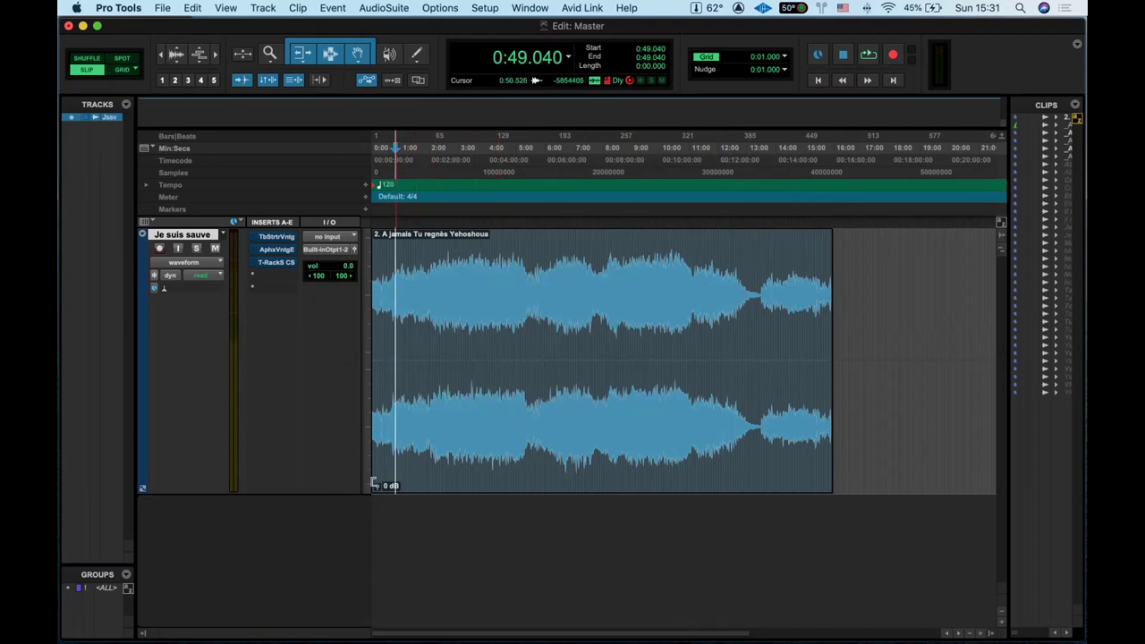
Lower the song clip's gain to -2.8 dB and audition it from the start and from about 2:01.
drag(376, 486, 376, 500)
key(Return)
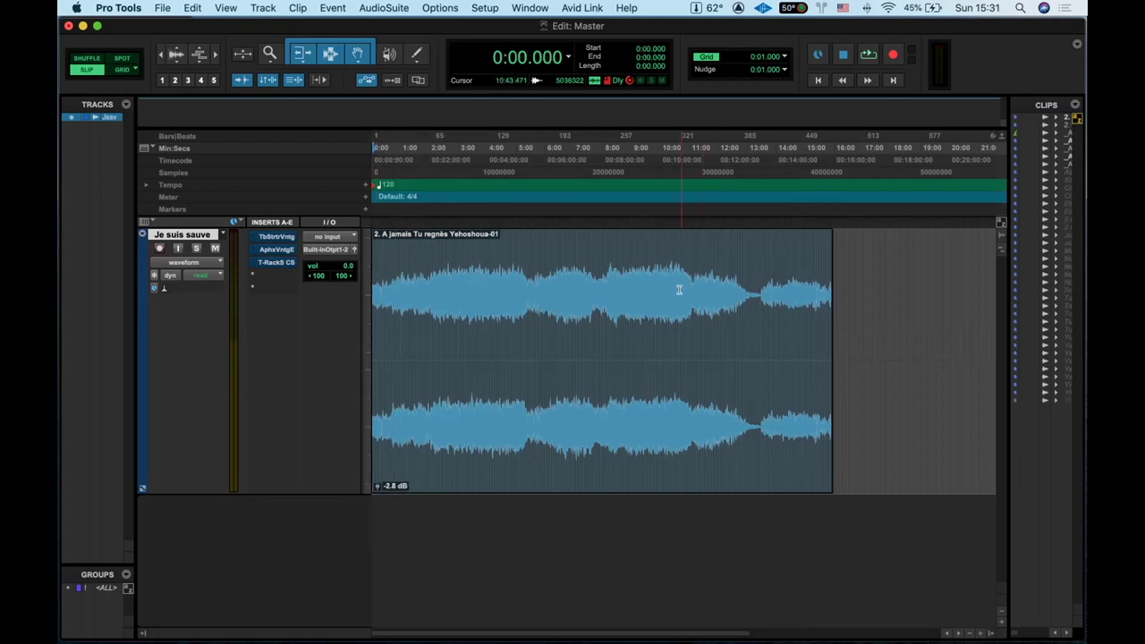
key(space)
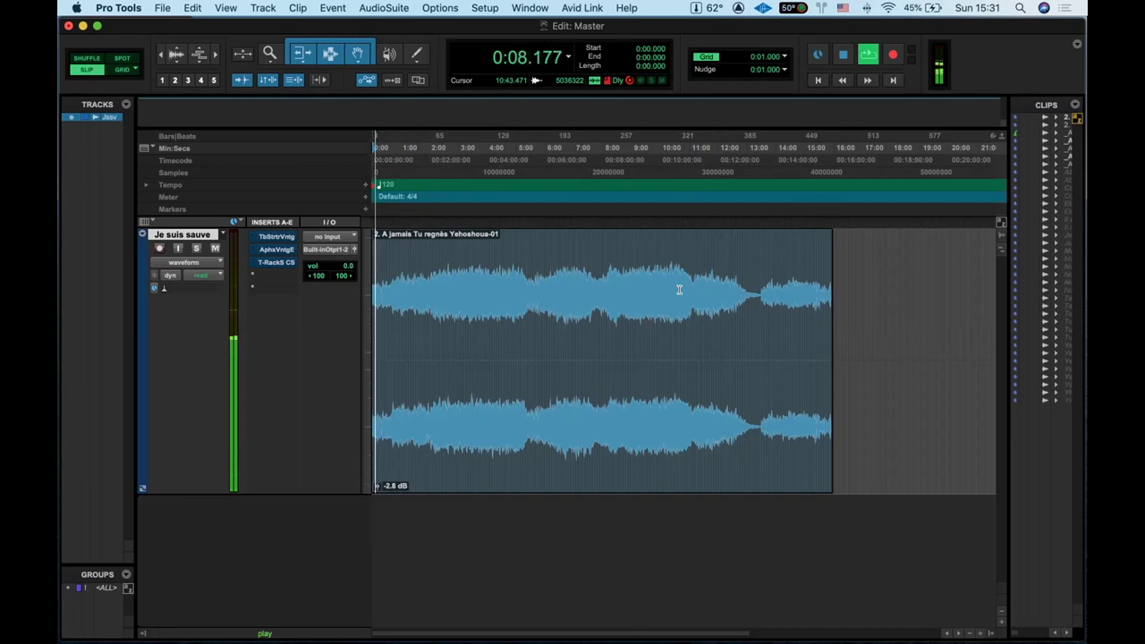
click(430, 252)
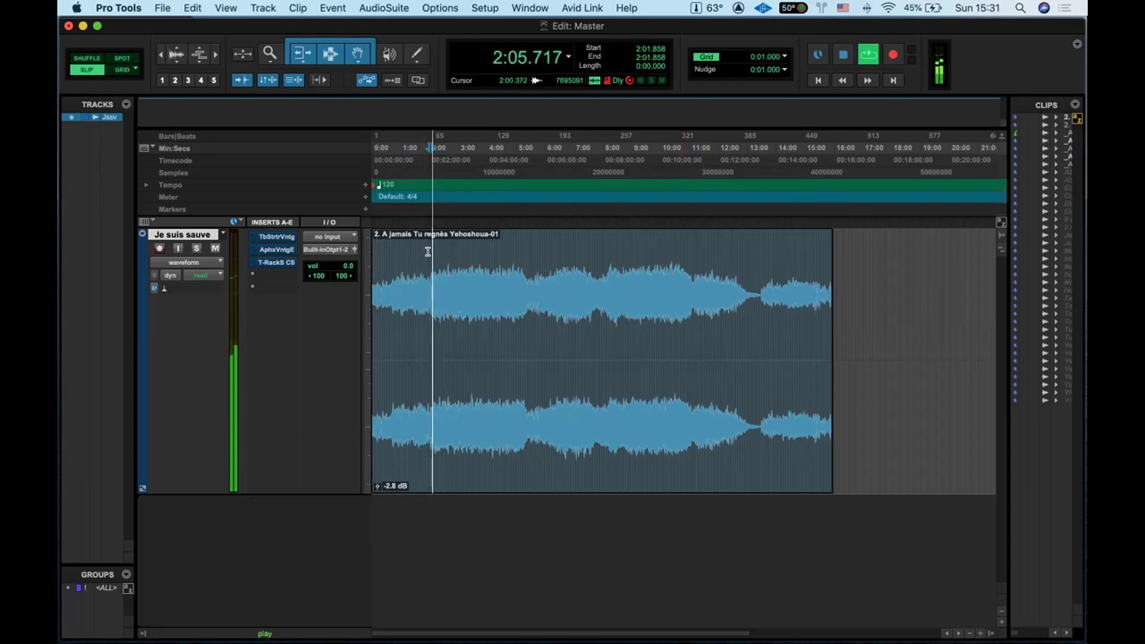
key(space)
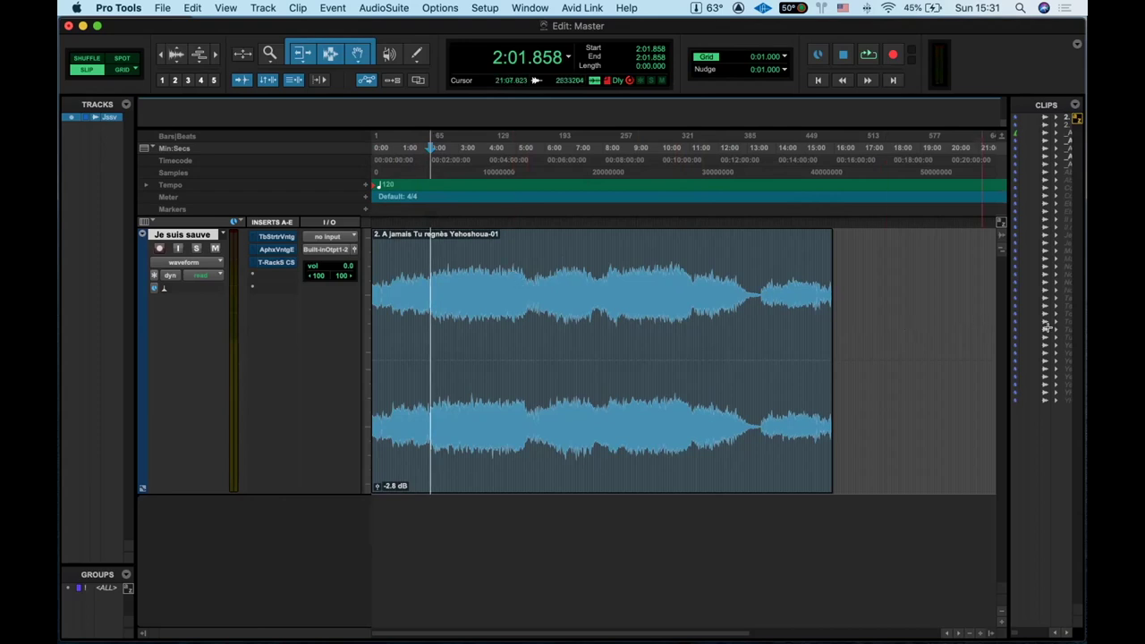
Widen the Clips list and audition the song from about 5:00 and from about 8:54.
drag(1004, 349, 973, 358)
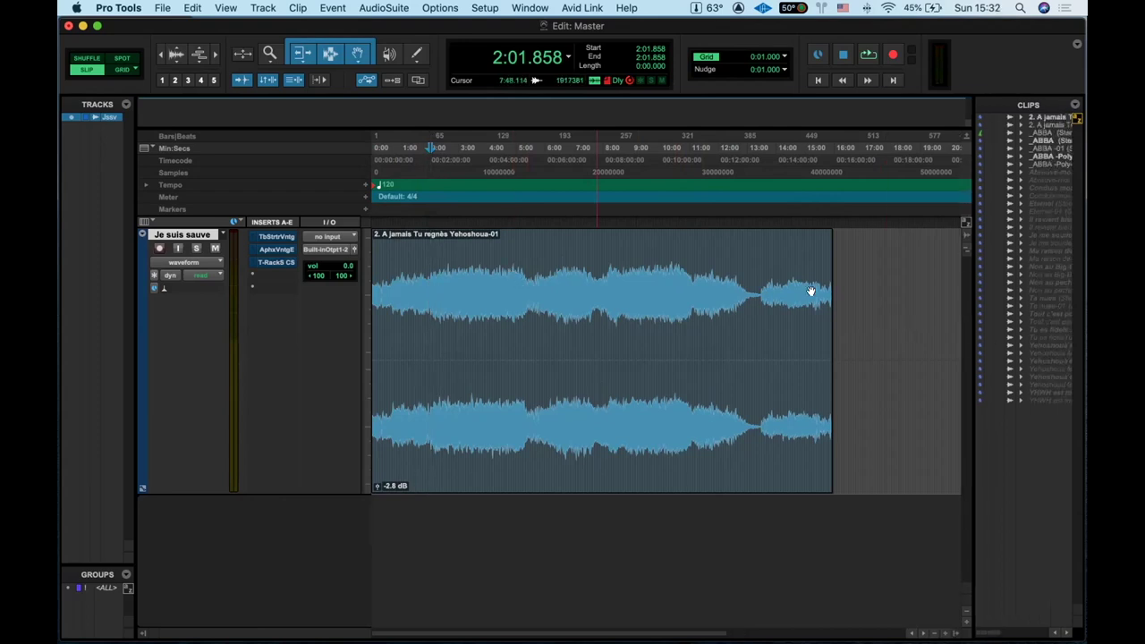
click(515, 304)
key(space)
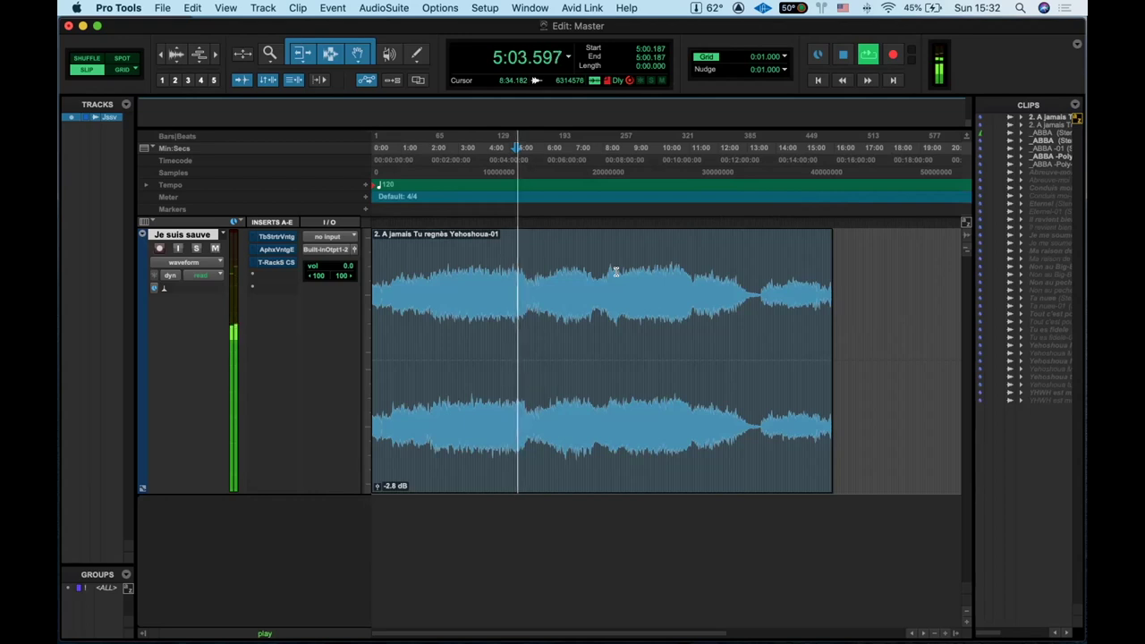
key(space)
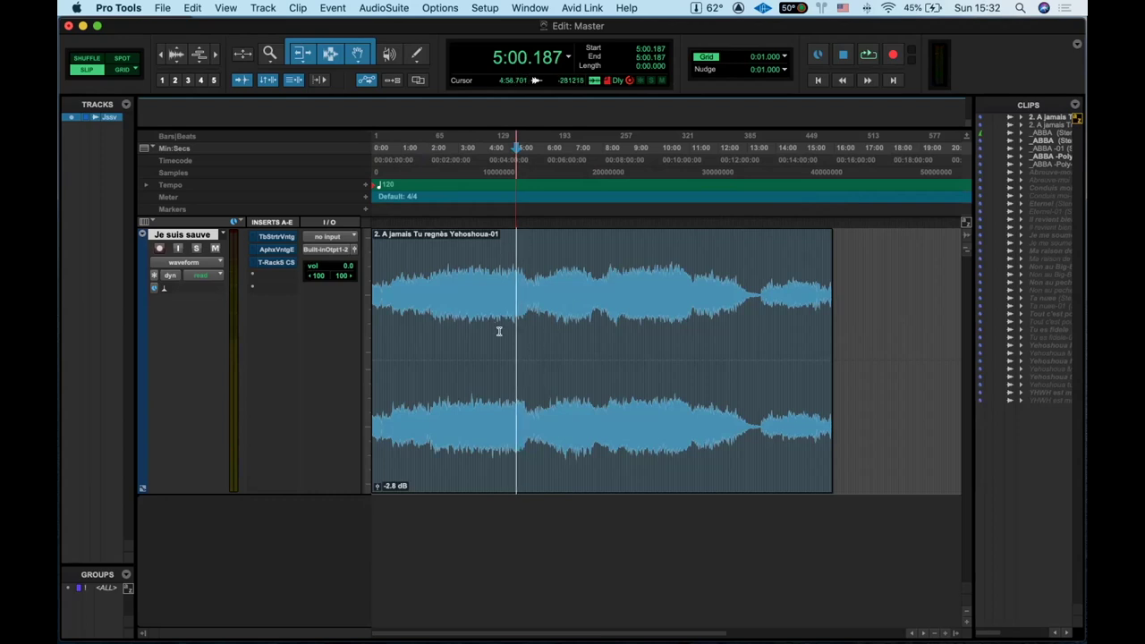
click(631, 347)
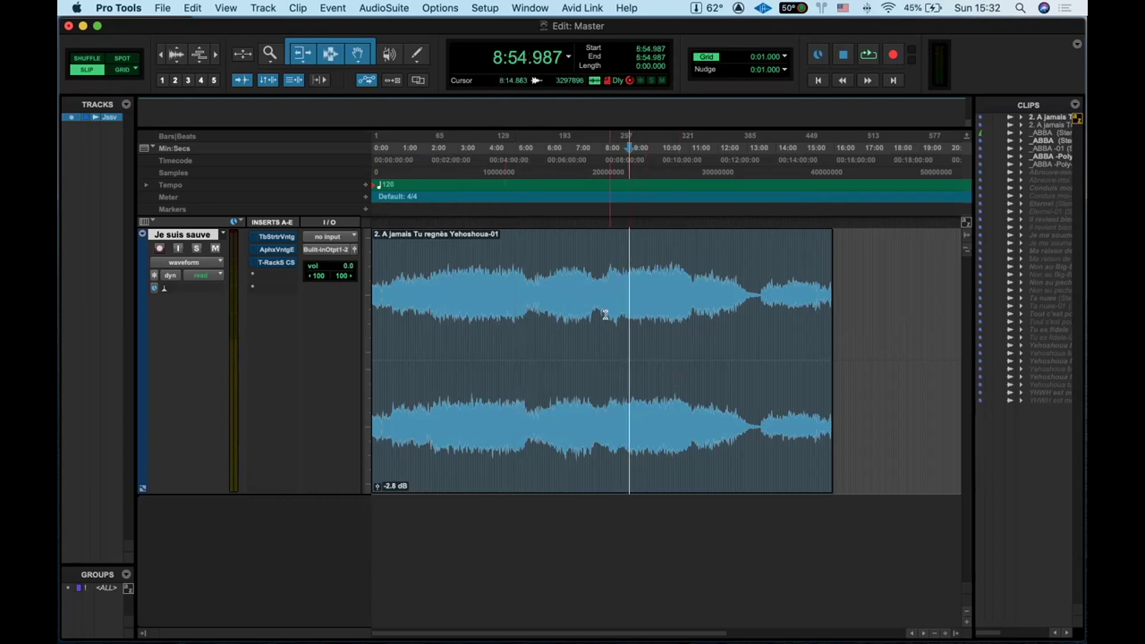
key(space)
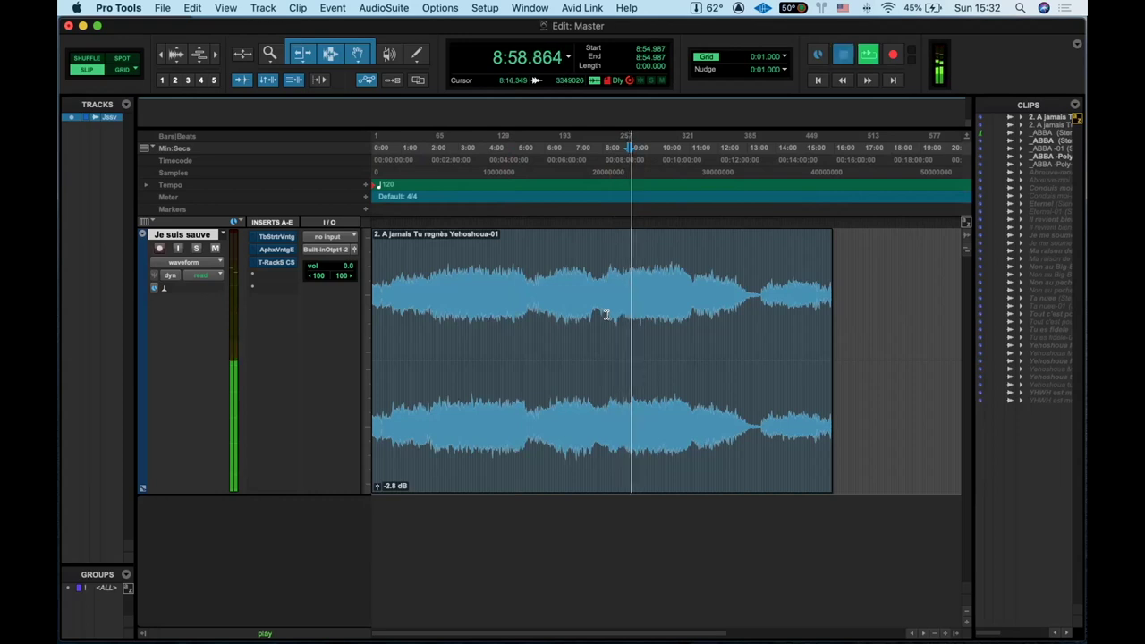
key(space)
Highlight the passage from about 5:31 to 8:28, and finish with the whole song clip selected.
click(530, 298)
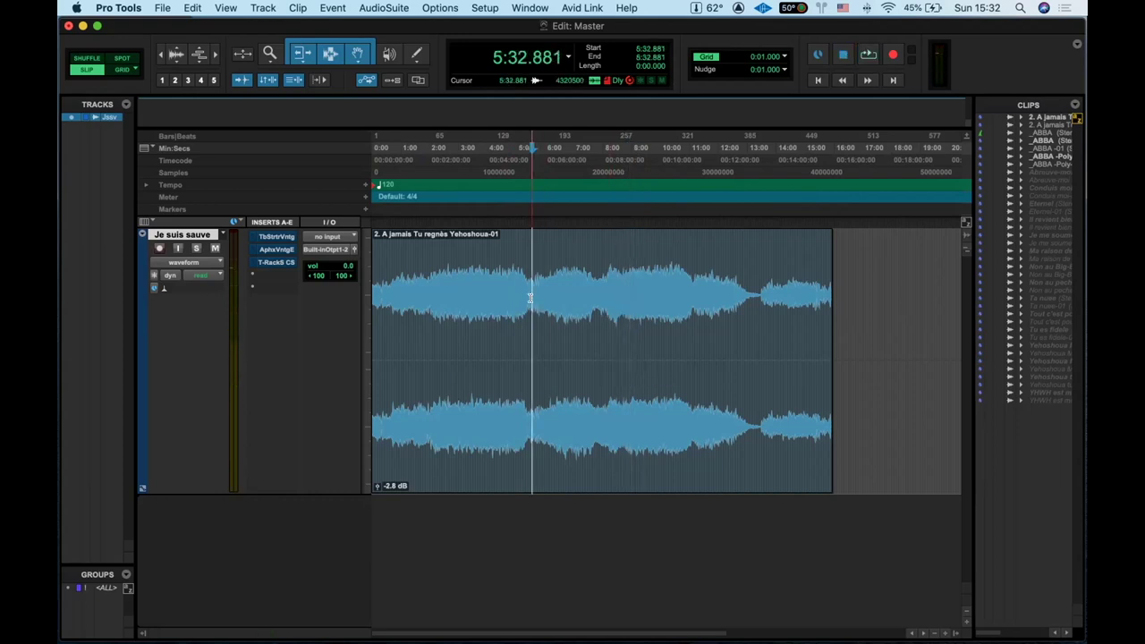
shift+click(615, 319)
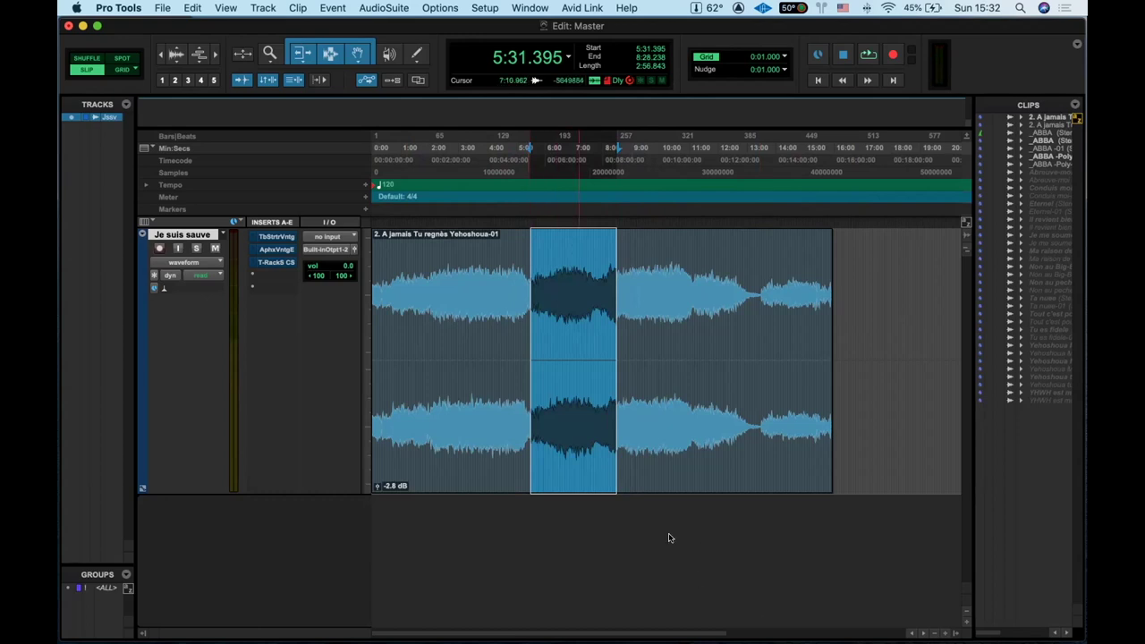
click(722, 263)
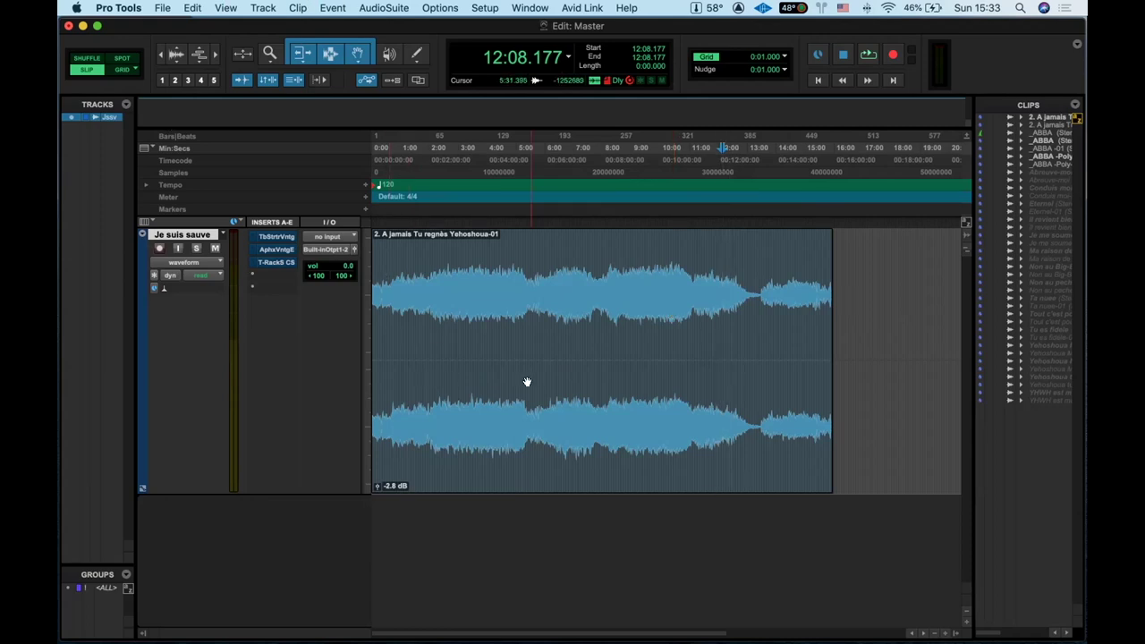
click(478, 270)
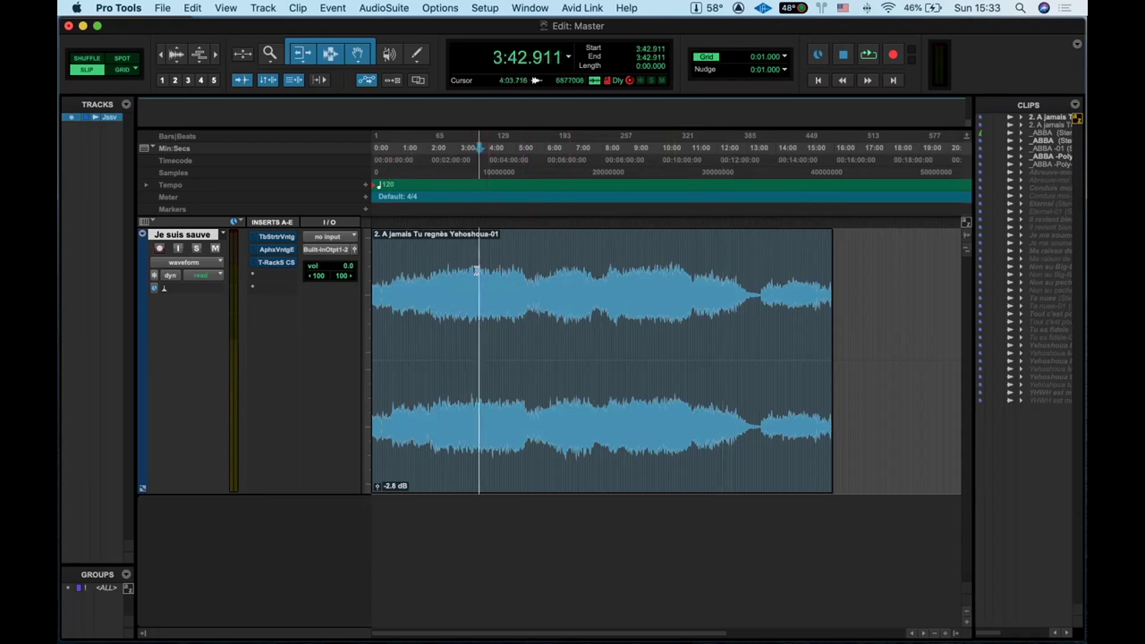
click(479, 474)
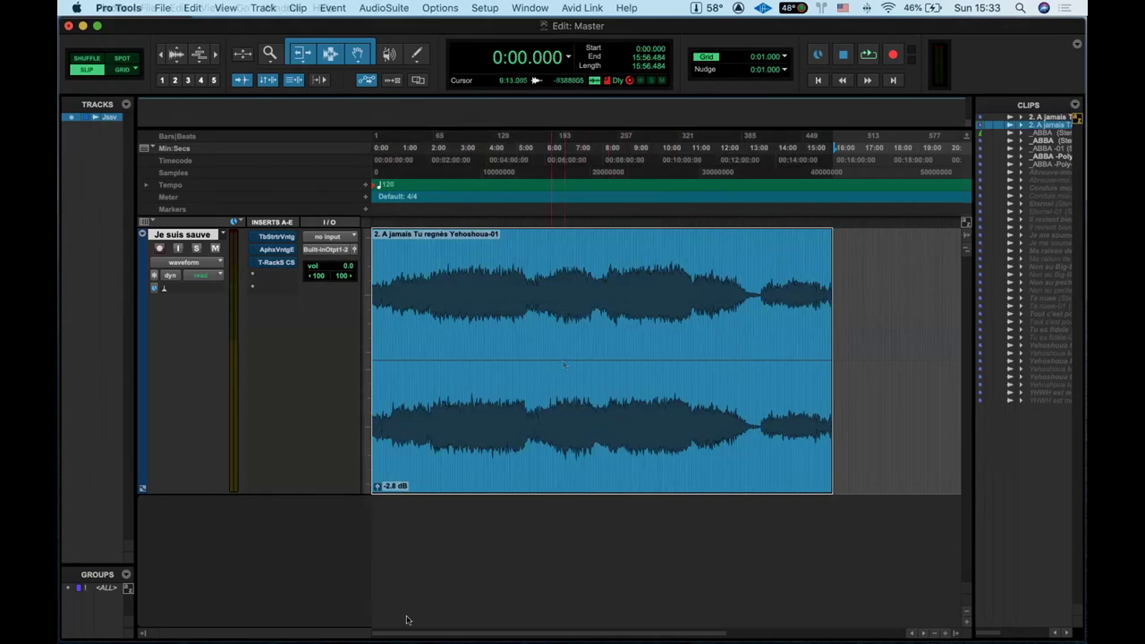
Switch to Finder, move the Adonai Live 2021 window clear of the waveform, and return to the session in Pro Tools.
mouse_move(194, 626)
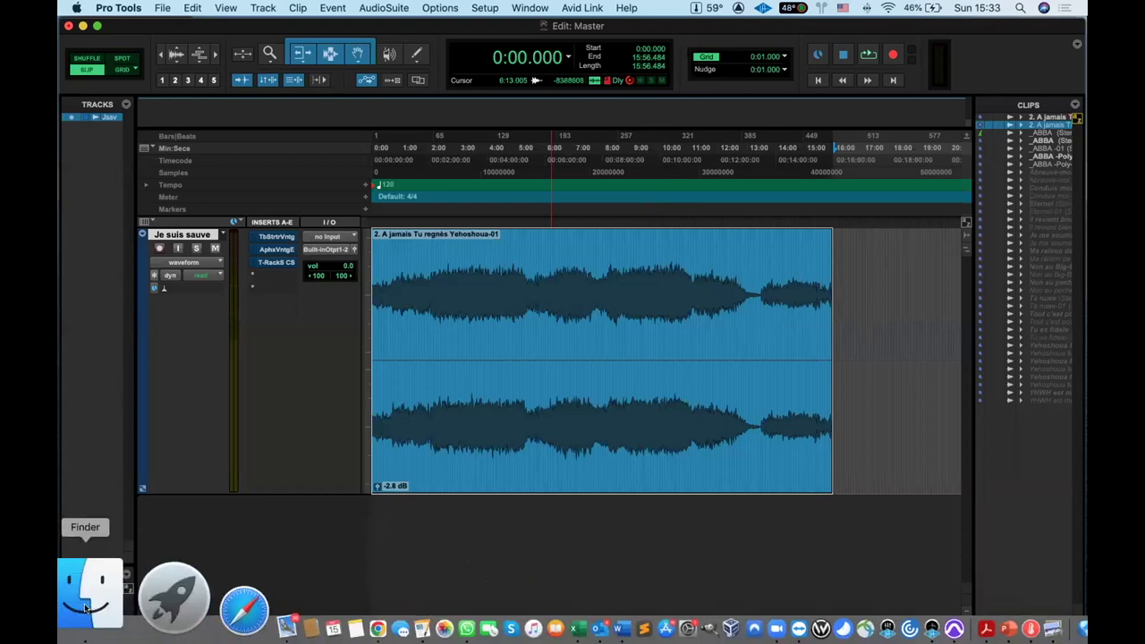
click(89, 593)
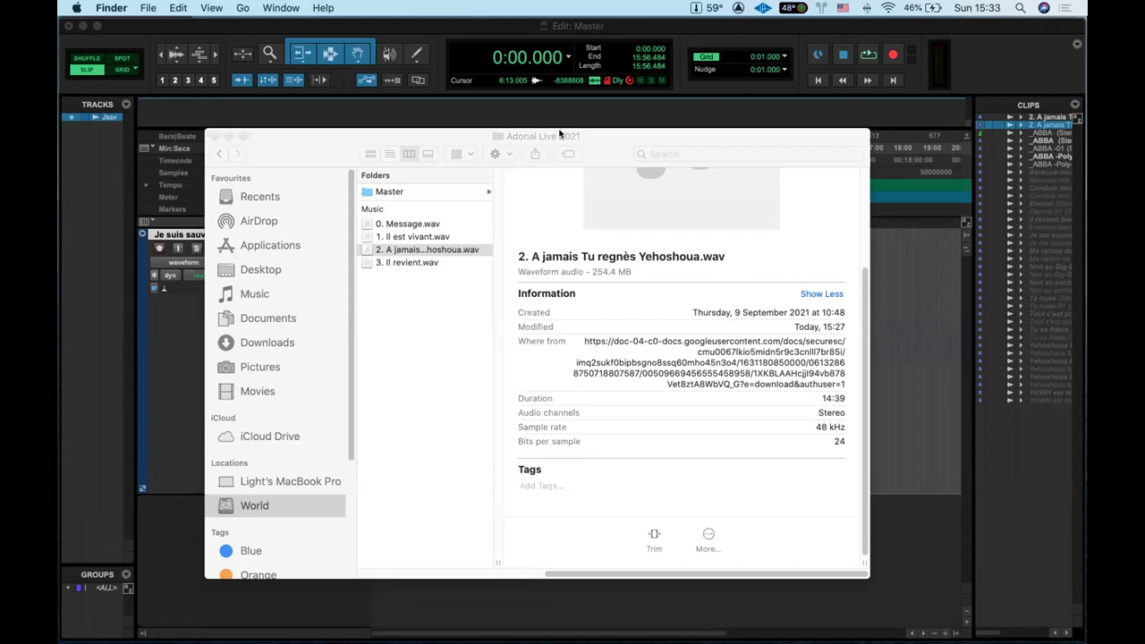
drag(562, 134, 630, 487)
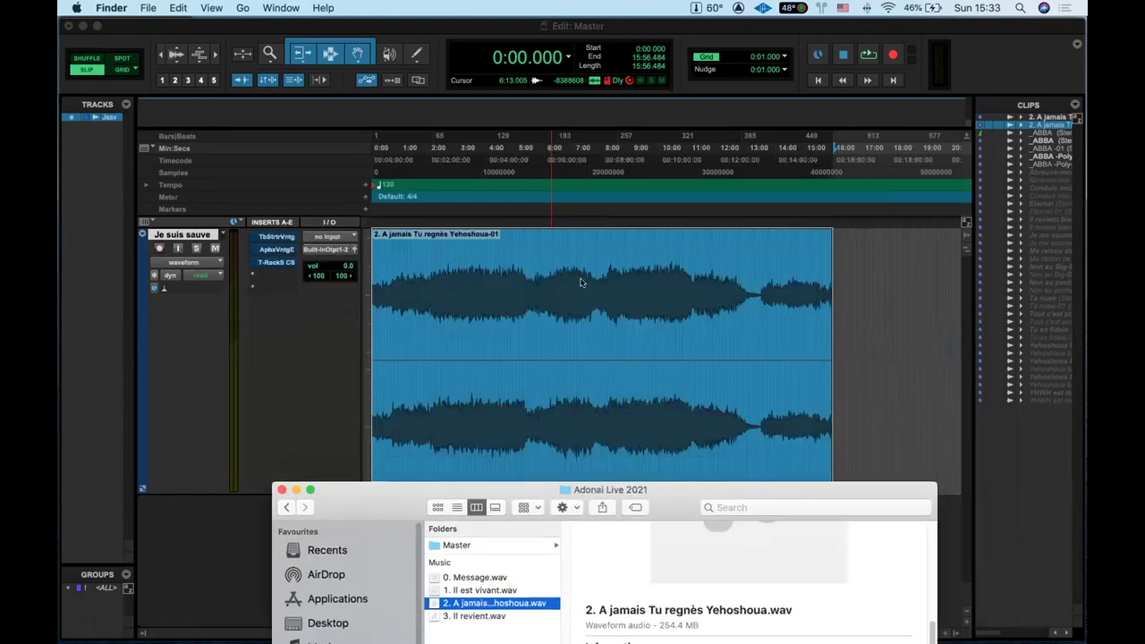
click(524, 274)
click(506, 265)
click(489, 436)
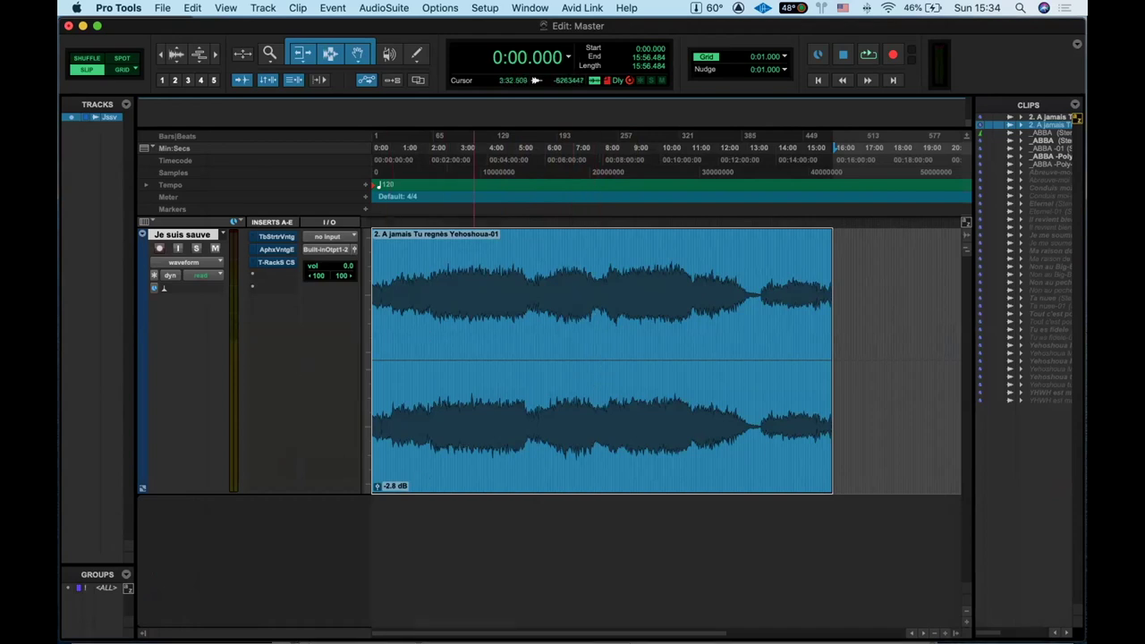
Switch to Finder, examine the format information of 2. A jamais Tu regnès Yehoshoua.wav, and return to Pro Tools.
mouse_move(563, 626)
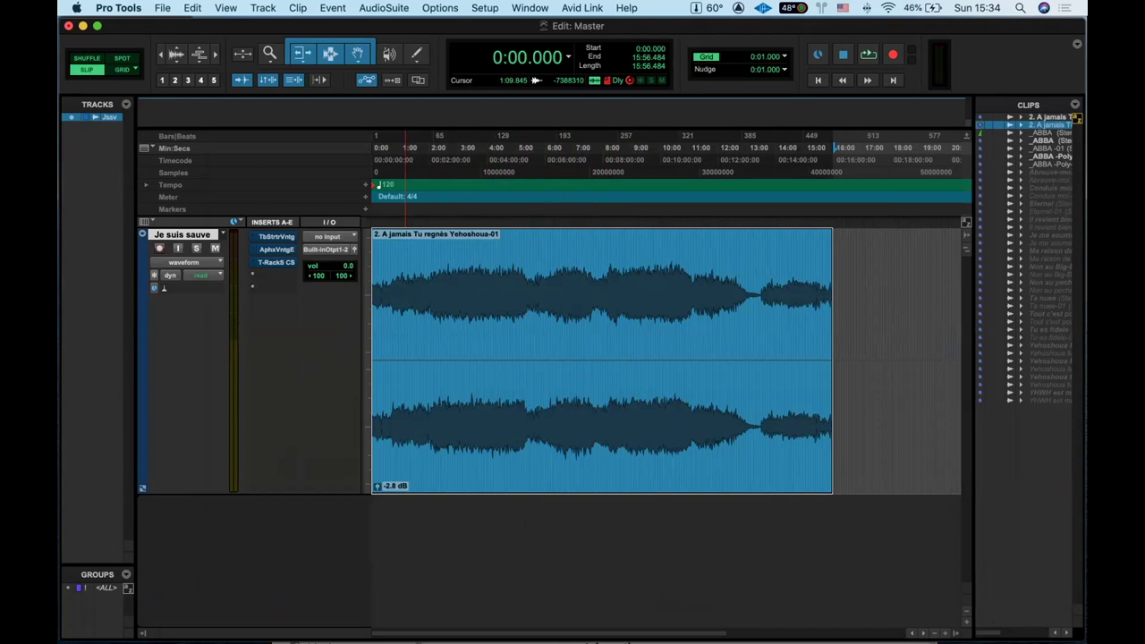
key(super+Tab)
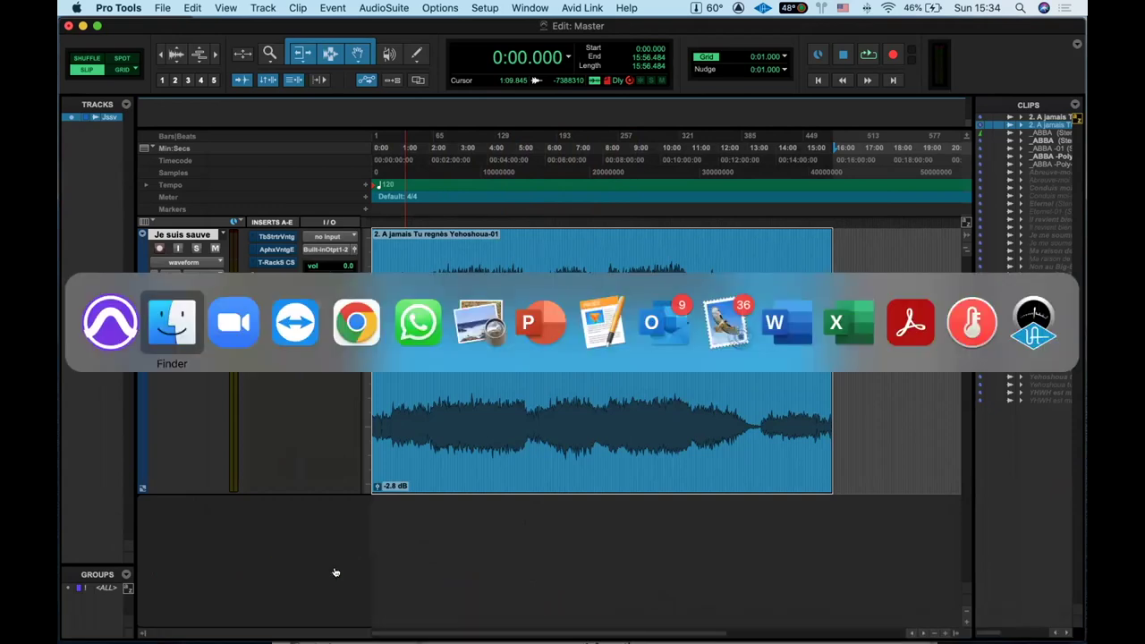
drag(628, 488, 602, 127)
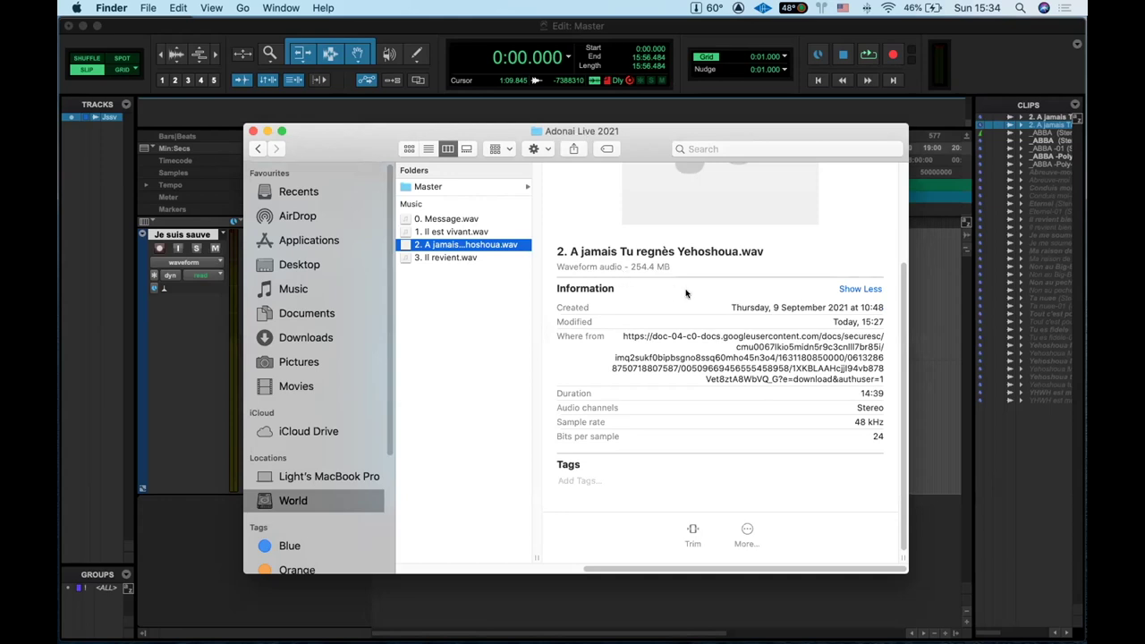
scroll(686, 293, up, 2)
scroll(774, 379, down, 2)
click(188, 590)
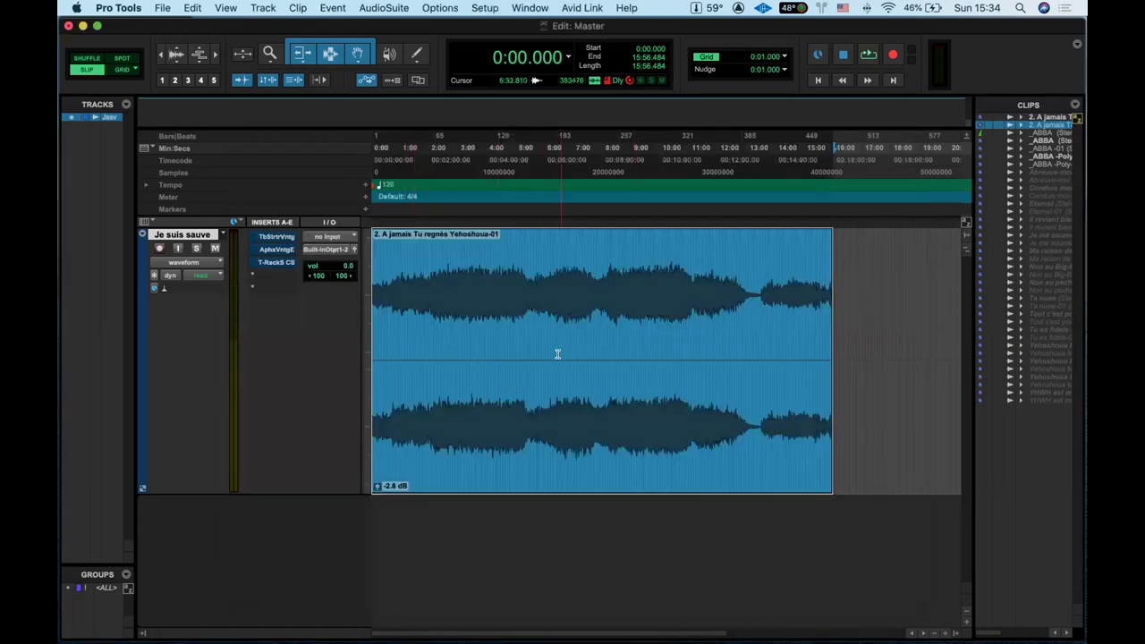
Open the Tube Saturator Vintage insert, toggle its bypass off and on again, and move its window off the waveform.
click(277, 237)
drag(922, 20, 690, 133)
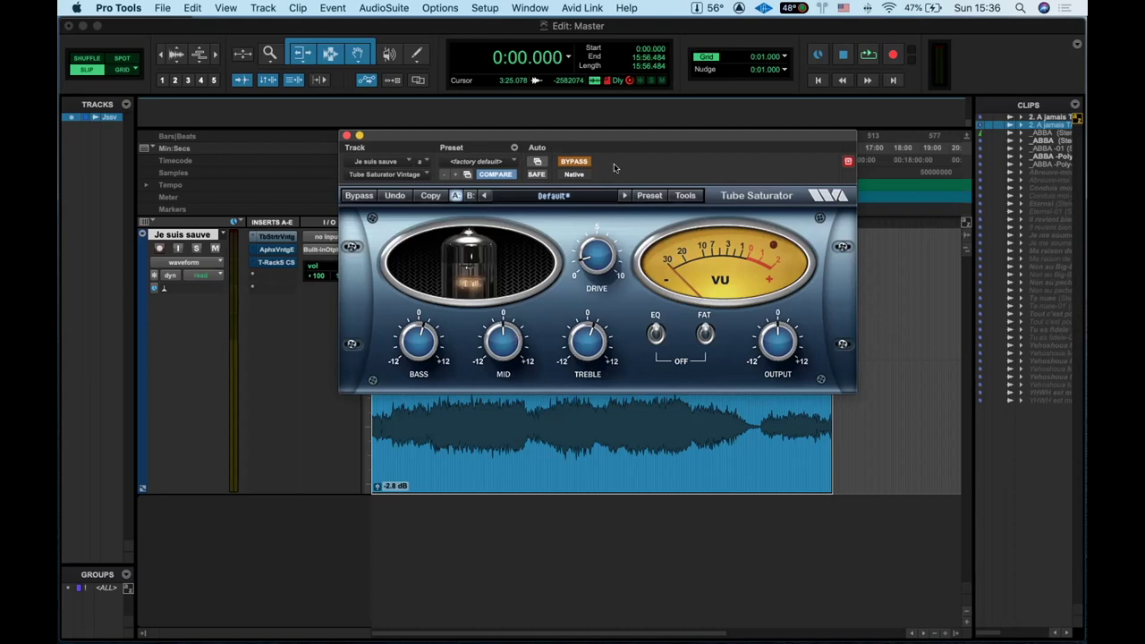
click(575, 161)
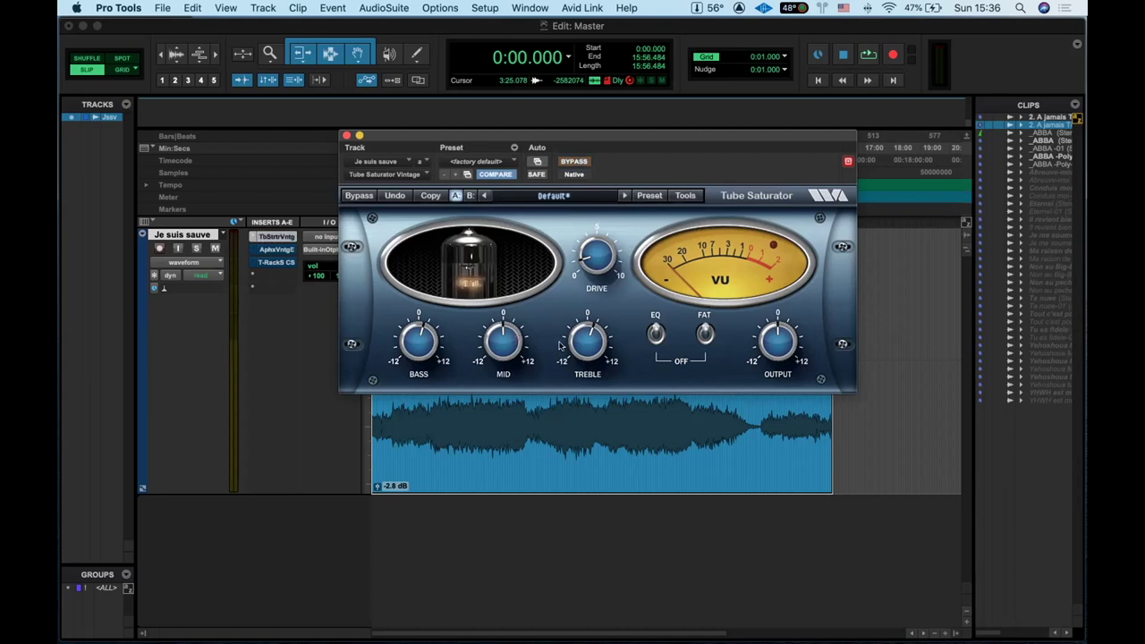
click(569, 161)
drag(632, 134, 807, 313)
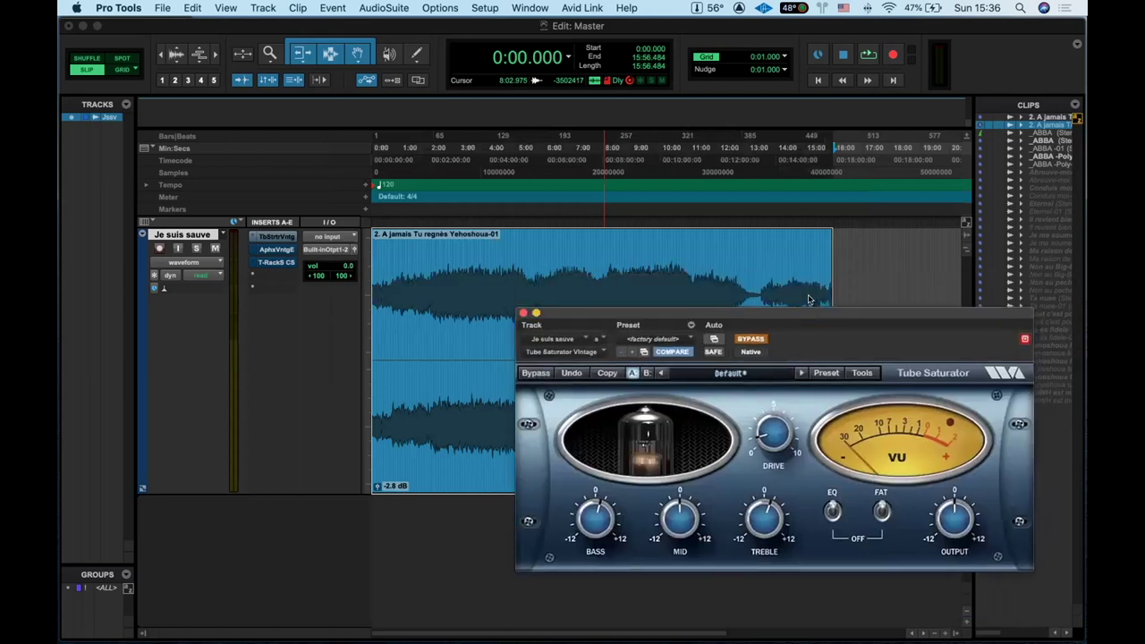
Select the passage from about 6:26 to 8:59 and take the Tube Saturator out of bypass while playing it.
drag(557, 260, 630, 250)
key(space)
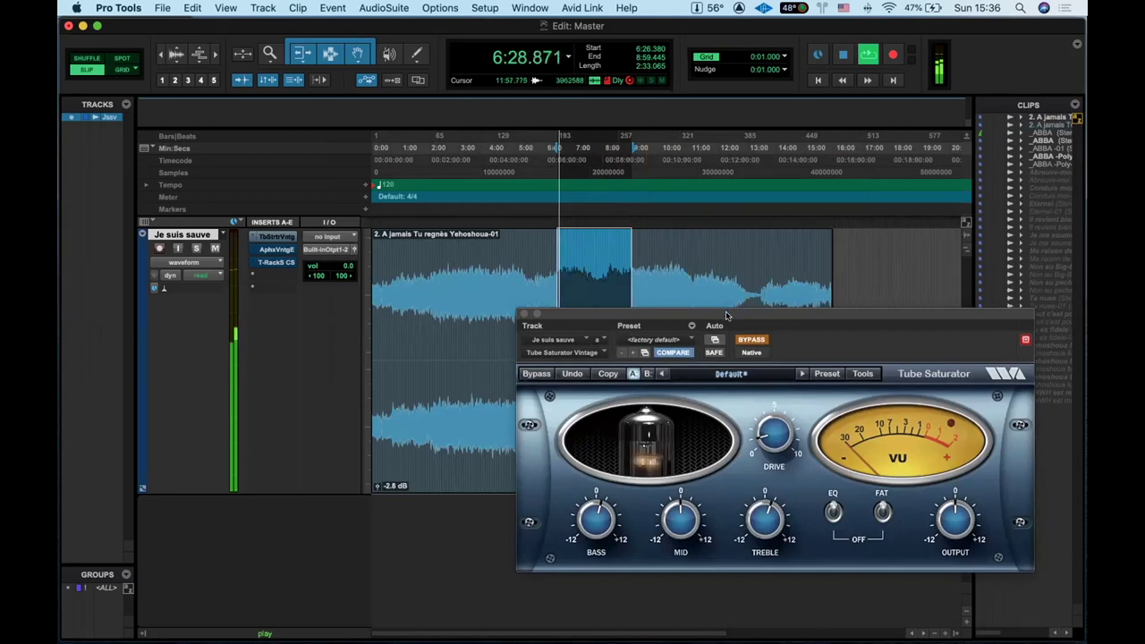
drag(724, 310, 797, 315)
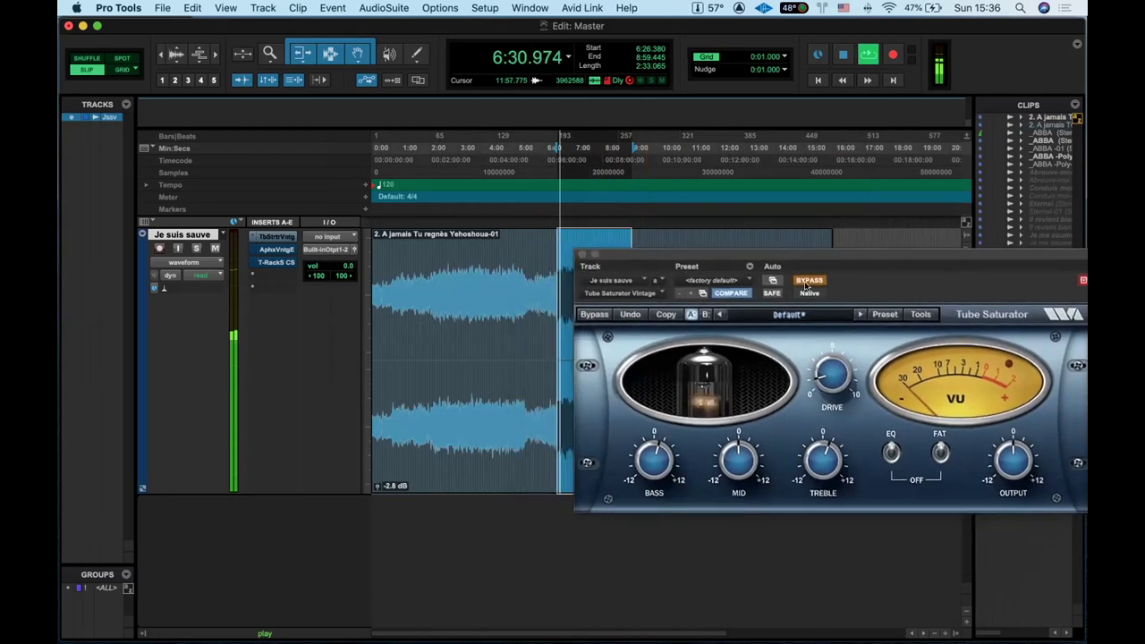
click(809, 280)
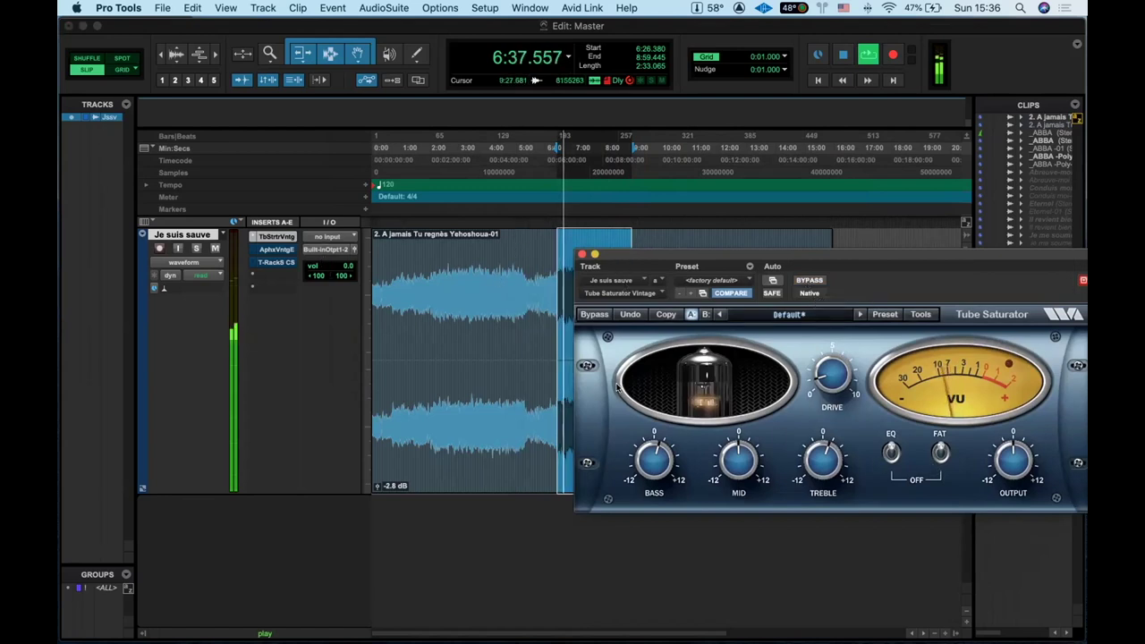
key(space)
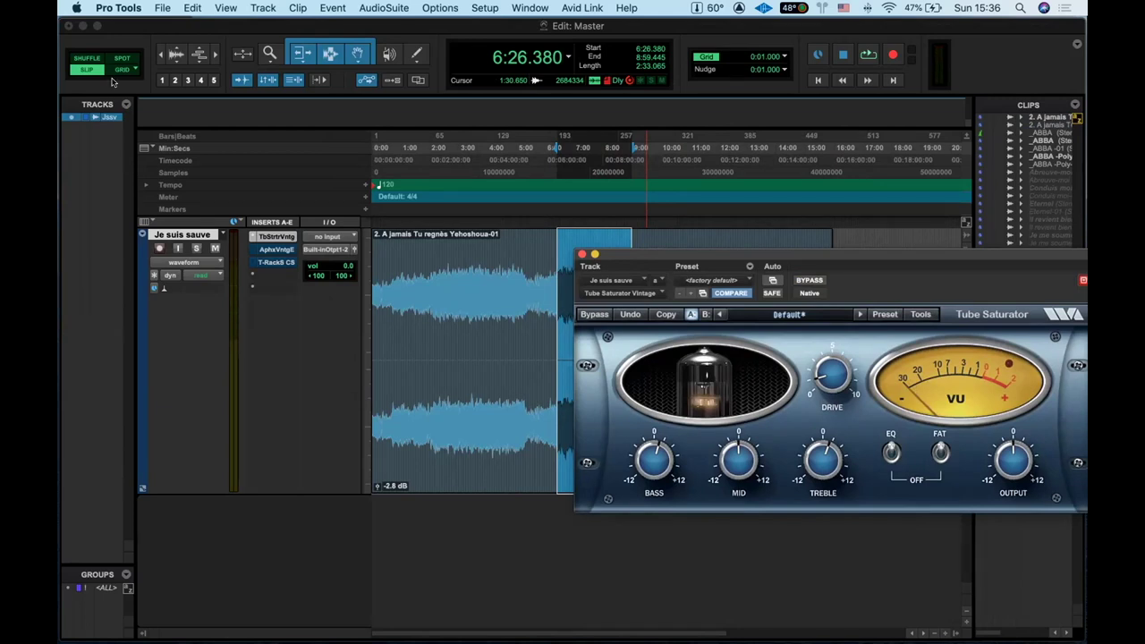
Audition the selected passage with the Tube Saturator active, and close the plug-in window.
drag(888, 256, 646, 320)
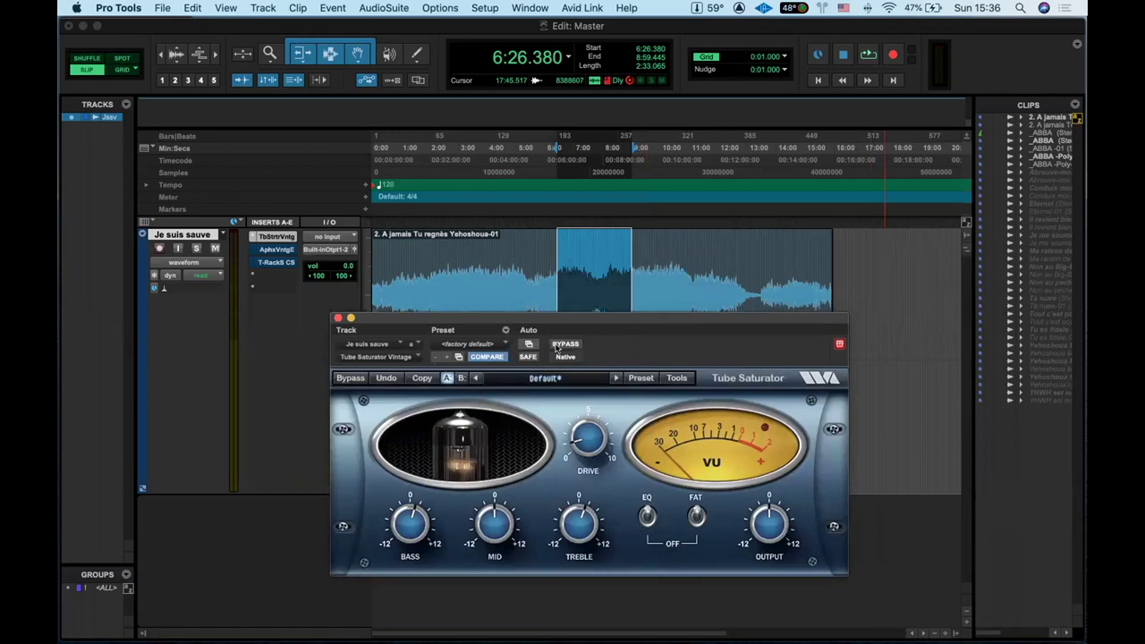
key(space)
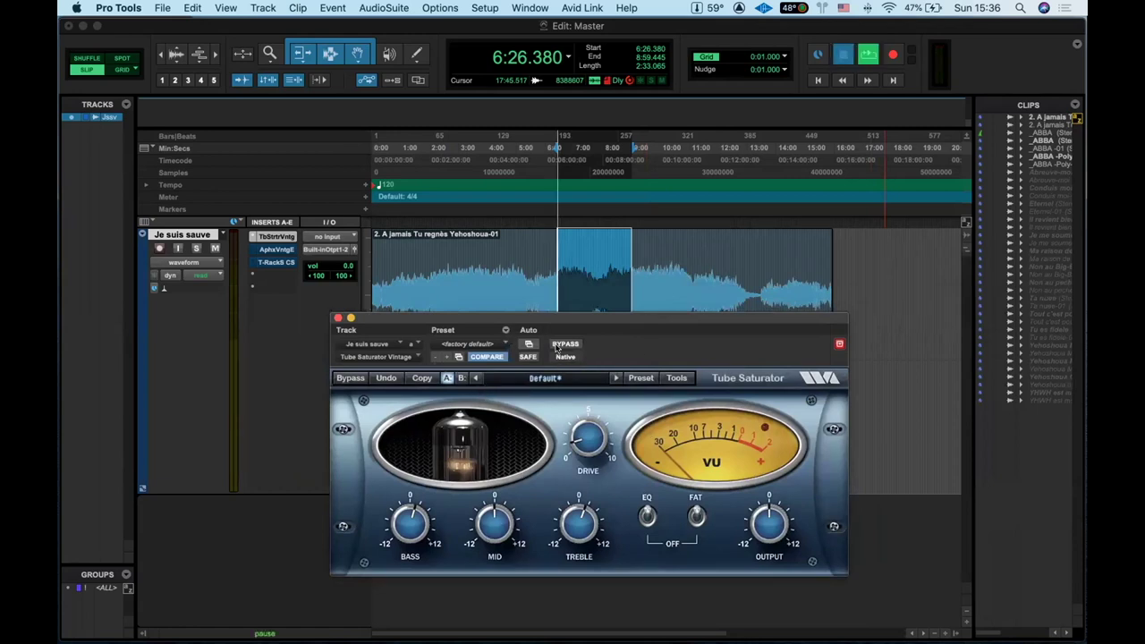
mouse_move(580, 438)
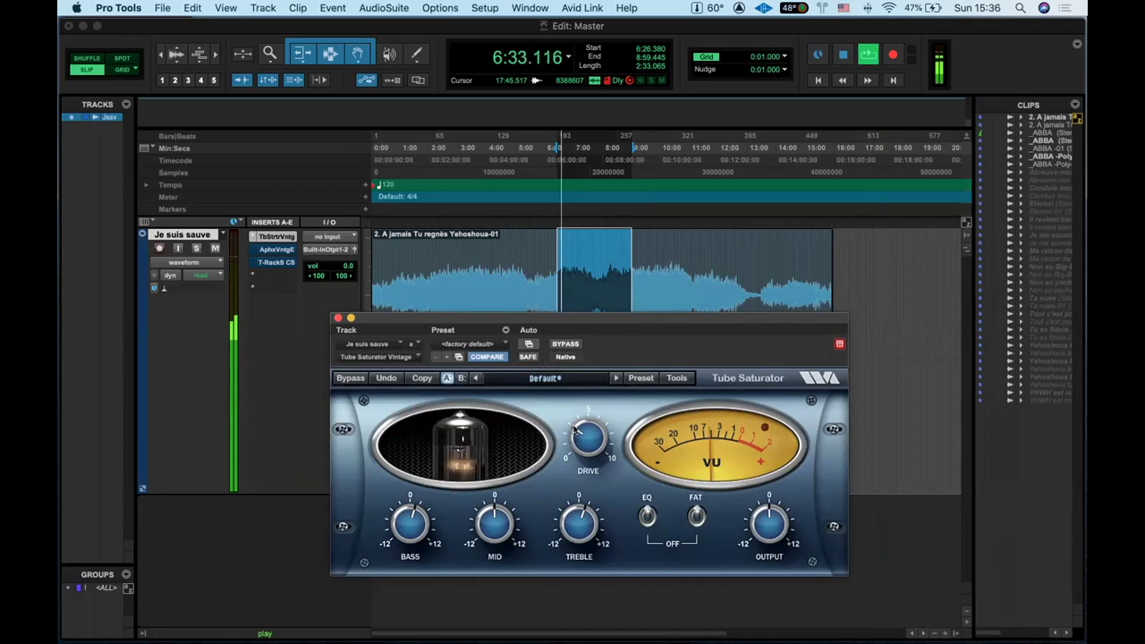
drag(577, 432, 575, 458)
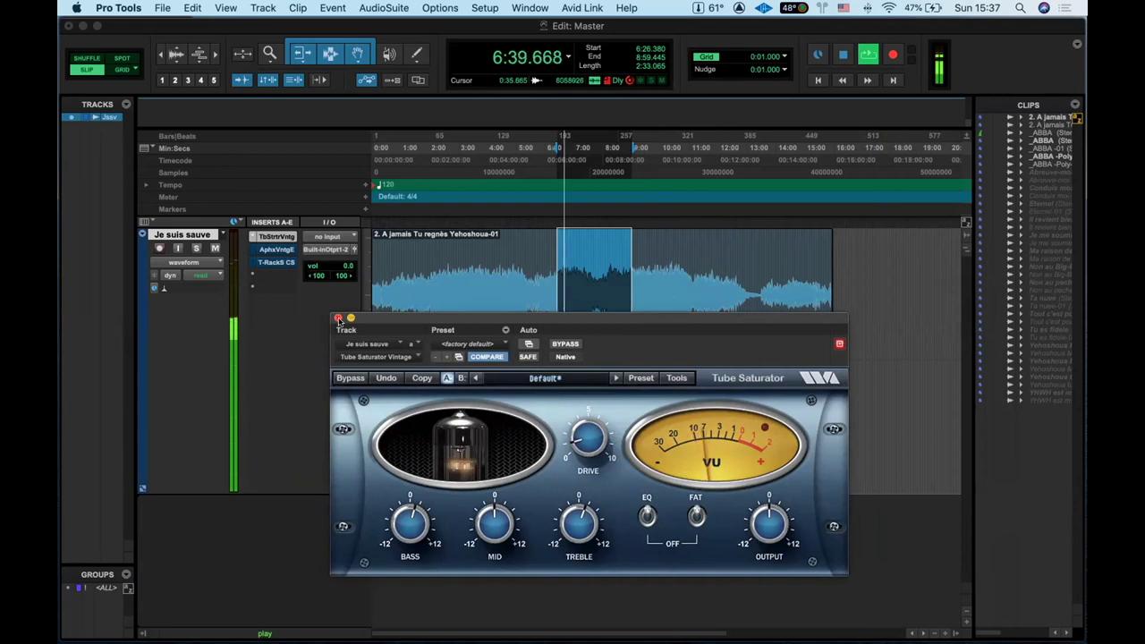
click(338, 319)
key(space)
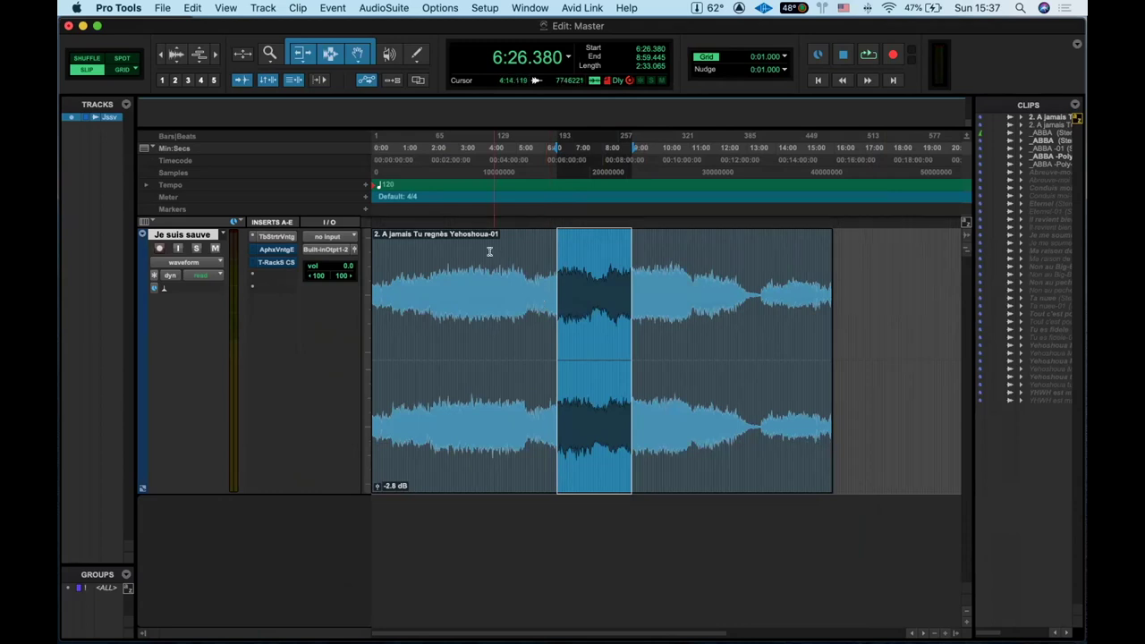
Open the Aphex Vintage Exciter insert, move its window, and take it out of bypass, comparing both states while playing the selected passage.
click(275, 250)
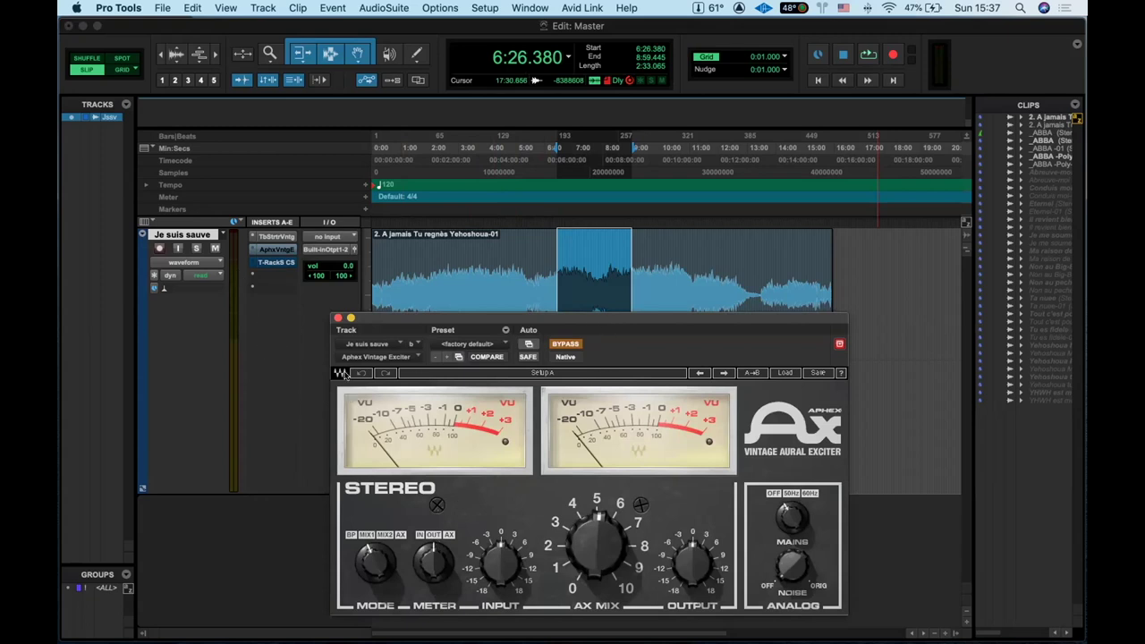
mouse_move(690, 559)
drag(597, 318, 640, 317)
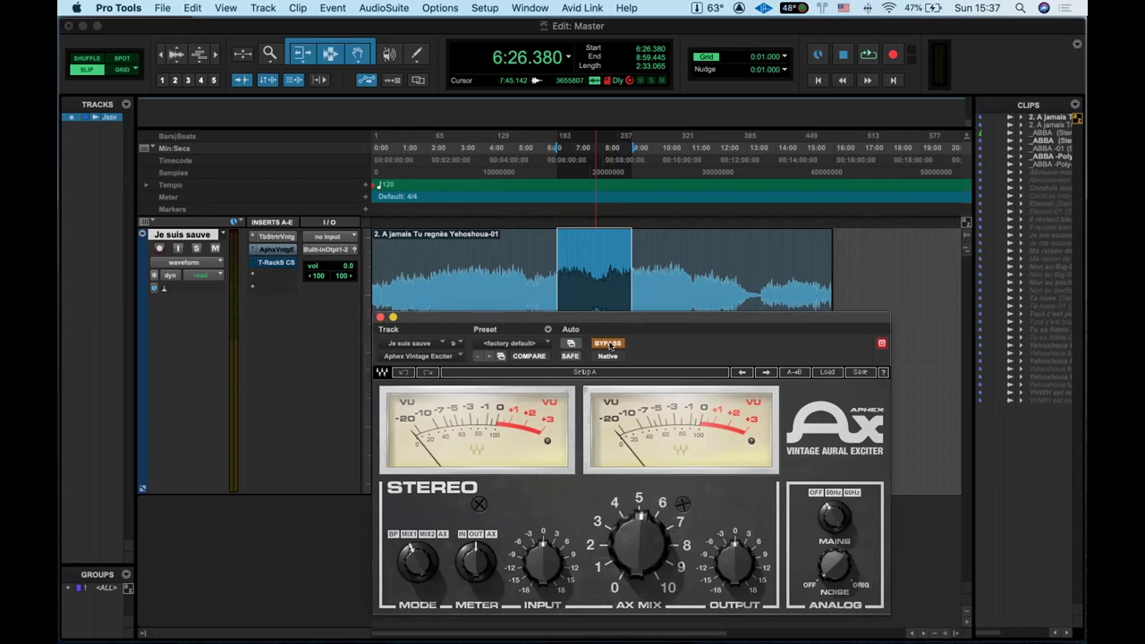
key(space)
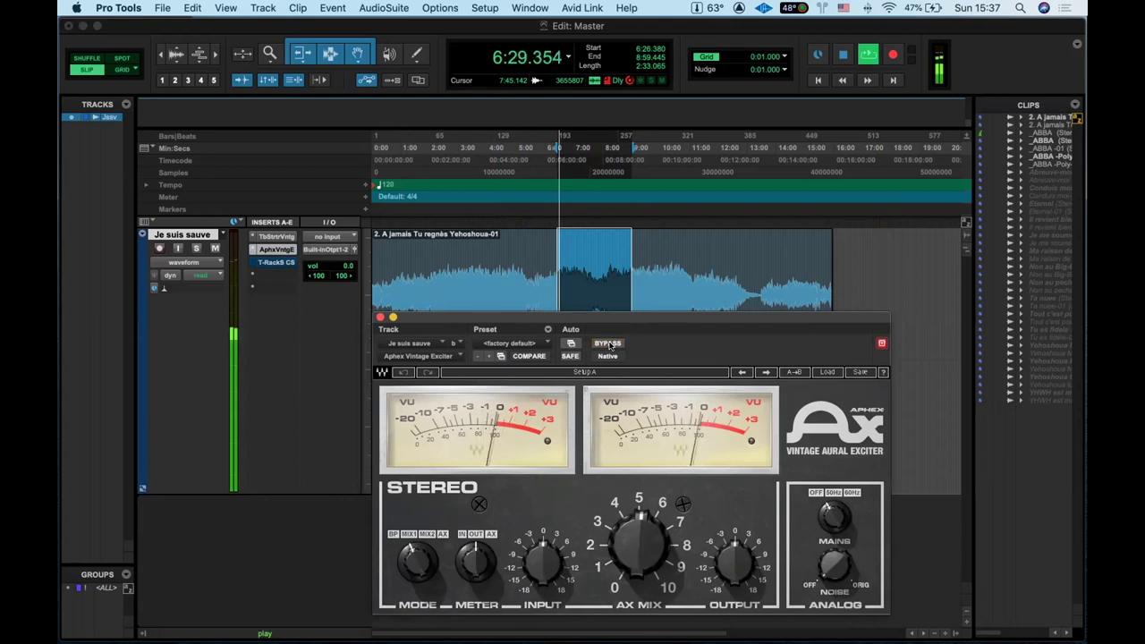
click(609, 344)
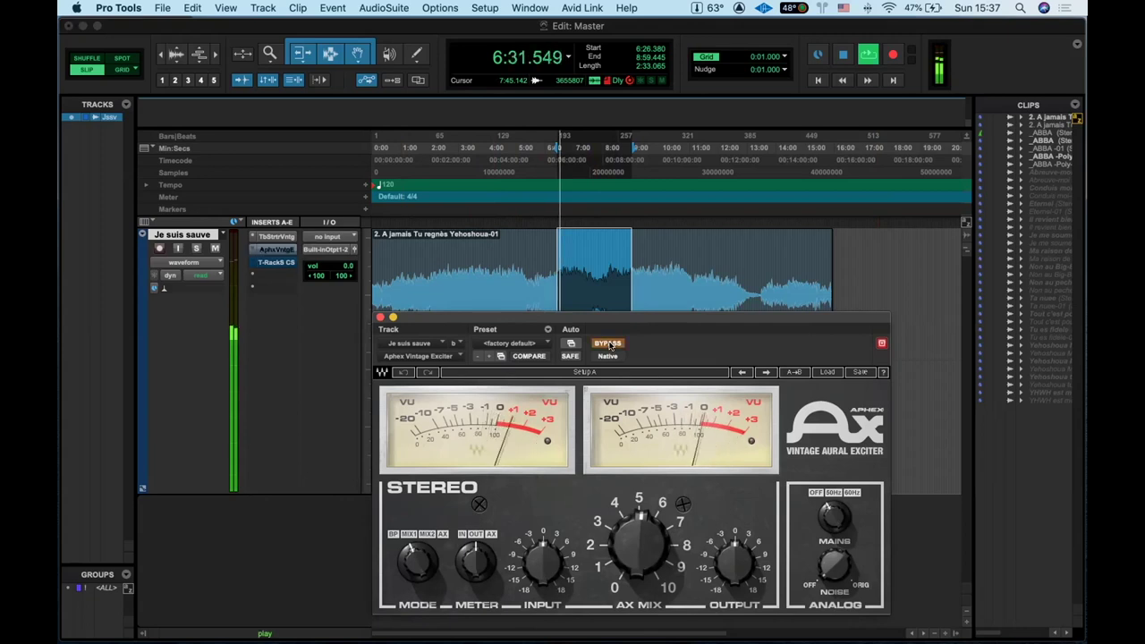
click(609, 344)
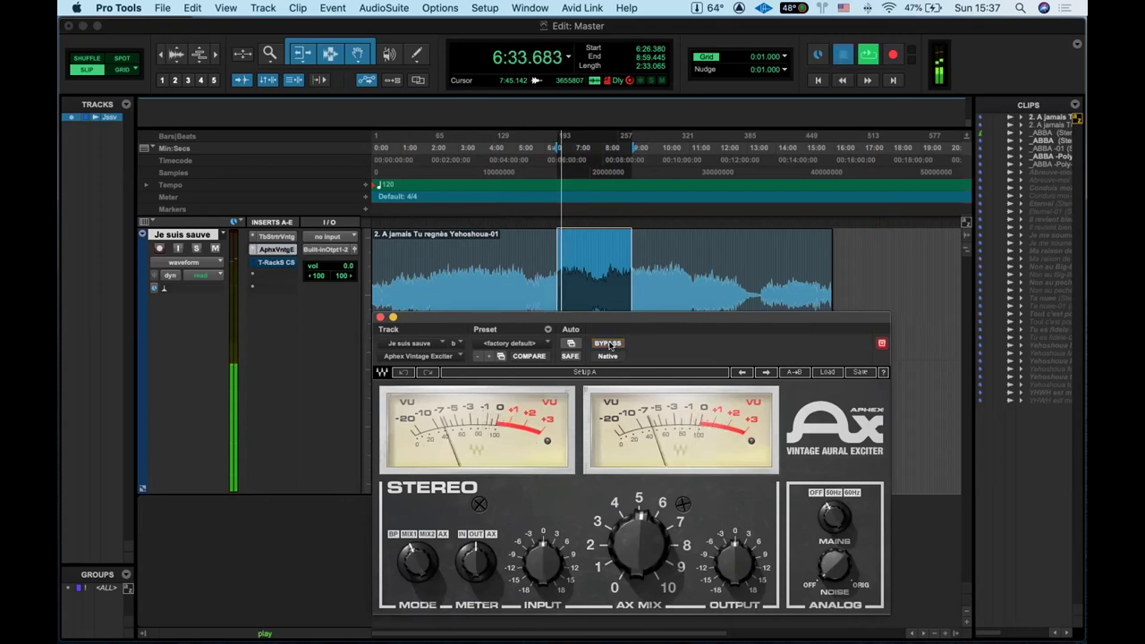
key(space)
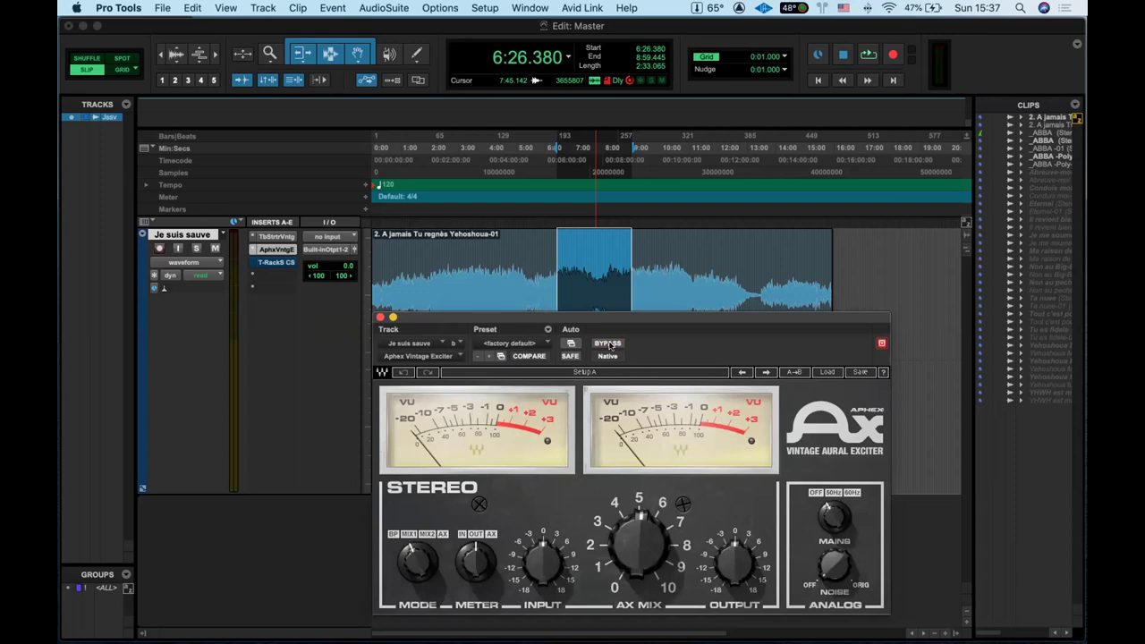
Replay the passage starting with the Aphex exciter bypassed, switch its bypass off and on for comparison, and leave the exciter active.
click(609, 345)
key(space)
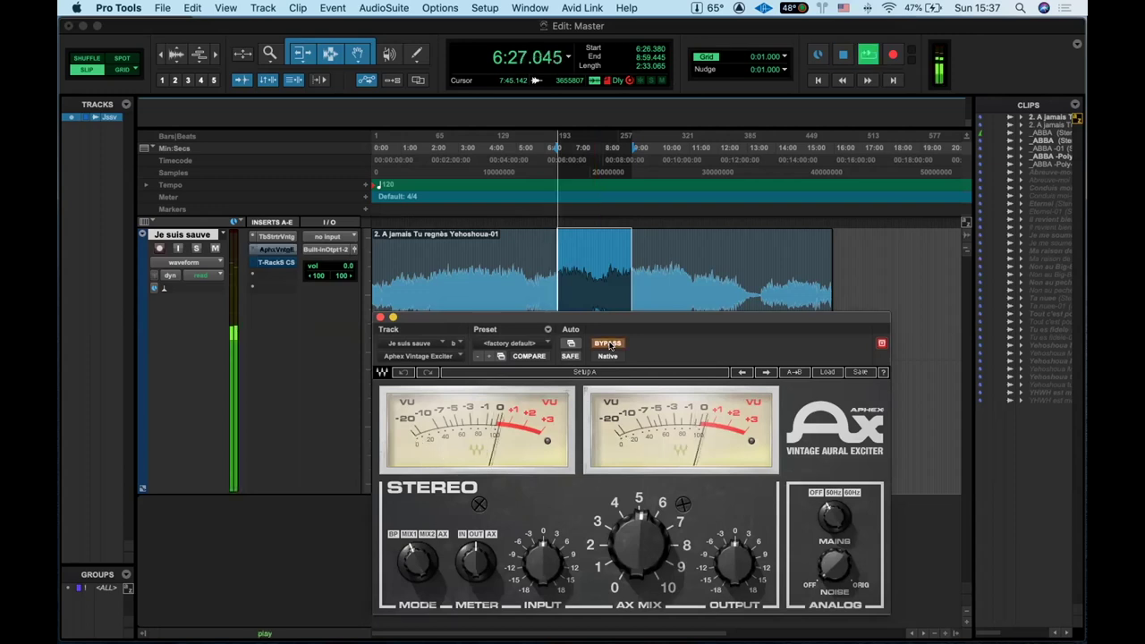
click(609, 345)
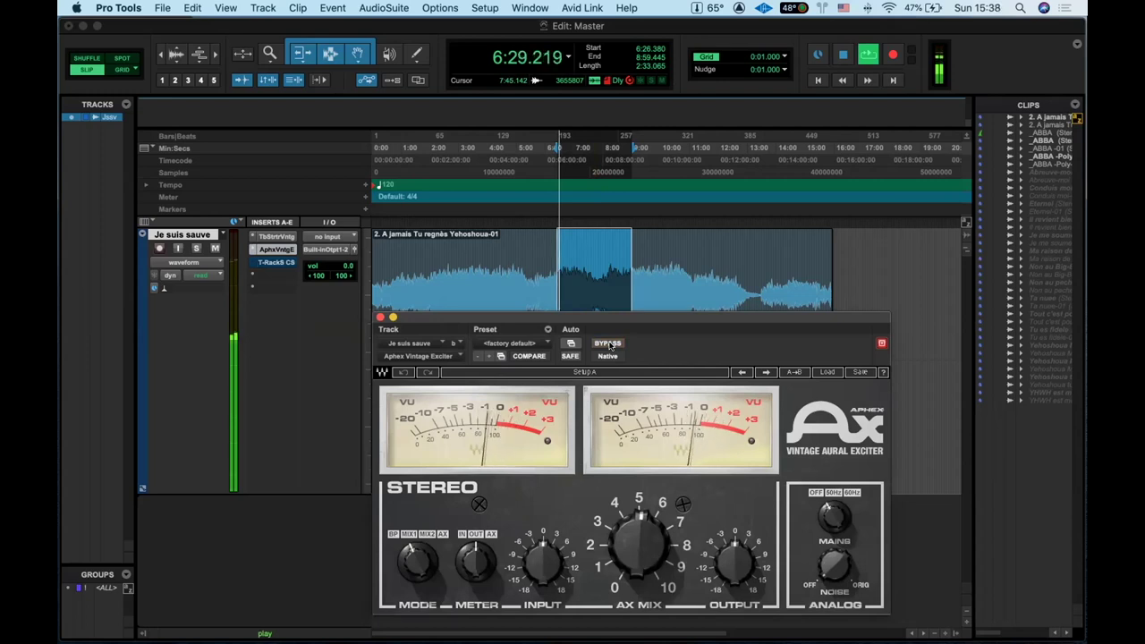
click(609, 345)
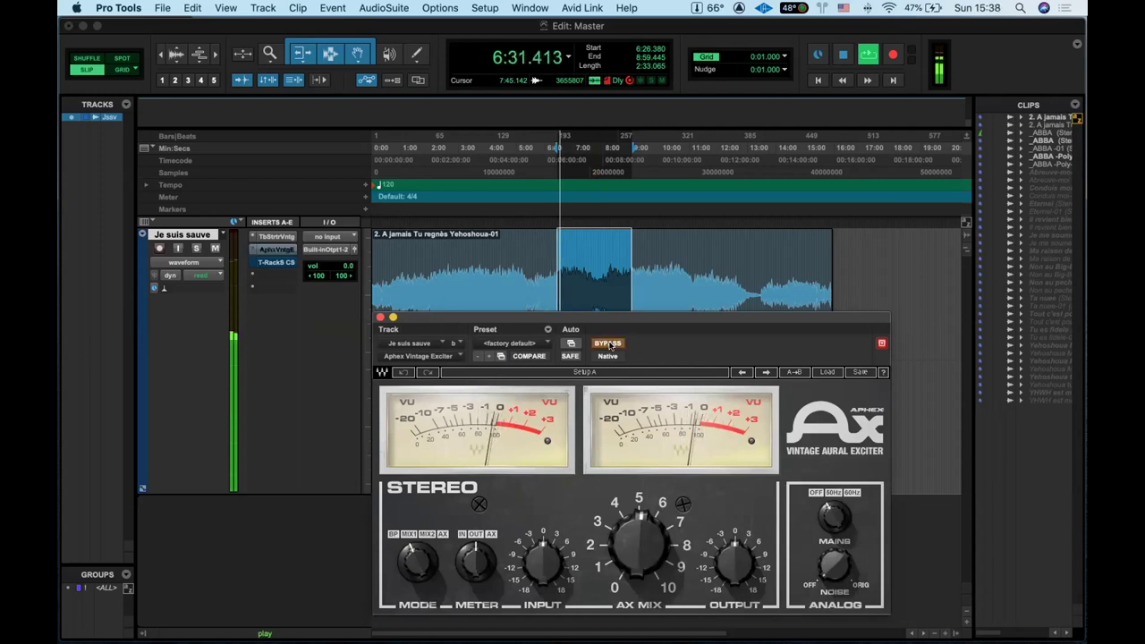
click(609, 346)
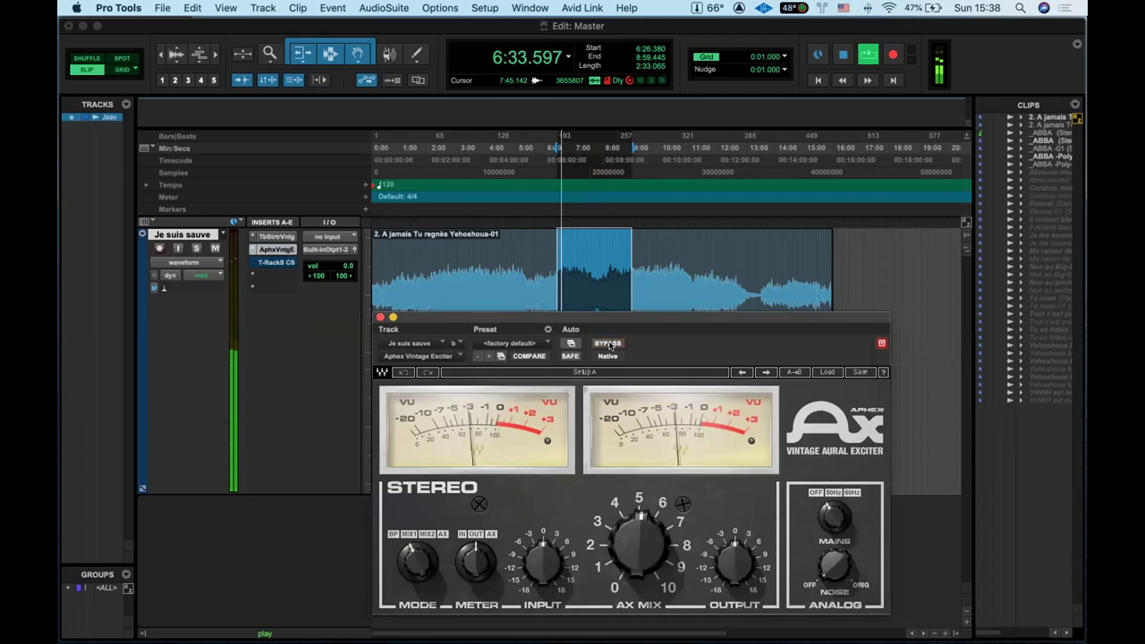
key(space)
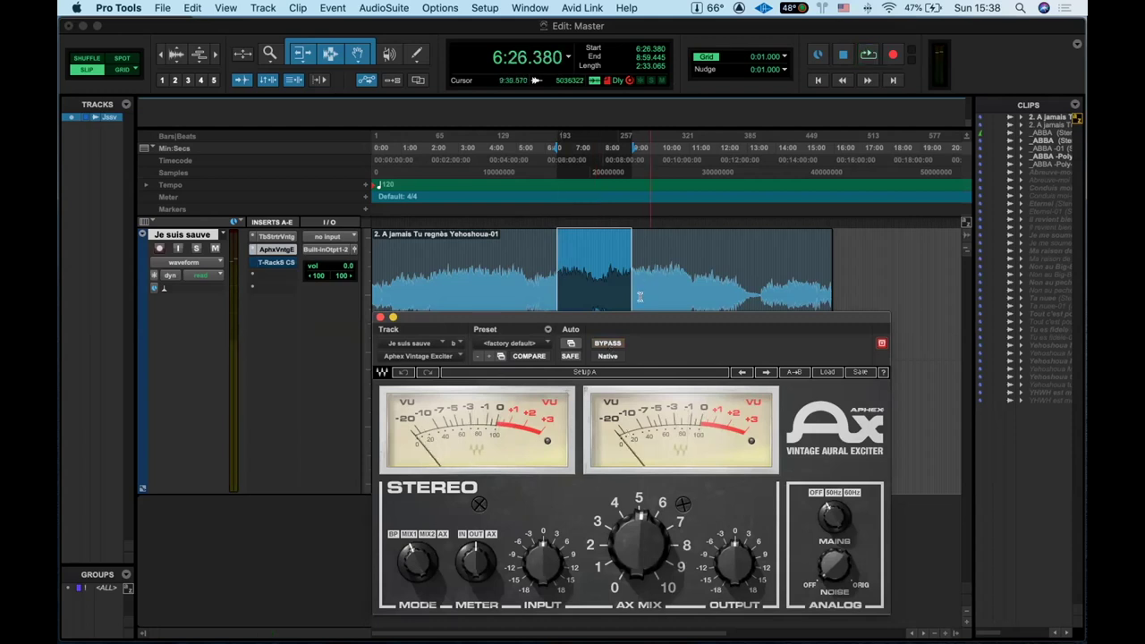
Try the exciter's AX Mix at about 6.45 while the passage plays, and turn it back to about 5.
mouse_move(625, 321)
mouse_down()
mouse_move(644, 310)
mouse_move(611, 307)
mouse_up()
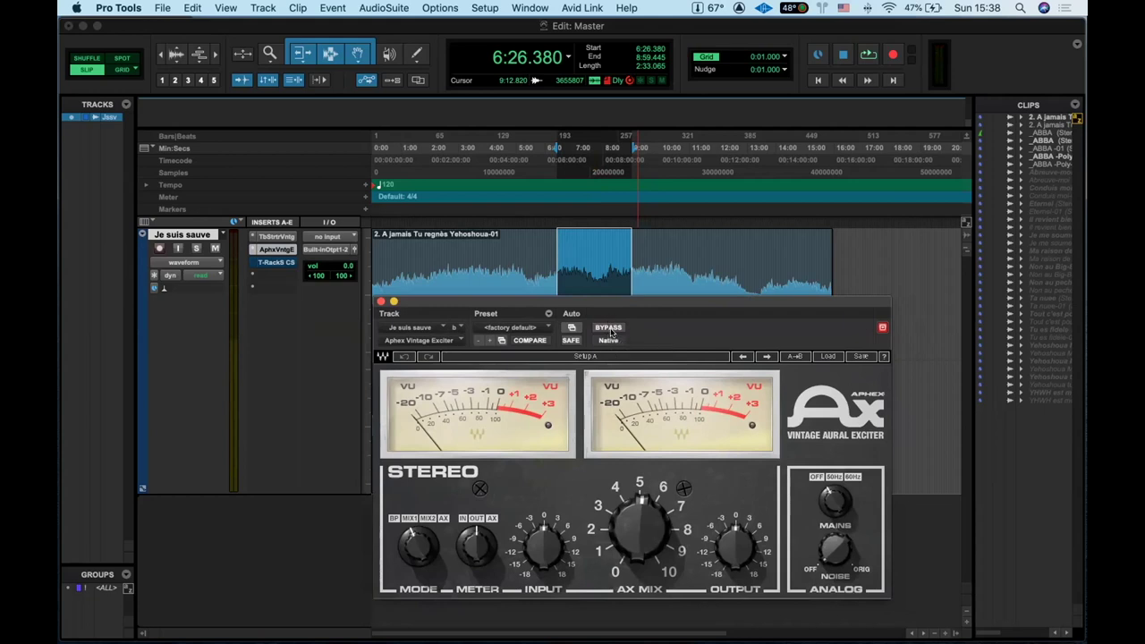
key(space)
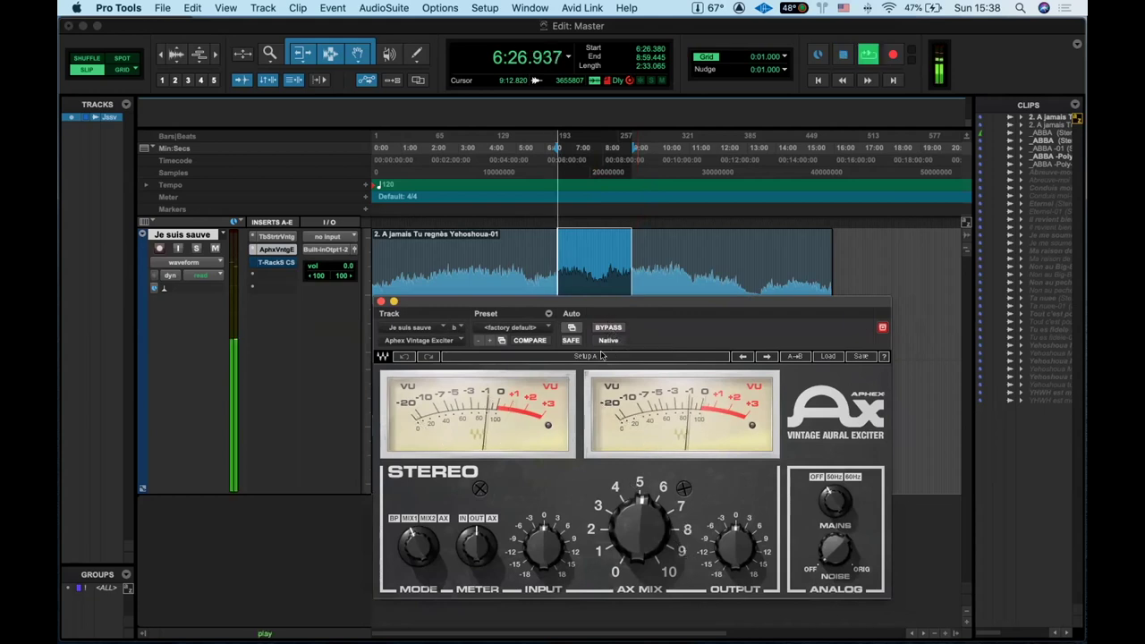
mouse_move(641, 551)
mouse_down()
mouse_move(640, 535)
mouse_move(641, 552)
mouse_up()
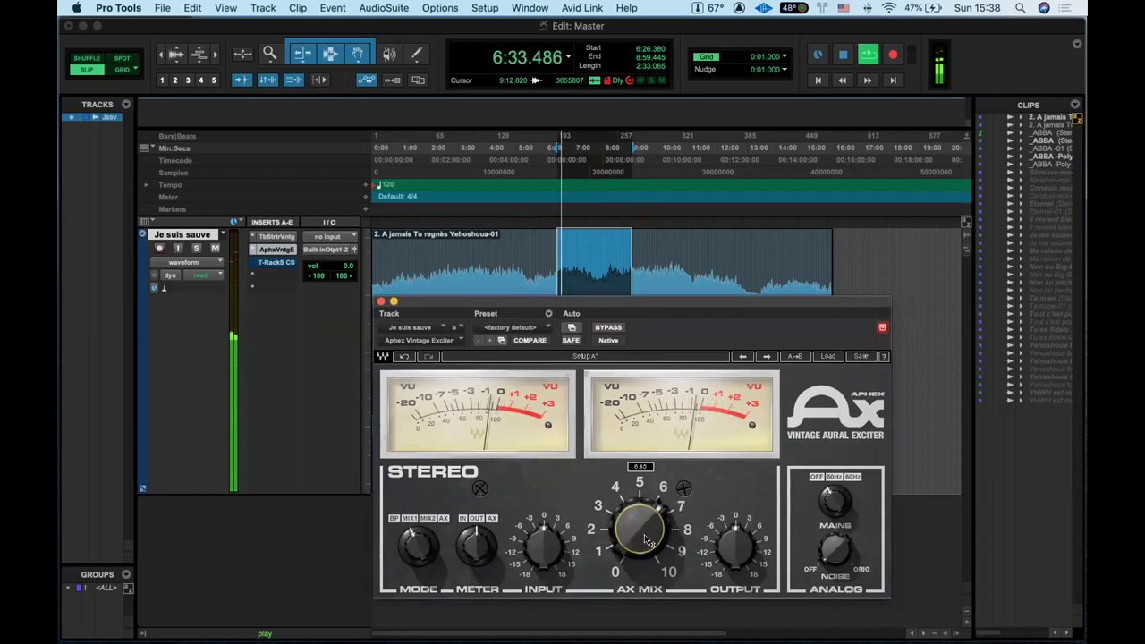
key(space)
key(space)
drag(646, 516, 646, 557)
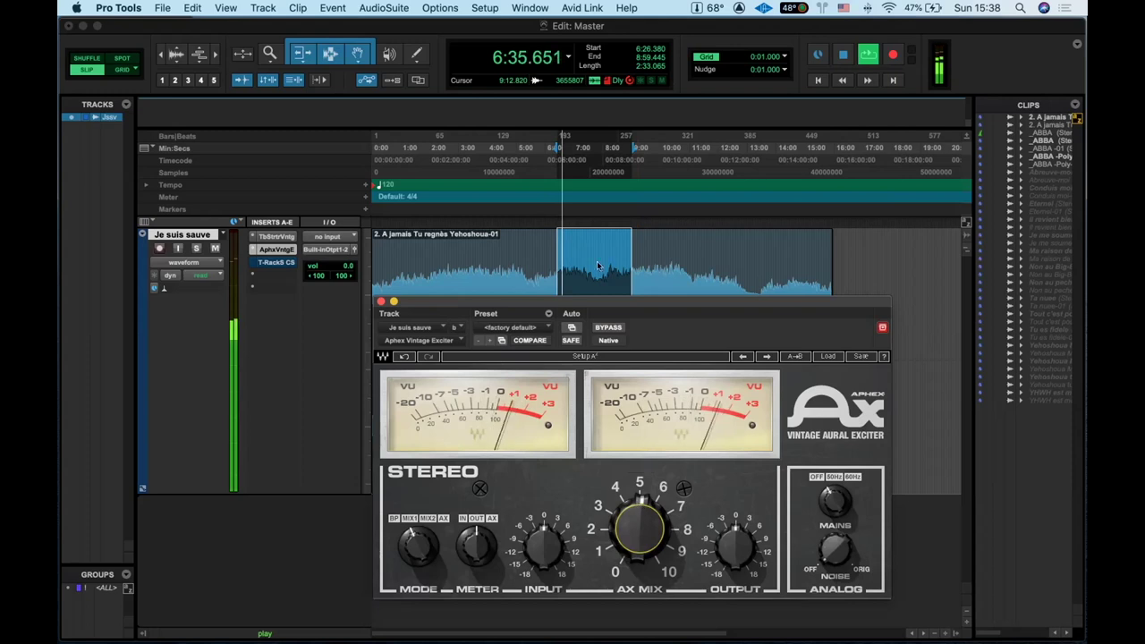
Check the exciter once more by bypassing and reactivating it during playback, stop the transport, and close the plug-in window.
click(605, 328)
click(606, 328)
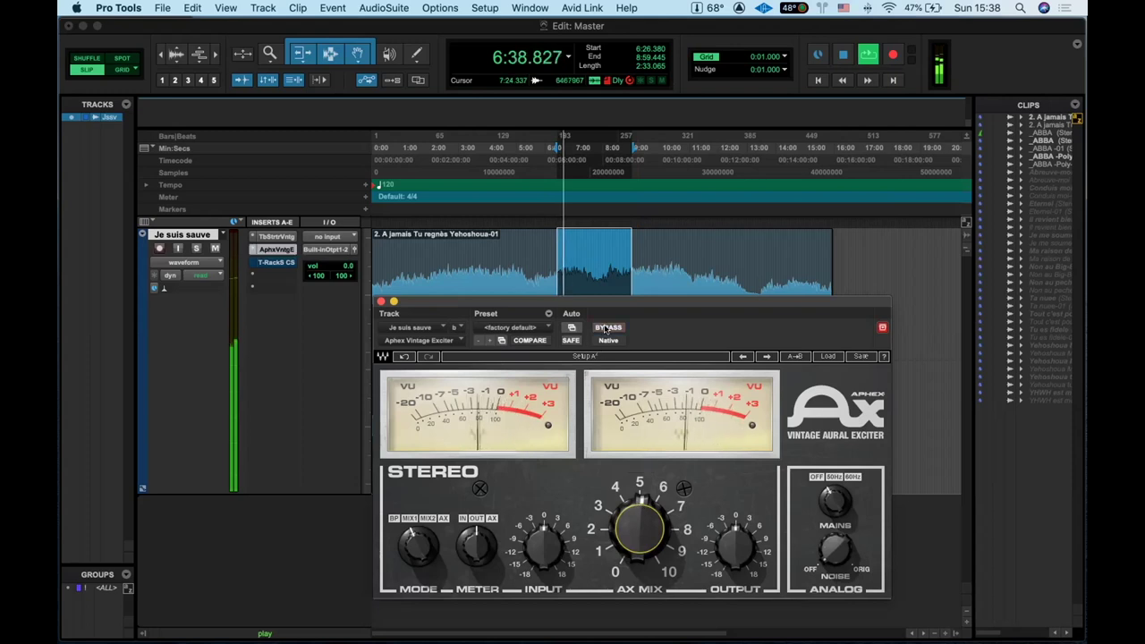
key(space)
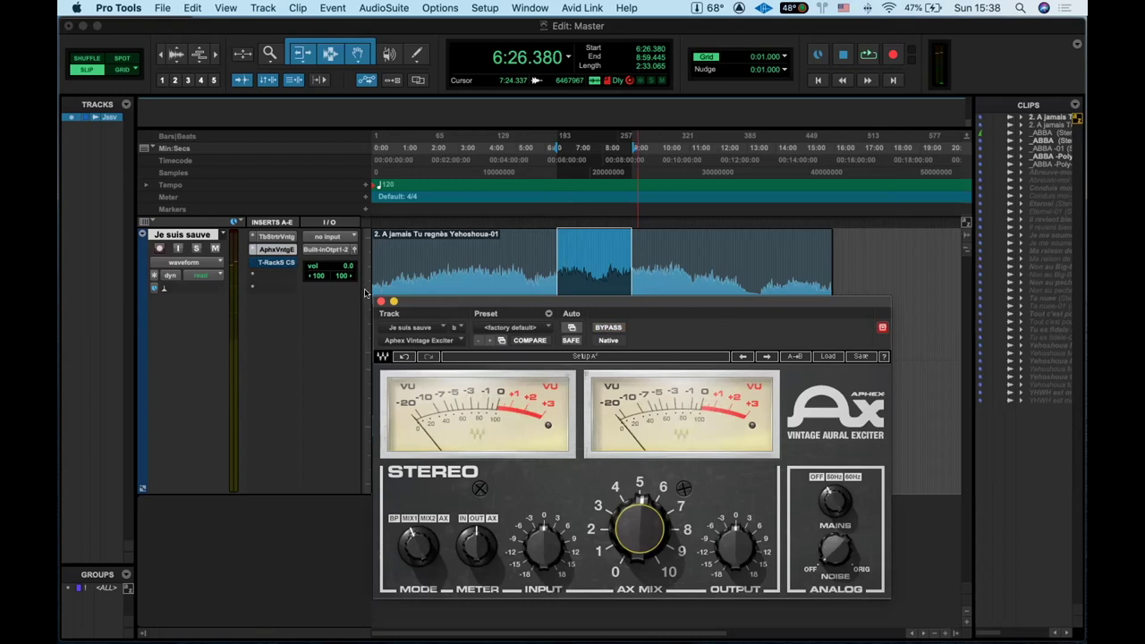
click(379, 303)
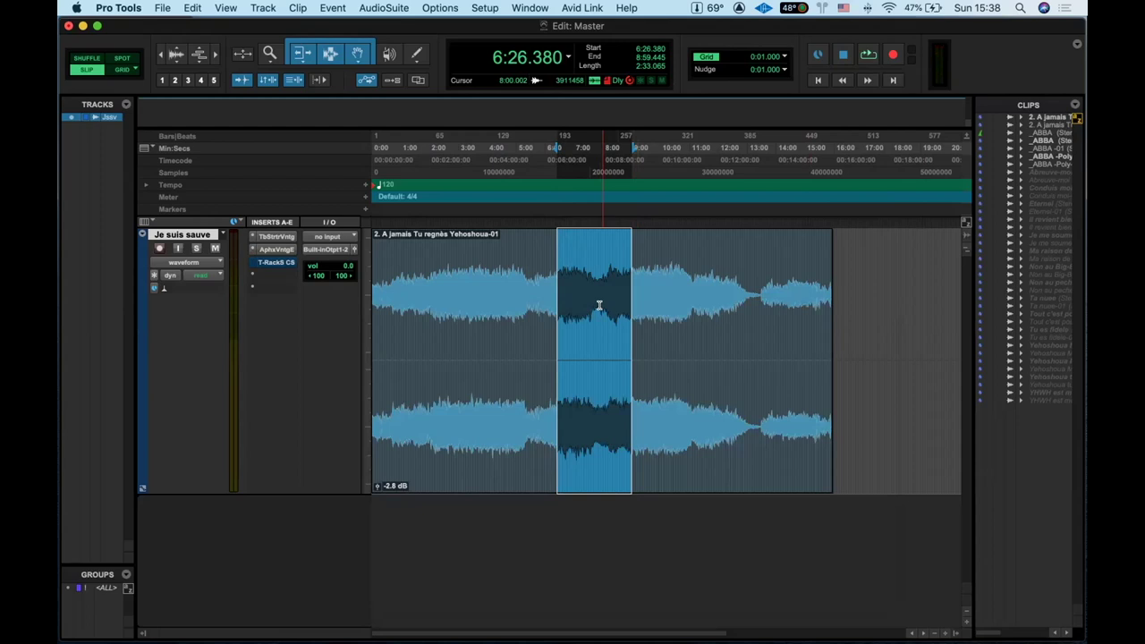
Open the T-RackS CS insert and load the saved global preset whose name ends in "New 6".
click(280, 264)
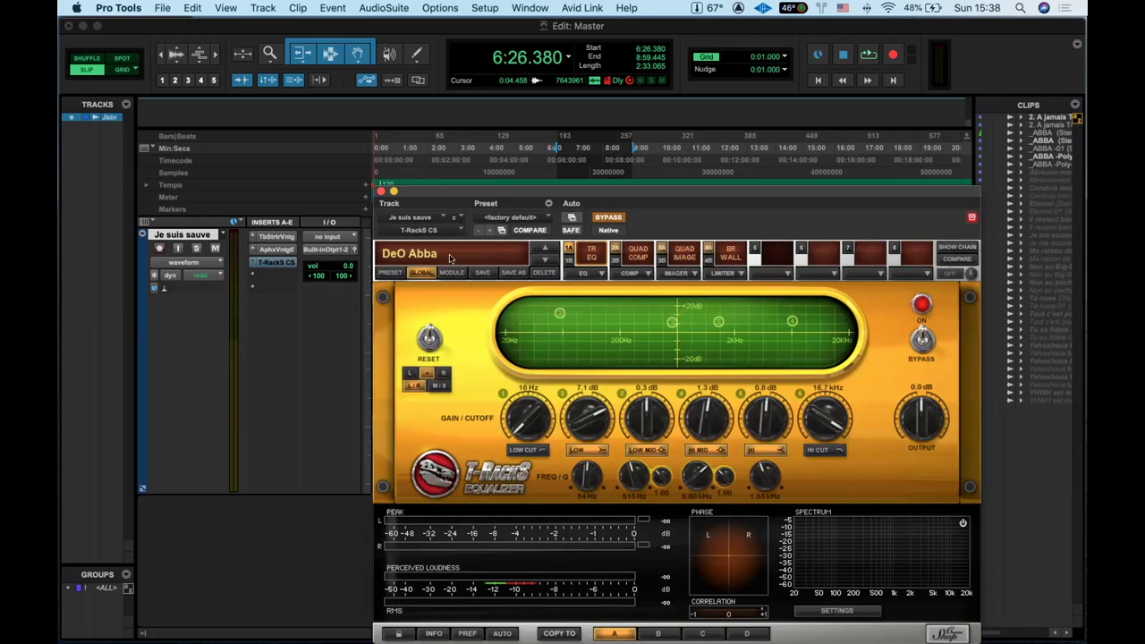
drag(602, 190, 568, 132)
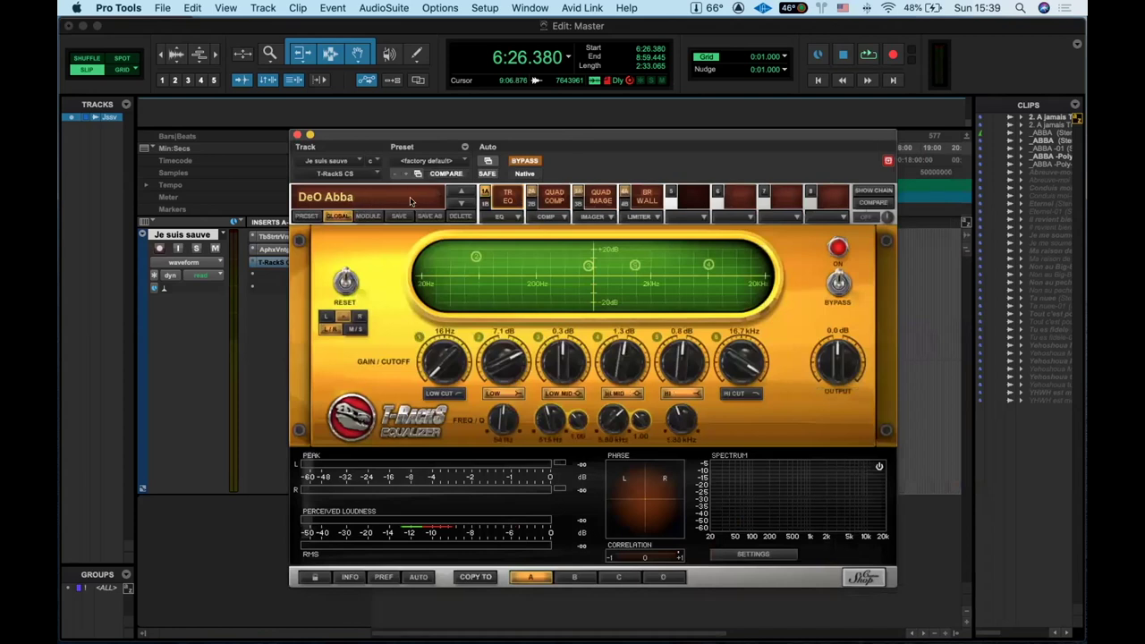
click(358, 200)
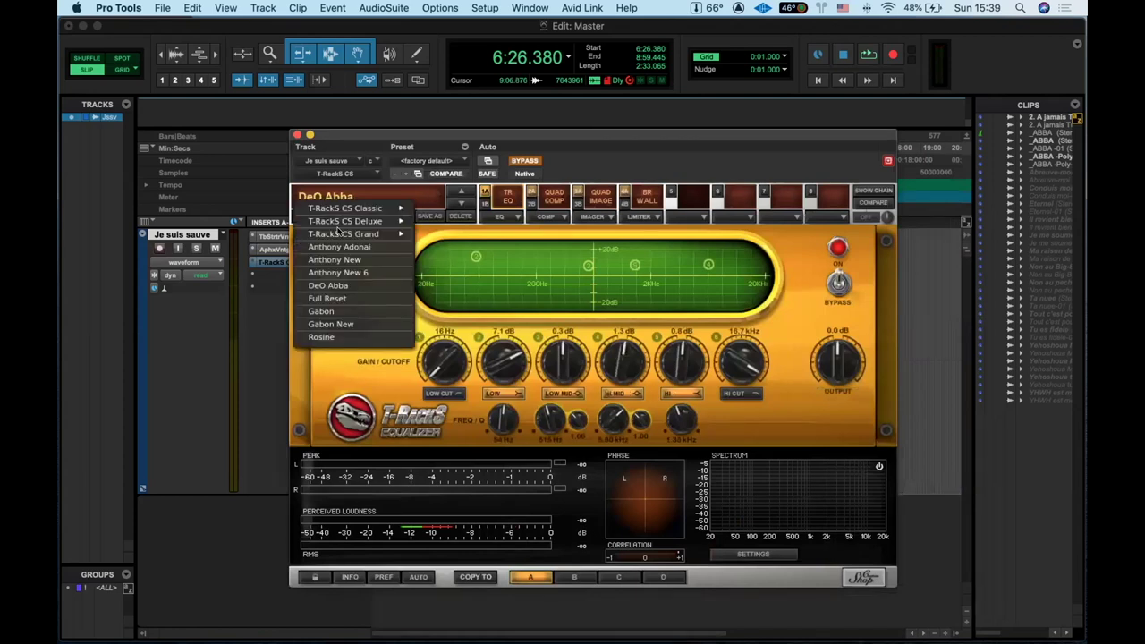
click(361, 270)
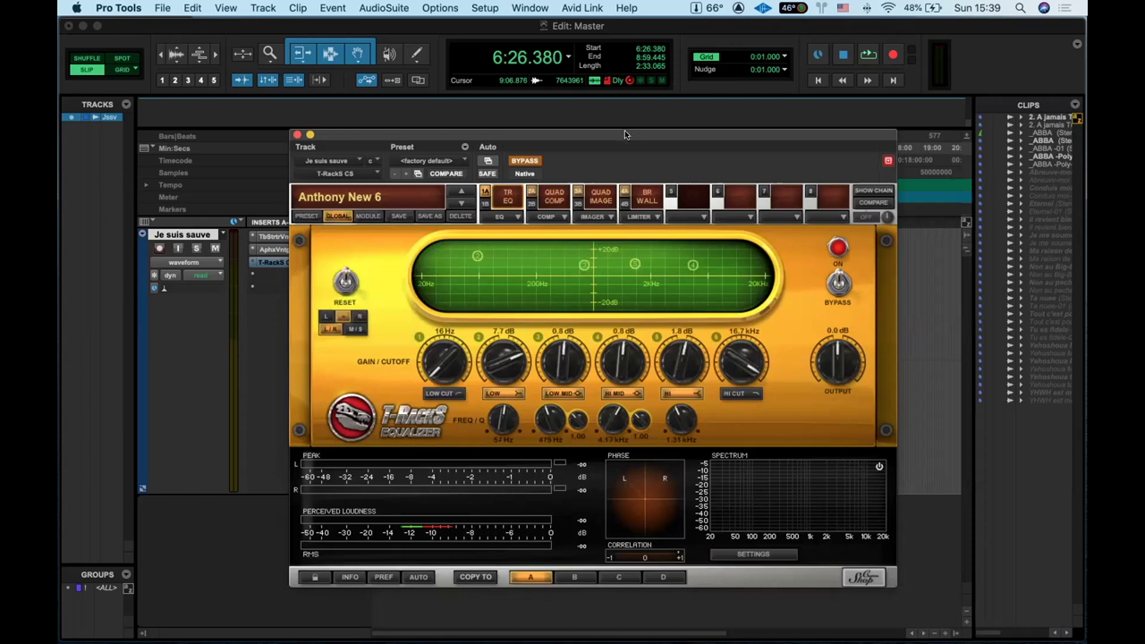
drag(626, 133, 675, 142)
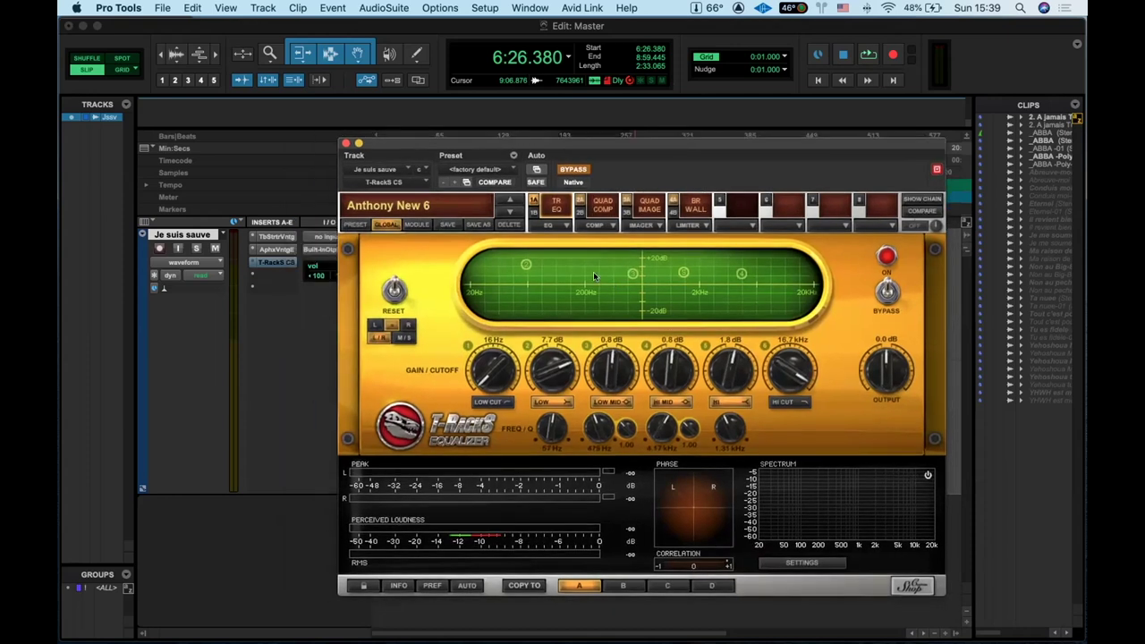
Switch off the Quad Comp, Quad Image, brickwall limiter and equalizer modules individually in the T-RackS chain.
click(603, 205)
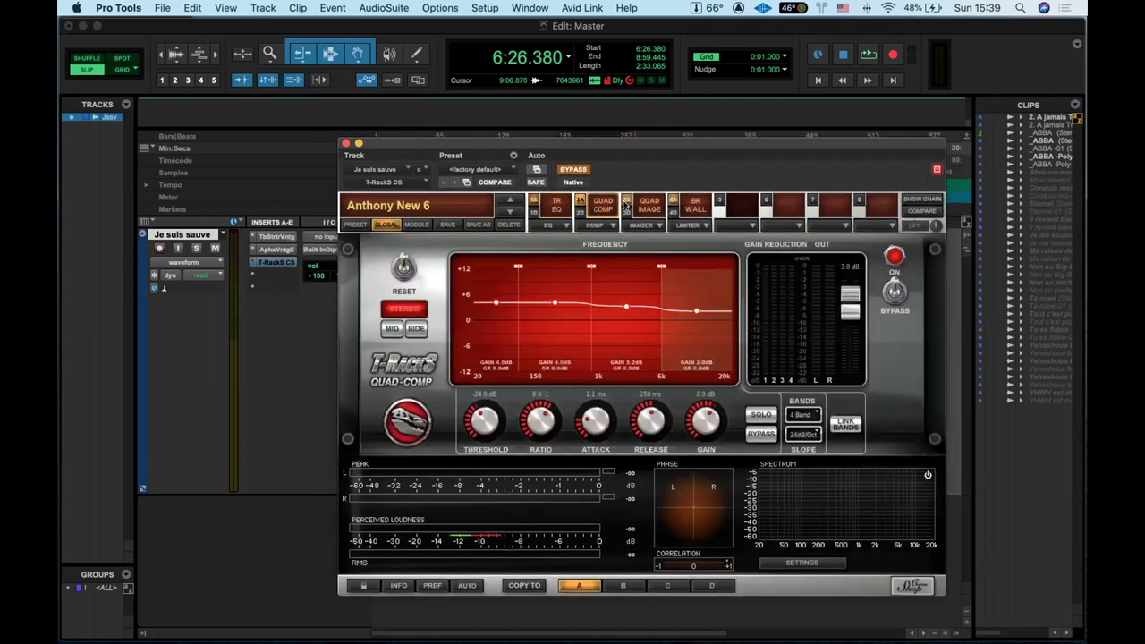
click(626, 205)
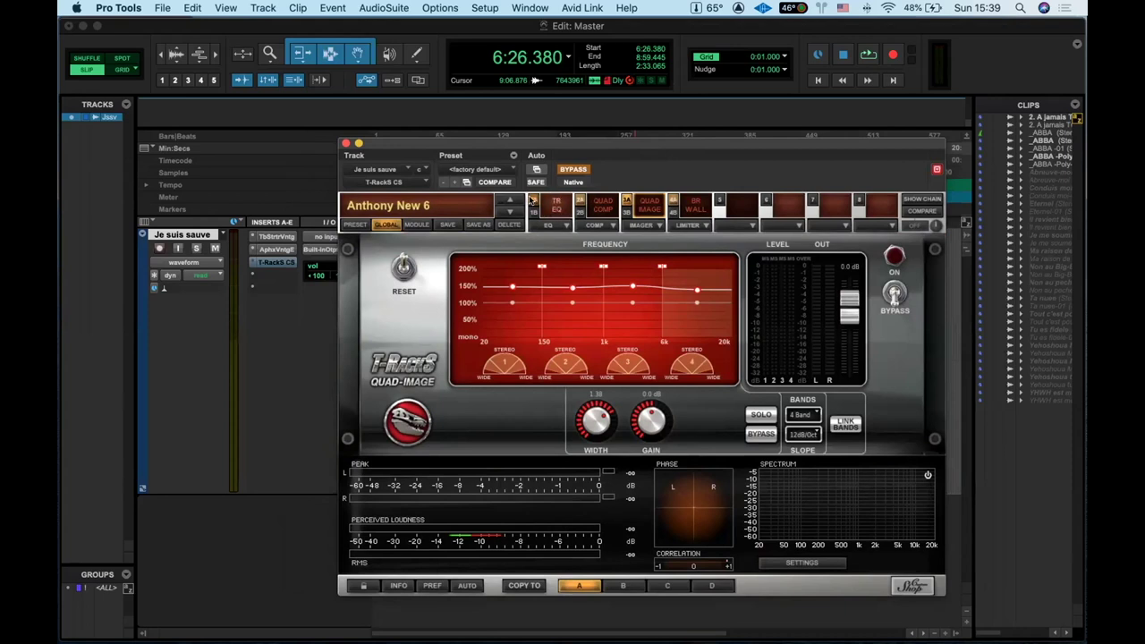
click(531, 201)
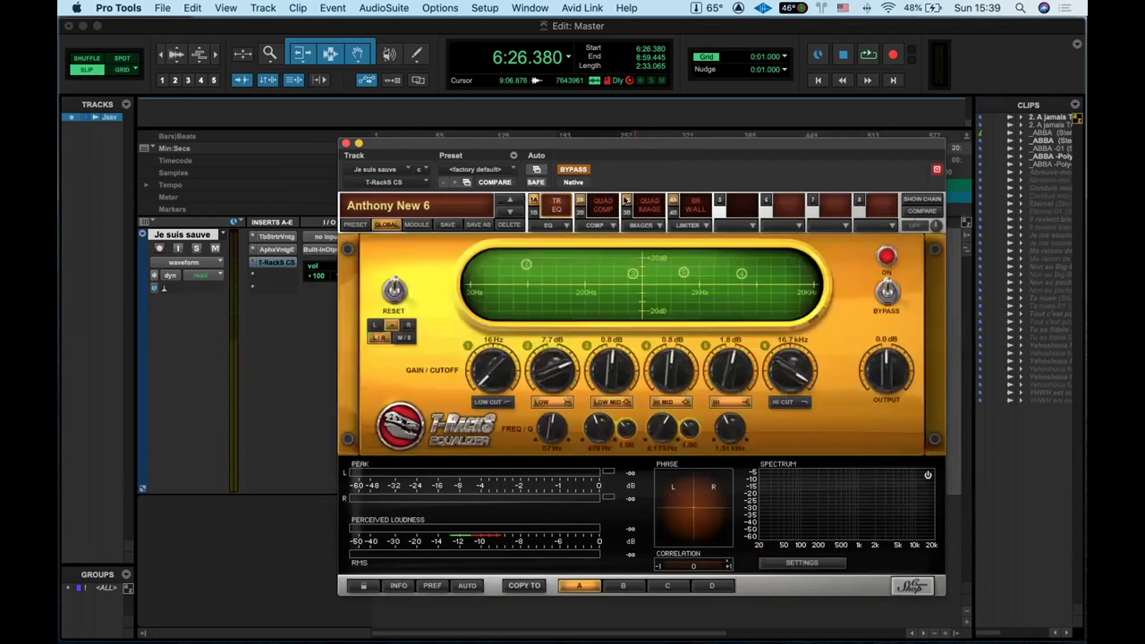
drag(701, 154, 755, 200)
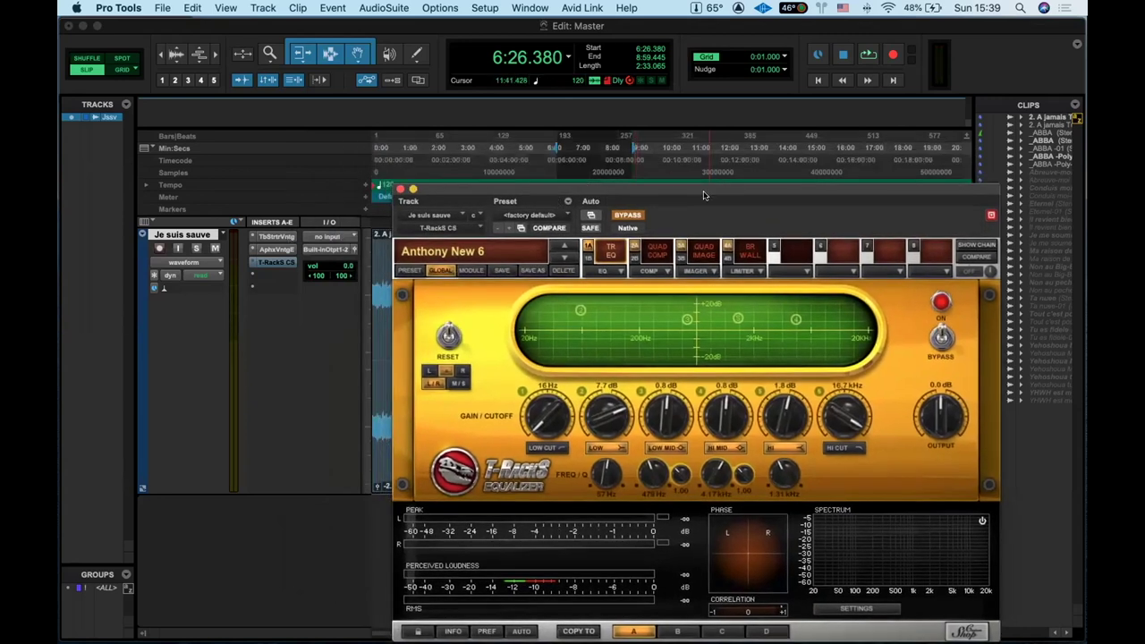
drag(707, 189, 604, 134)
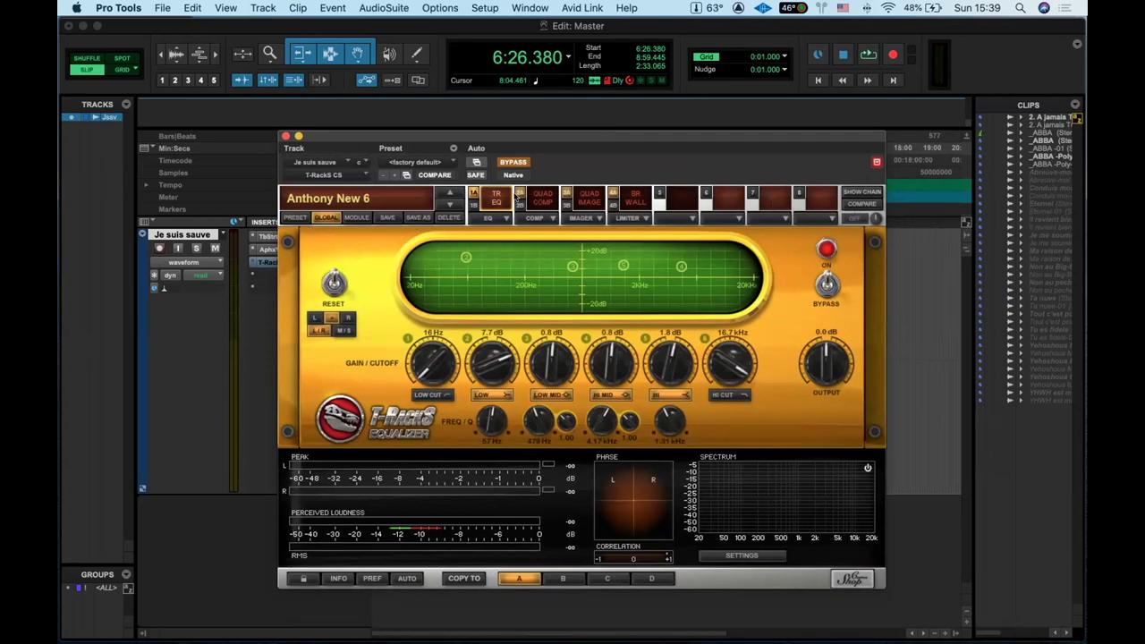
click(475, 193)
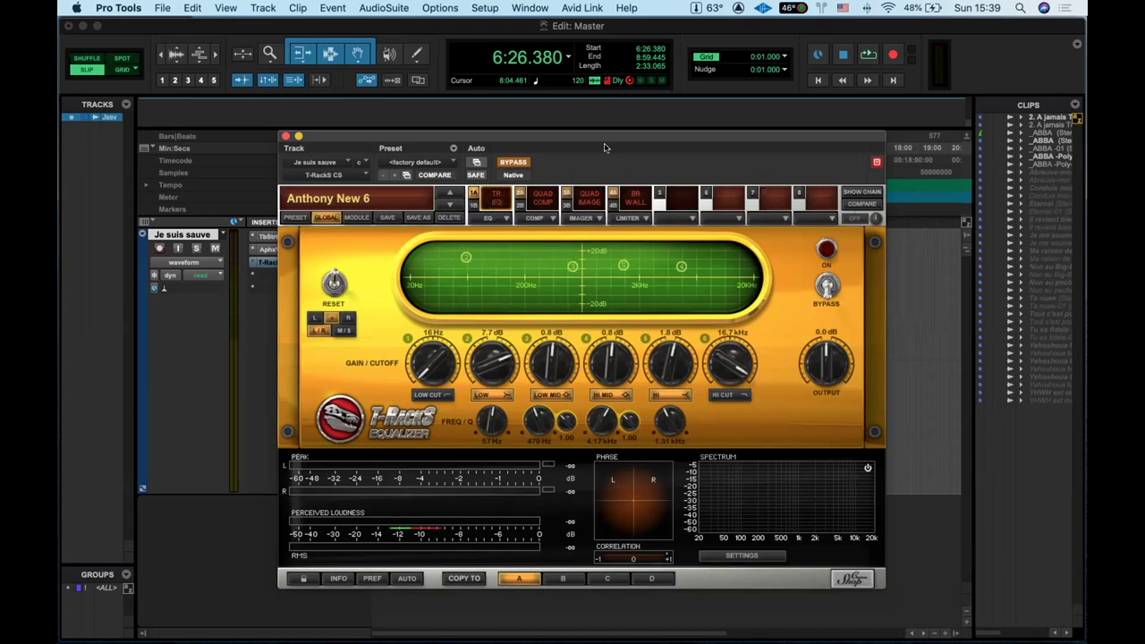
drag(600, 138, 682, 137)
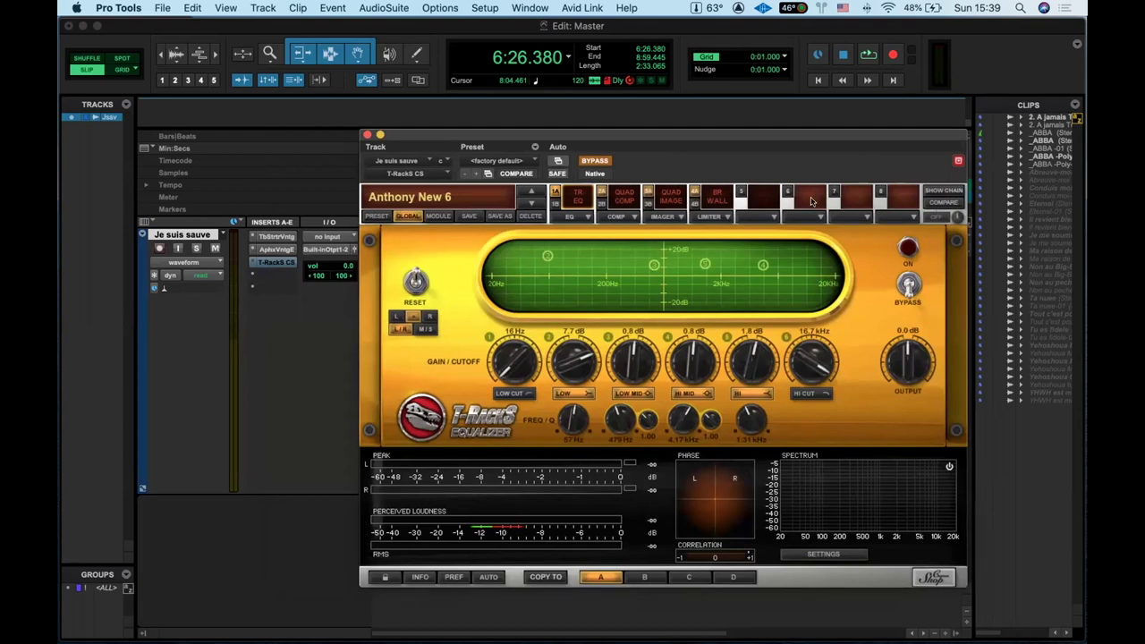
Take T-RackS CS out of bypass, switch on only its equalizer module, and audition the selected passage.
click(595, 160)
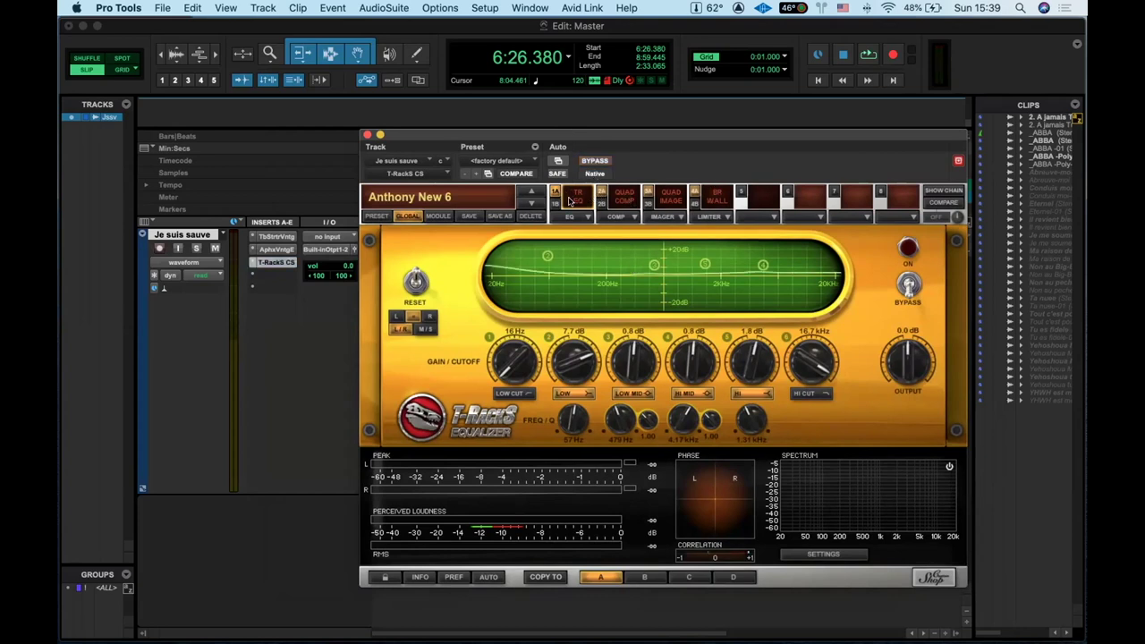
key(space)
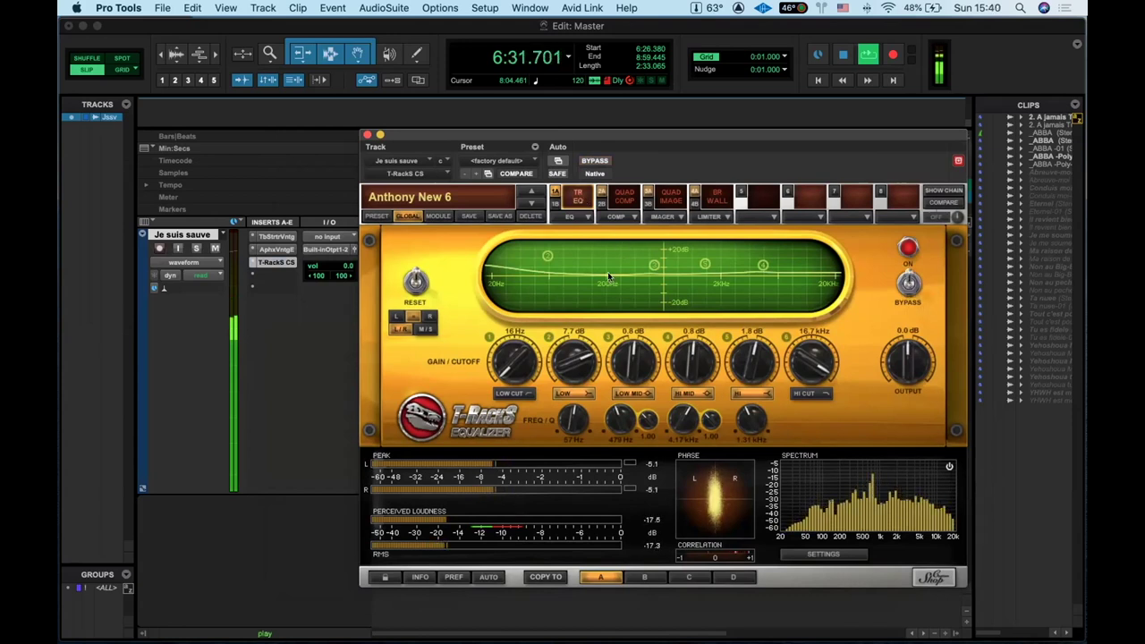
key(space)
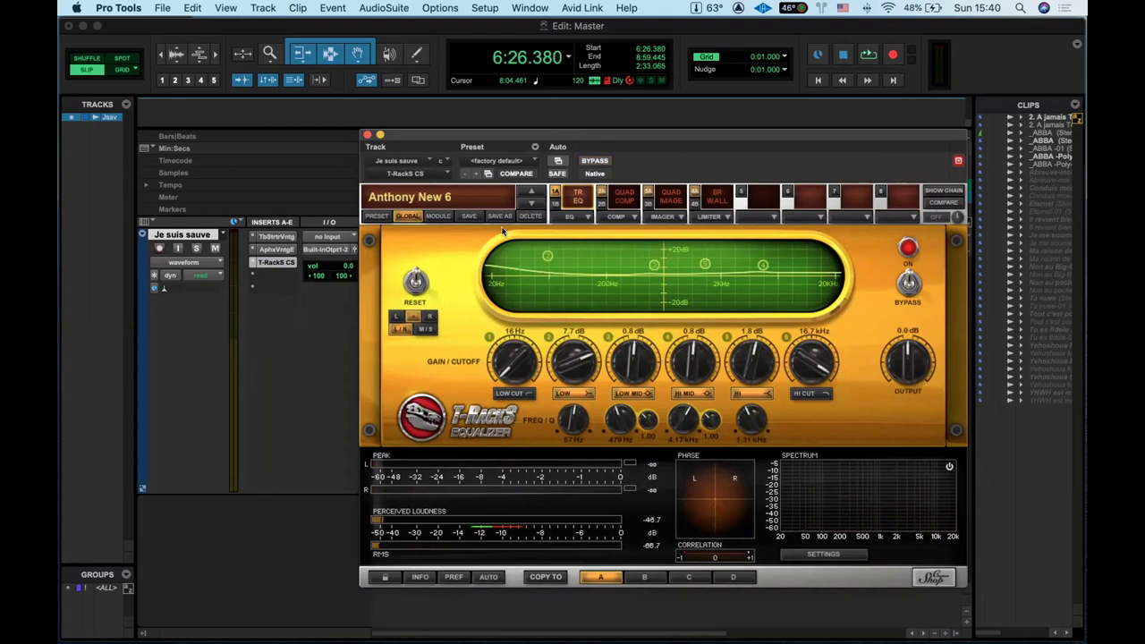
During playback, load the equalizer module preset "28-20K Bandwidth limiter" from the T-RackS CS Classic EQ presets, then stop the transport.
key(space)
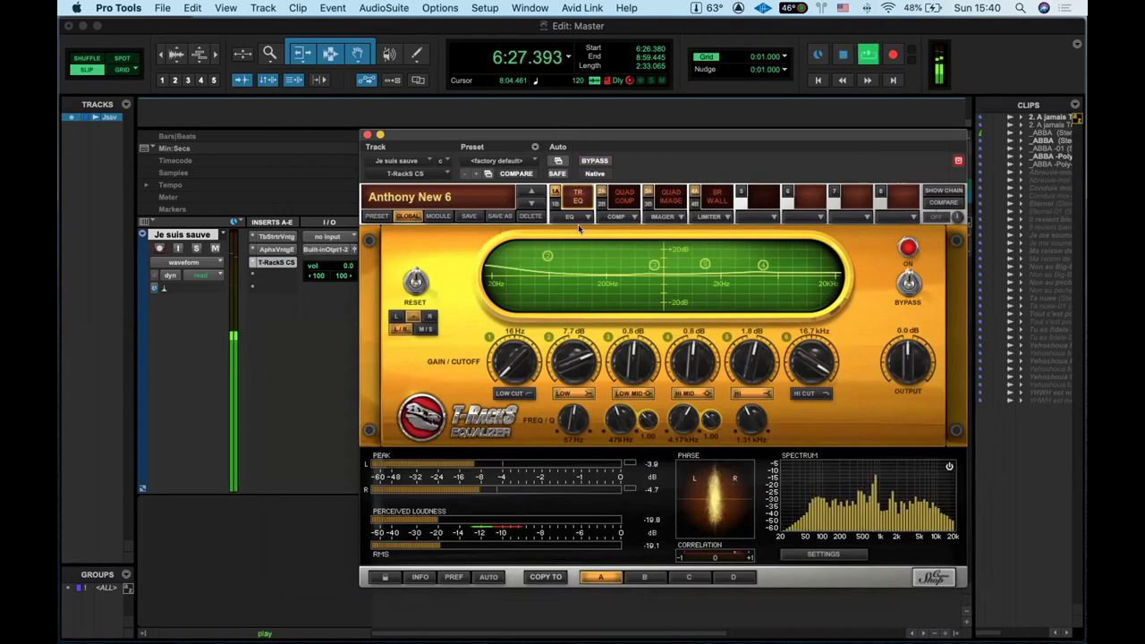
click(438, 218)
click(442, 202)
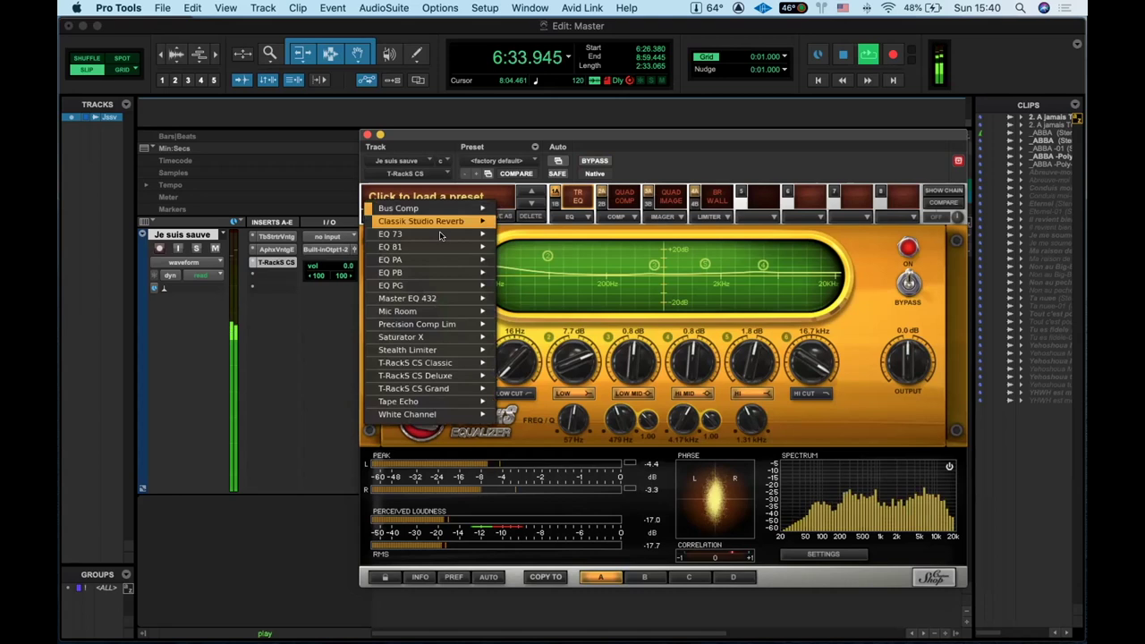
mouse_move(441, 219)
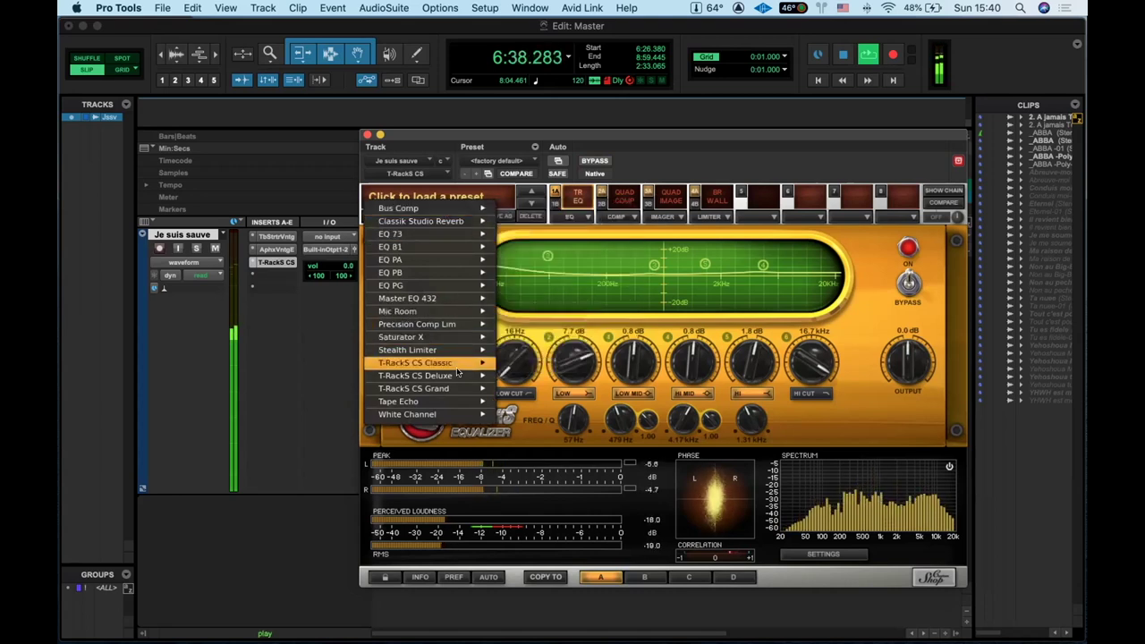
mouse_move(457, 367)
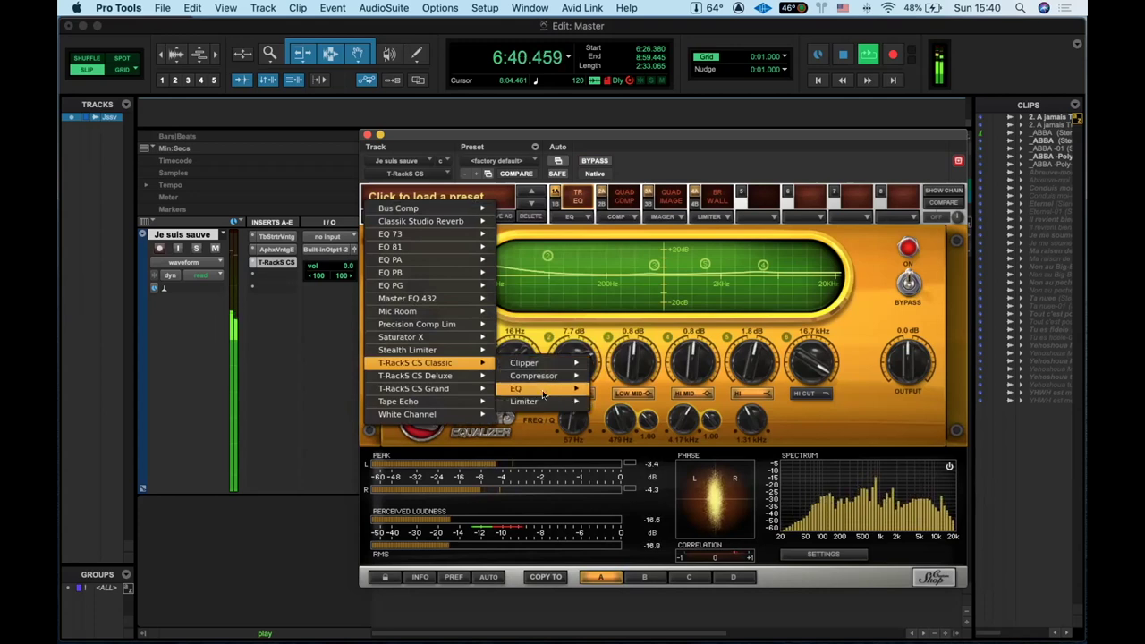
mouse_move(559, 388)
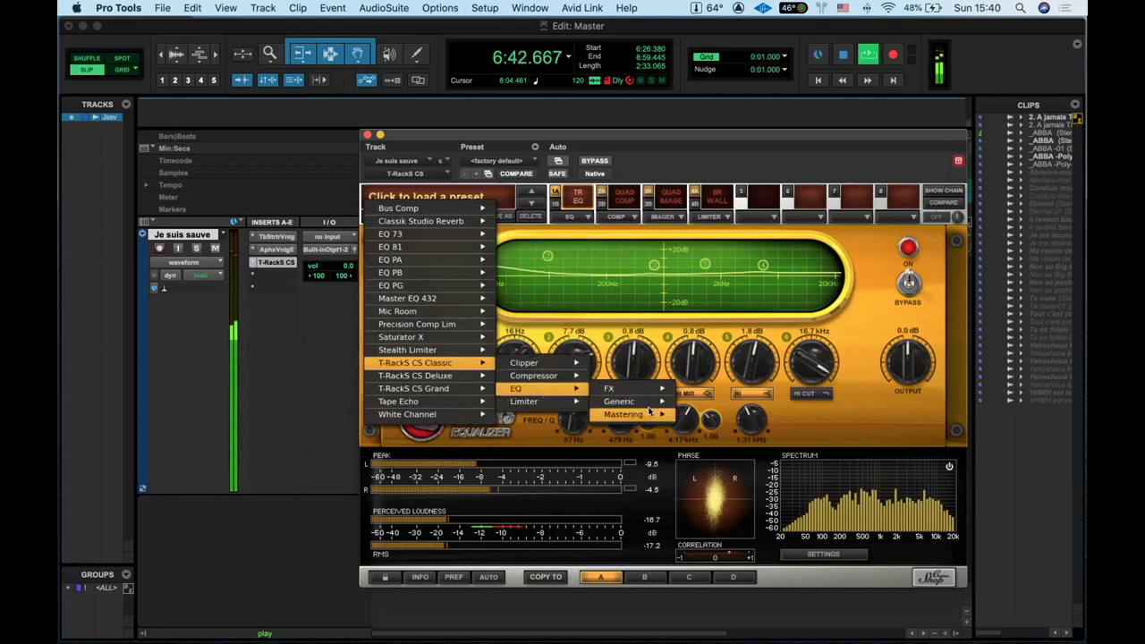
mouse_move(659, 414)
click(747, 234)
key(space)
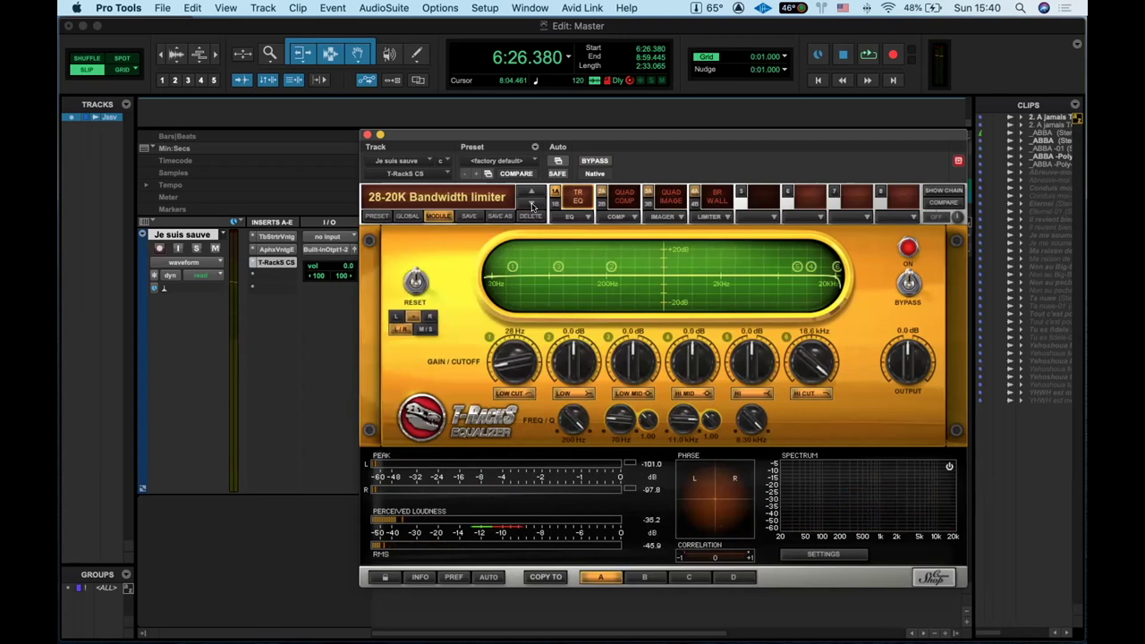
Audition the equalizer module presets Boomy Mix (adj freq), Classic high shelf, Classic low shelf and Dull mix on the selected passage.
key(space)
click(531, 206)
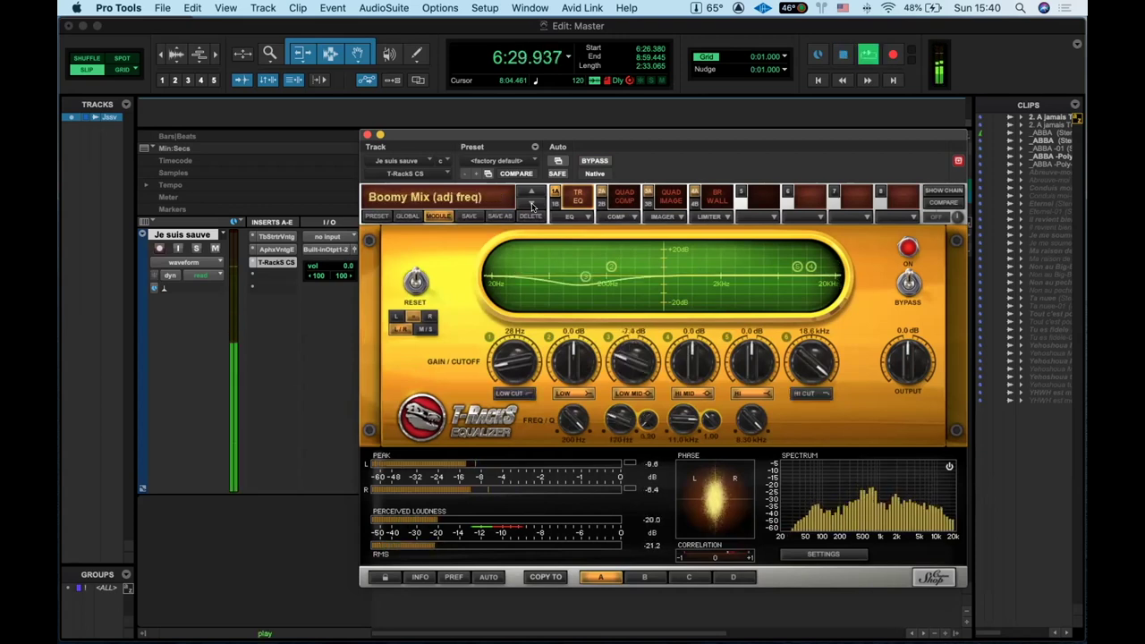
click(531, 206)
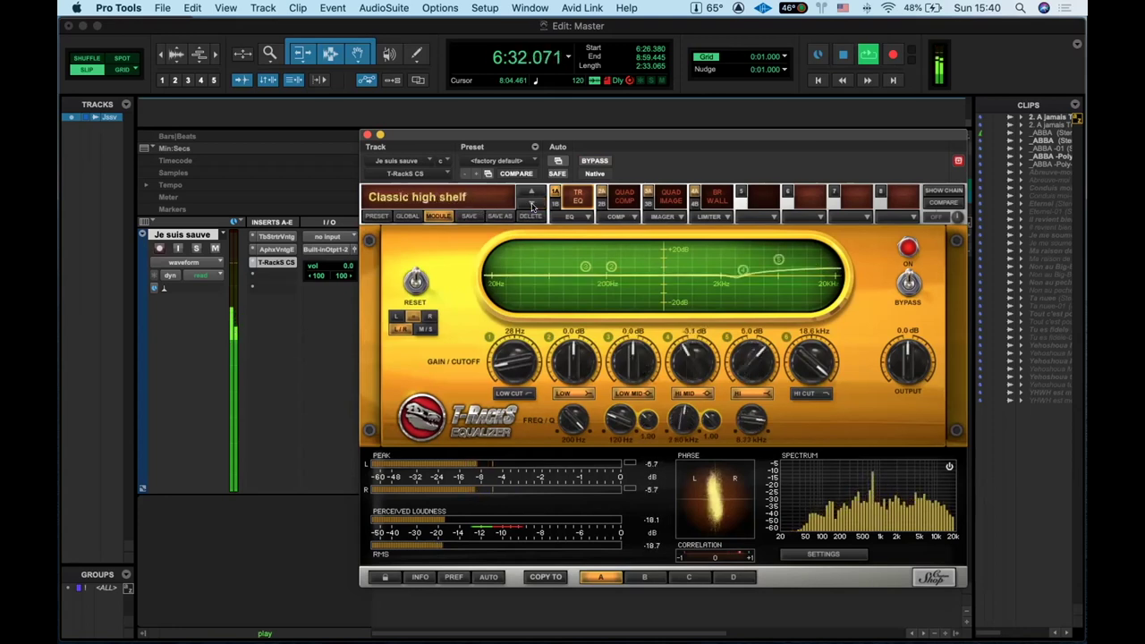
key(space)
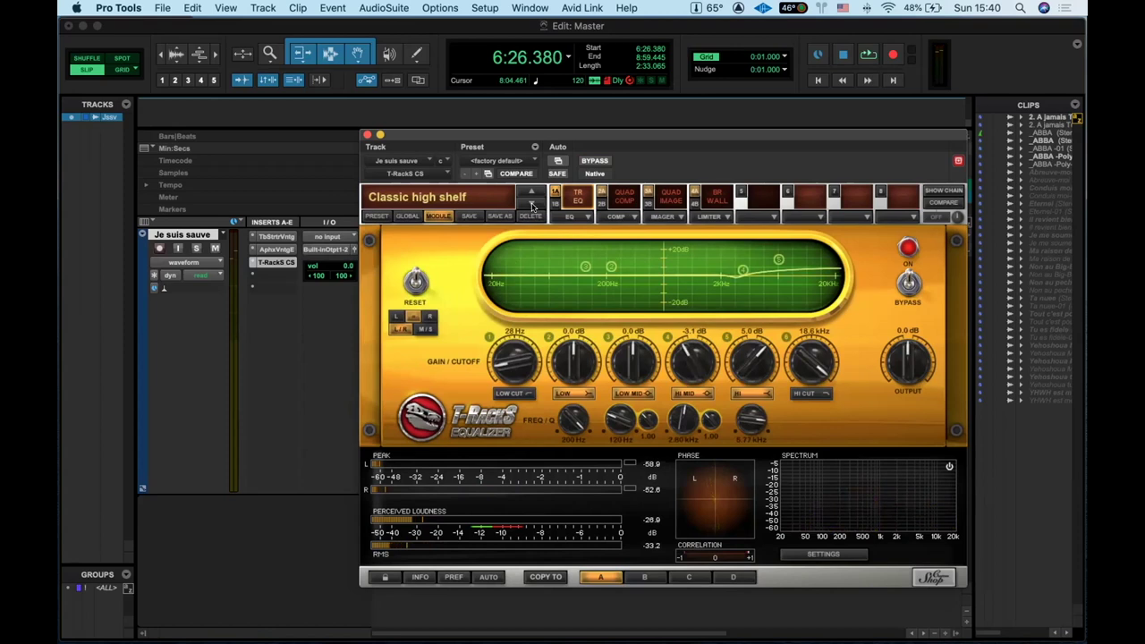
key(space)
click(531, 206)
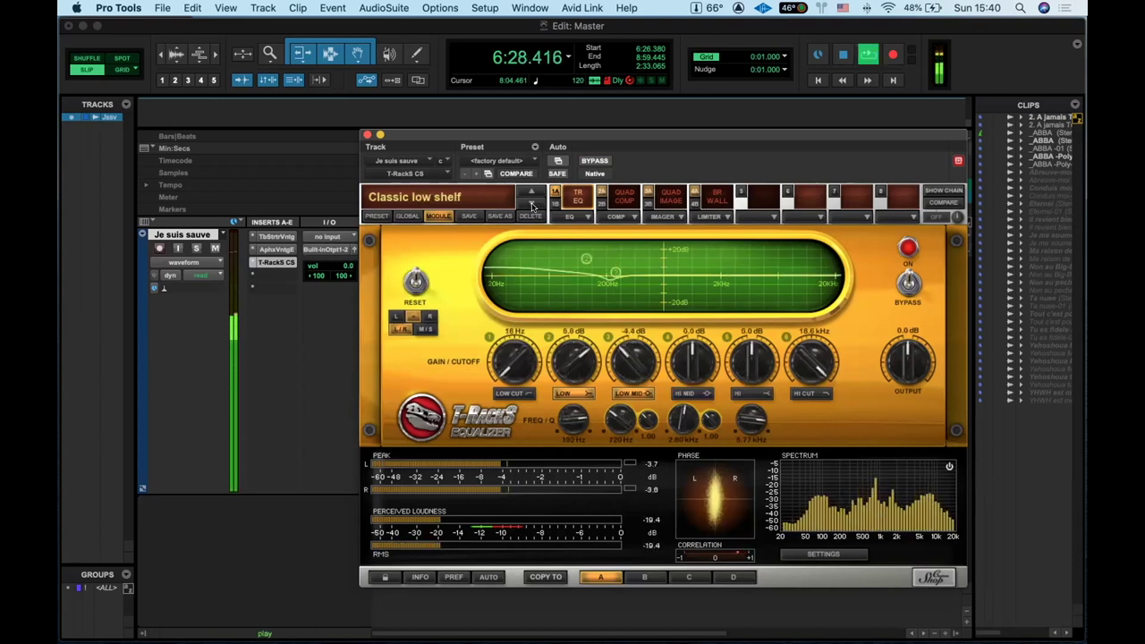
click(531, 205)
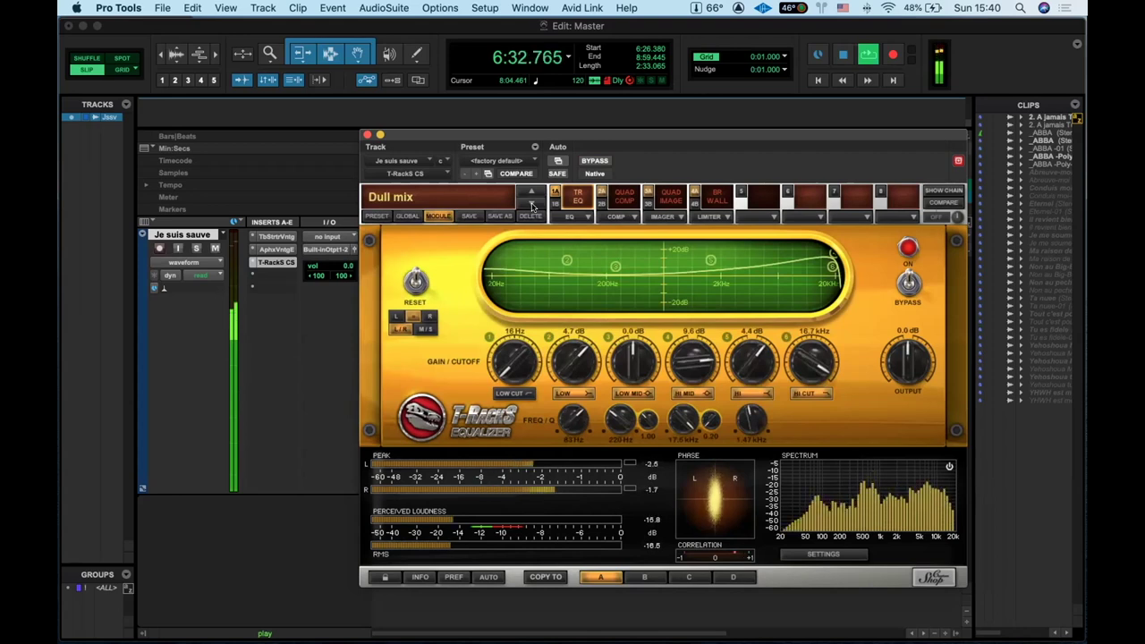
key(space)
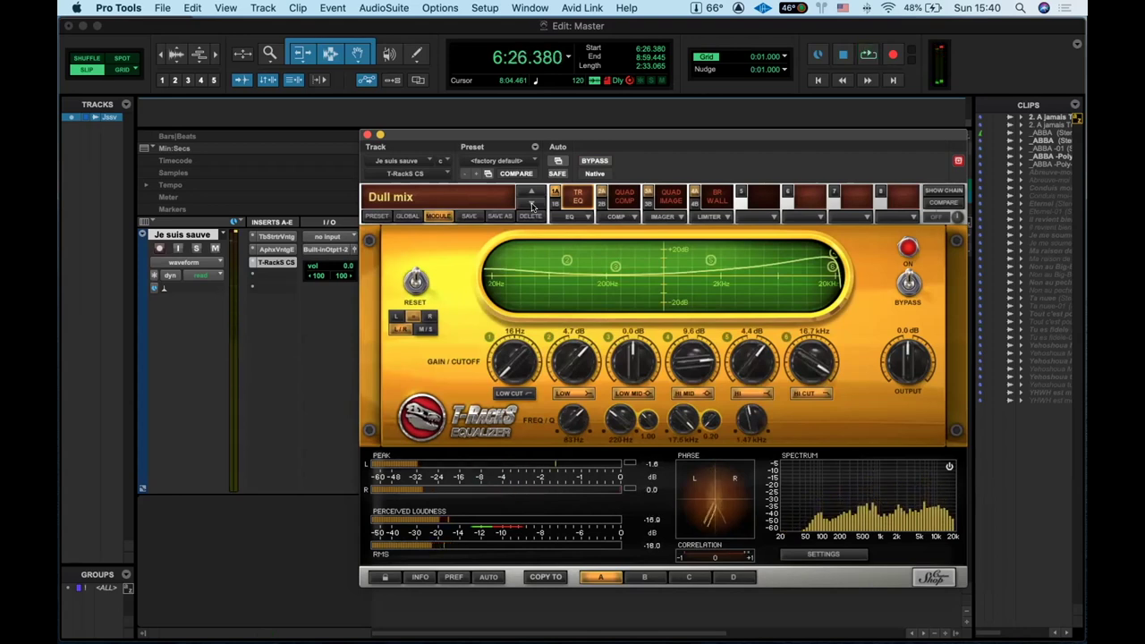
Play the passage and step through the equalizer presets Harsh Mix!, Heaven high end, Hot!, Less mids, Less vocal and Low end boost 1.
key(space)
click(531, 206)
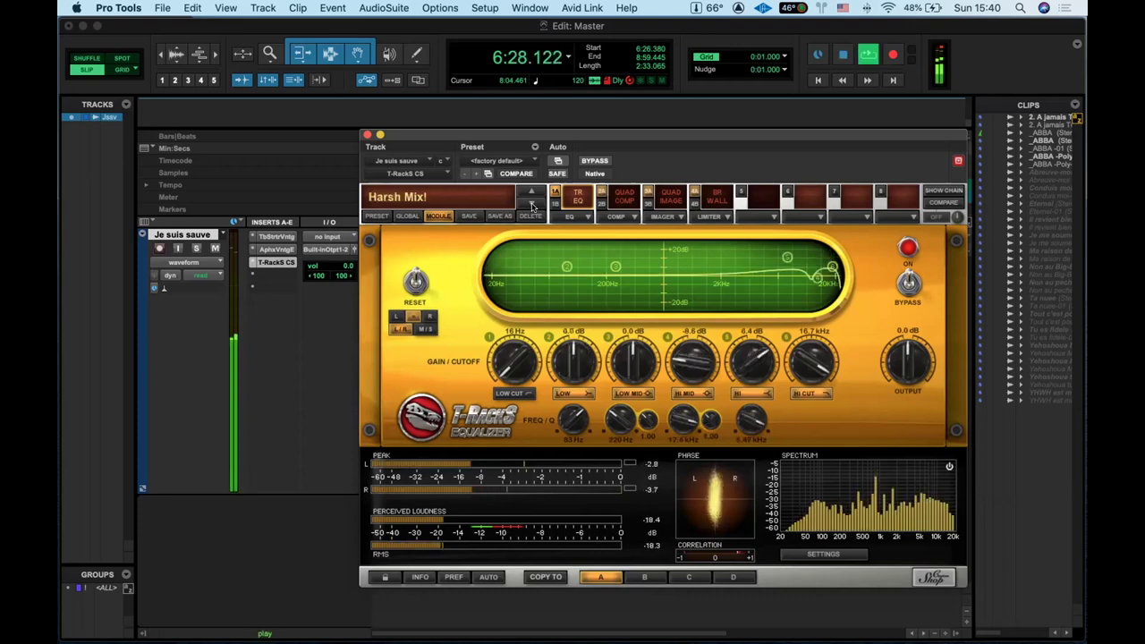
click(531, 206)
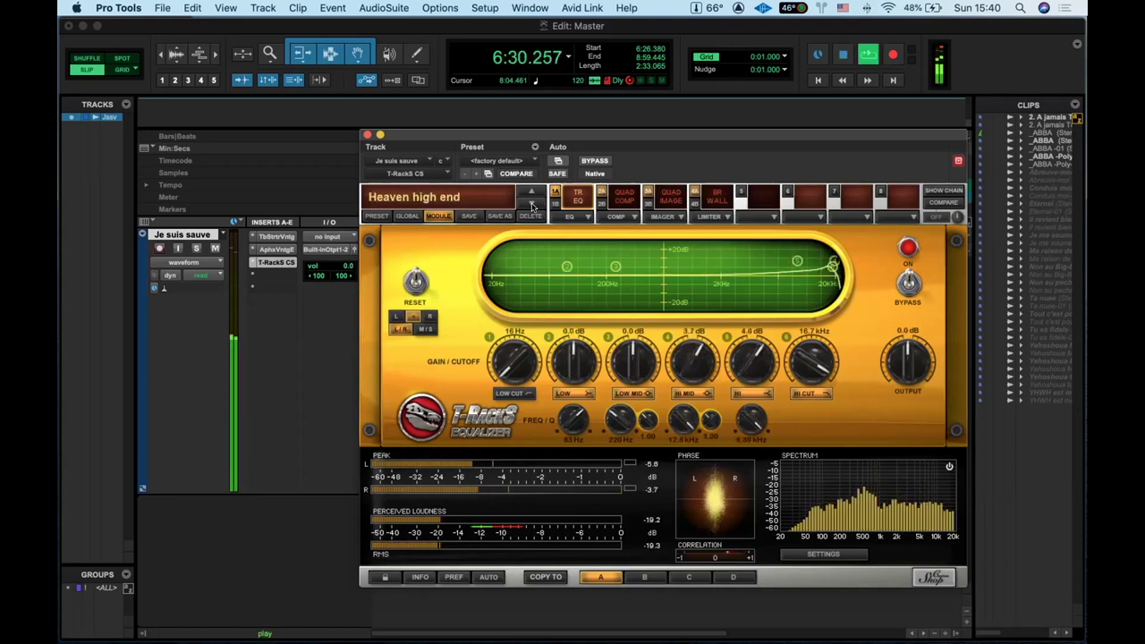
click(531, 206)
click(531, 206)
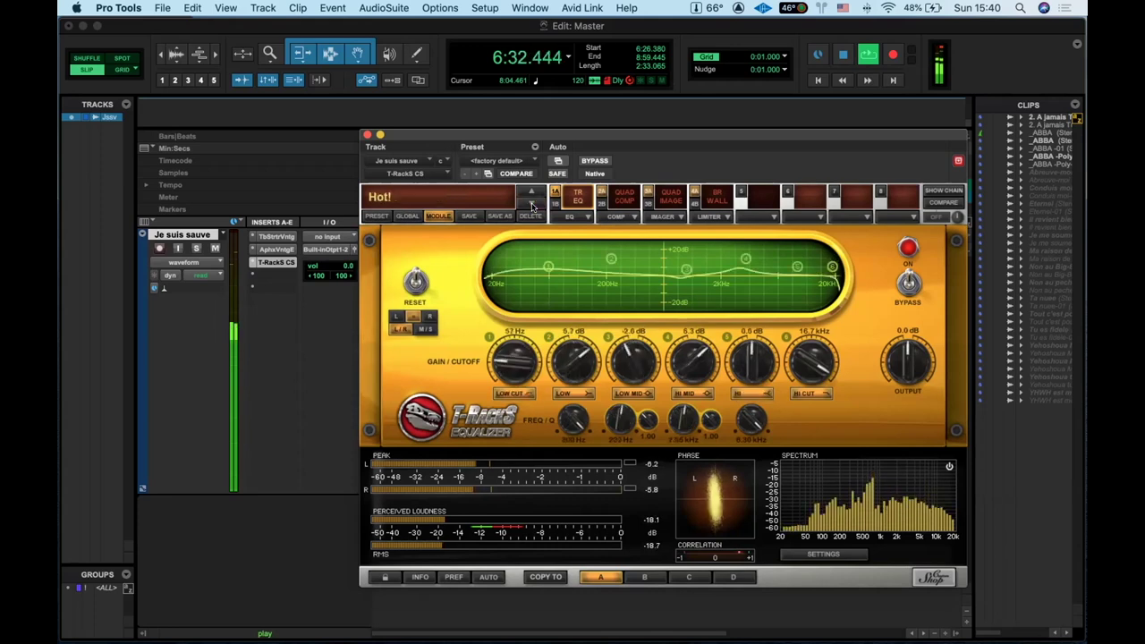
click(531, 206)
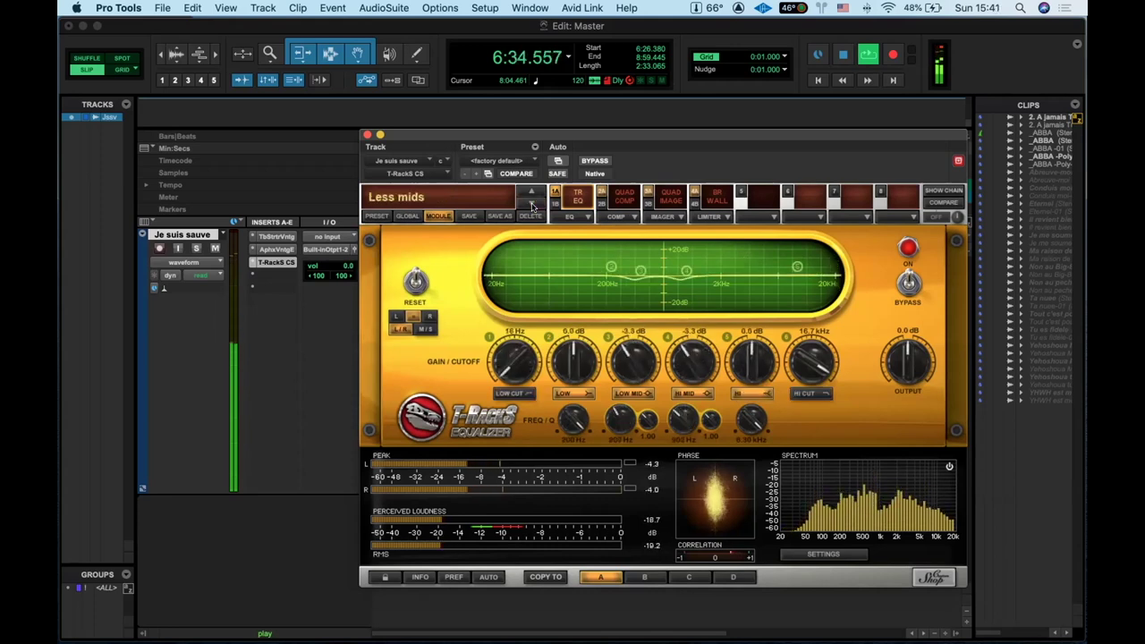
click(531, 206)
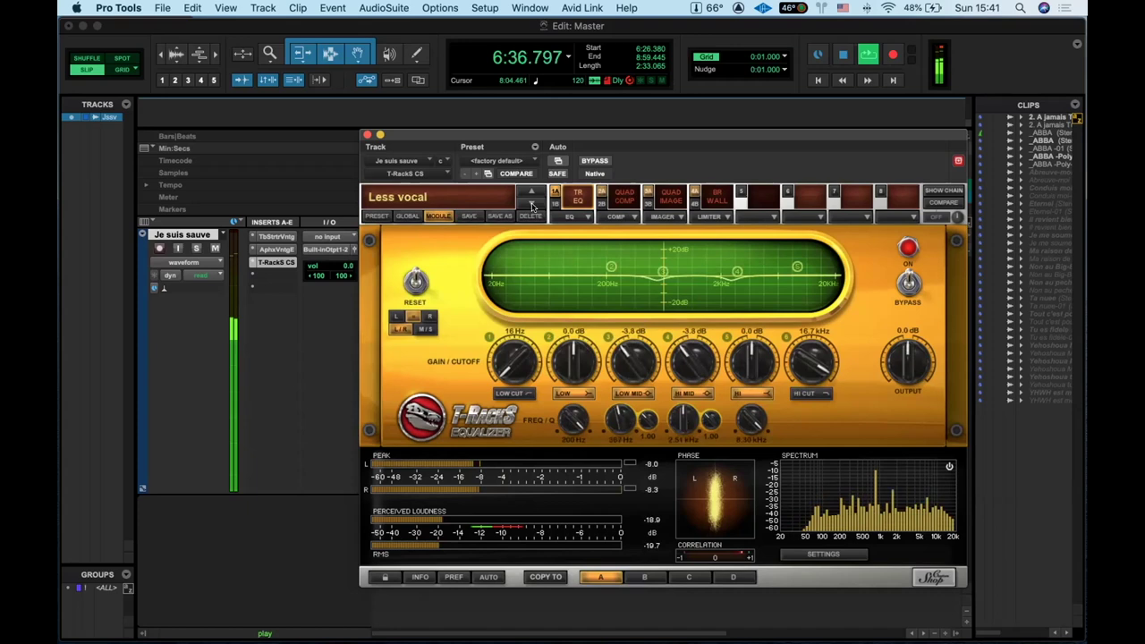
click(531, 205)
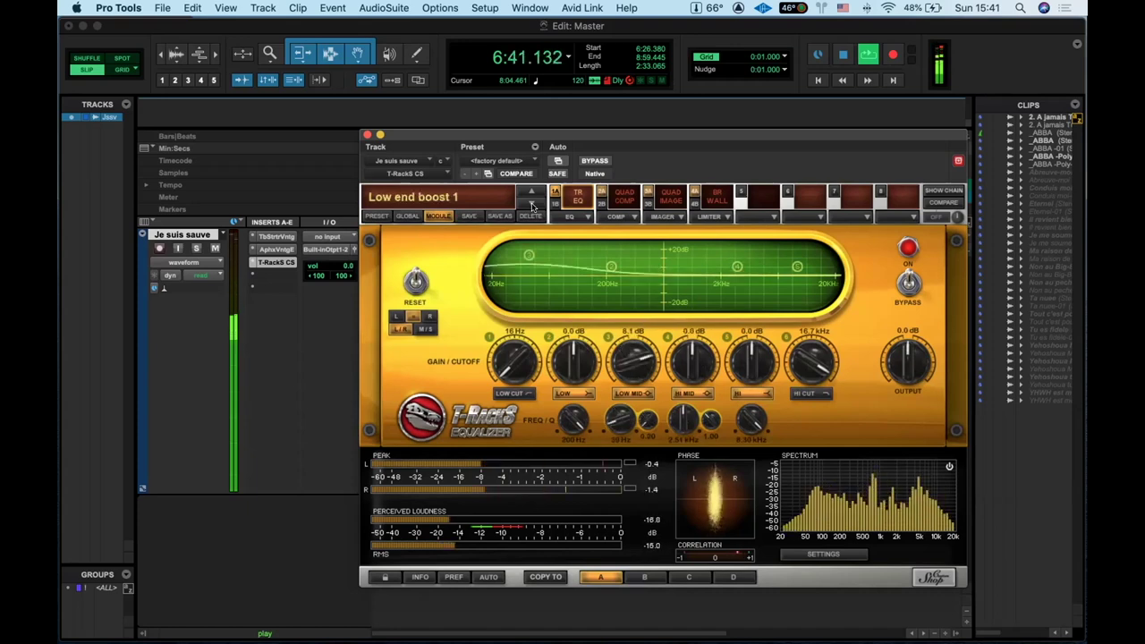
key(space)
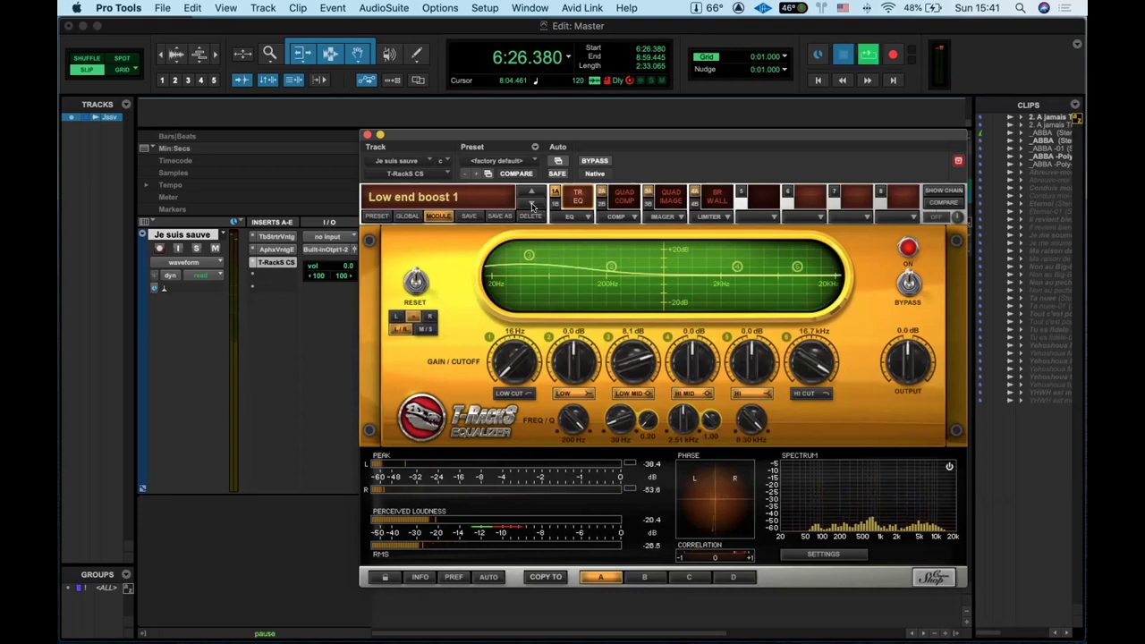
Audition the equalizer presets Low end boost 2, More presence and More vocal, replaying the passage once more with More vocal.
key(space)
click(531, 206)
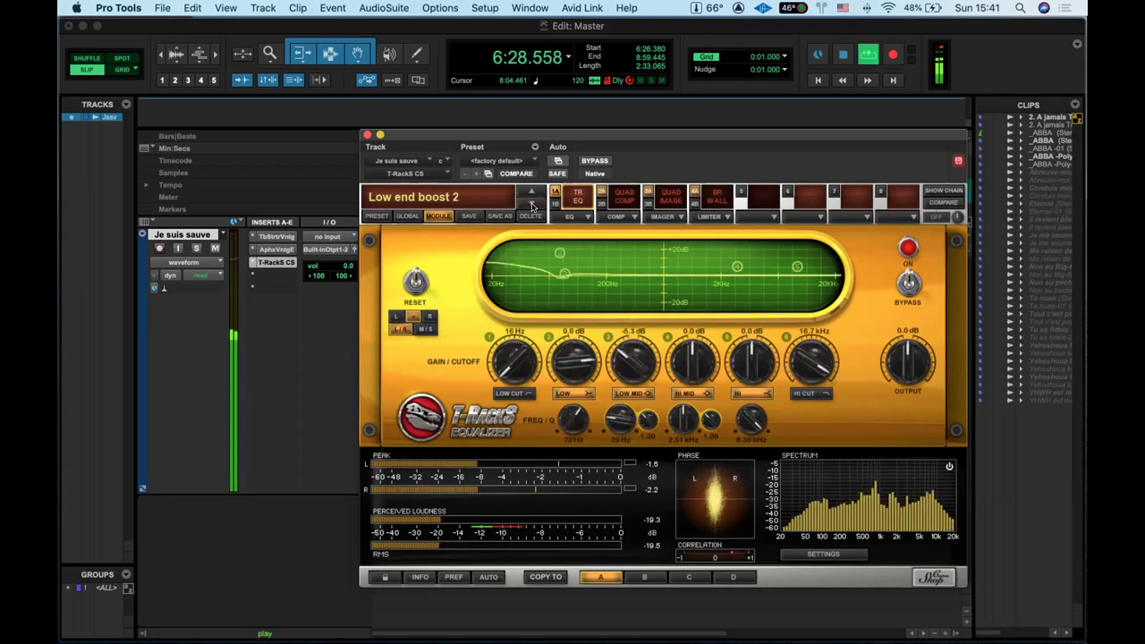
click(532, 206)
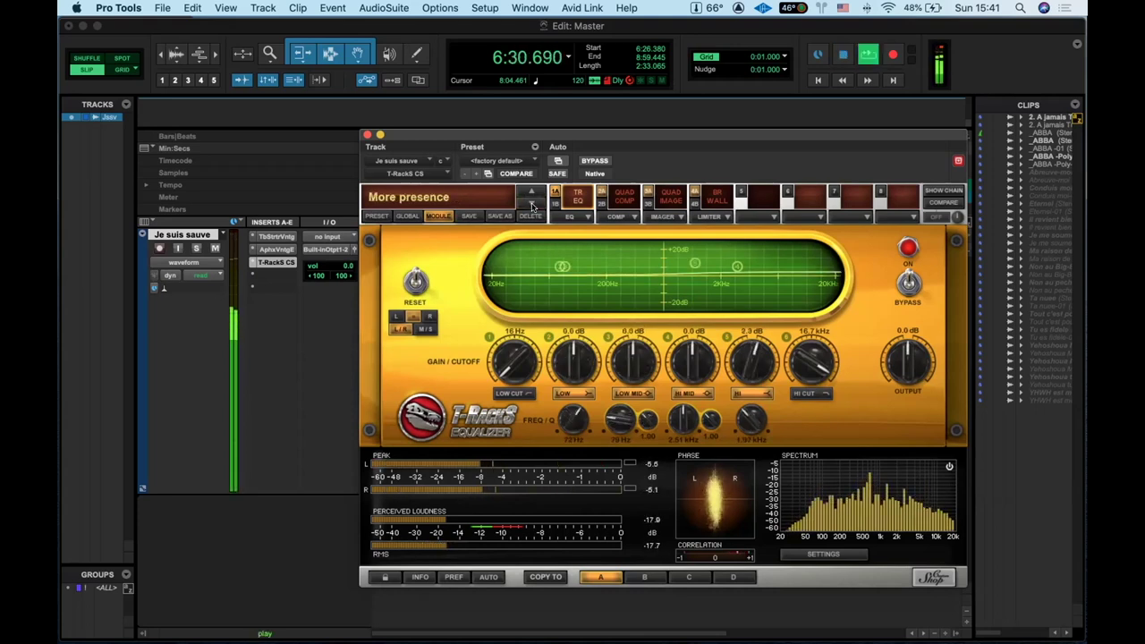
click(531, 206)
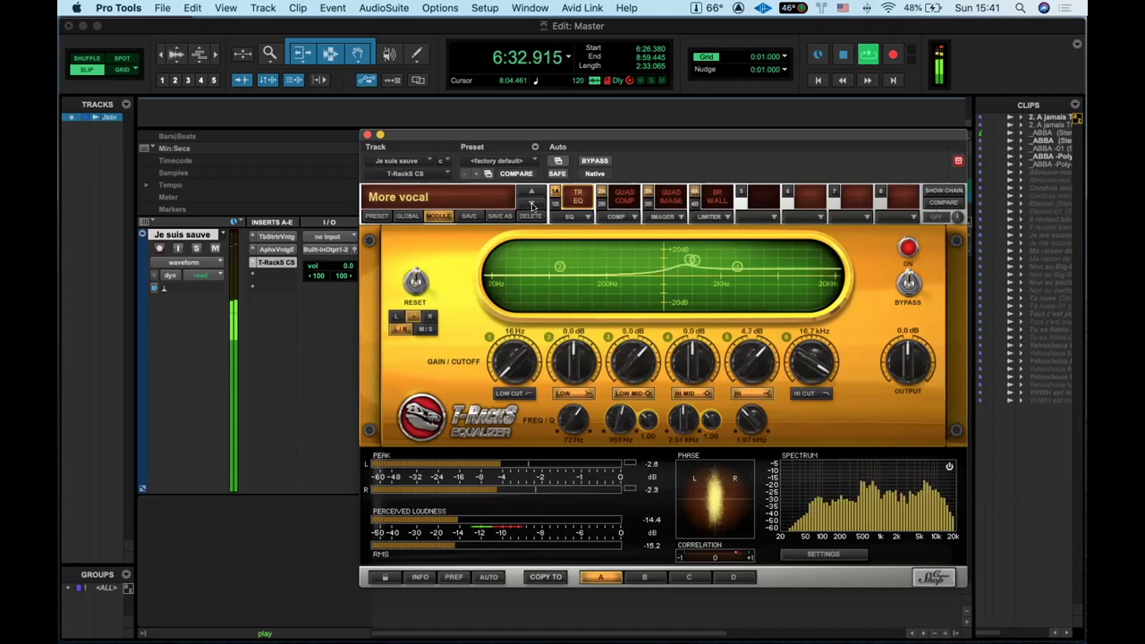
key(space)
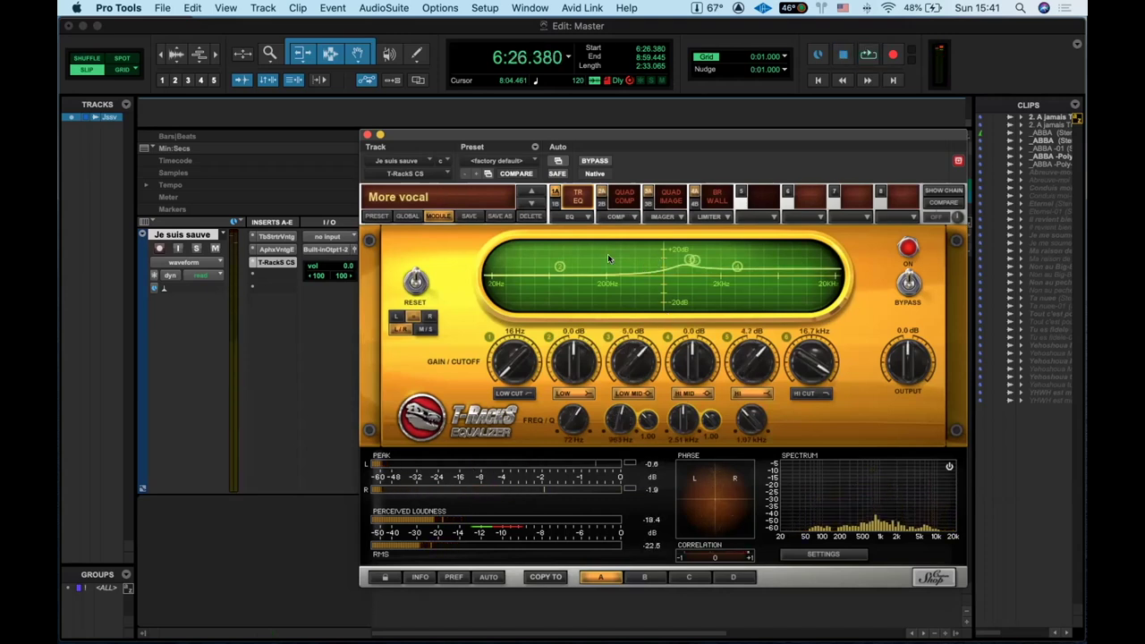
key(space)
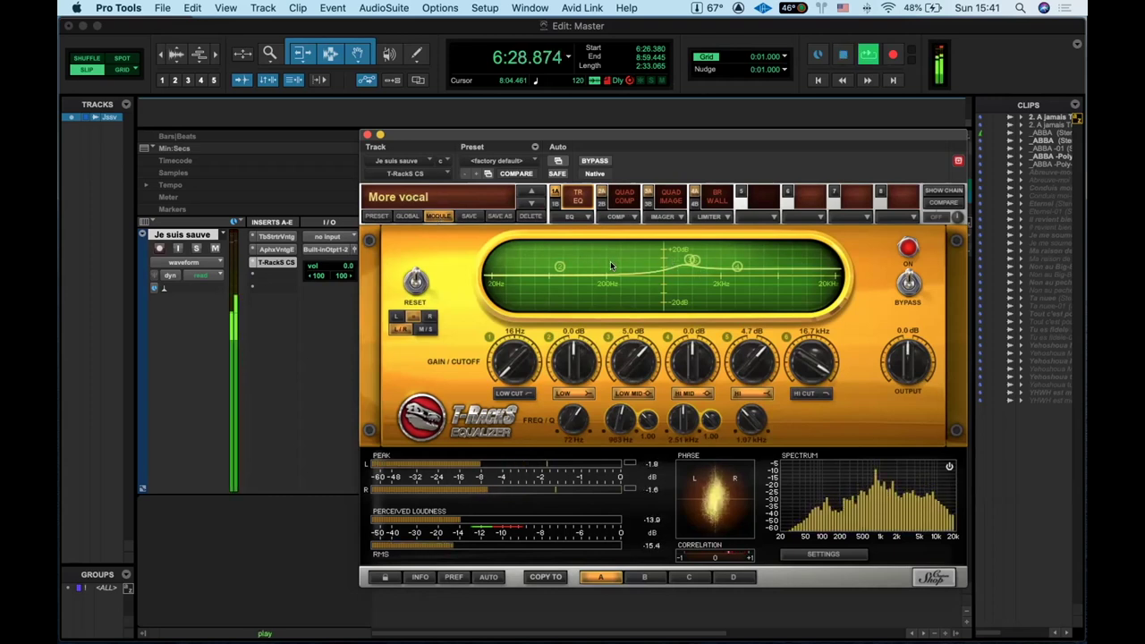
key(space)
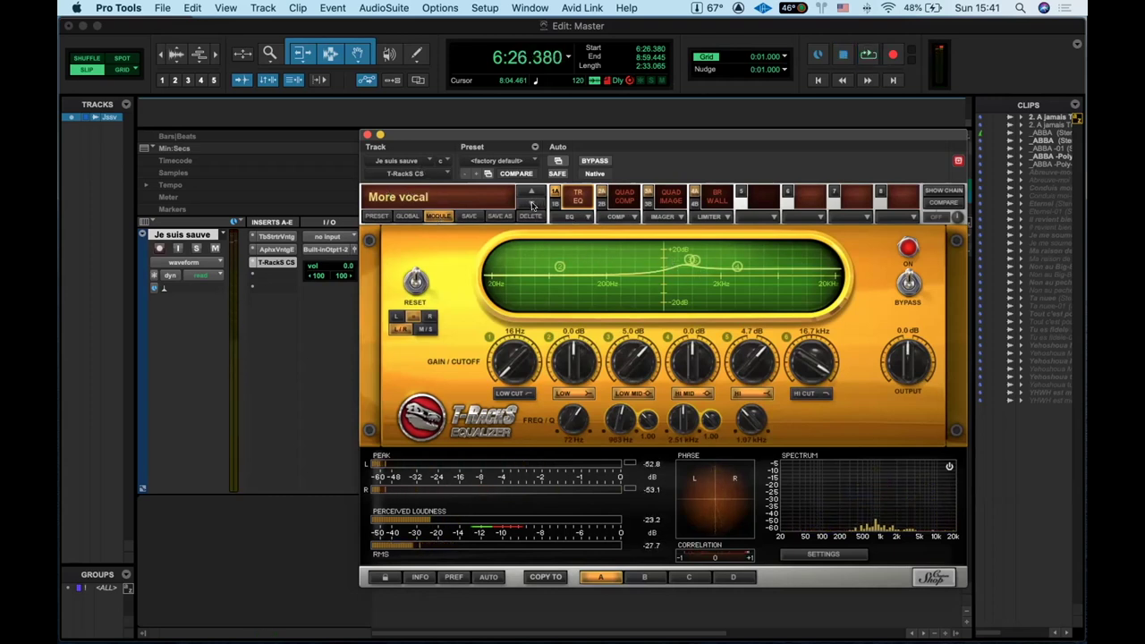
Load the equalizer preset More warmth and audition the passage with it.
click(531, 206)
key(space)
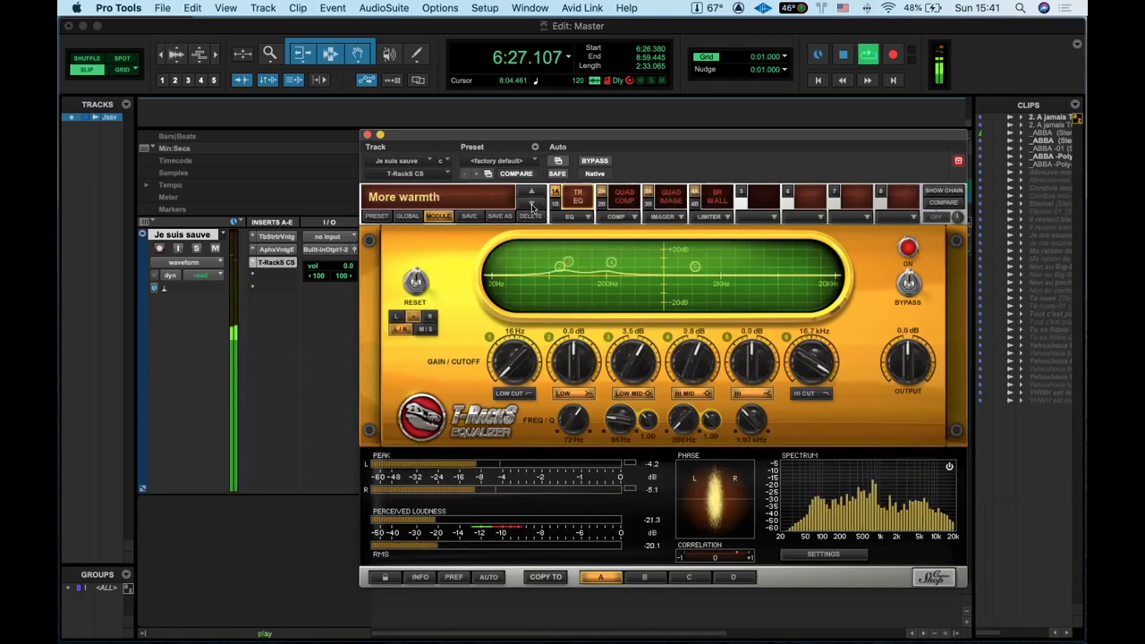
key(space)
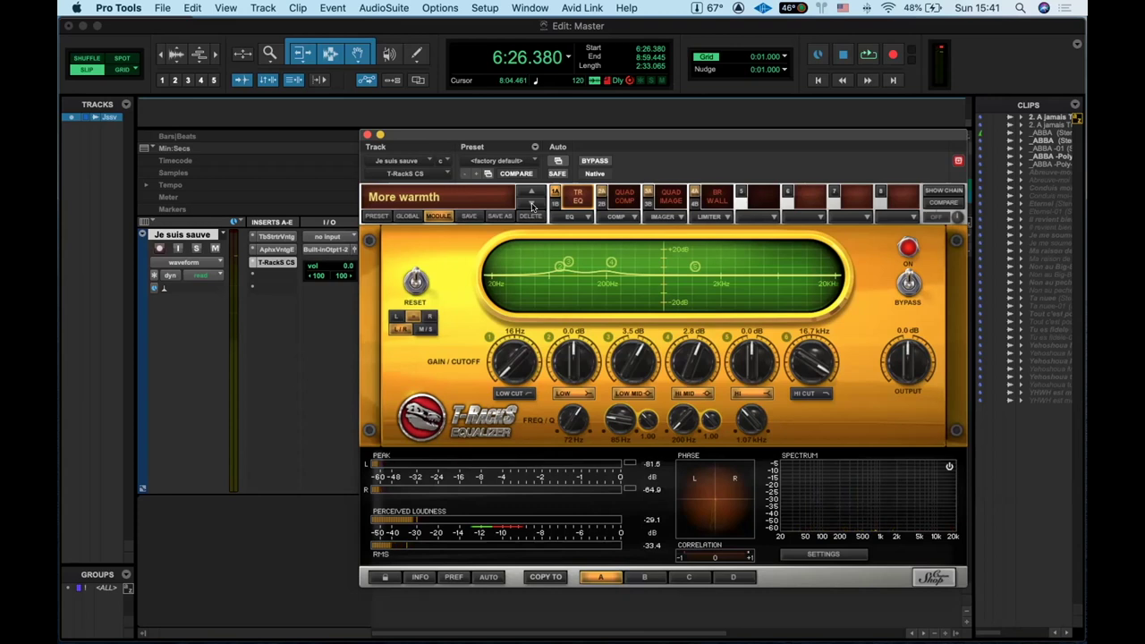
Audition the equalizer presets Old 7.5 ips, Old line amp, Over biased 30 ips and Subtle warmth, and stop playback.
key(space)
click(531, 206)
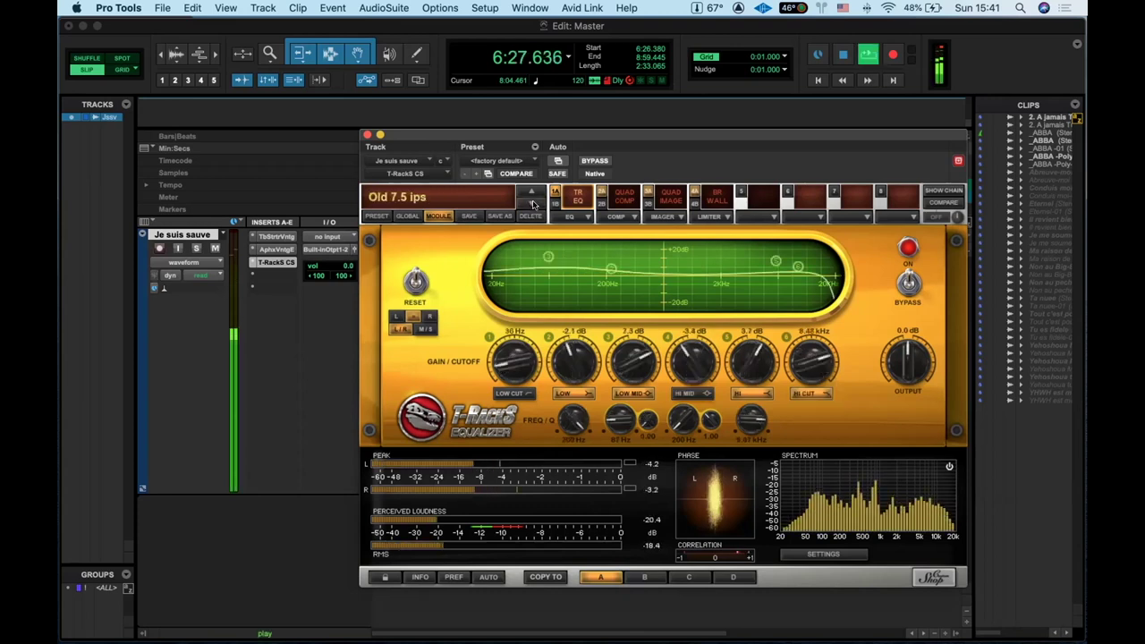
click(531, 203)
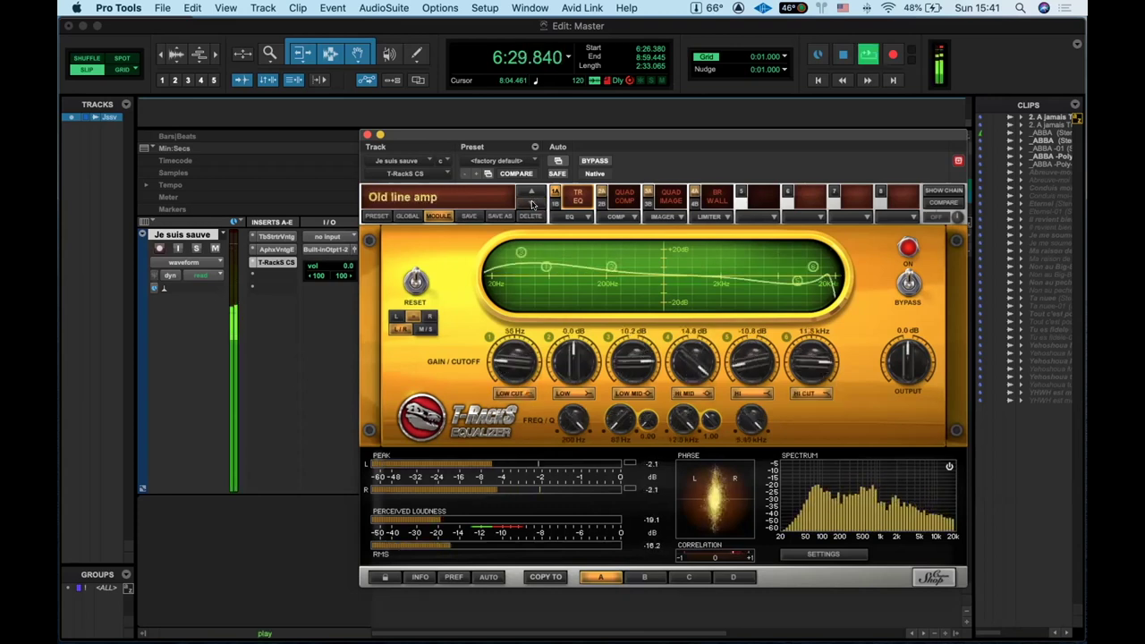
click(531, 204)
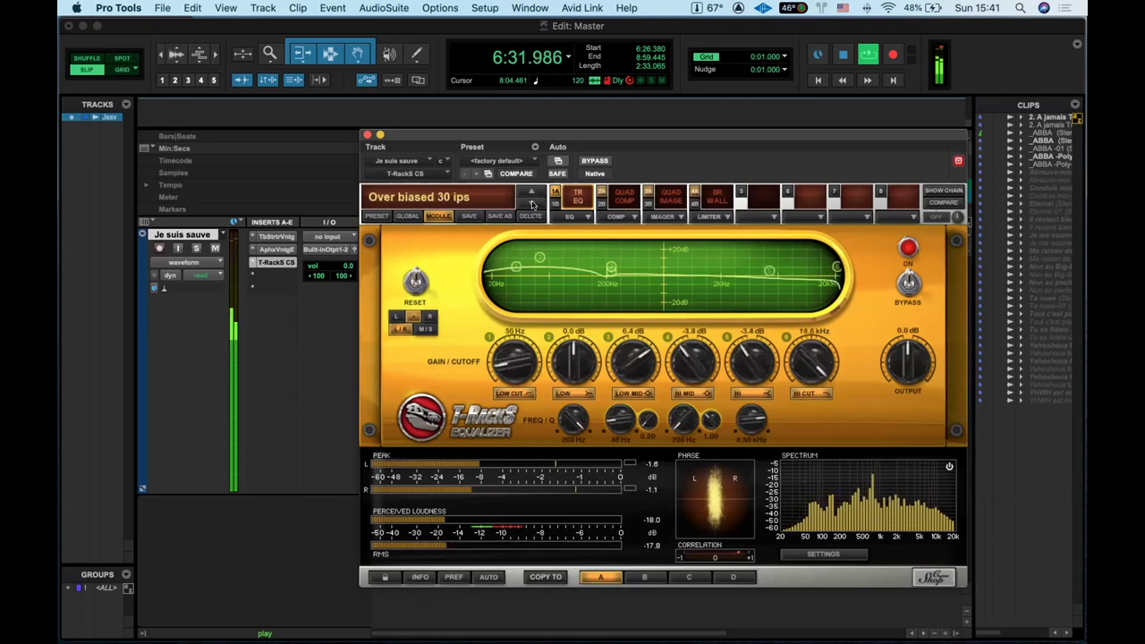
click(531, 204)
click(533, 192)
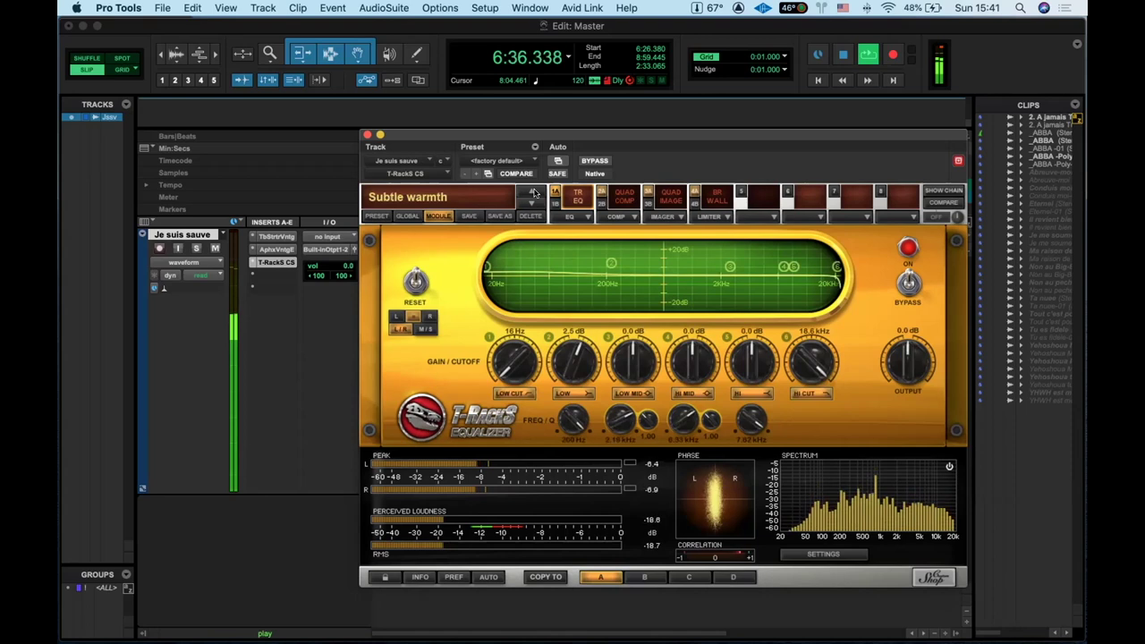
key(space)
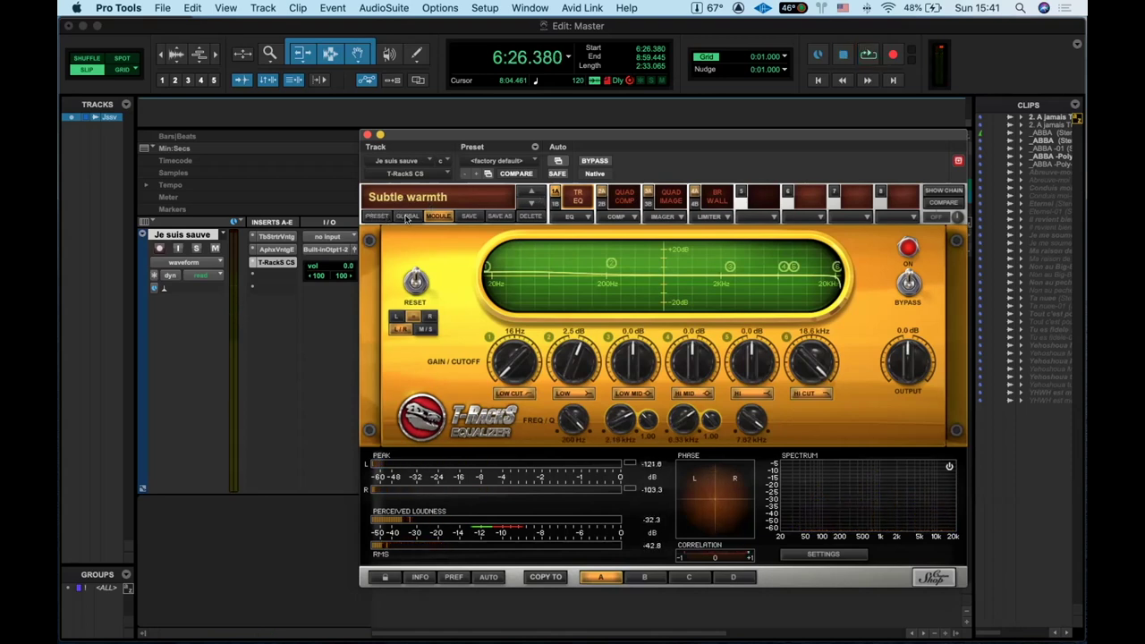
Return to global presets, load the one ending in "New", and switch back to the saved global preset whose name ends in "New 6".
click(407, 217)
click(408, 199)
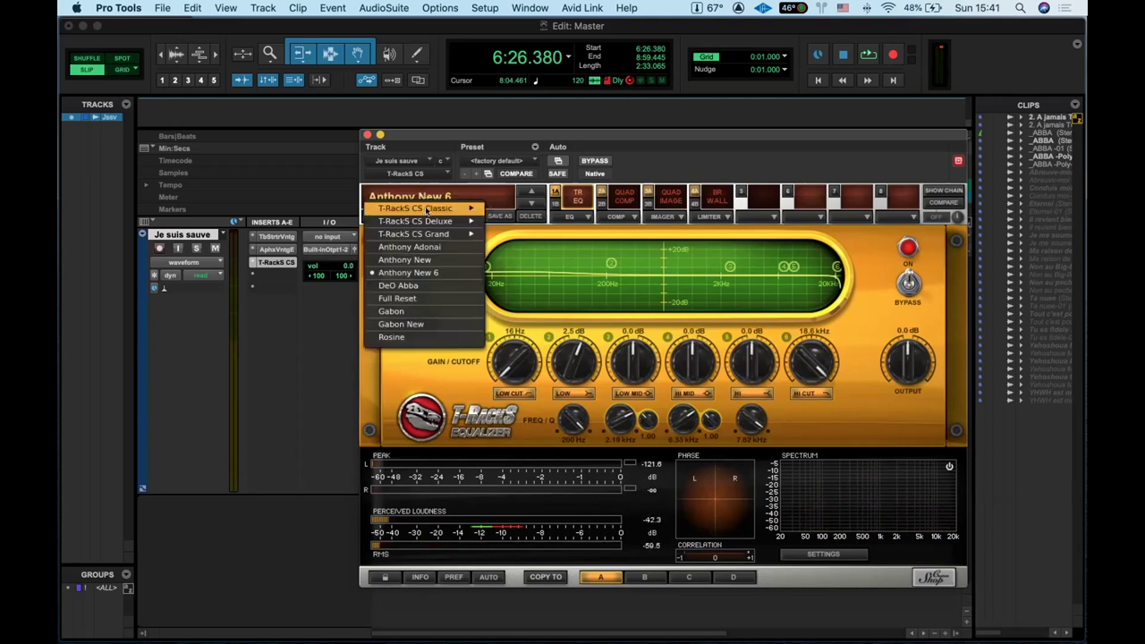
click(403, 259)
click(408, 197)
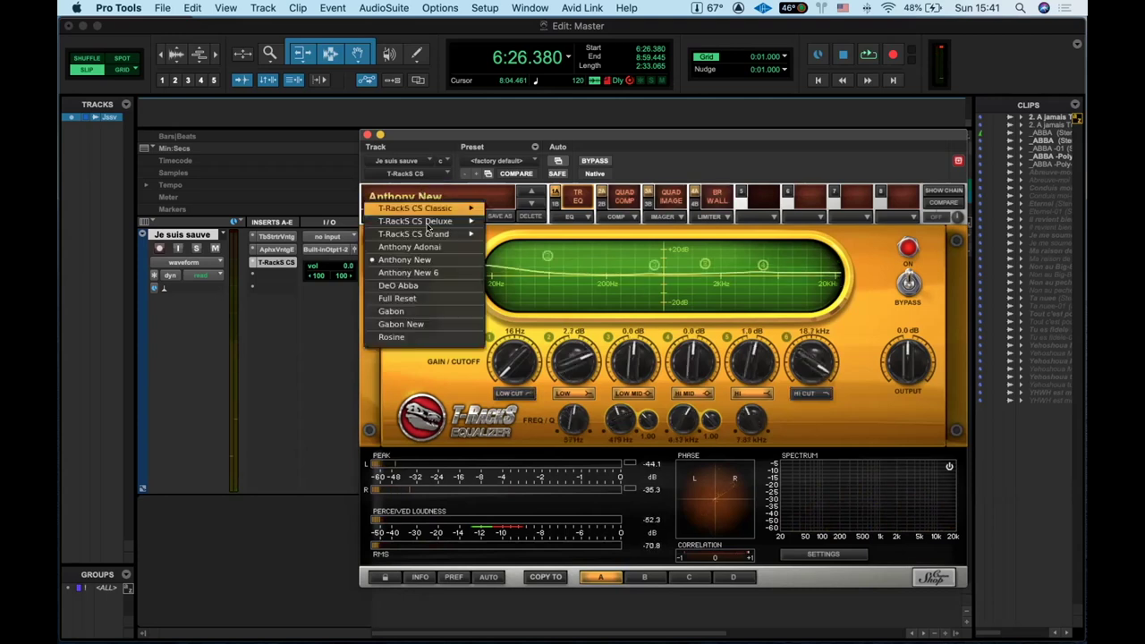
click(418, 272)
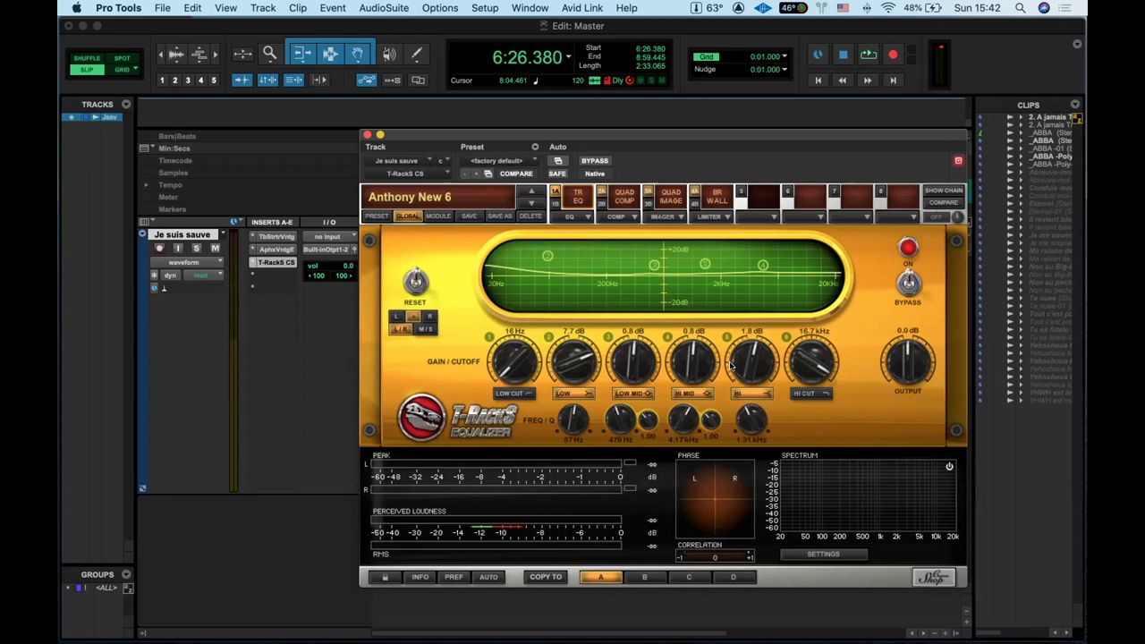
Audition the passage with the full T-RackS chain, switch off the modules after the equalizer, and replay the passage with only the equalizer active.
key(space)
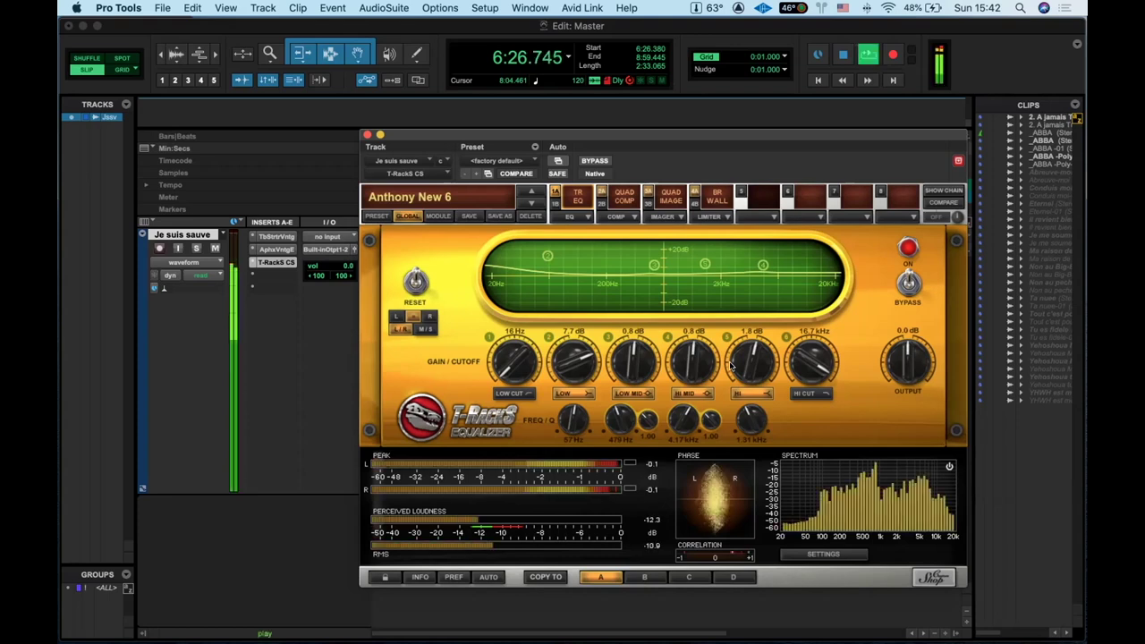
key(space)
click(619, 197)
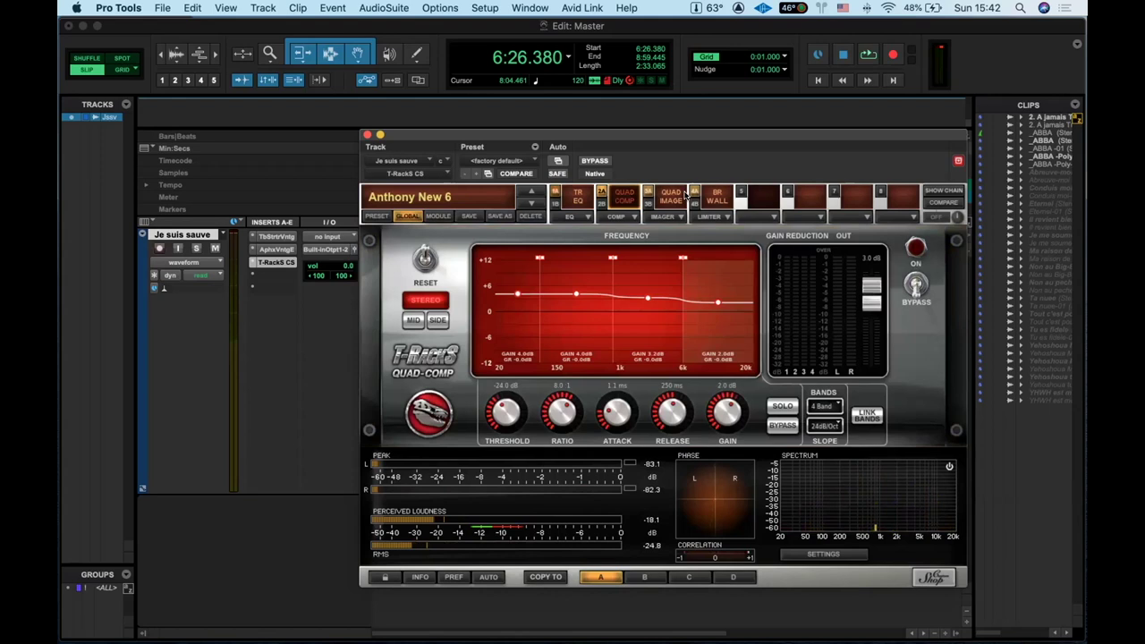
click(563, 198)
key(space)
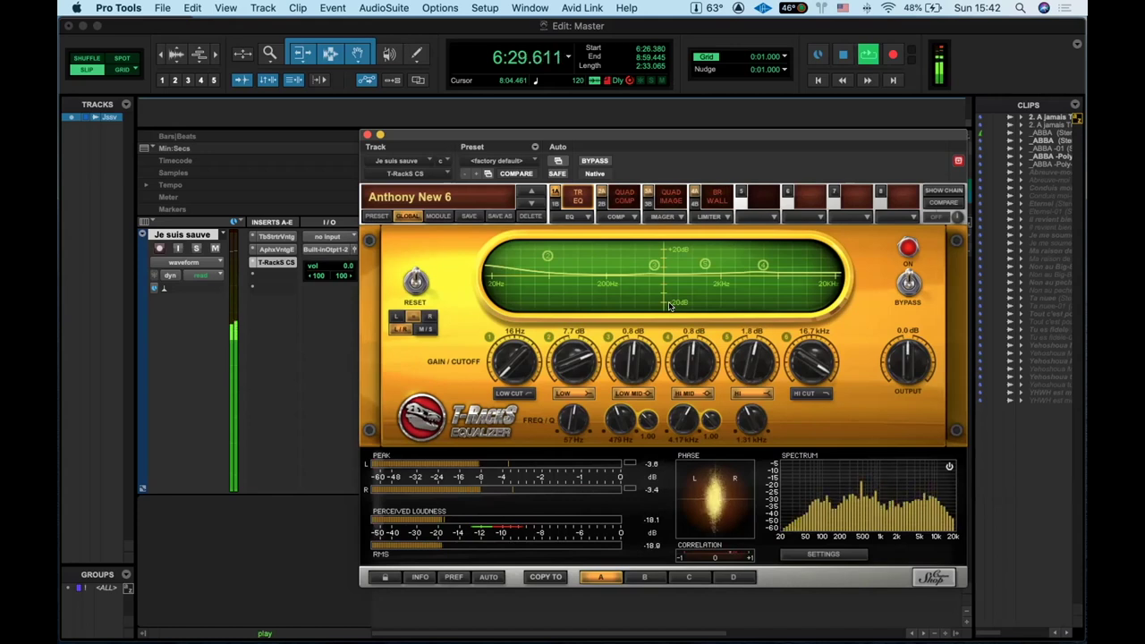
key(space)
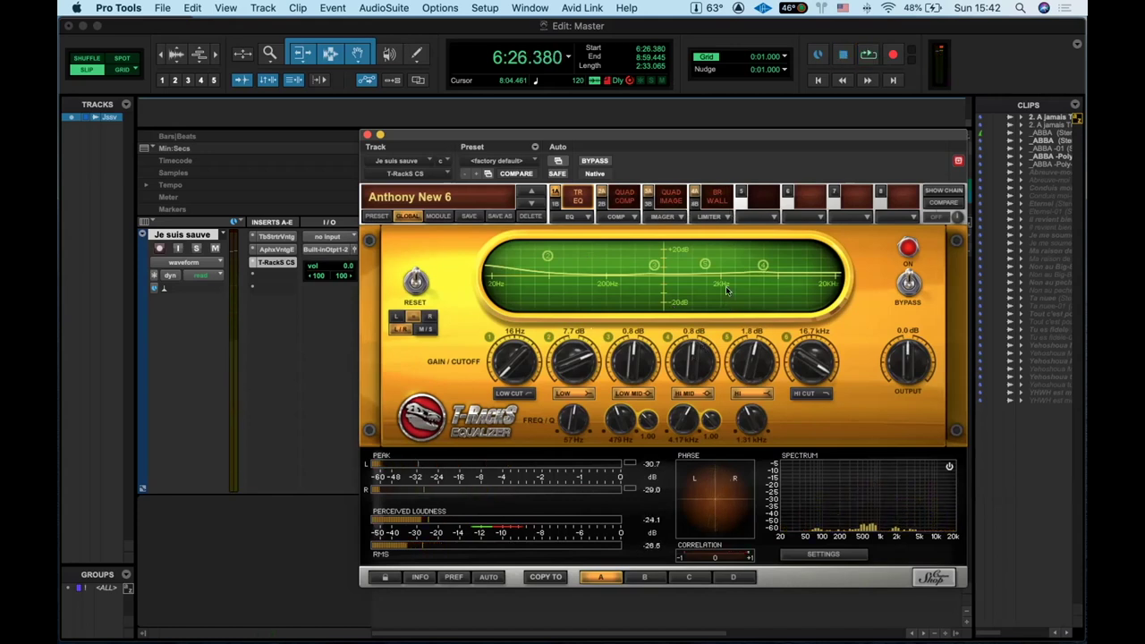
Activate the Quad Comp module, select its lowest band, and compare the passage with the compressor on and off.
click(601, 193)
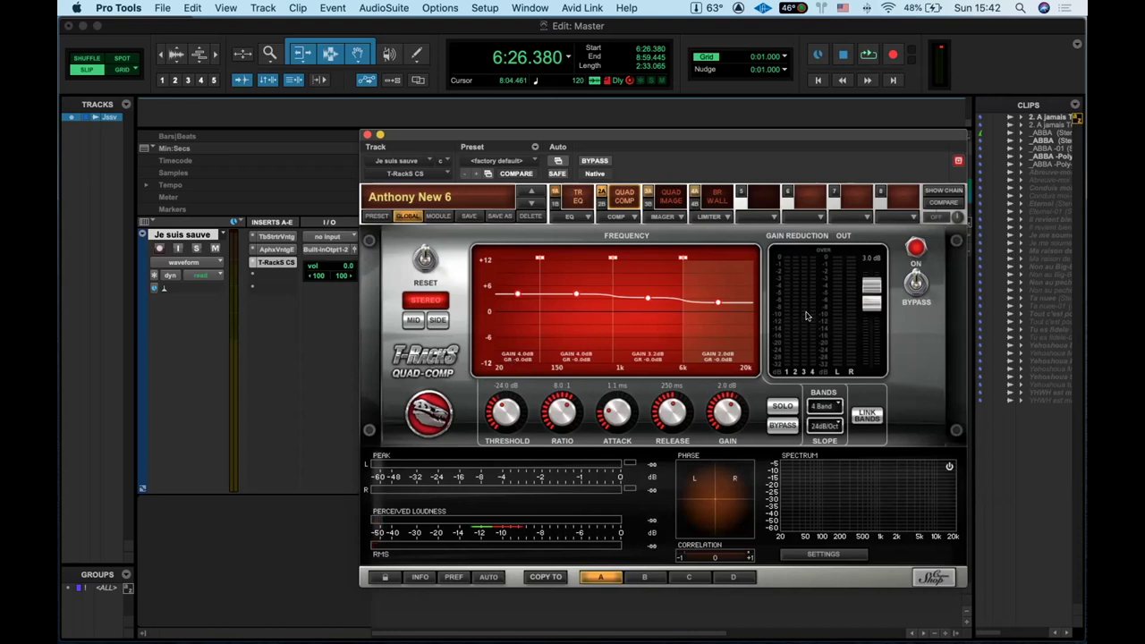
click(510, 327)
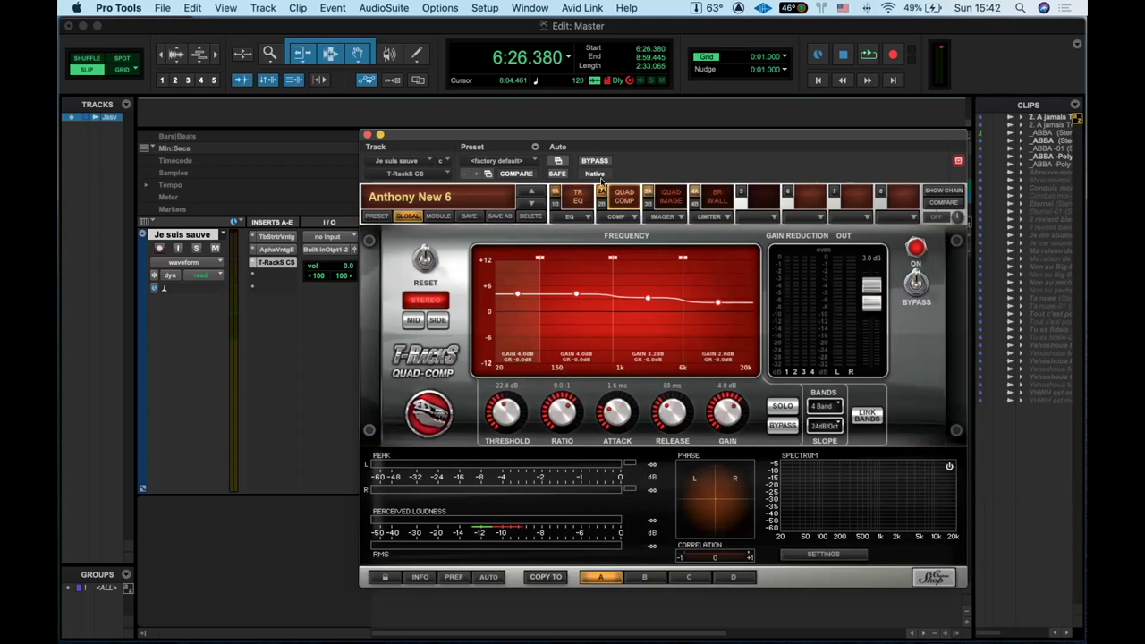
key(space)
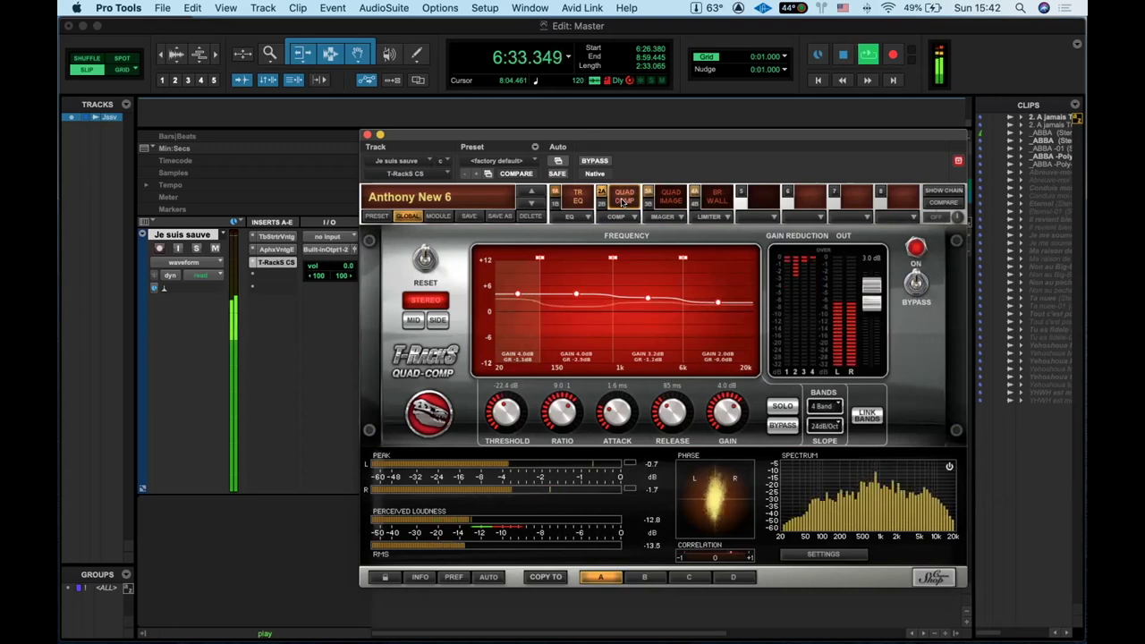
key(space)
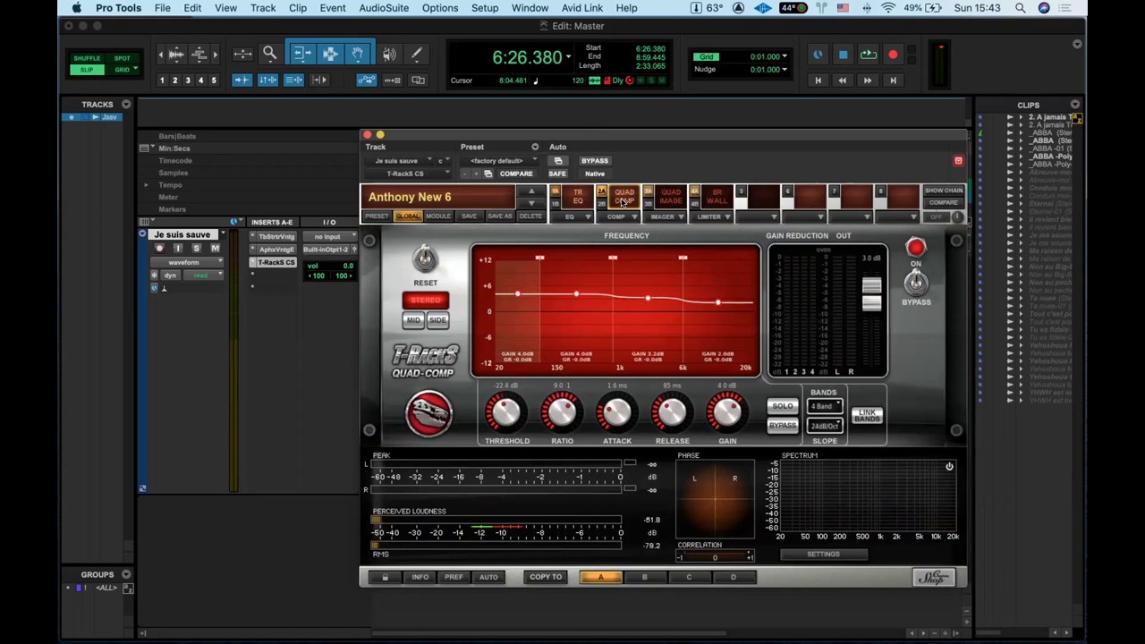
click(623, 200)
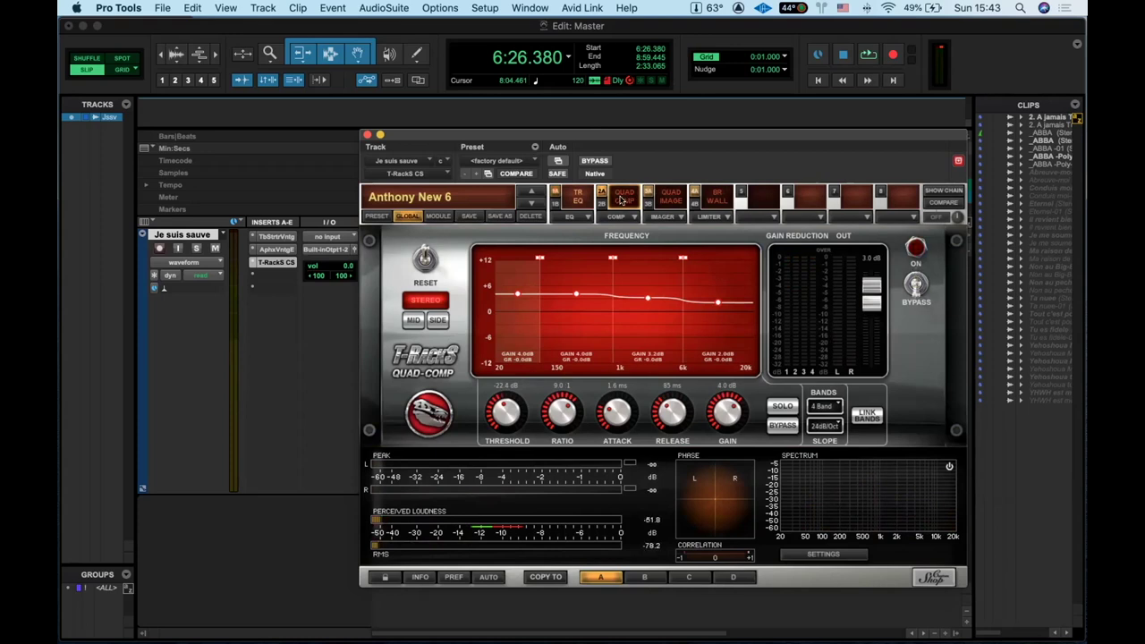
key(space)
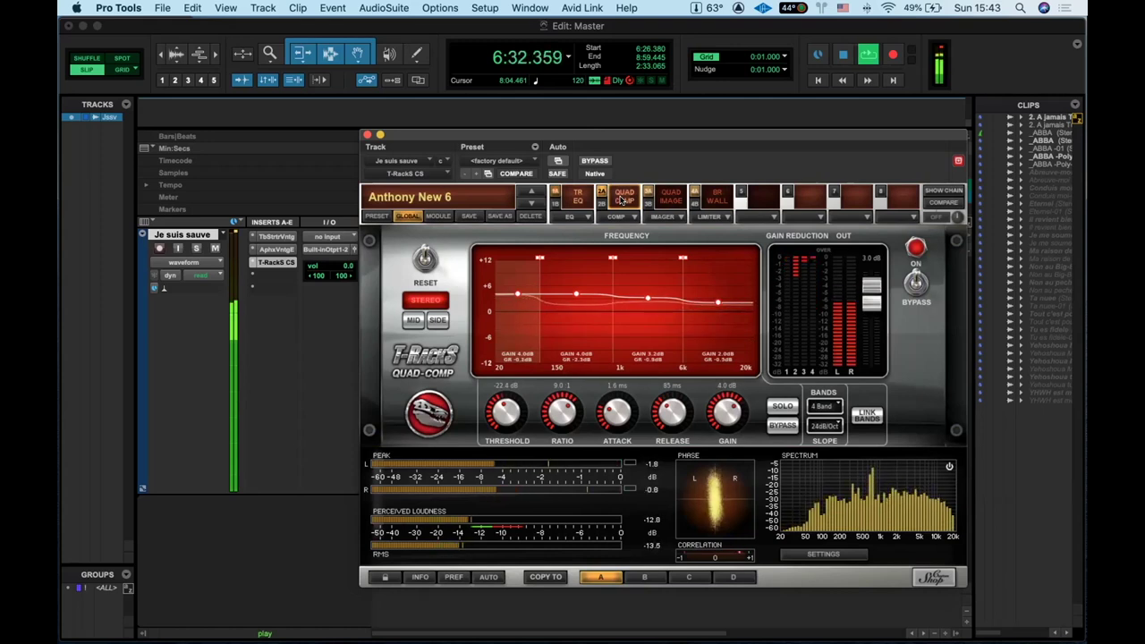
key(space)
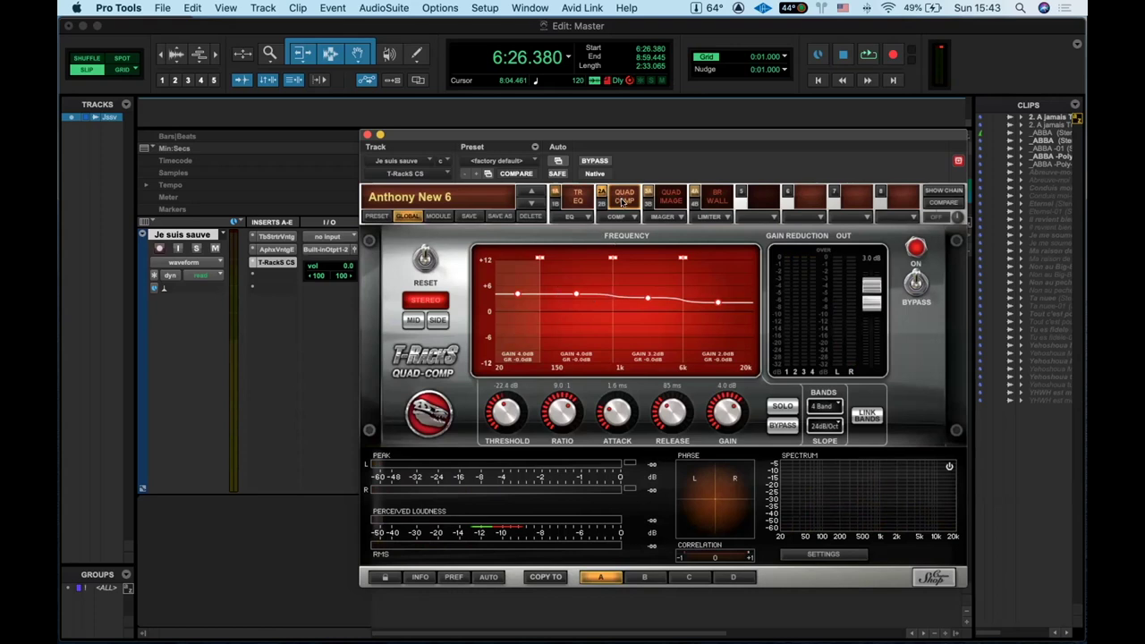
Solo the lowest Quad Comp band during playback, raise its gain to 4.8 dB, and end the solo.
key(space)
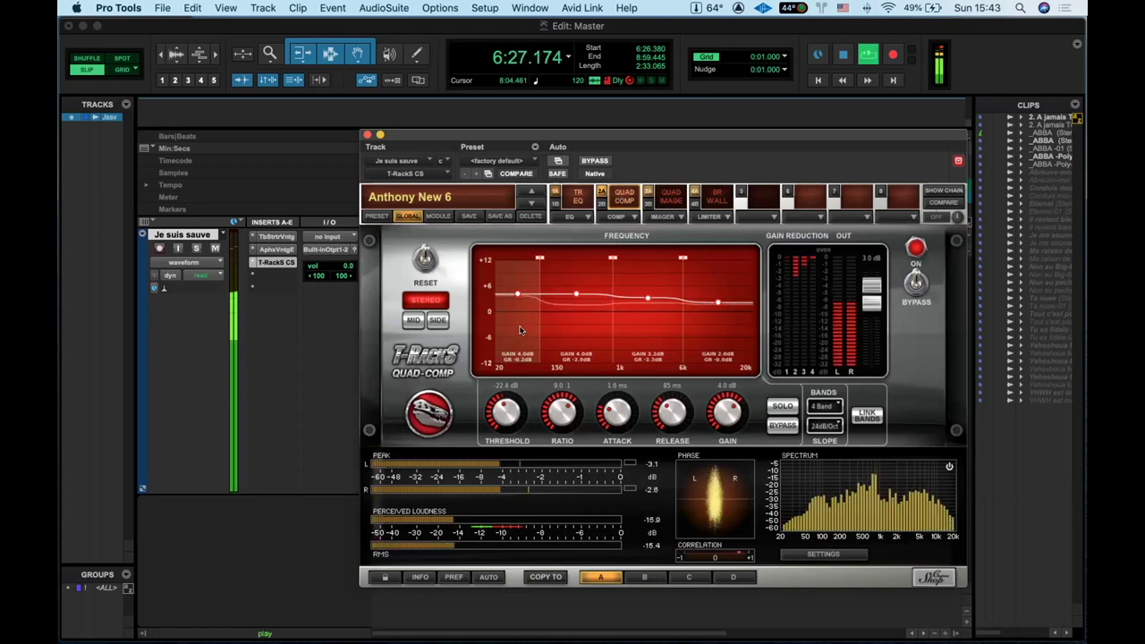
click(781, 405)
key(space)
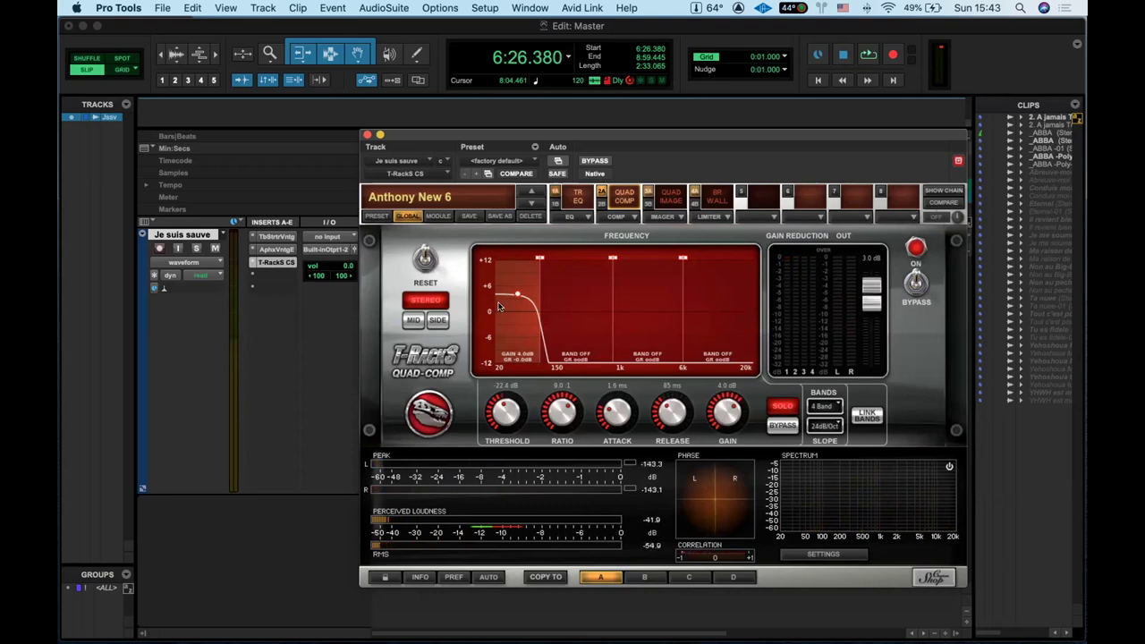
key(space)
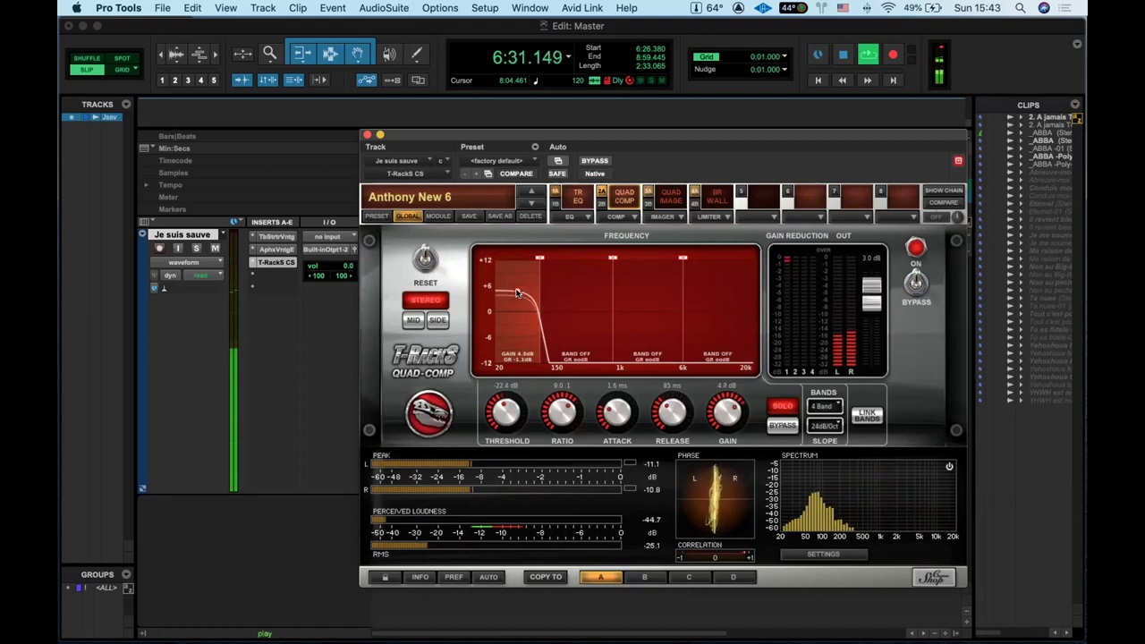
click(773, 405)
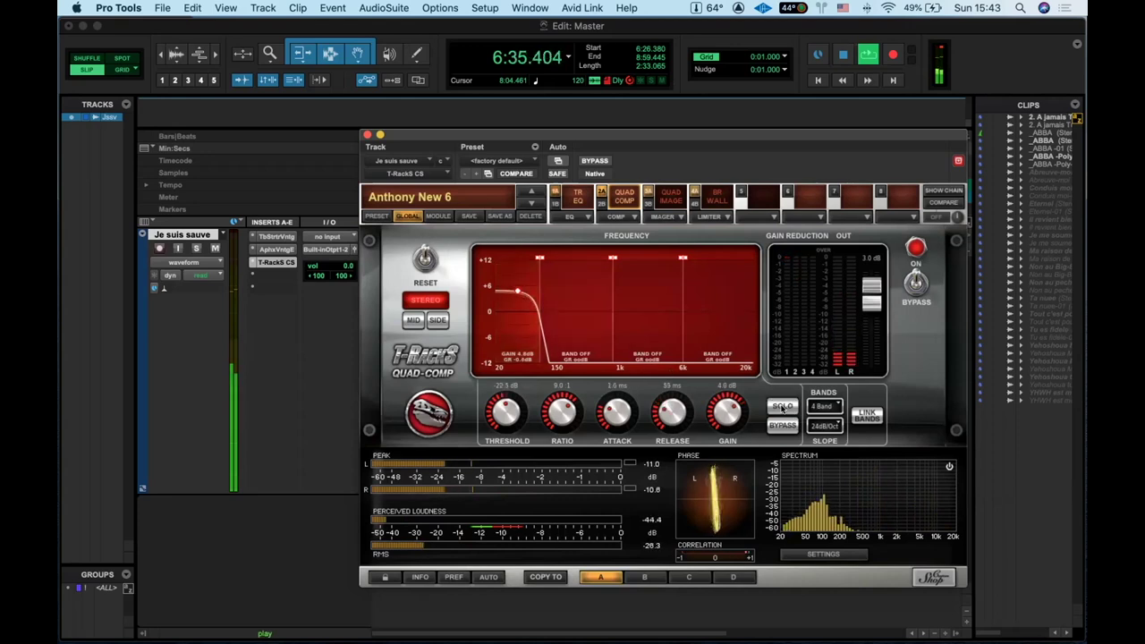
Solo the two middle Quad Comp bands one after the other to hear each frequency range on its own.
click(573, 297)
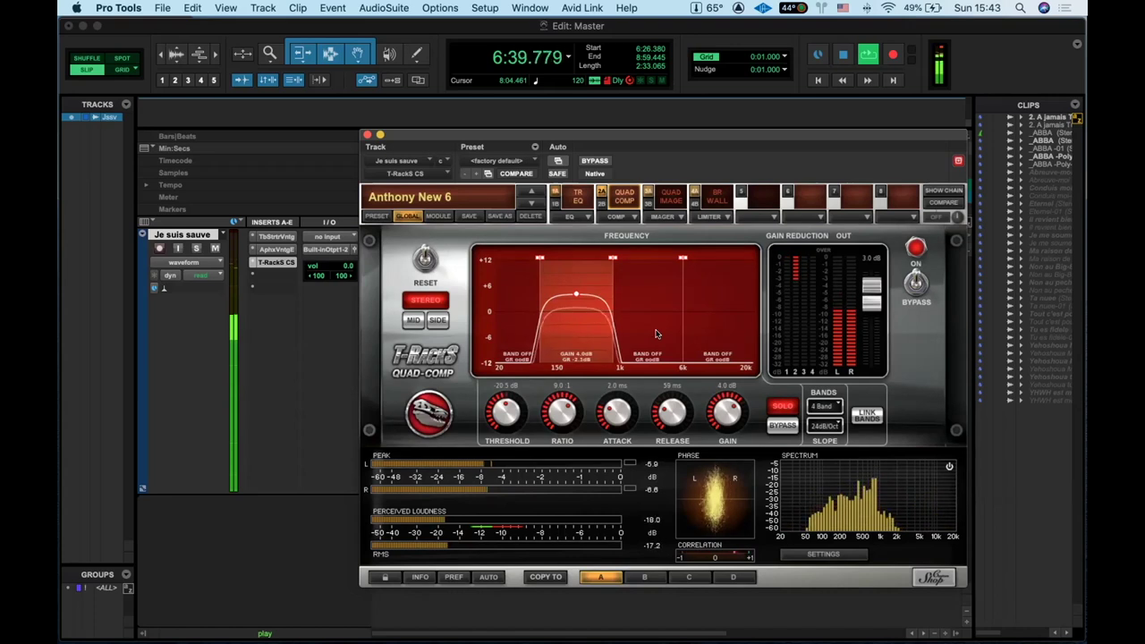
click(769, 408)
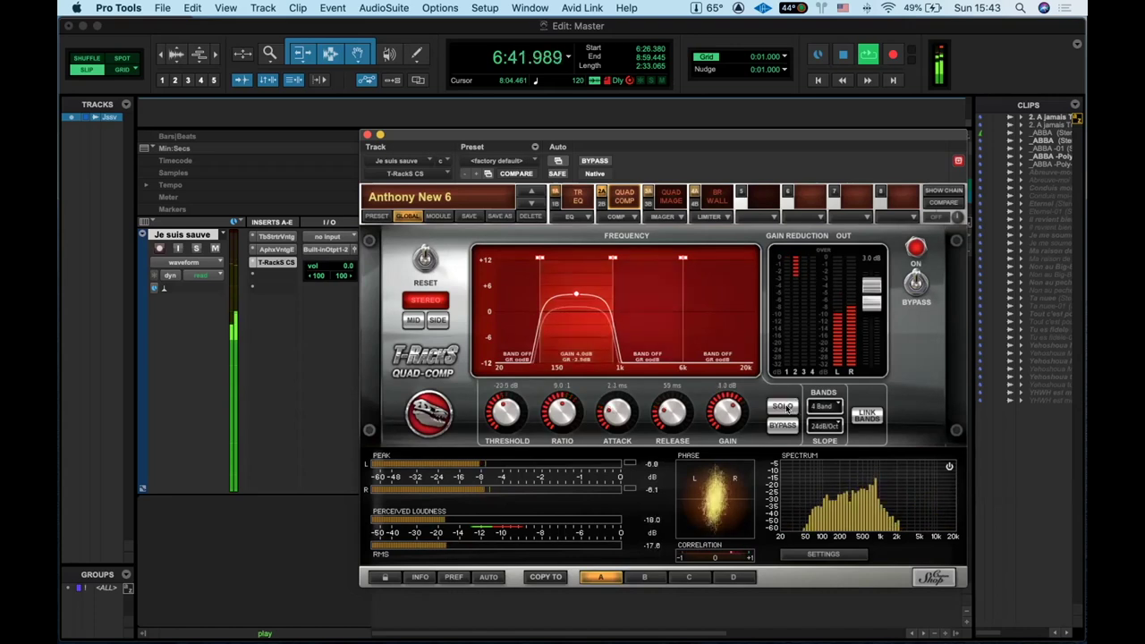
click(647, 297)
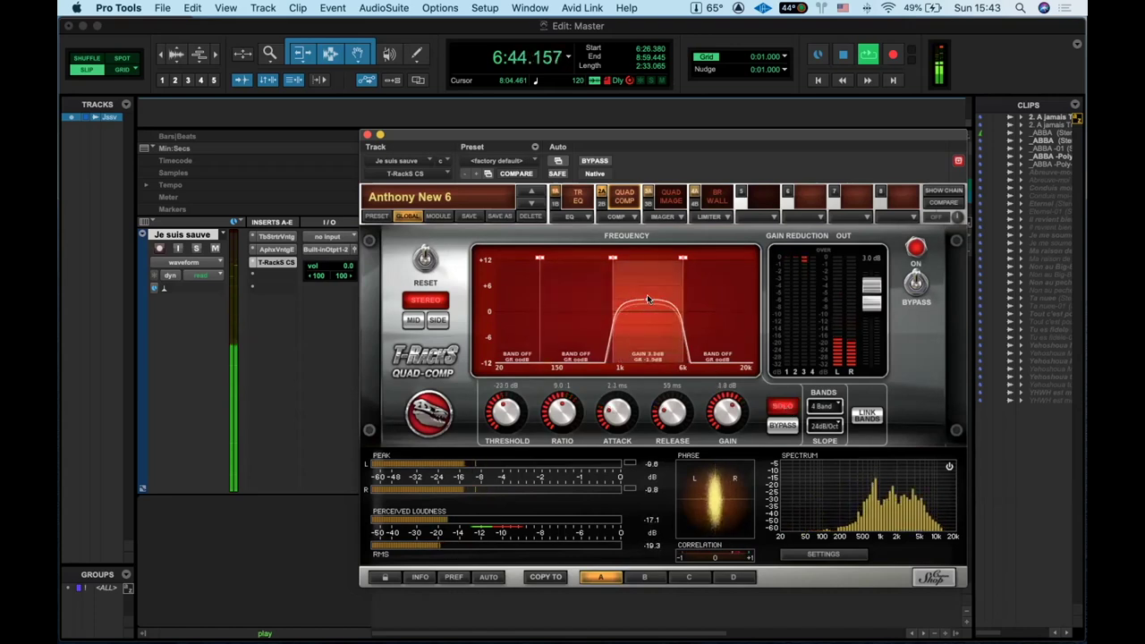
Solo the highest Quad Comp band, raise its gain to 2.8 dB, and end the solo.
click(707, 333)
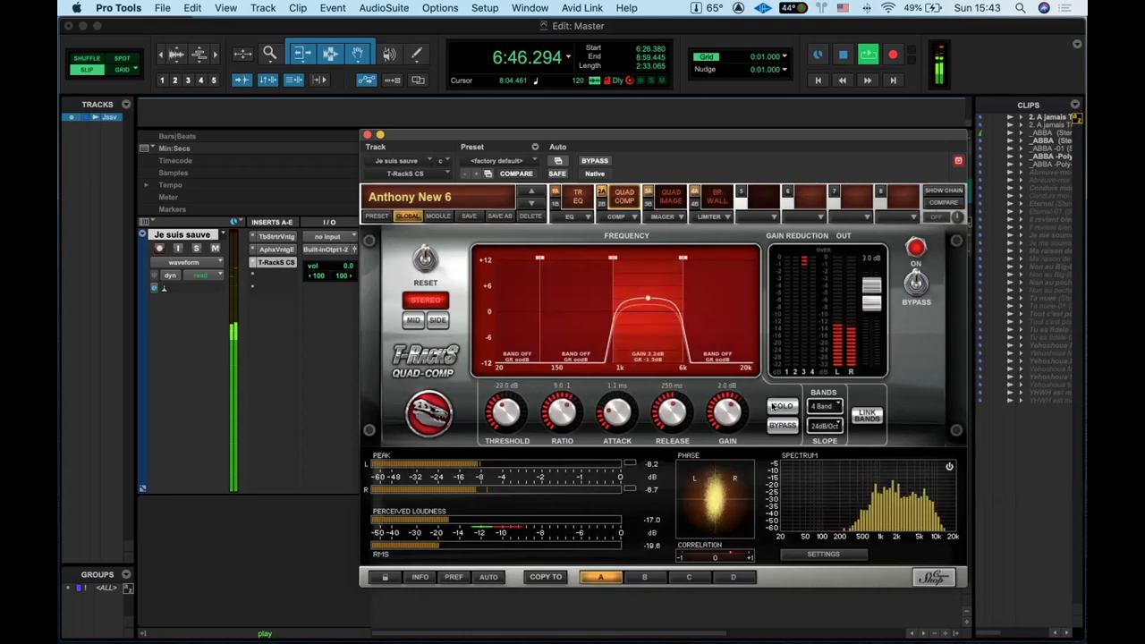
click(710, 313)
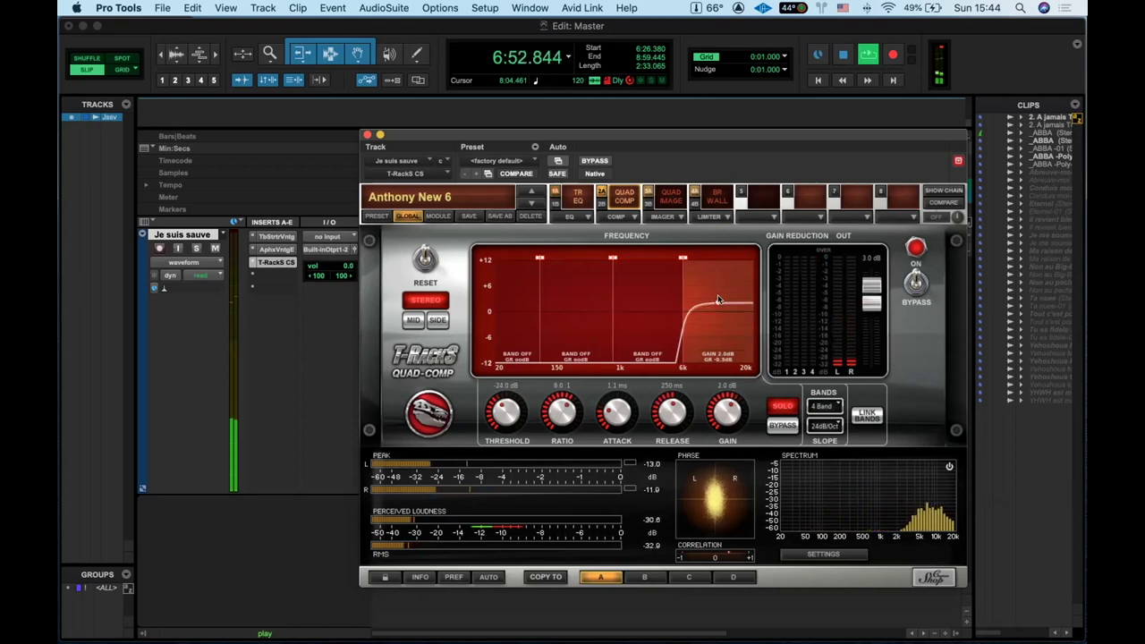
drag(717, 303, 718, 298)
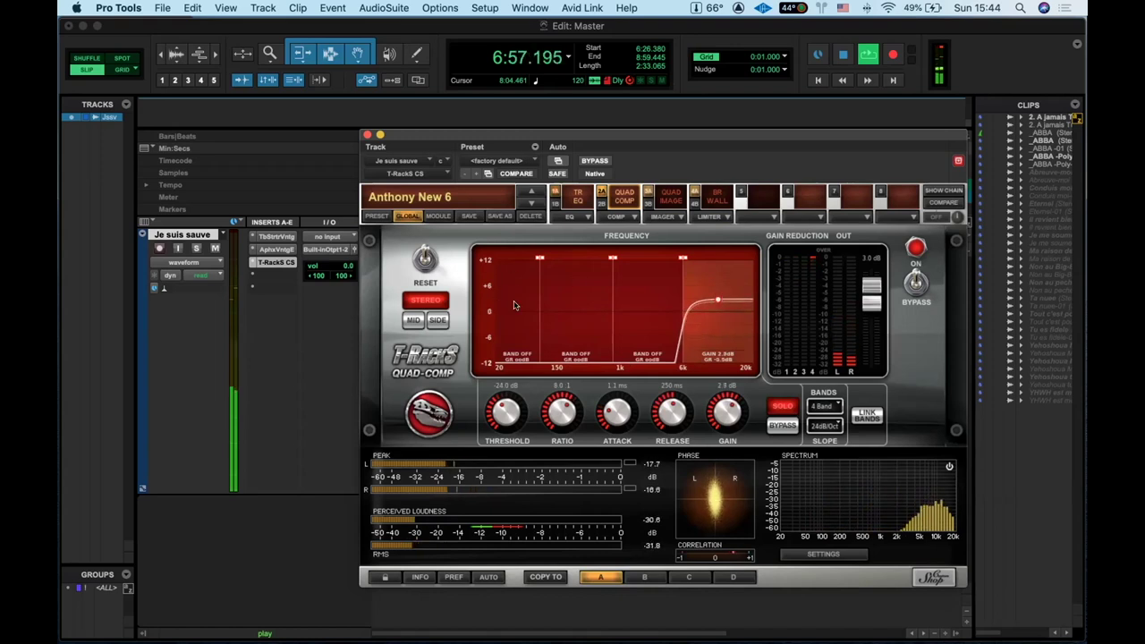
click(791, 408)
Solo the lowest Quad Comp band again, set its gain to 4.5 dB, and return to all bands.
click(515, 292)
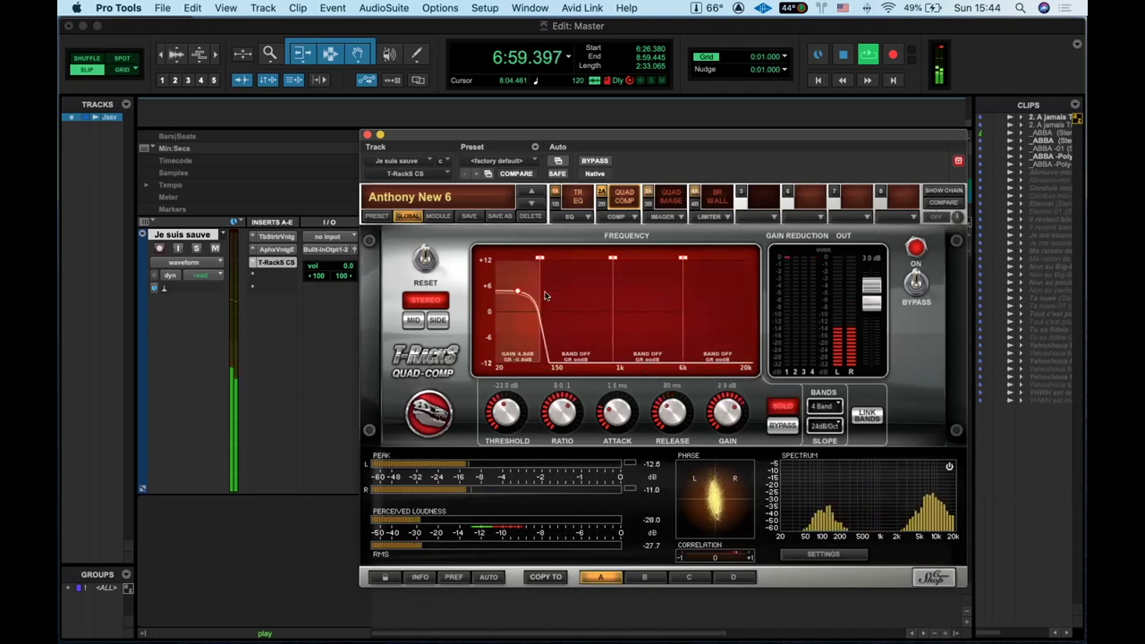
drag(515, 293, 515, 293)
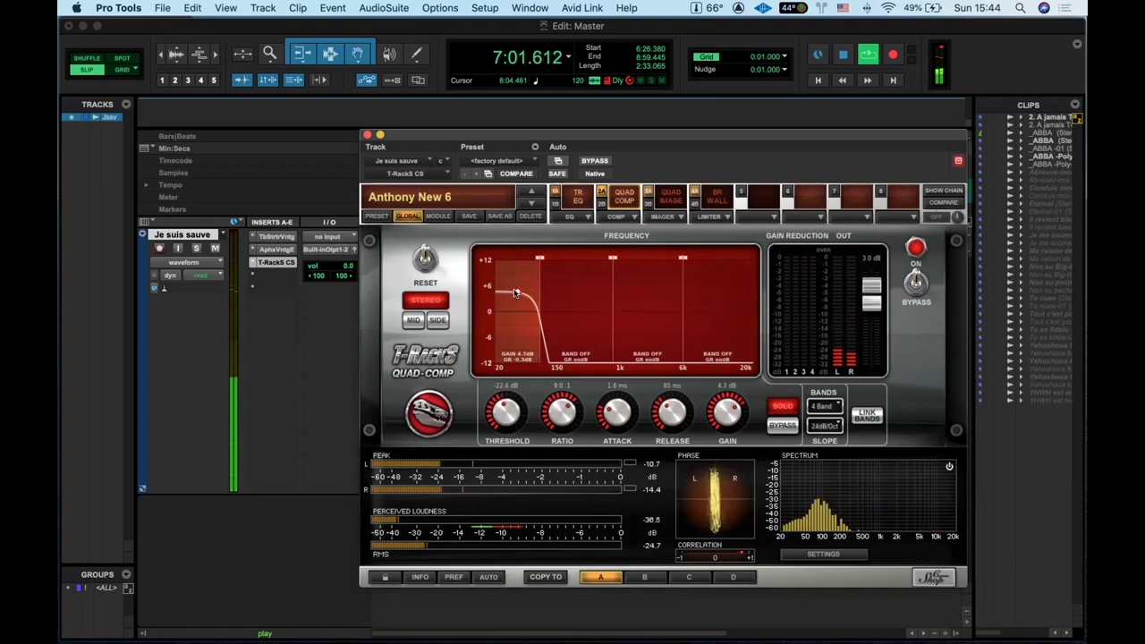
click(785, 409)
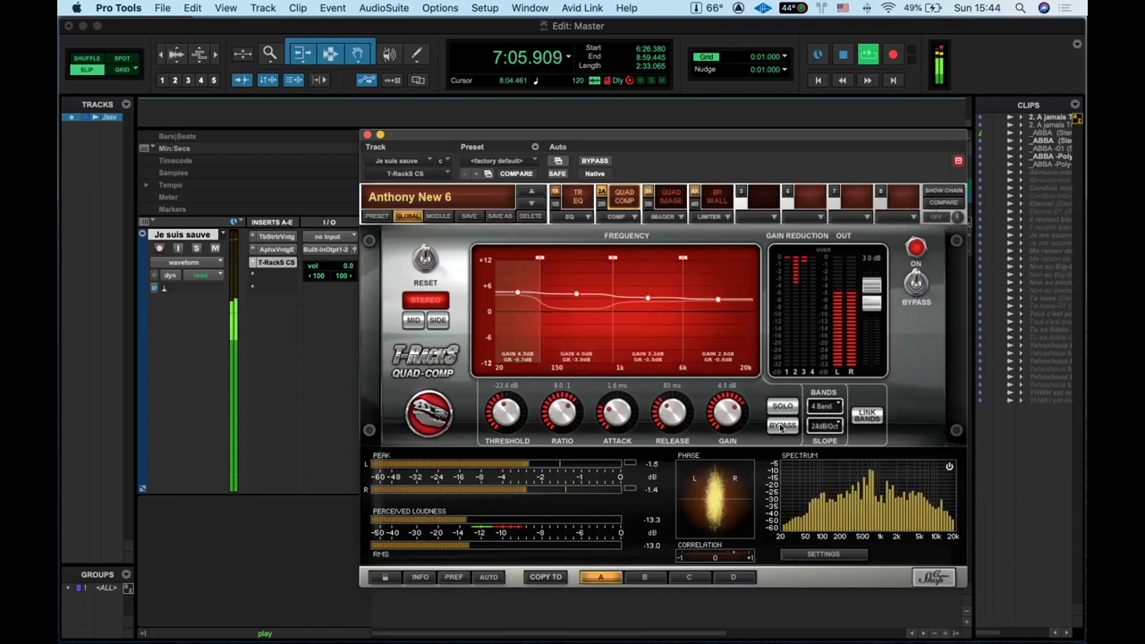
Compare the playing passage with the lowest band and the whole Quad Comp module bypassed and active, and stop playback.
click(781, 426)
click(783, 426)
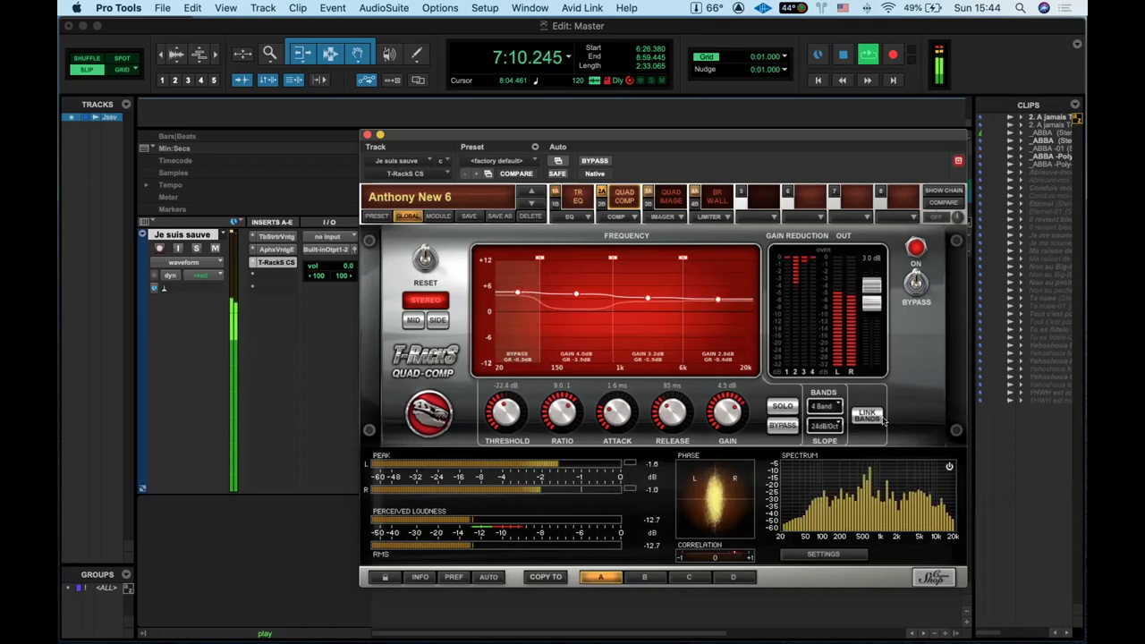
click(914, 281)
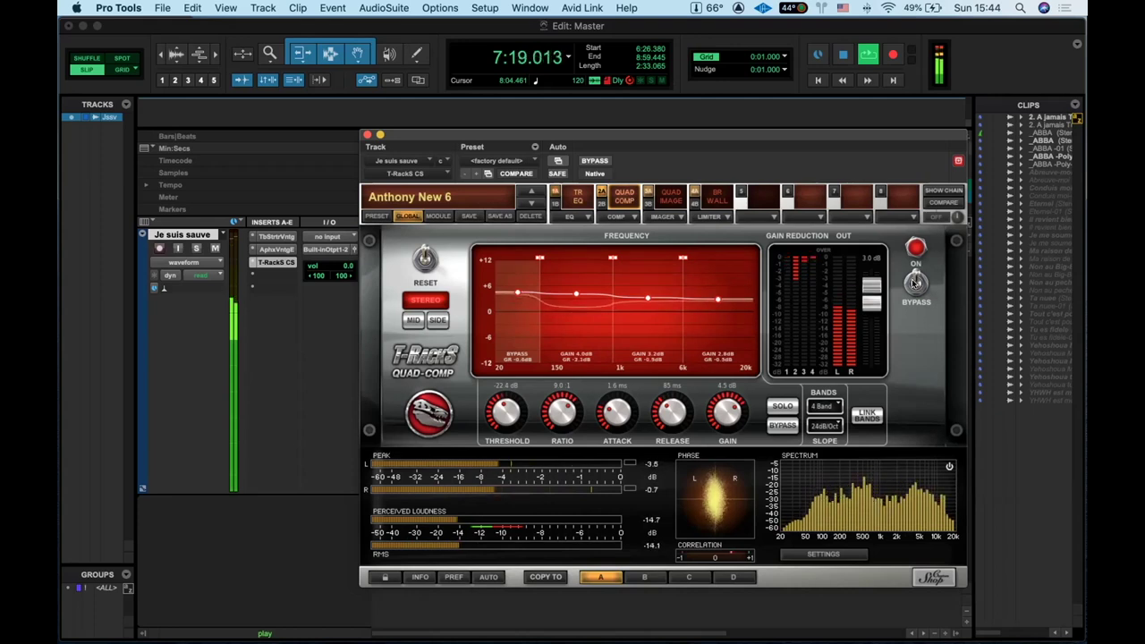
key(space)
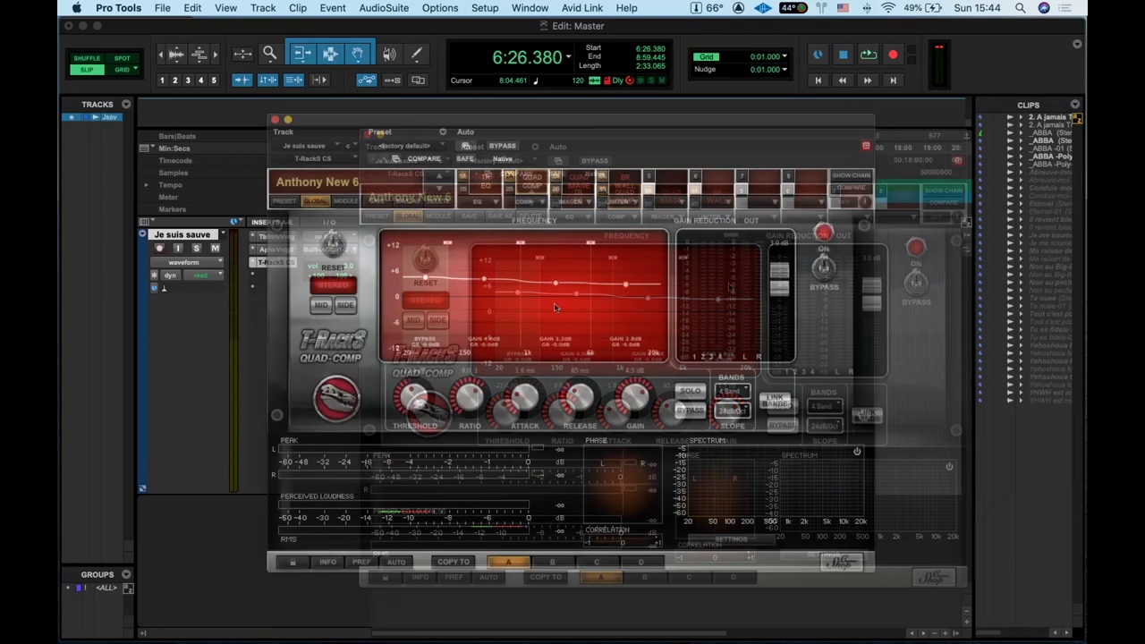
Play the passage repeatedly from its start with Quad Comp active and examine the stereo phase display.
key(space)
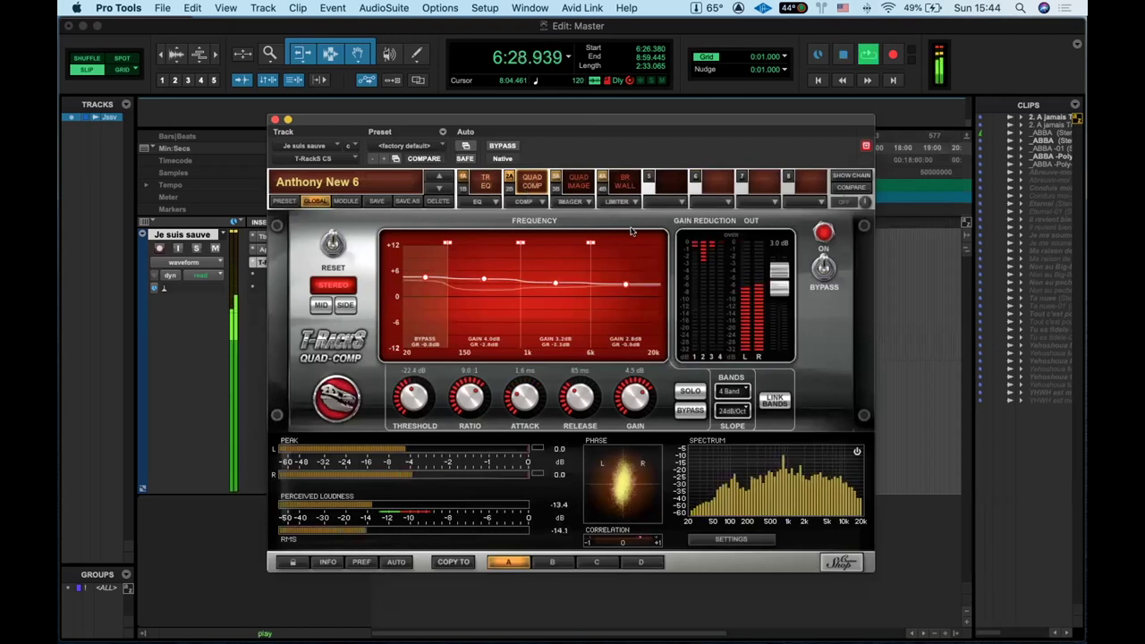
key(space)
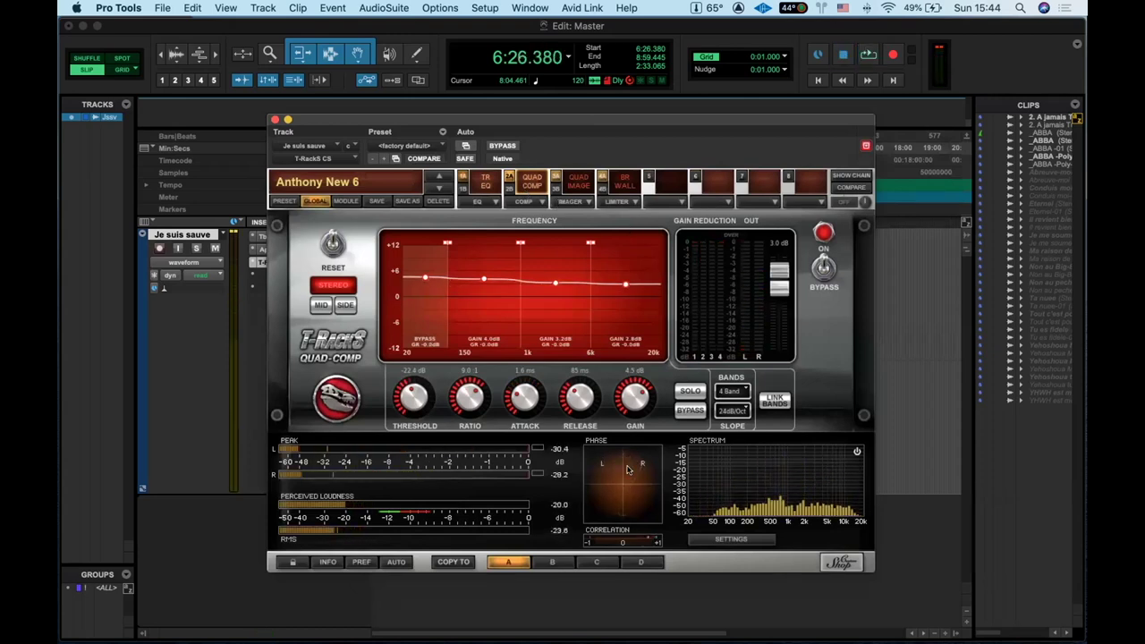
key(space)
key(space)
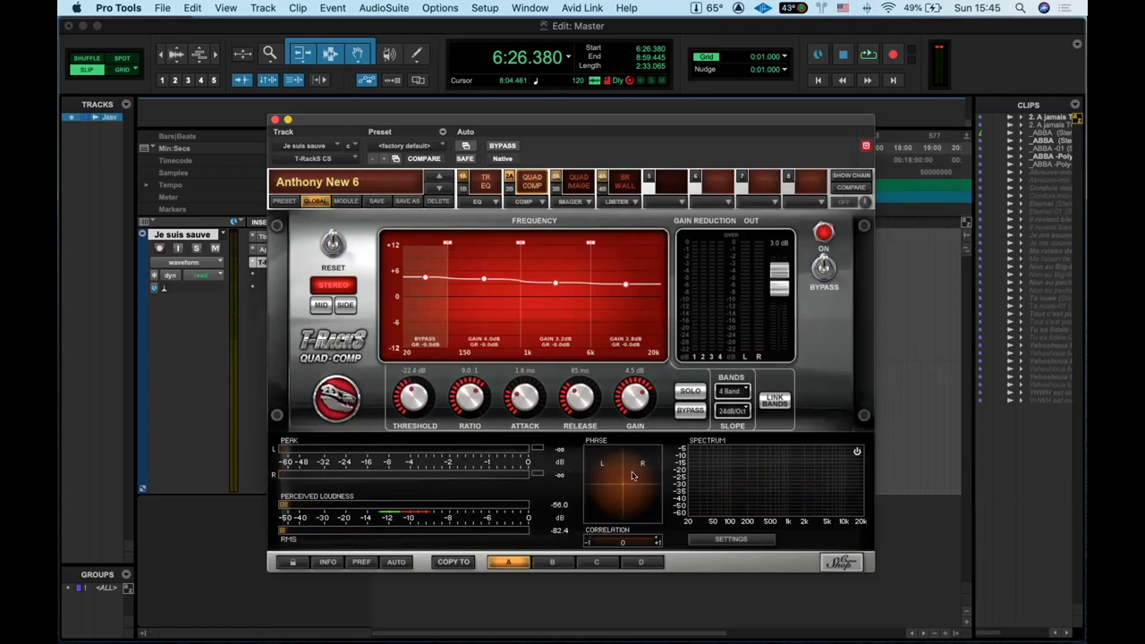
key(space)
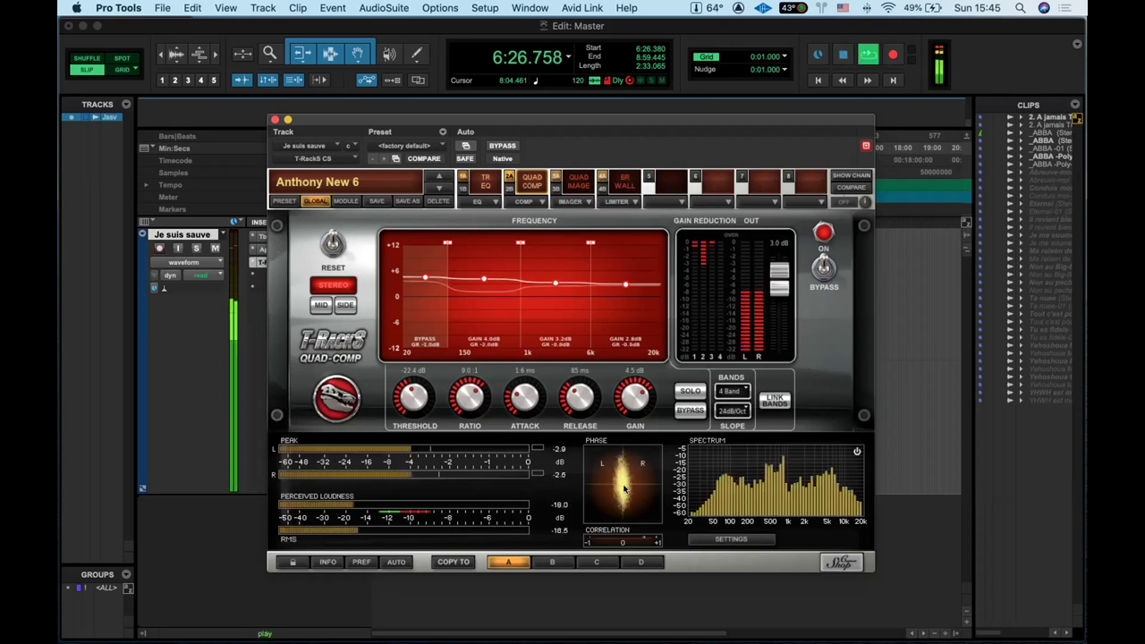
key(space)
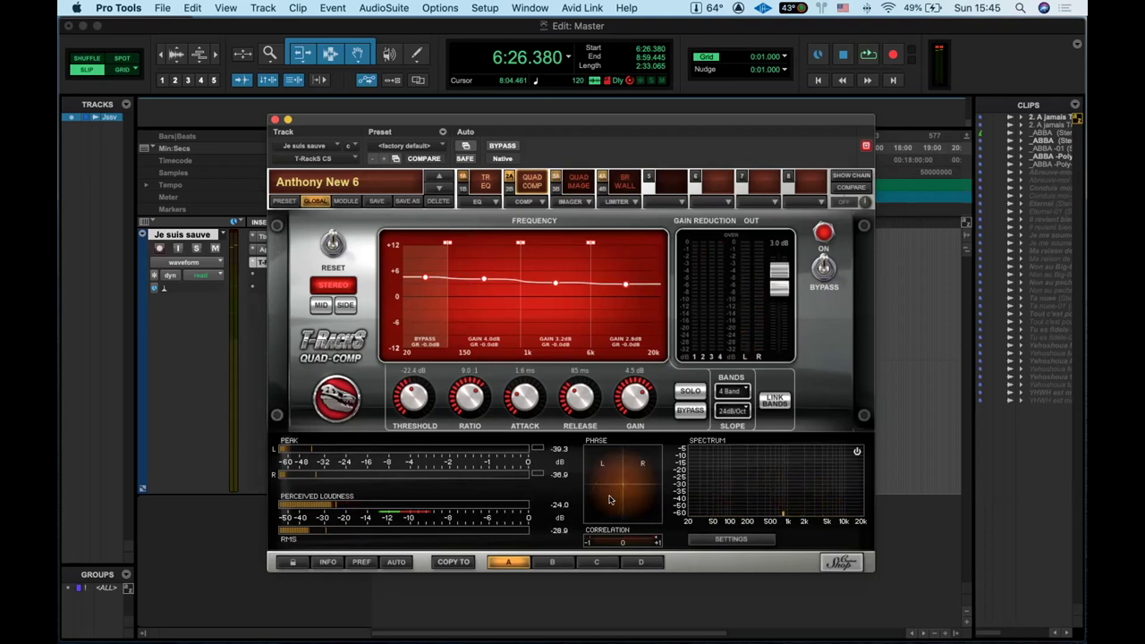
key(space)
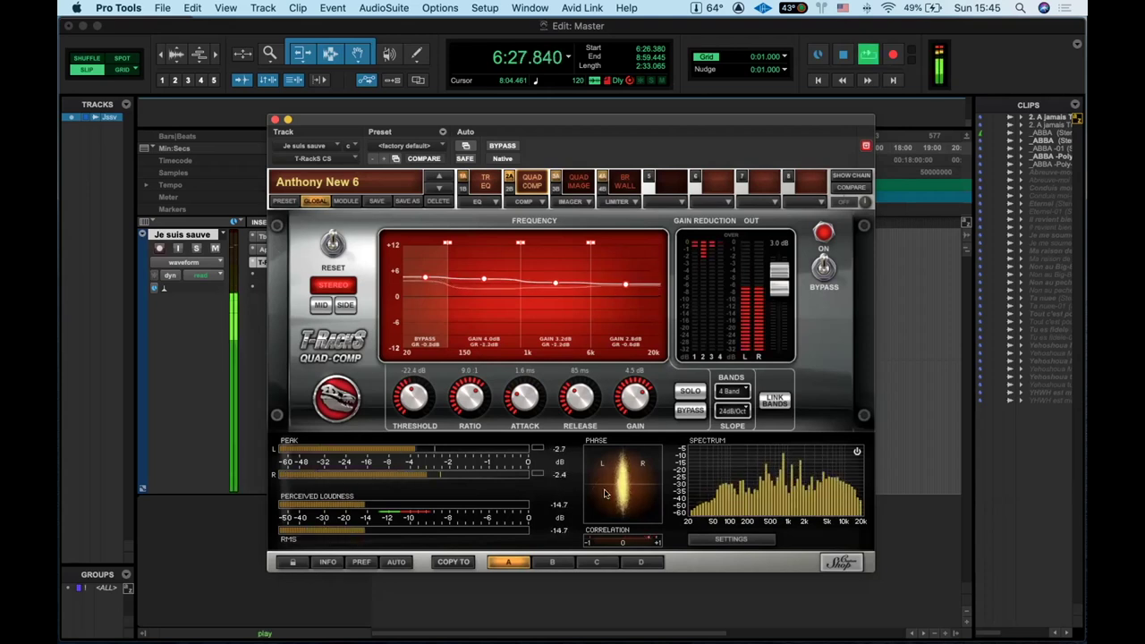
key(space)
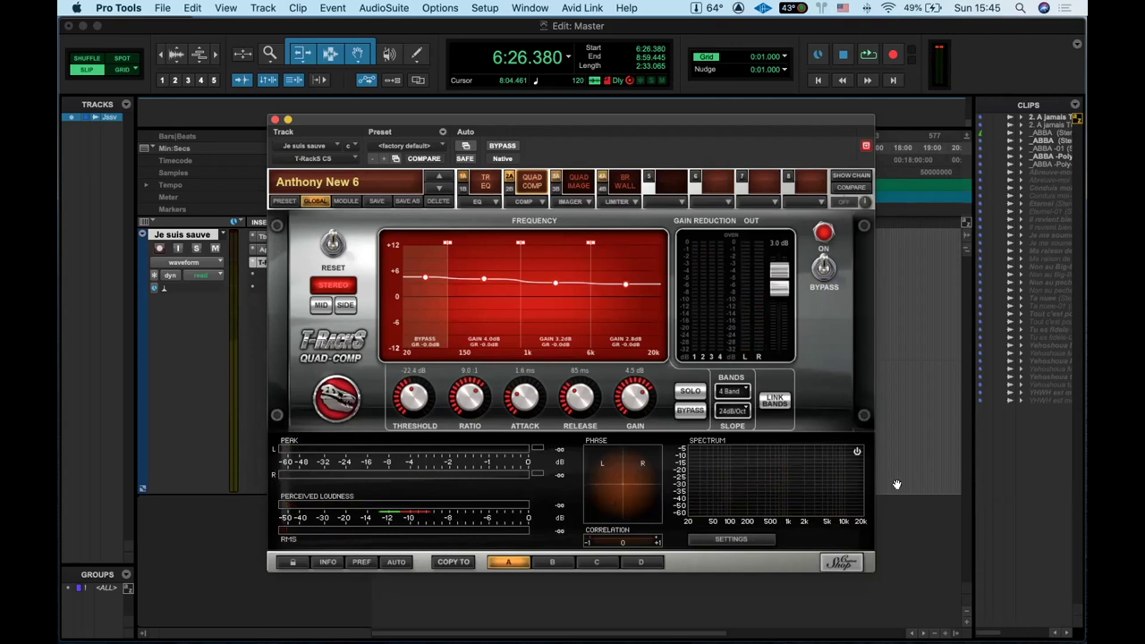
Replay the passage several times to examine the spectrum and perceived loudness meters under Quad Comp.
key(space)
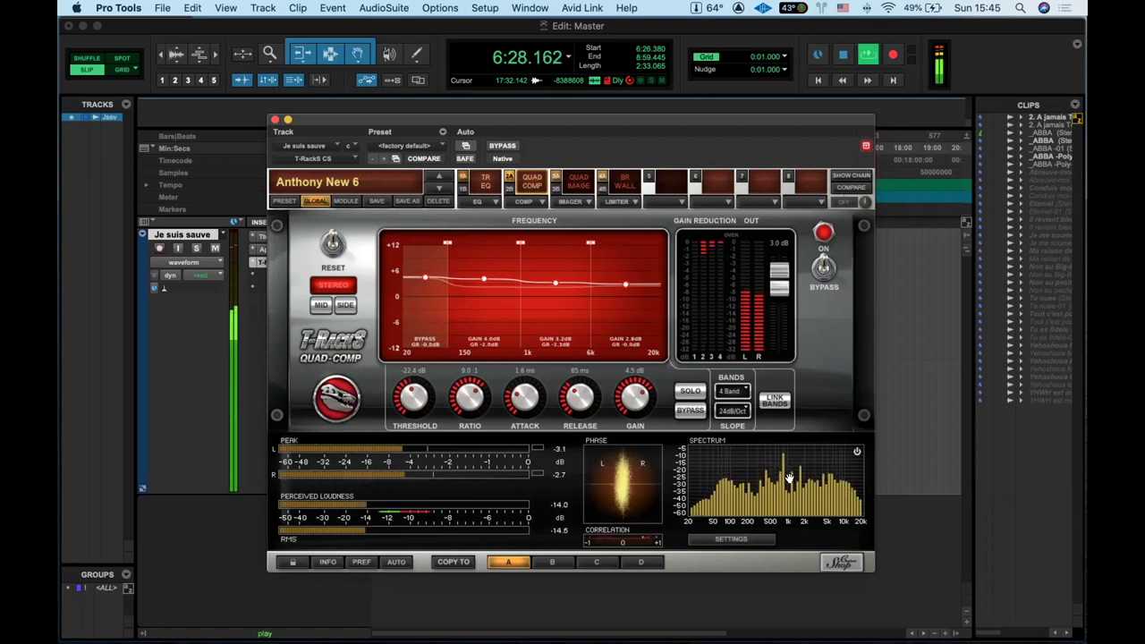
key(space)
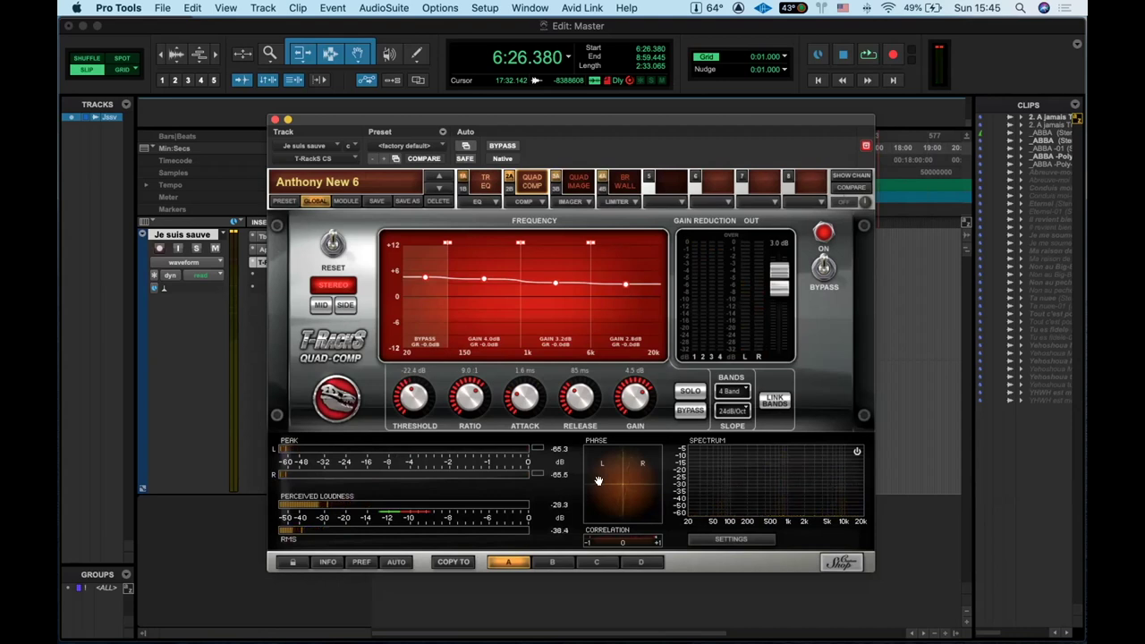
key(space)
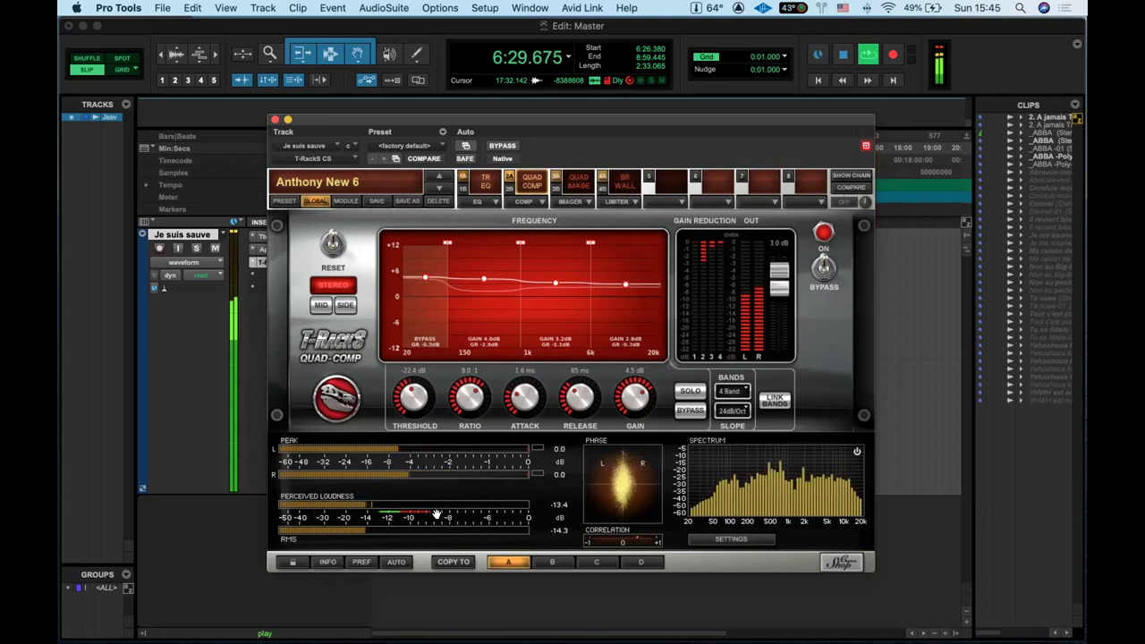
key(space)
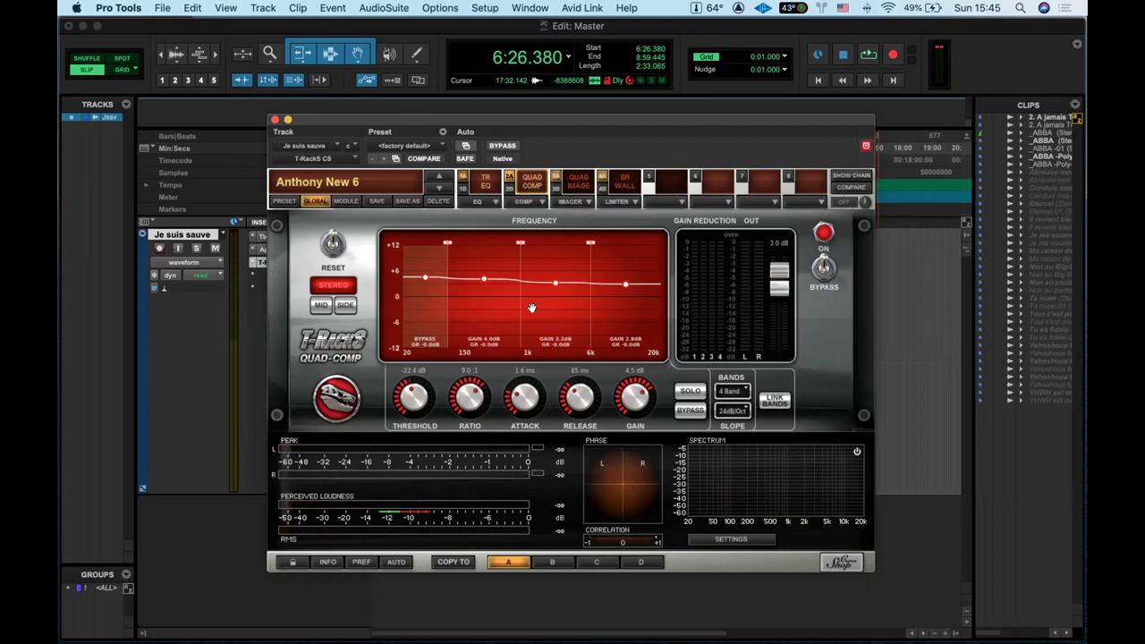
key(space)
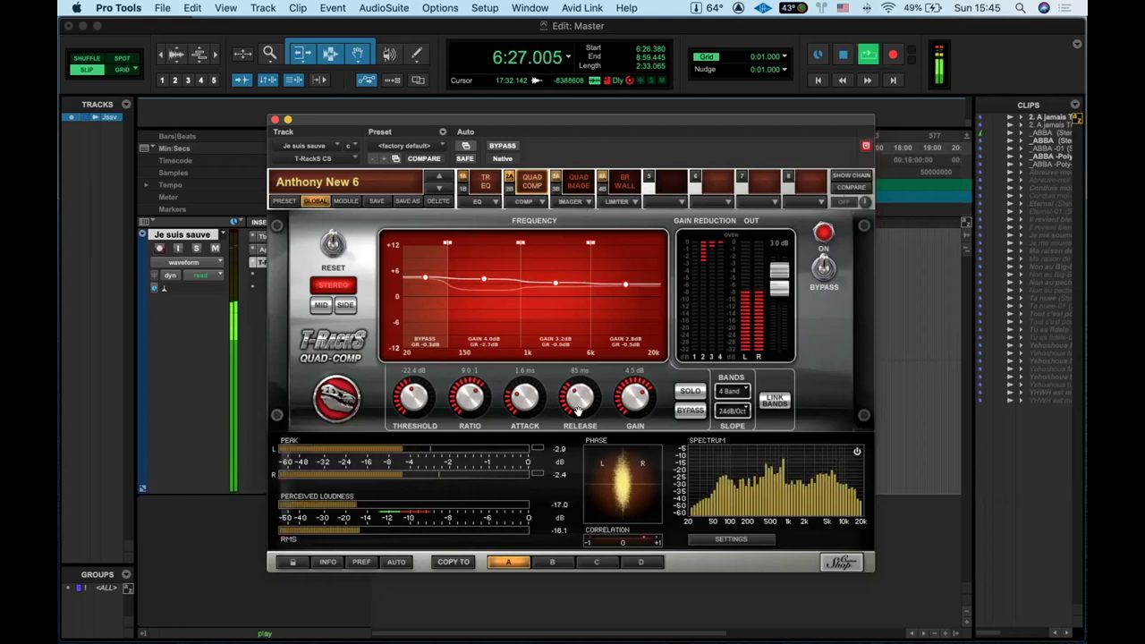
key(space)
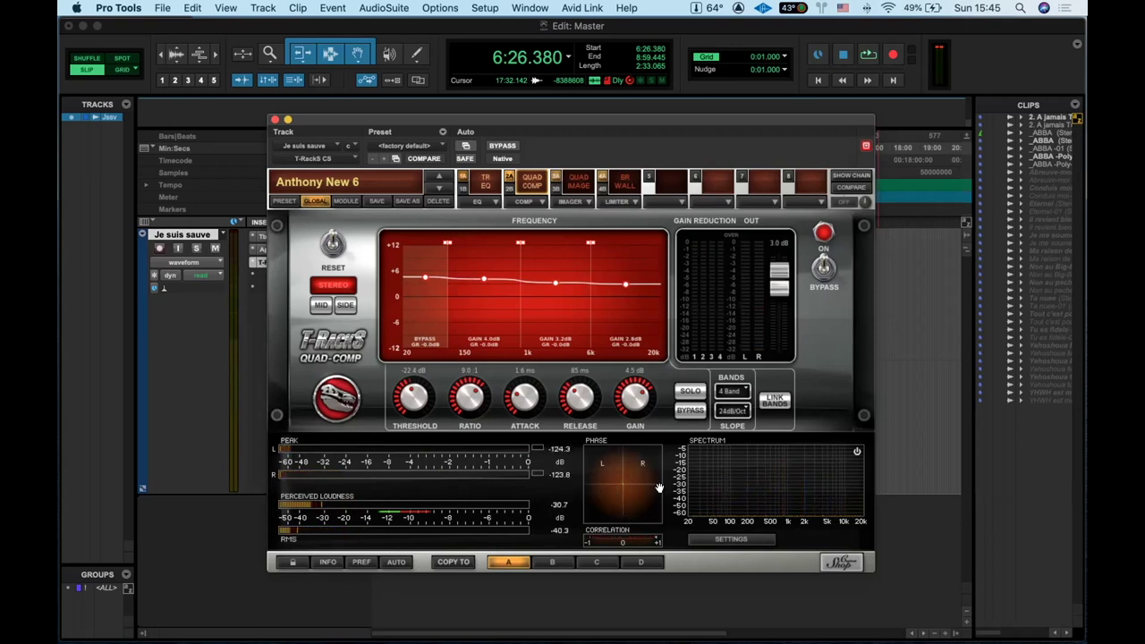
Open the Quad Image module in the T-RackS chain and audition the passage through it.
click(569, 182)
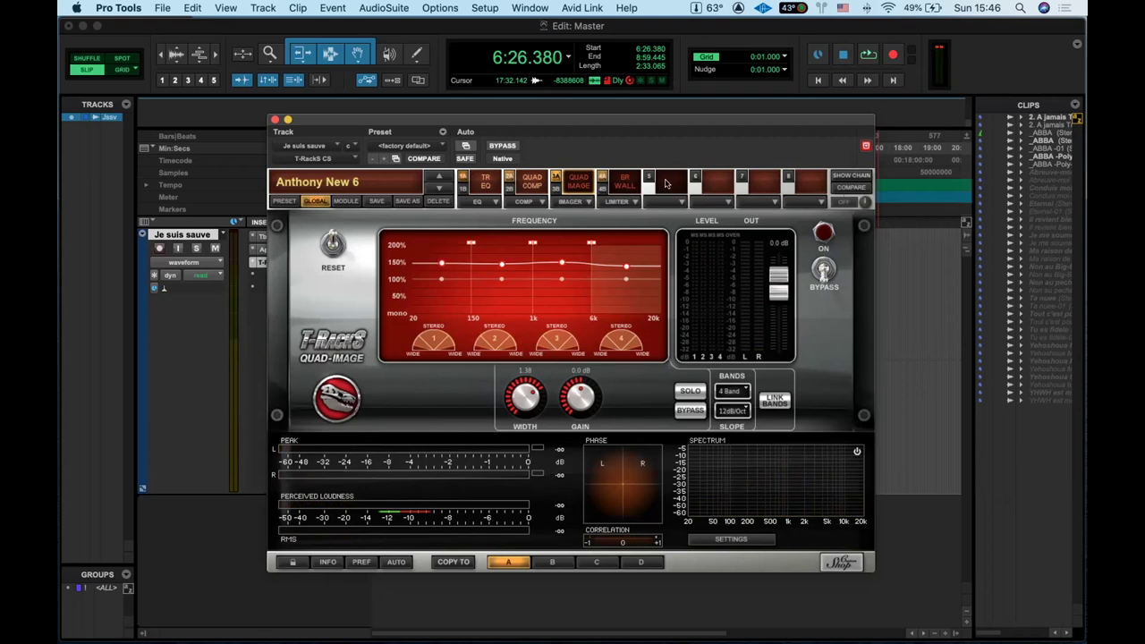
key(space)
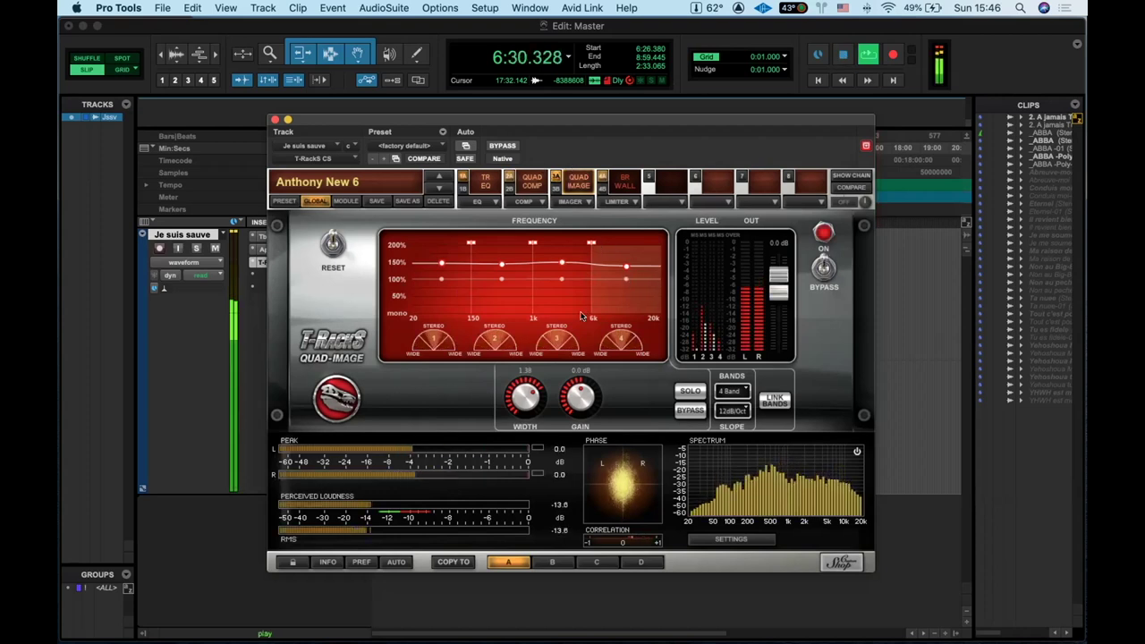
key(space)
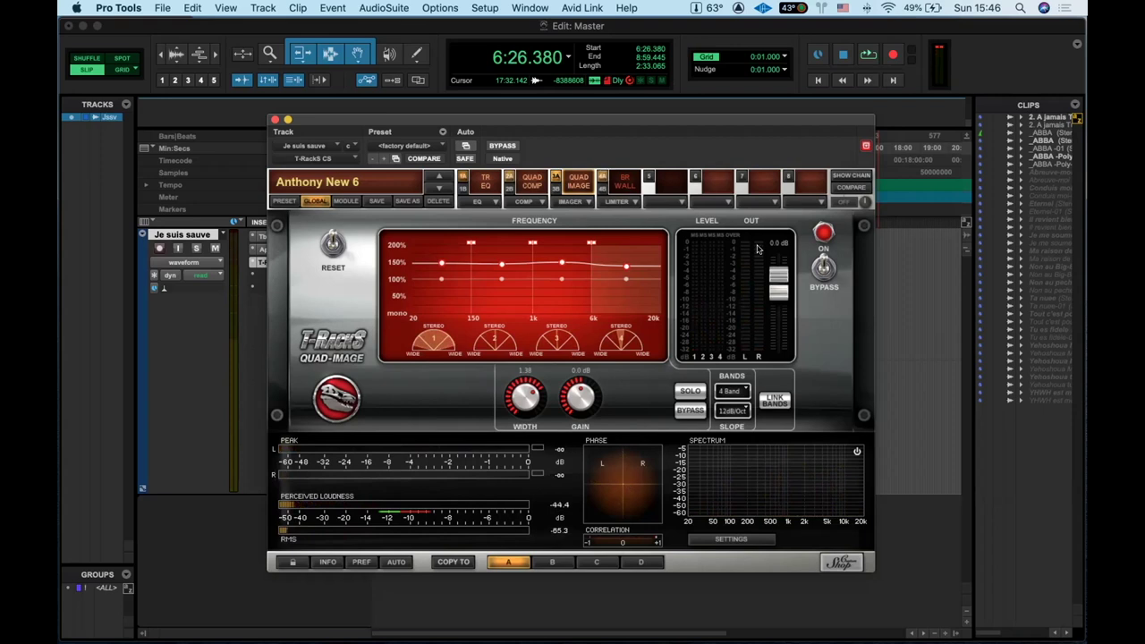
Compare the playing passage with the Quad Image module bypassed and active, and stop playback with it active.
click(823, 268)
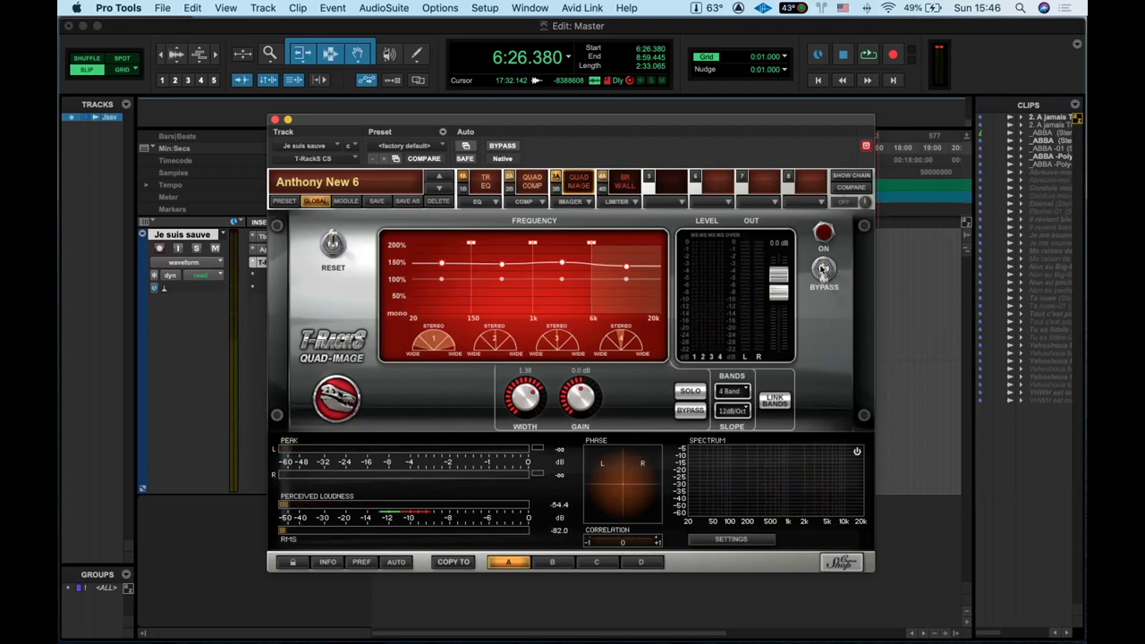
key(space)
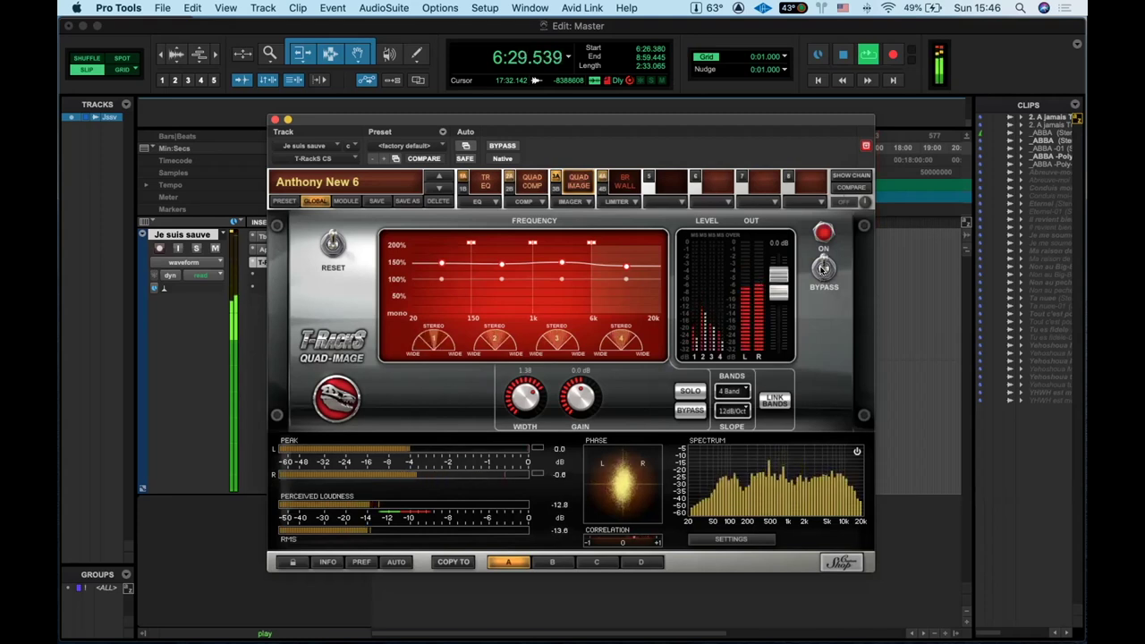
click(823, 268)
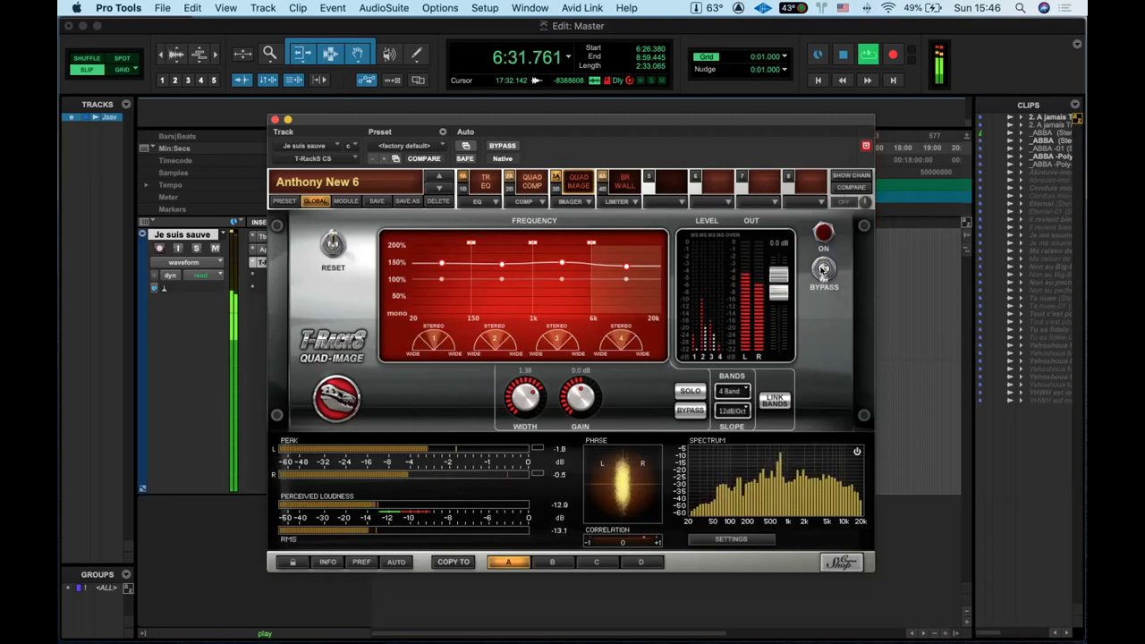
click(823, 268)
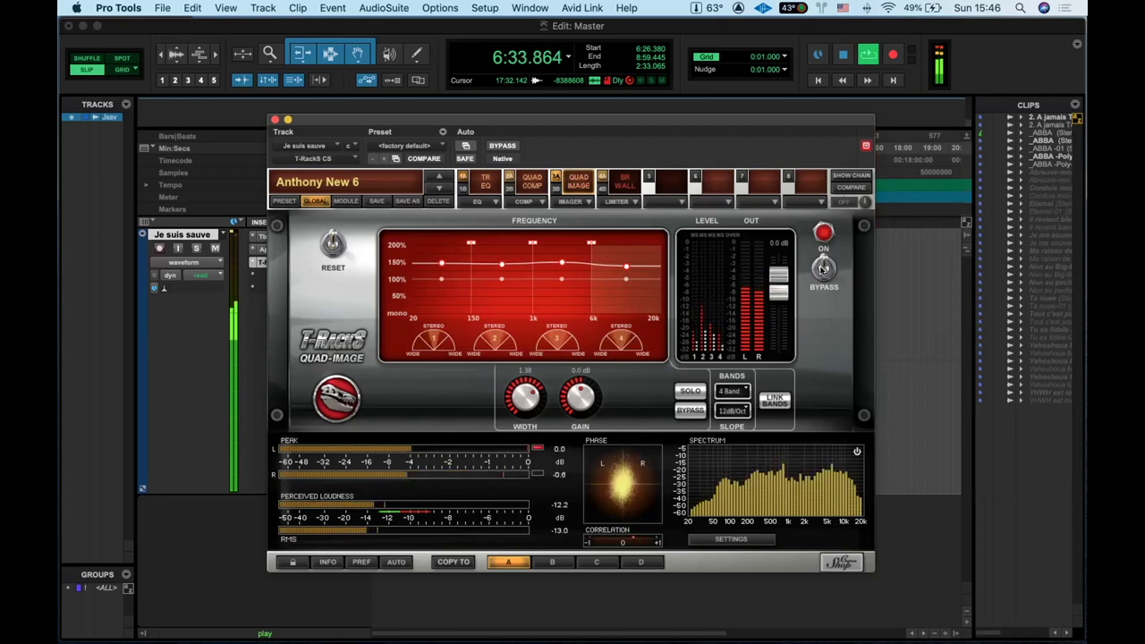
key(space)
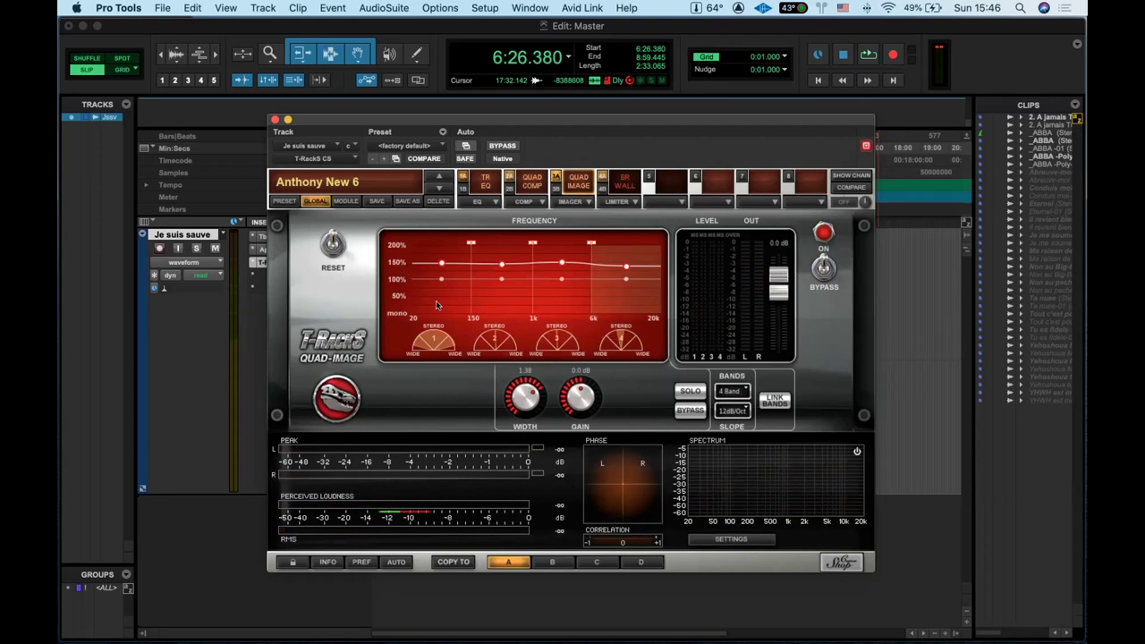
Solo the two lower Quad Image bands in turn during playback and raise the second band's width to 1.52.
key(space)
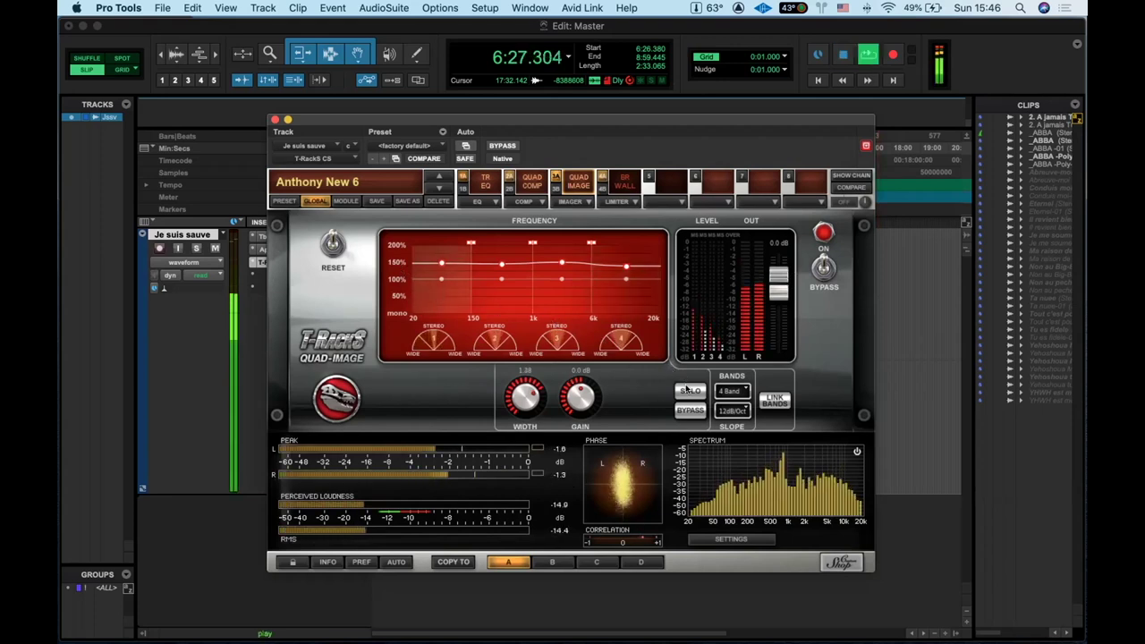
click(689, 391)
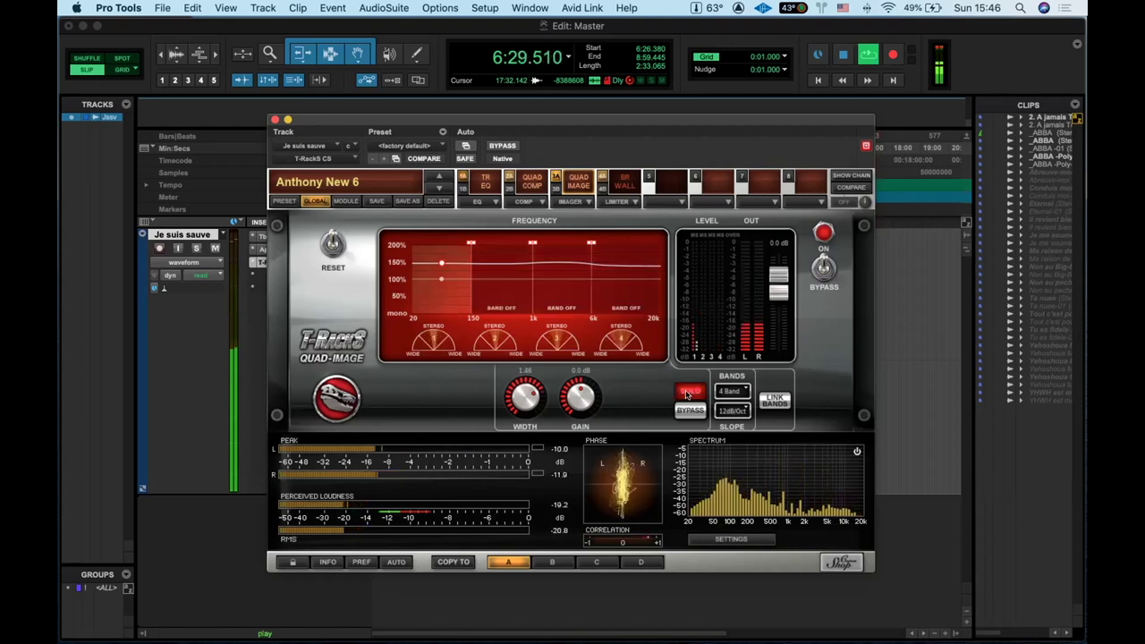
click(514, 293)
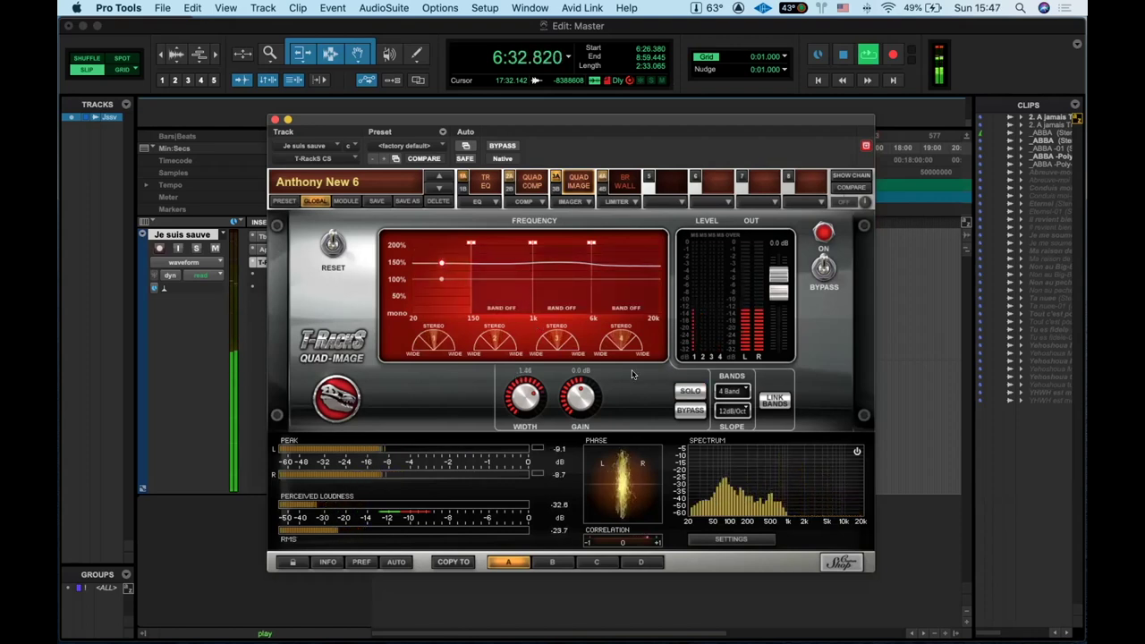
click(687, 391)
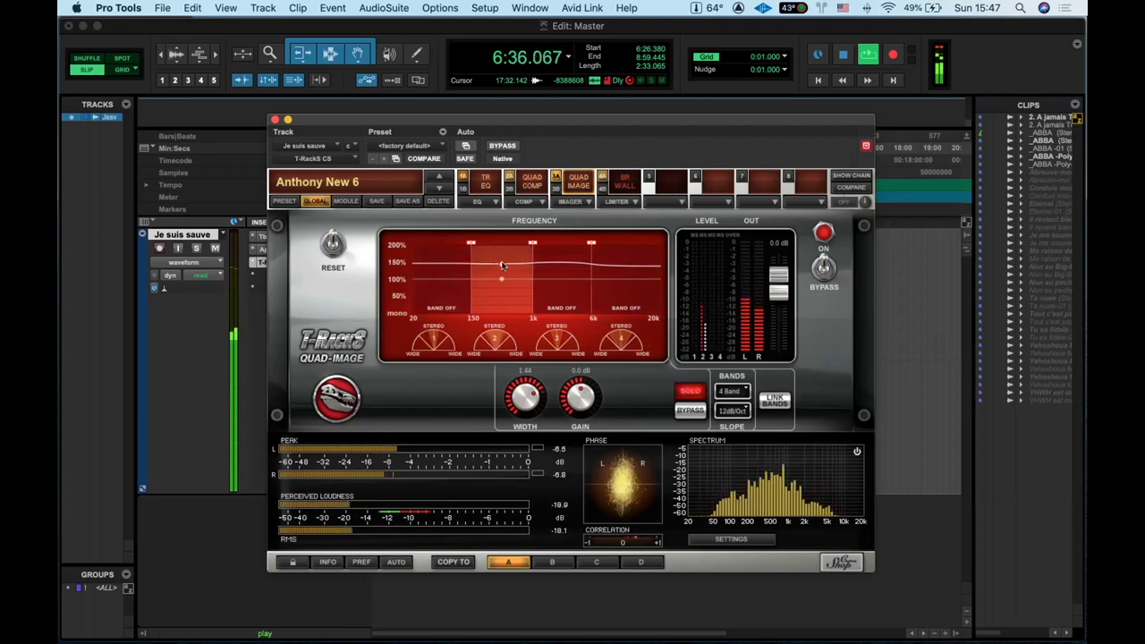
mouse_move(499, 258)
mouse_down()
mouse_move(500, 287)
mouse_move(512, 251)
mouse_move(511, 261)
mouse_up()
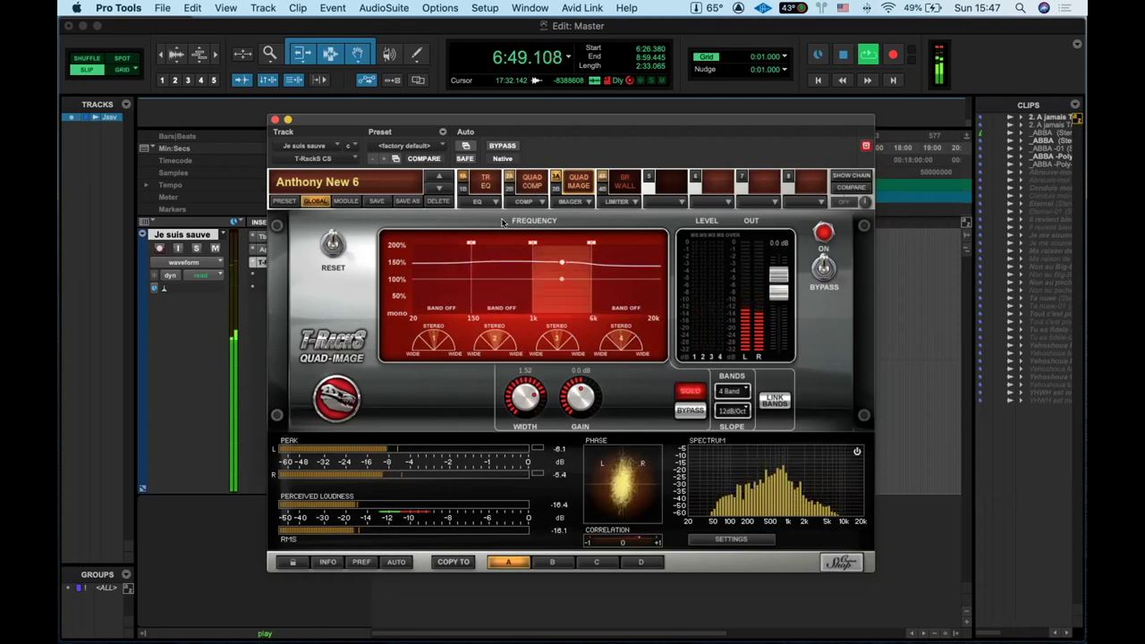
Solo the two upper Quad Image bands one after the other, and return to all bands.
click(532, 242)
click(689, 391)
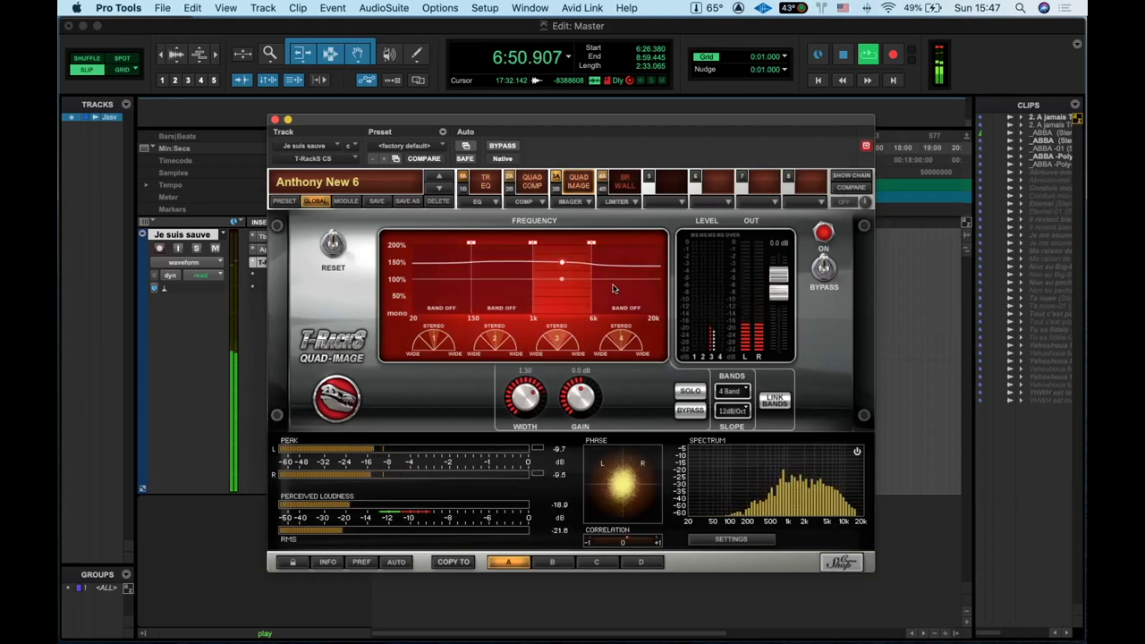
click(689, 390)
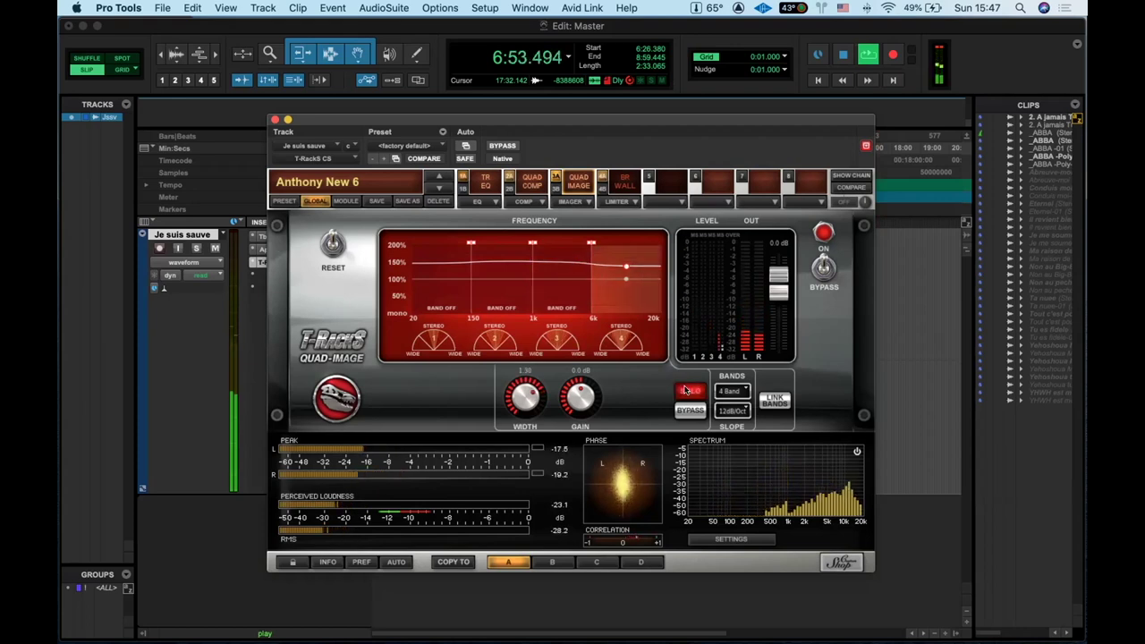
click(690, 391)
Compare the passage with Quad Image bypassed and active, and replay it once from the start with the module active.
click(823, 267)
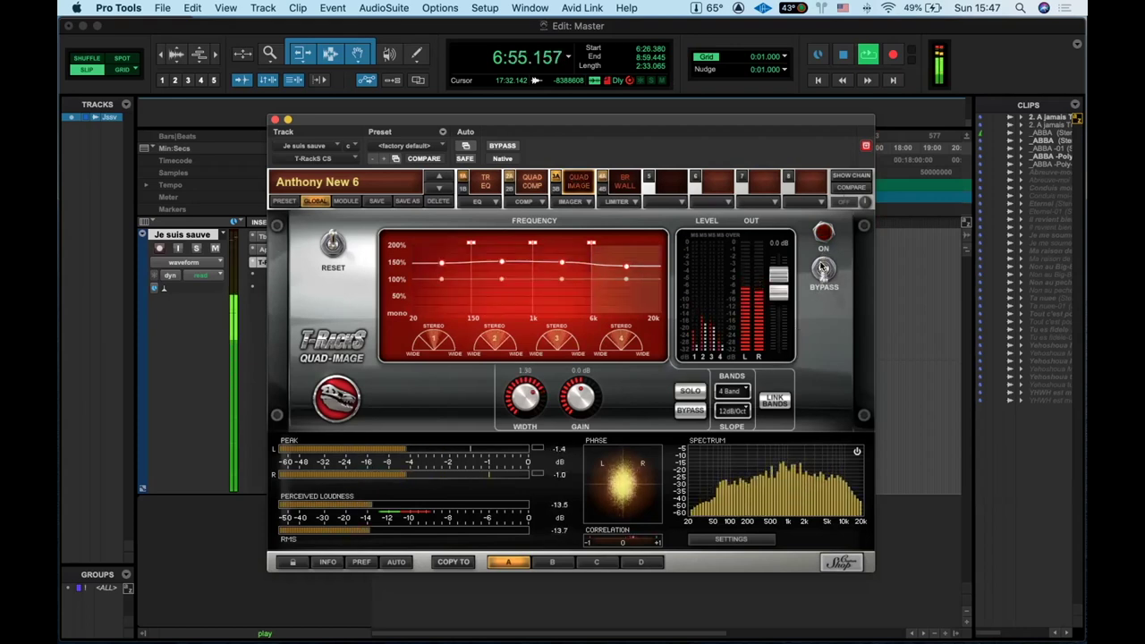
click(823, 267)
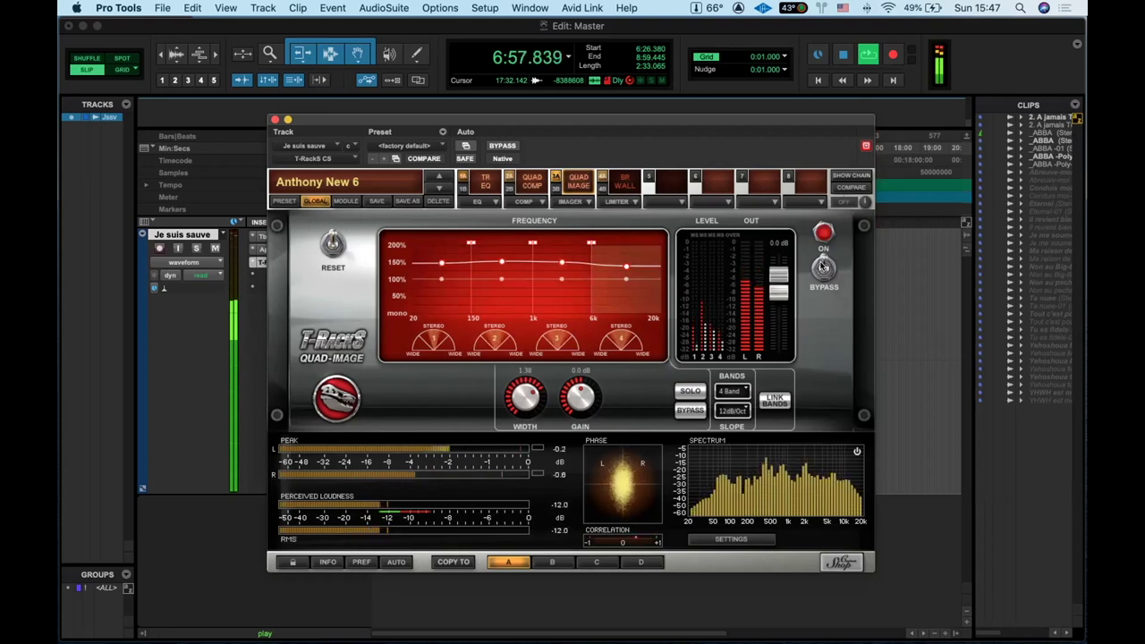
key(space)
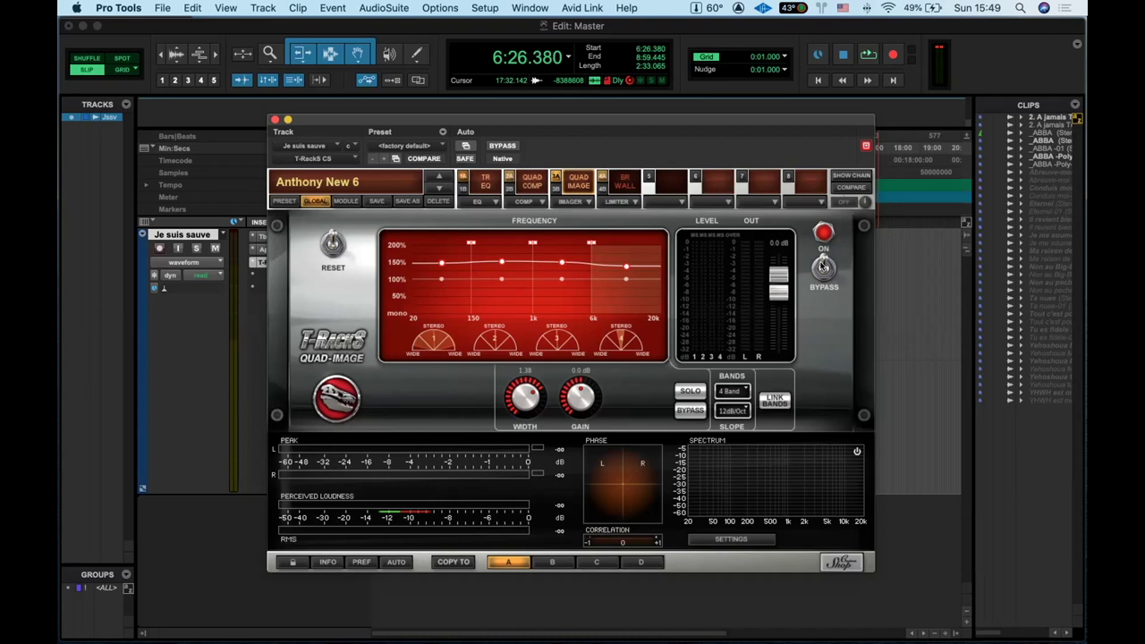
key(space)
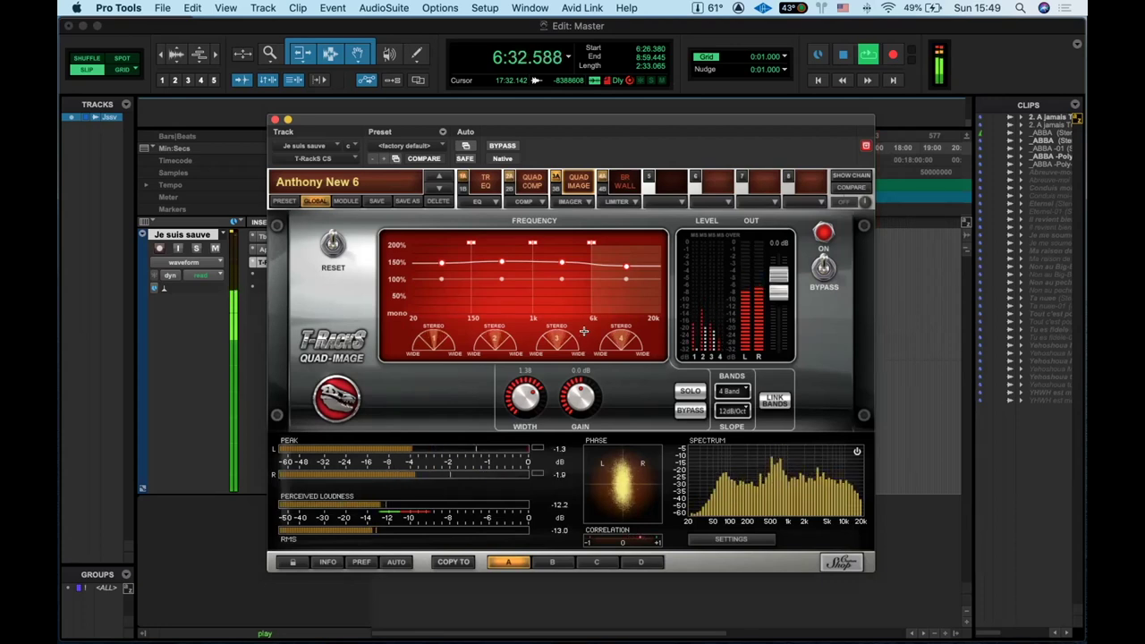
key(space)
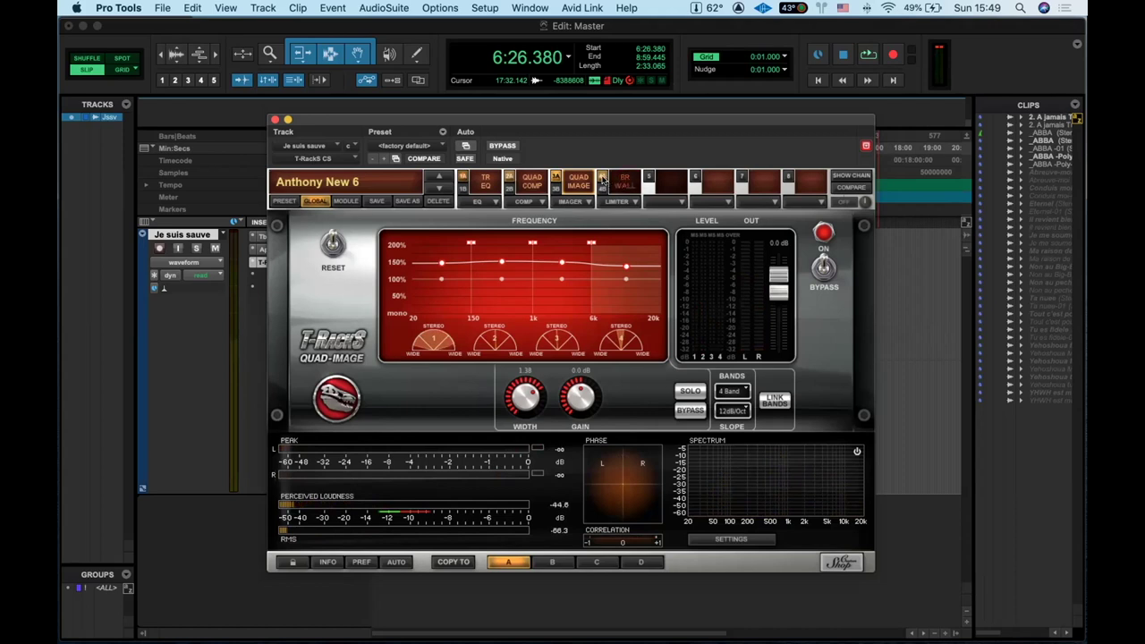
Open the Brickwall Limiter module in the fourth chain slot and leave it switched on.
click(602, 179)
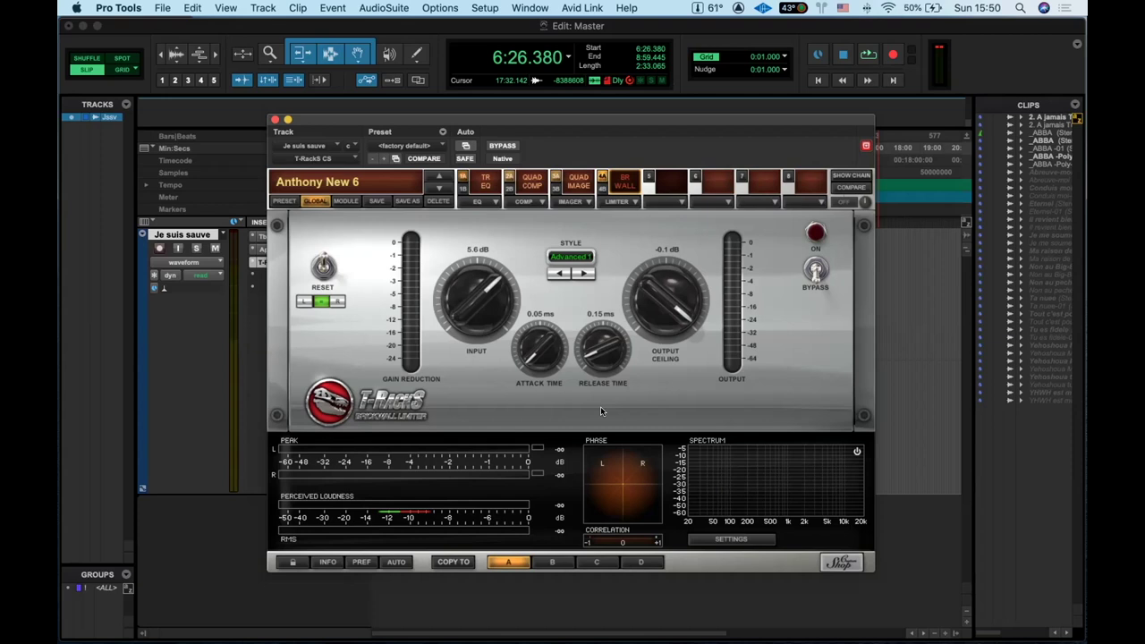
click(619, 186)
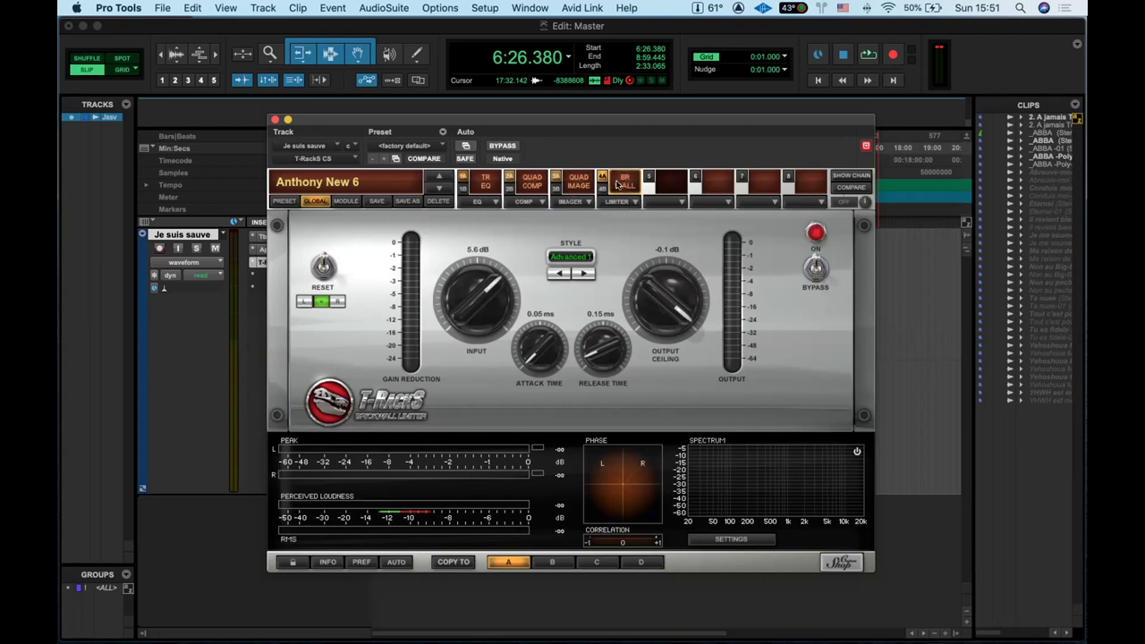
Compare the passage with the Brickwall Limiter bypassed and active, and replay it from the start with the limiter on.
click(814, 269)
key(space)
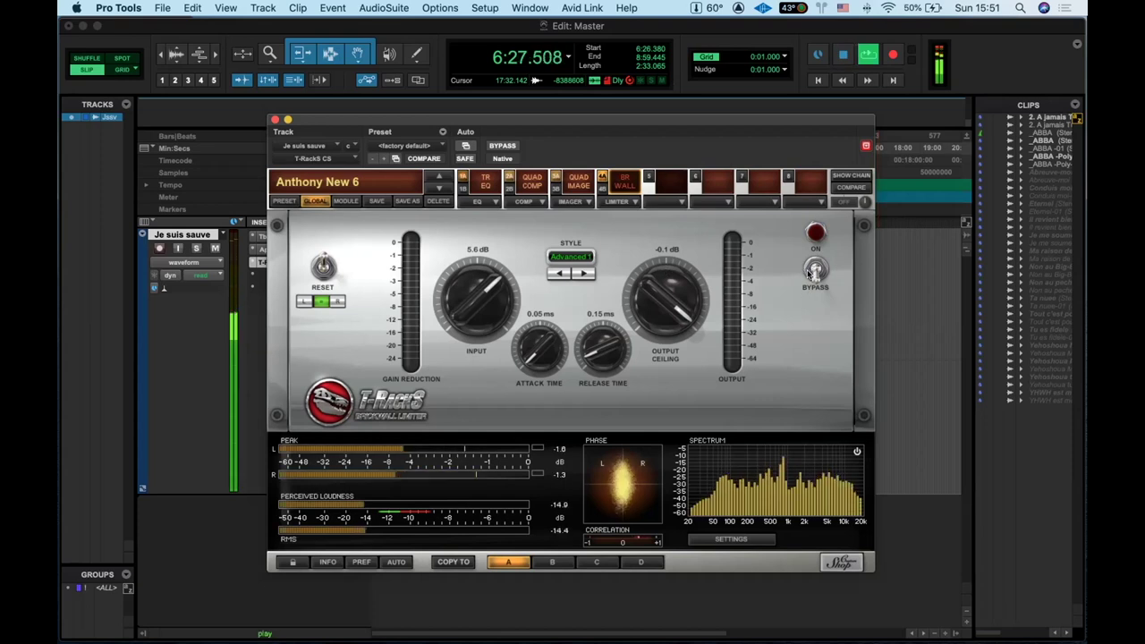
click(814, 268)
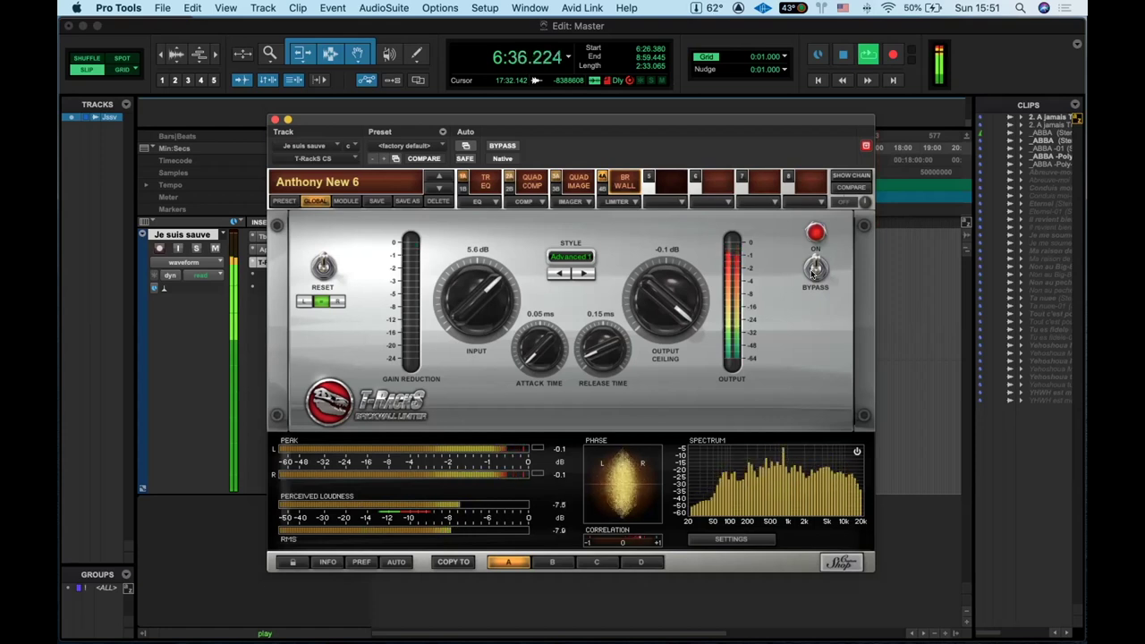
key(space)
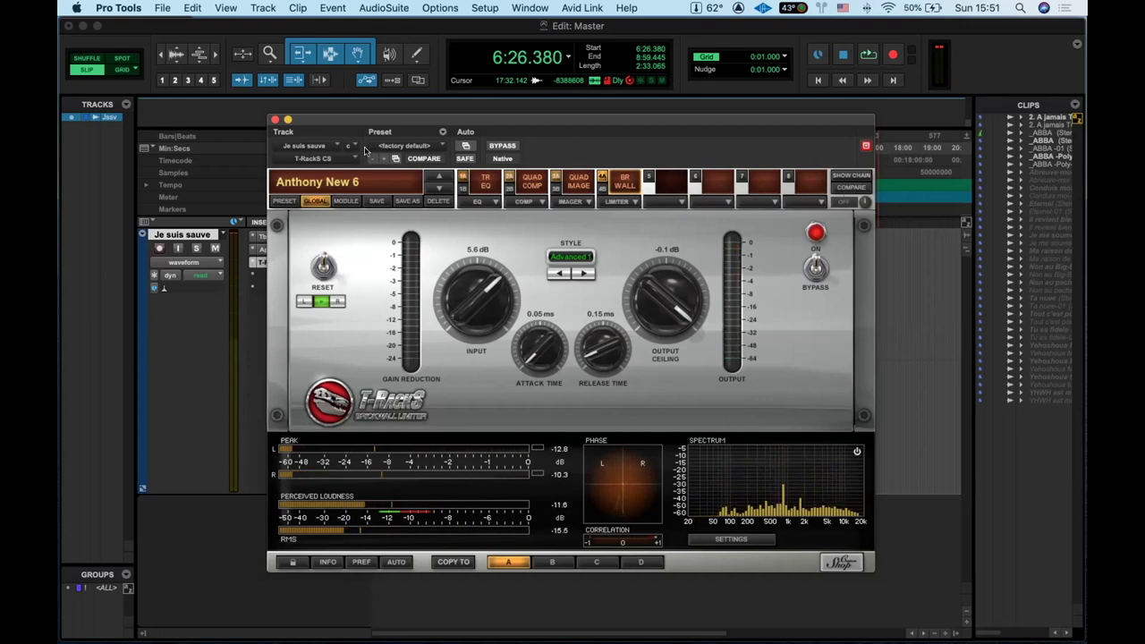
click(811, 268)
click(811, 268)
key(space)
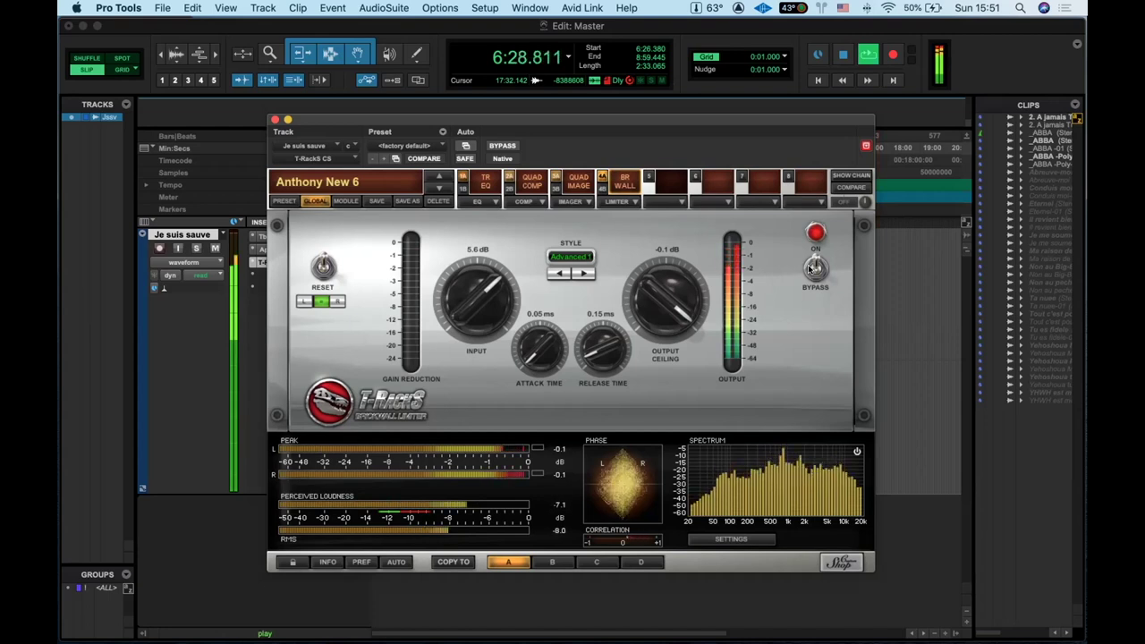
key(space)
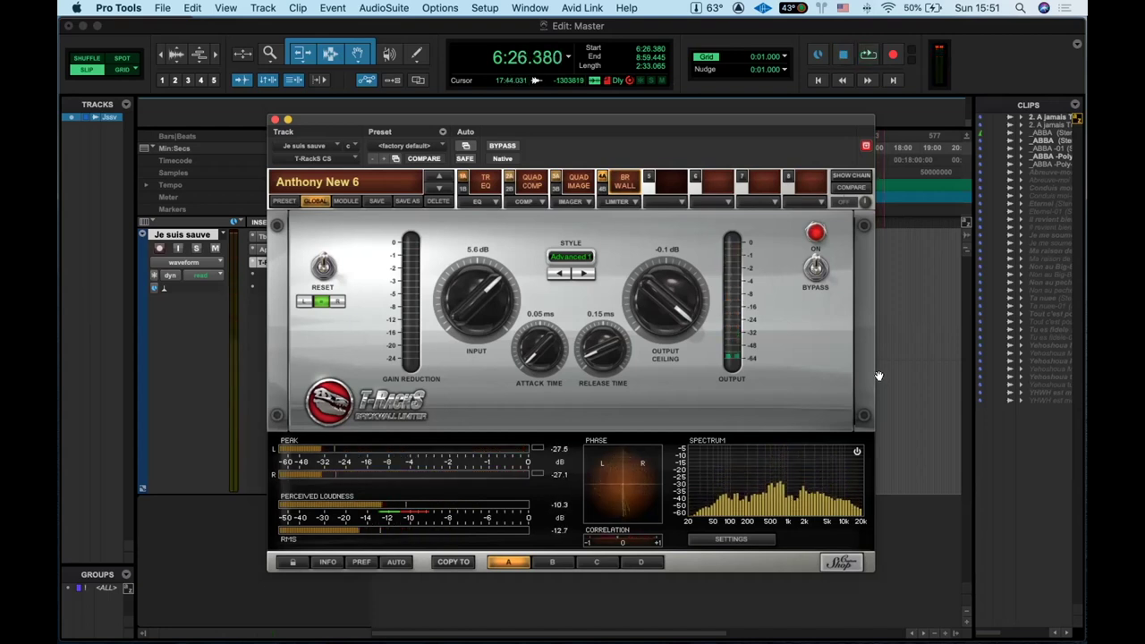
Load the "Anthony New" chain preset in T-RackS and play the passage through it.
click(439, 189)
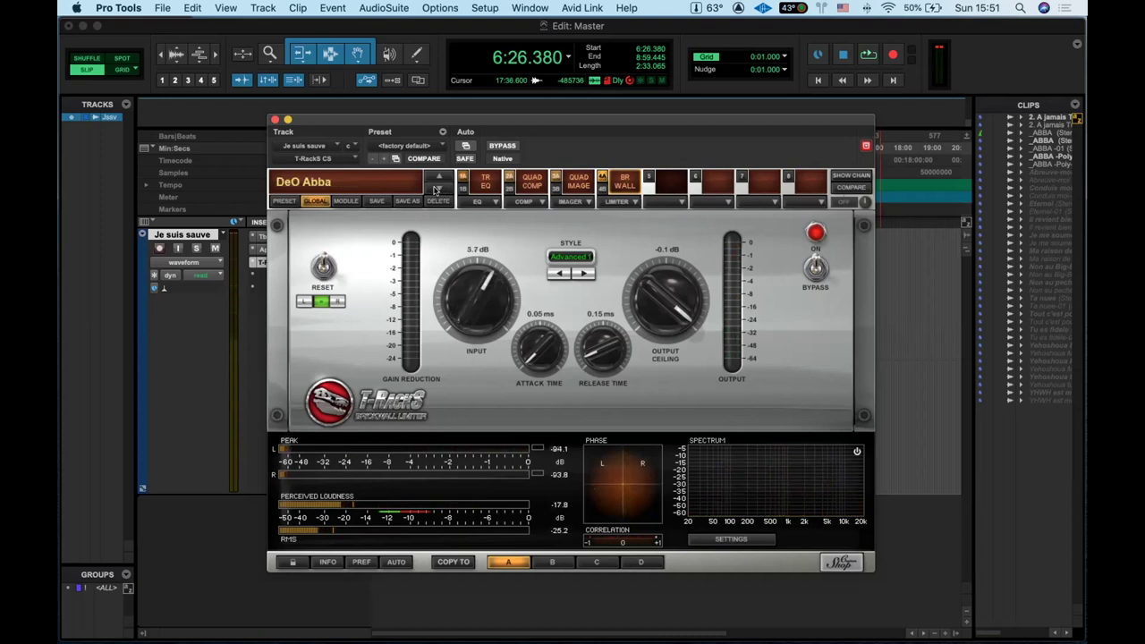
click(438, 177)
click(438, 178)
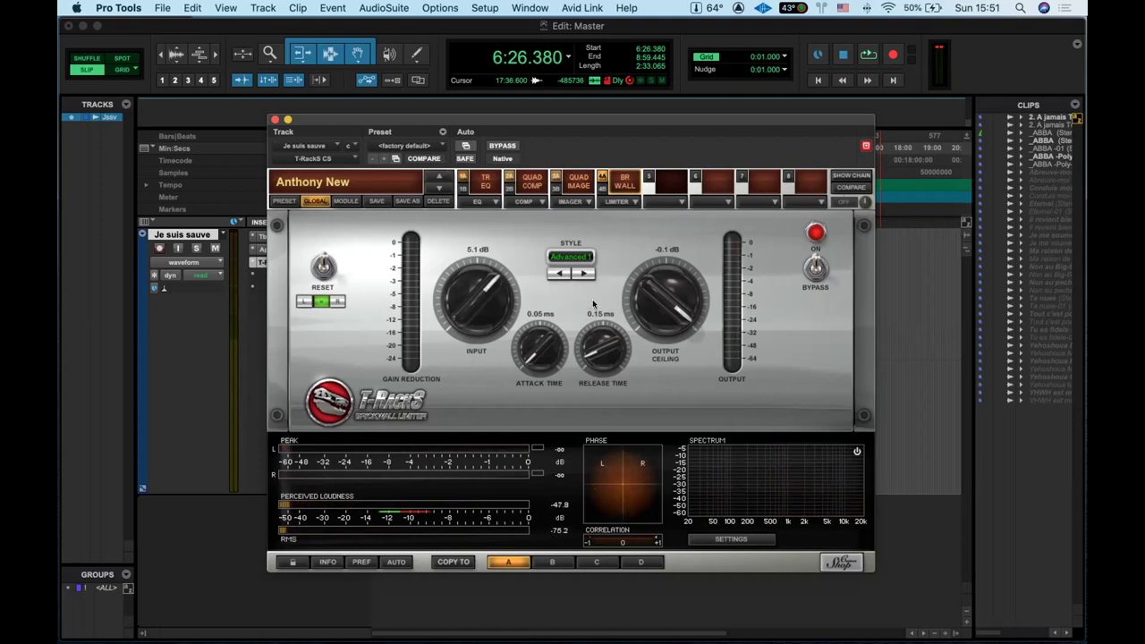
key(space)
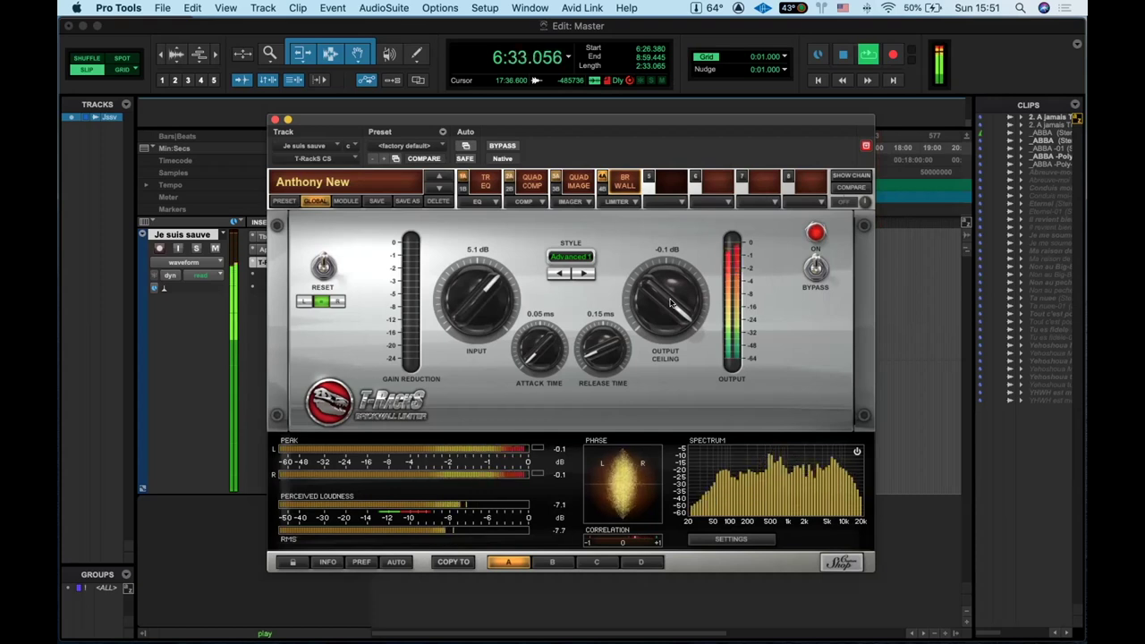
key(space)
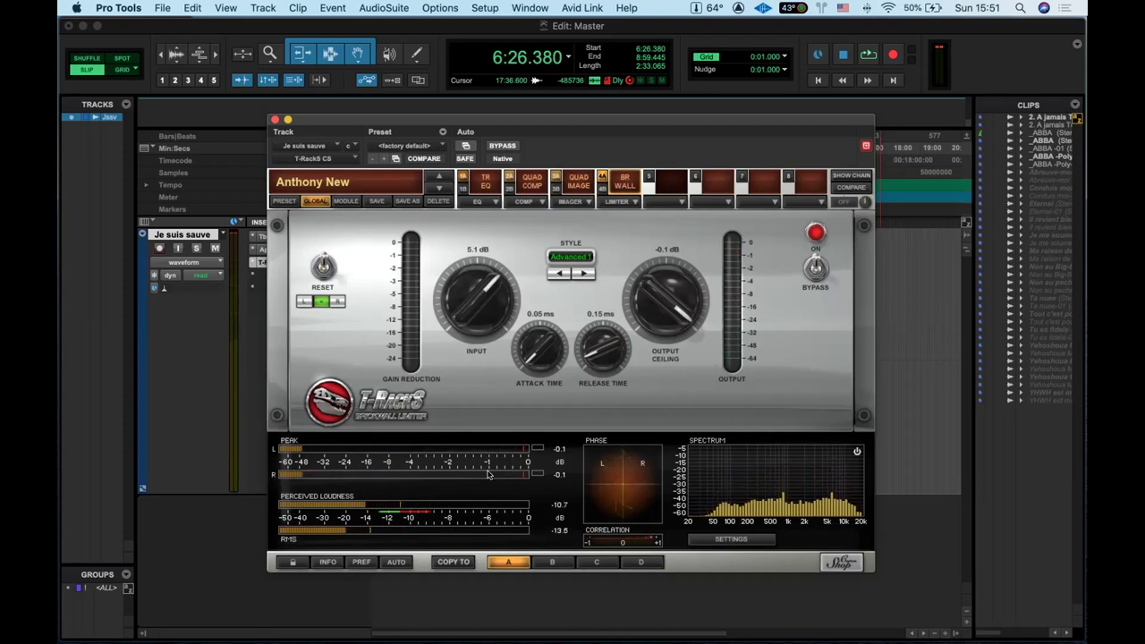
Replay the start of the passage repeatedly to examine the limiter's peak and perceived loudness meters.
key(space)
key(space)
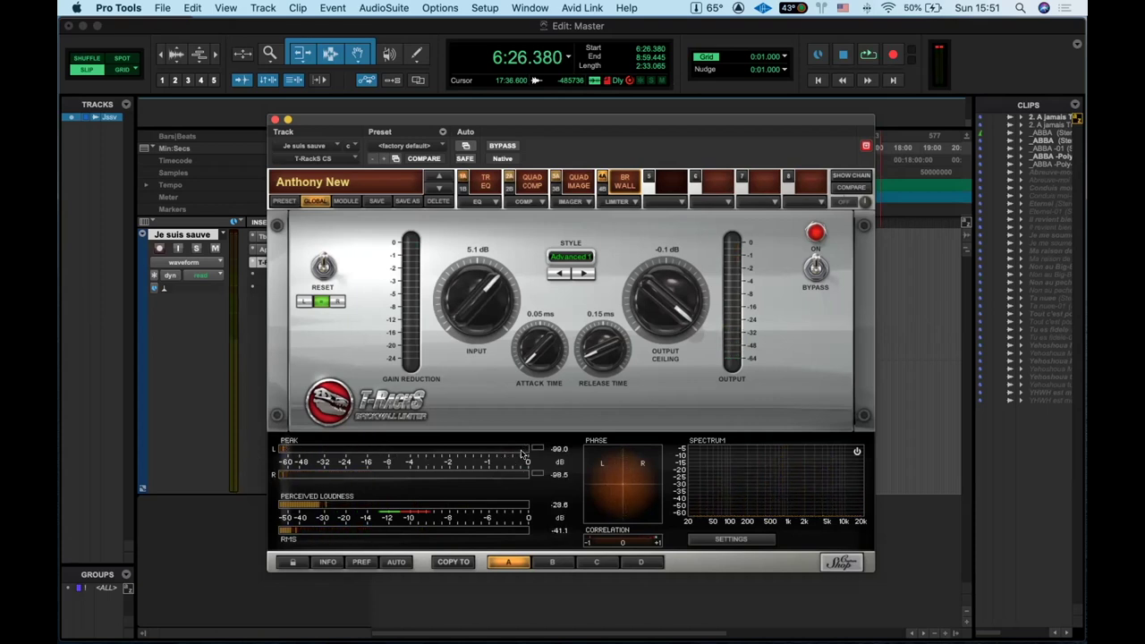
key(space)
key(space)
key(space)
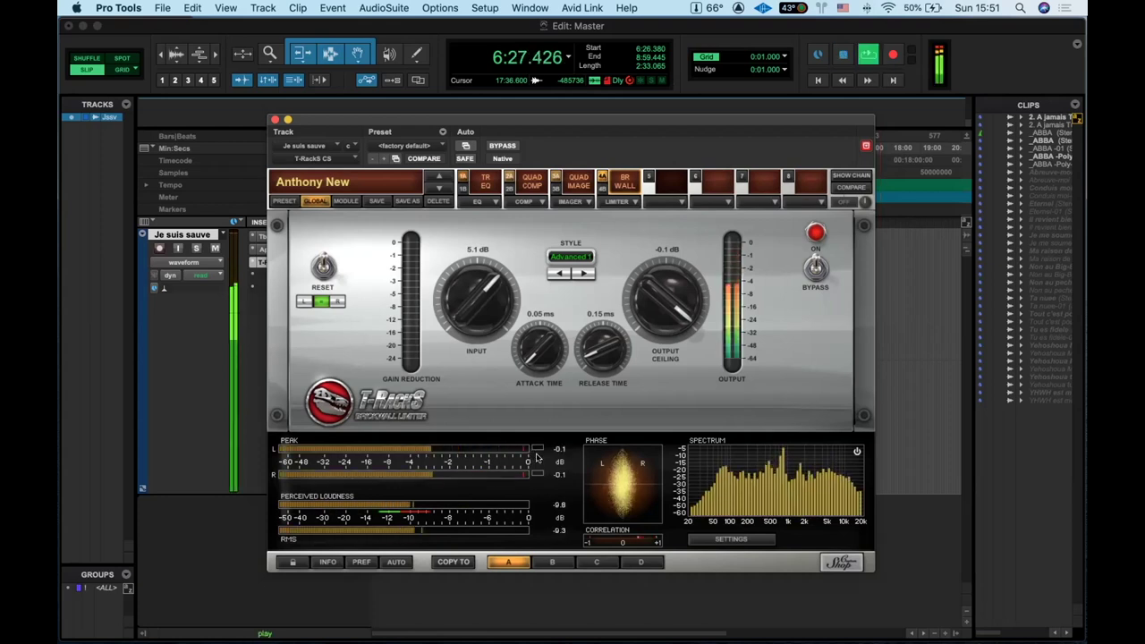
key(space)
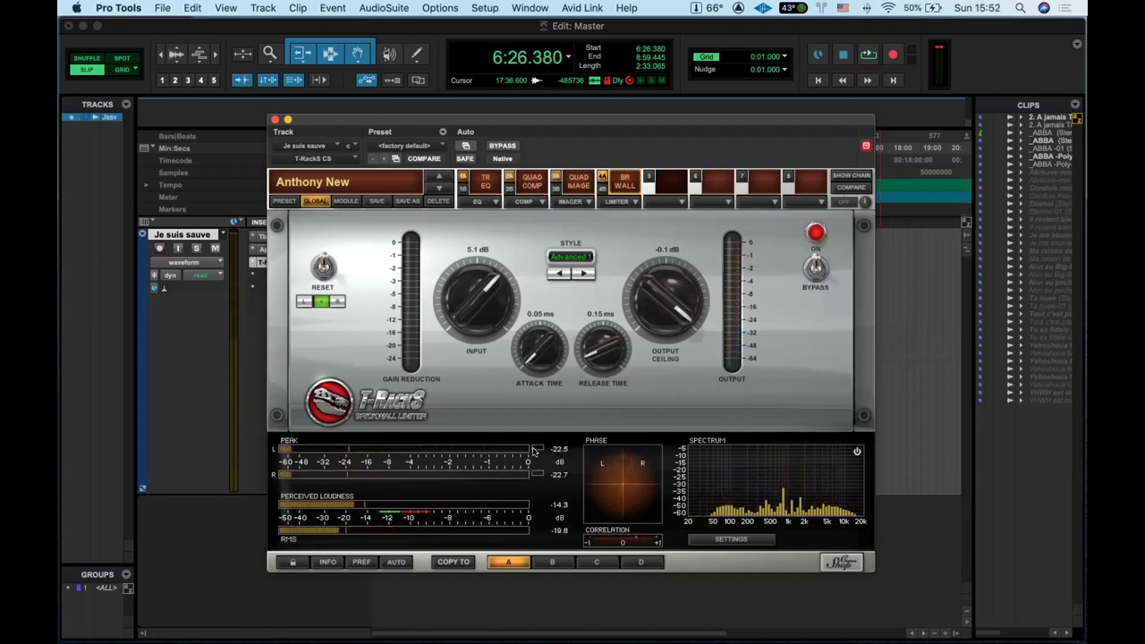
key(space)
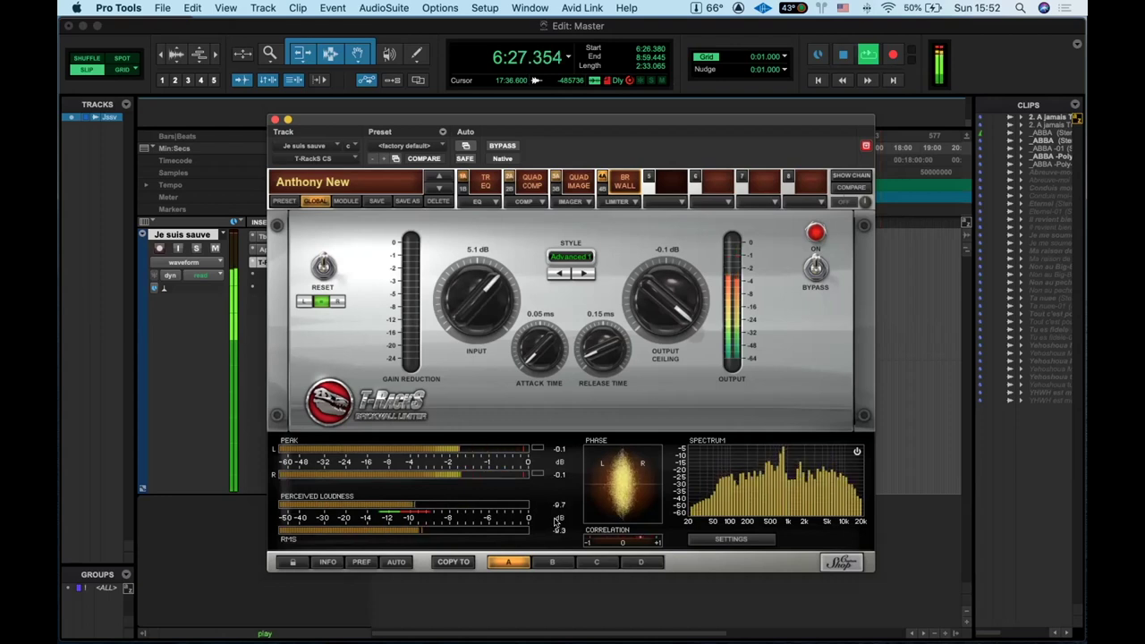
key(space)
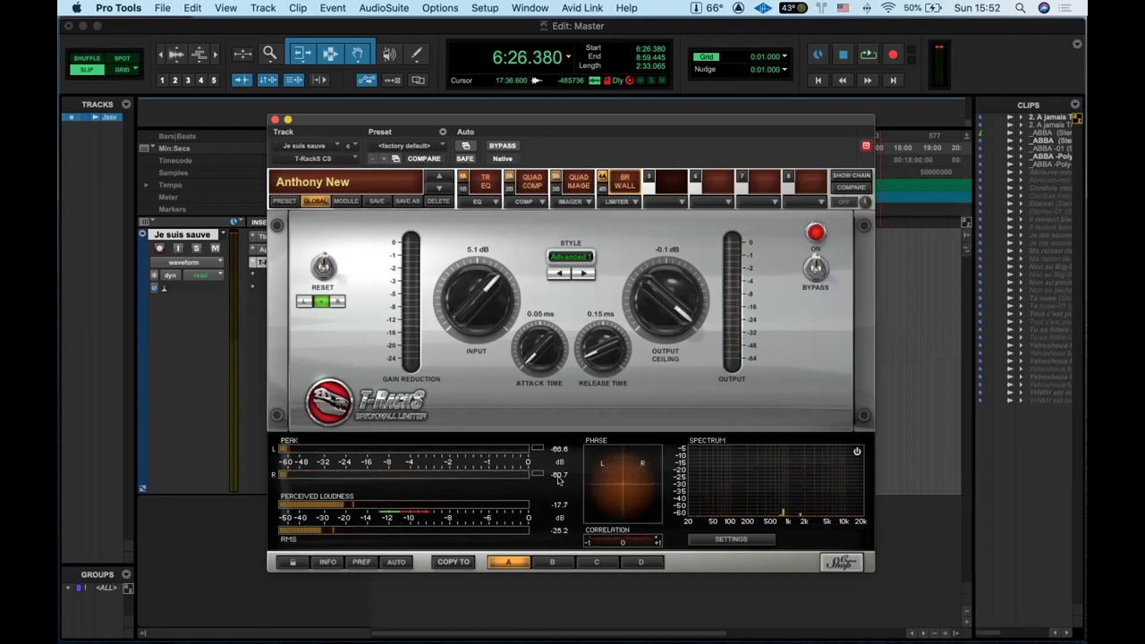
key(space)
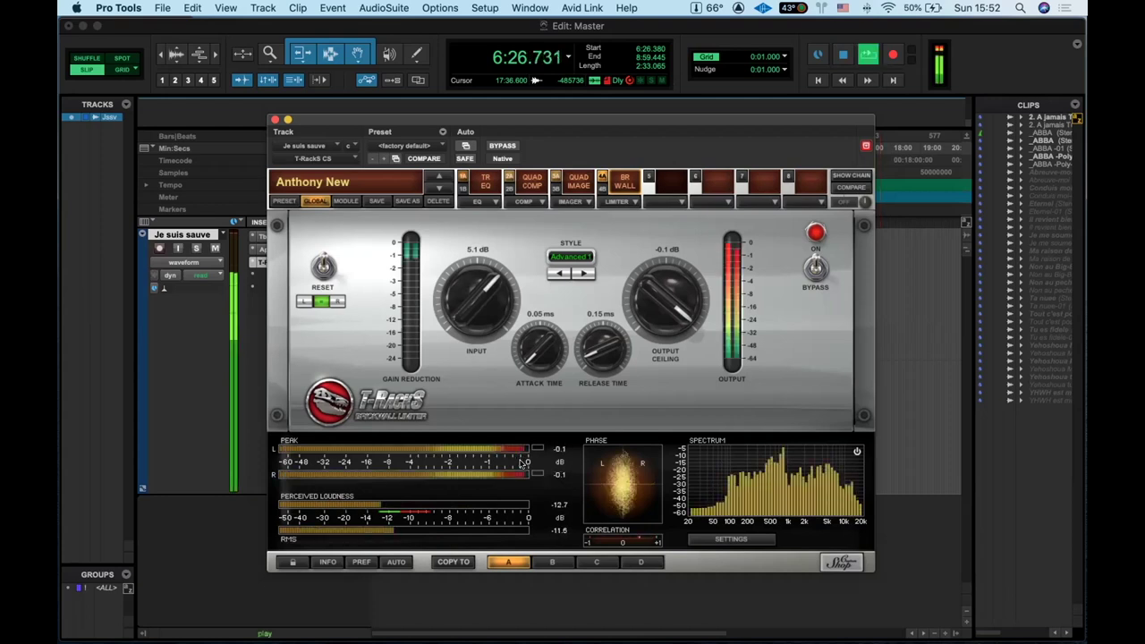
key(space)
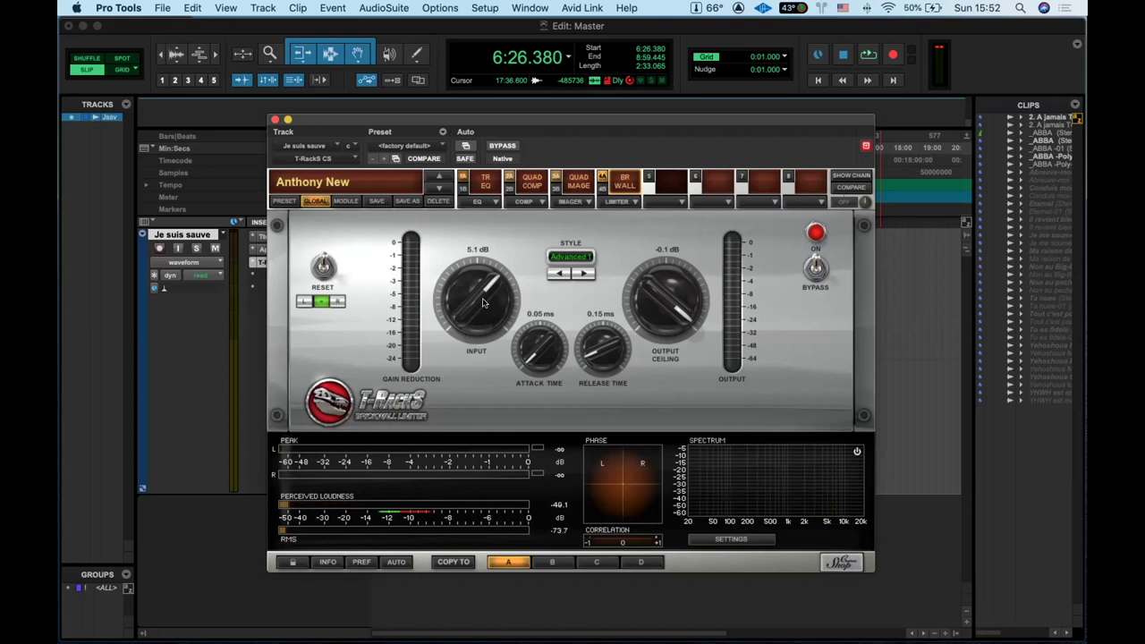
key(space)
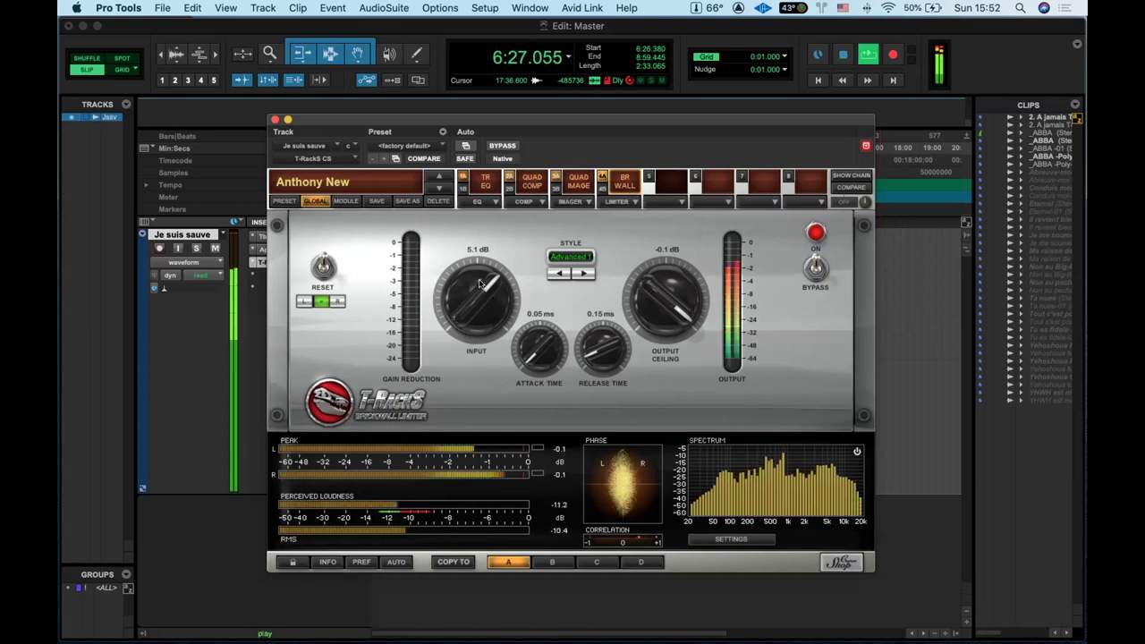
key(space)
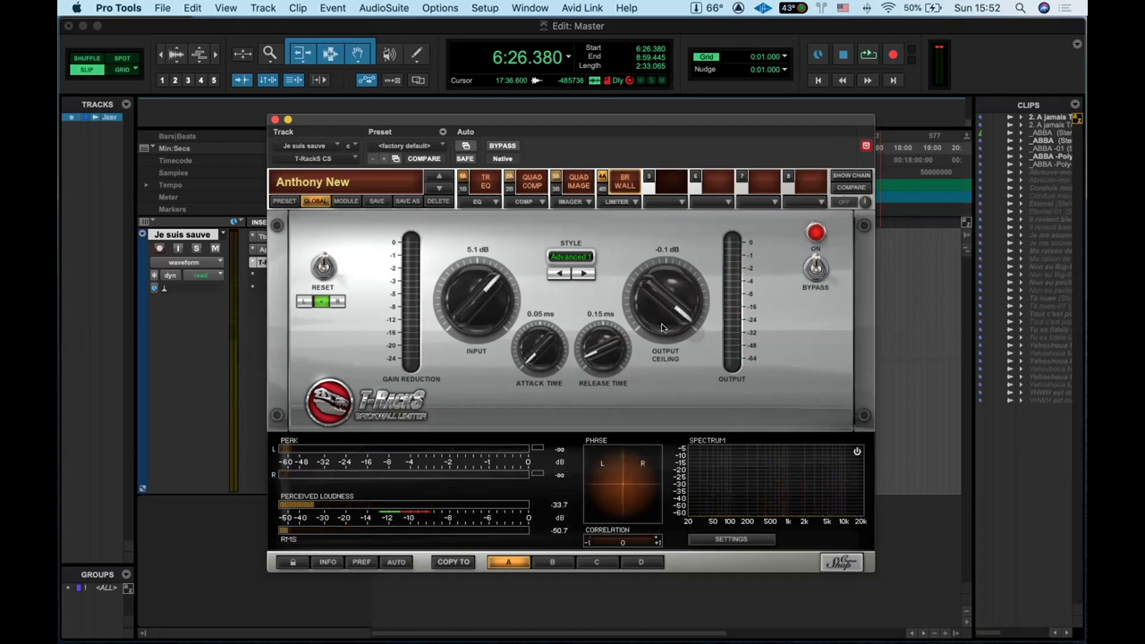
Raise the limiter's input to 5.5 dB and lower its output ceiling to -0.4 dB during playback.
key(space)
drag(490, 308, 462, 311)
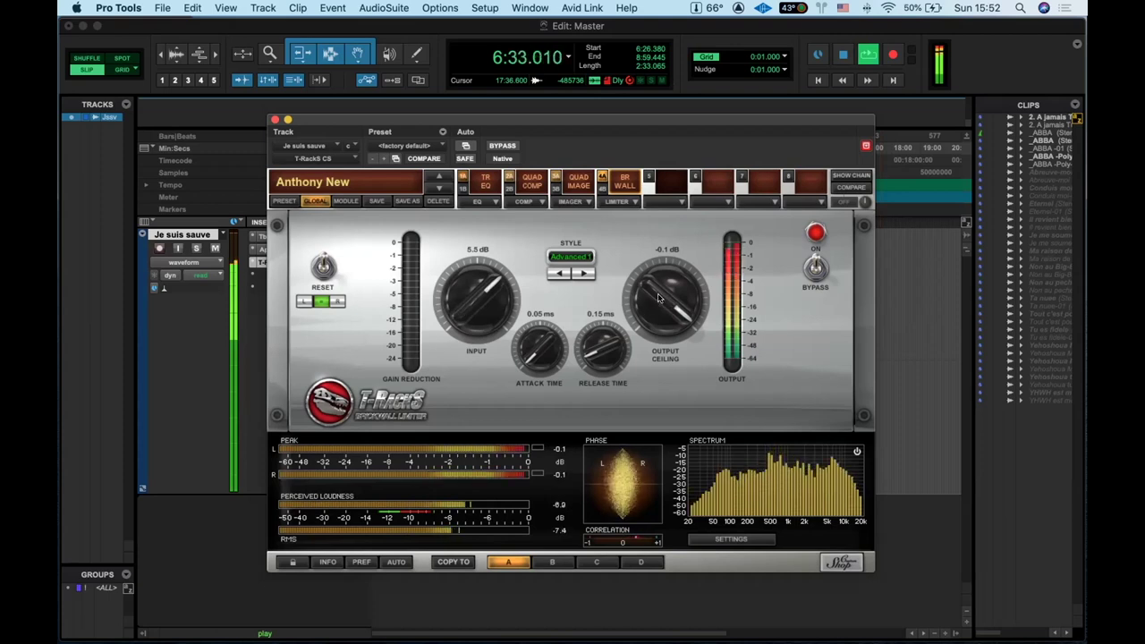
drag(658, 298, 657, 305)
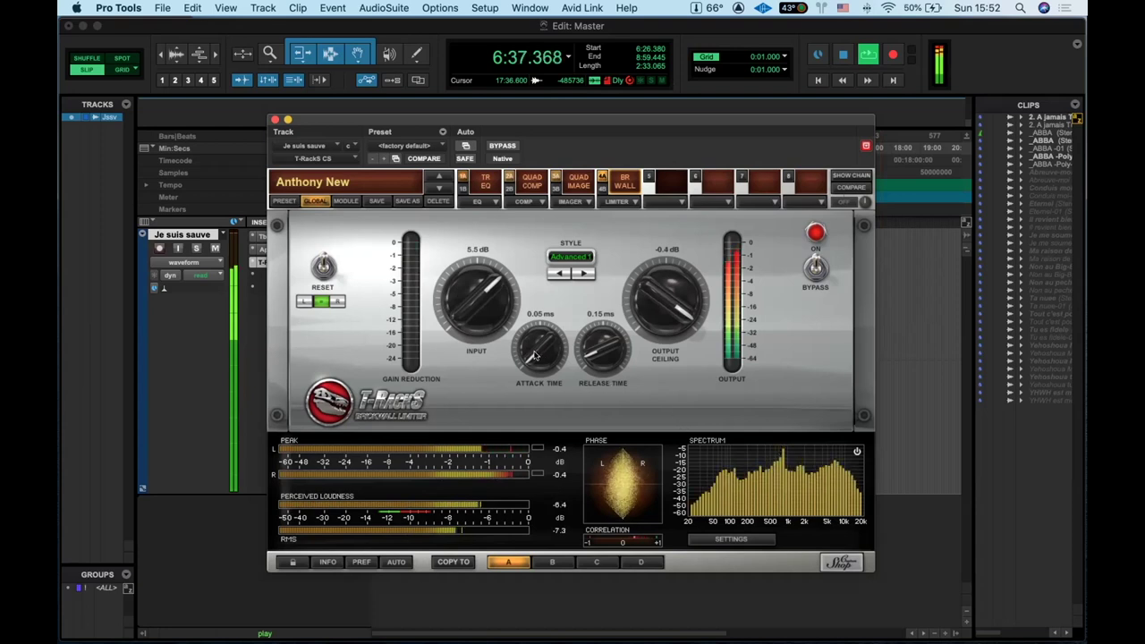
key(space)
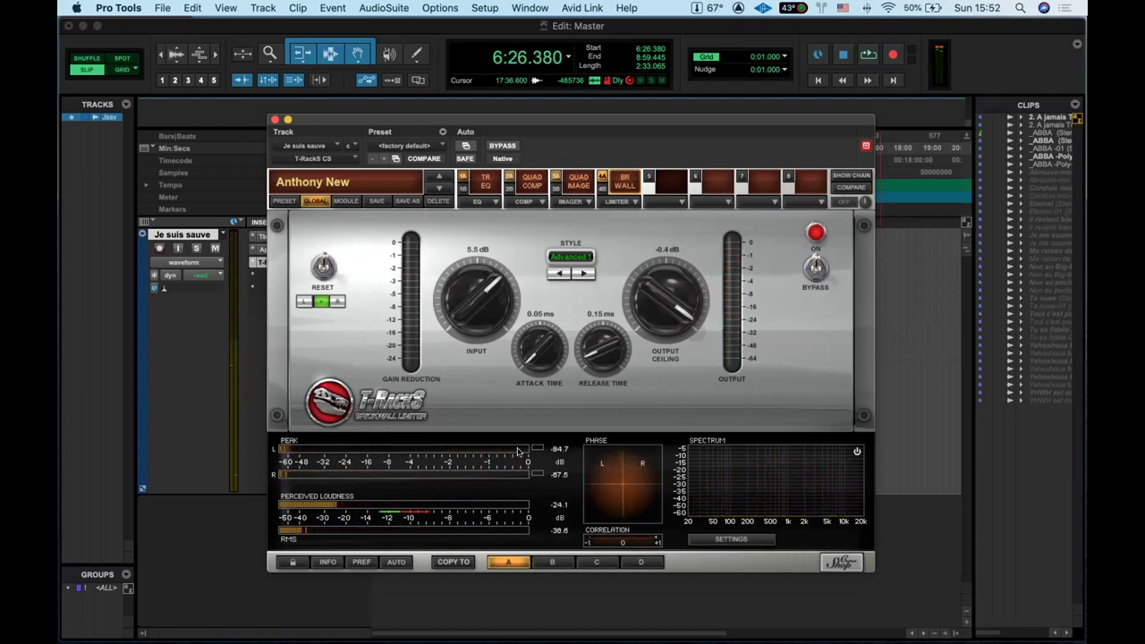
Try output ceilings of -1.7, 0.0 and -0.1 dB during playback, and lower the limiter's input to 4.9 dB.
key(space)
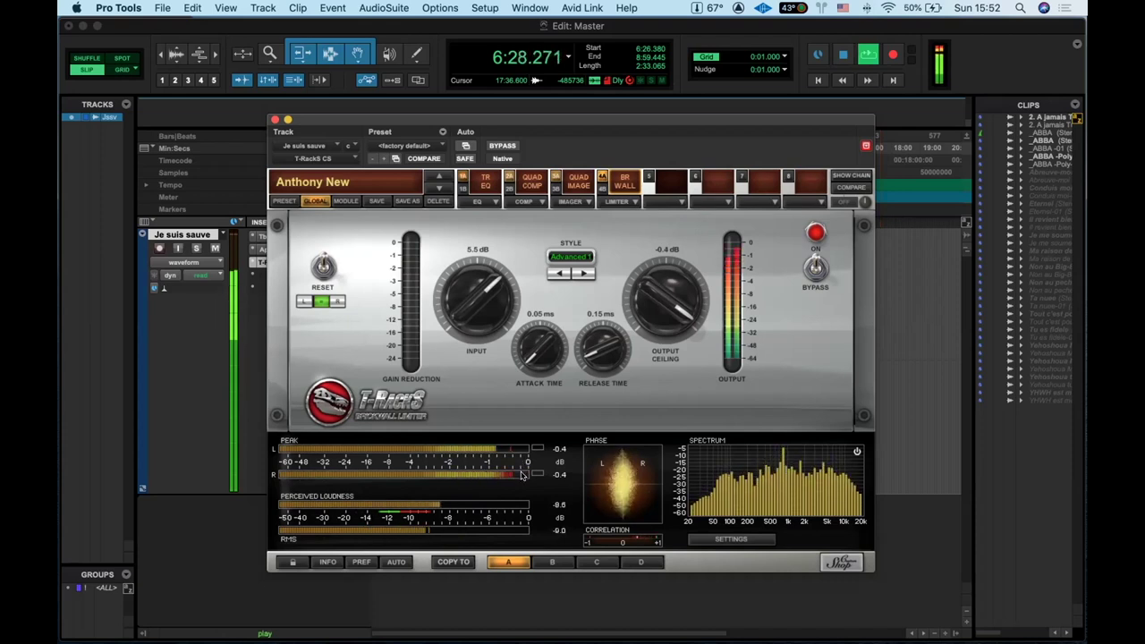
drag(650, 281, 651, 331)
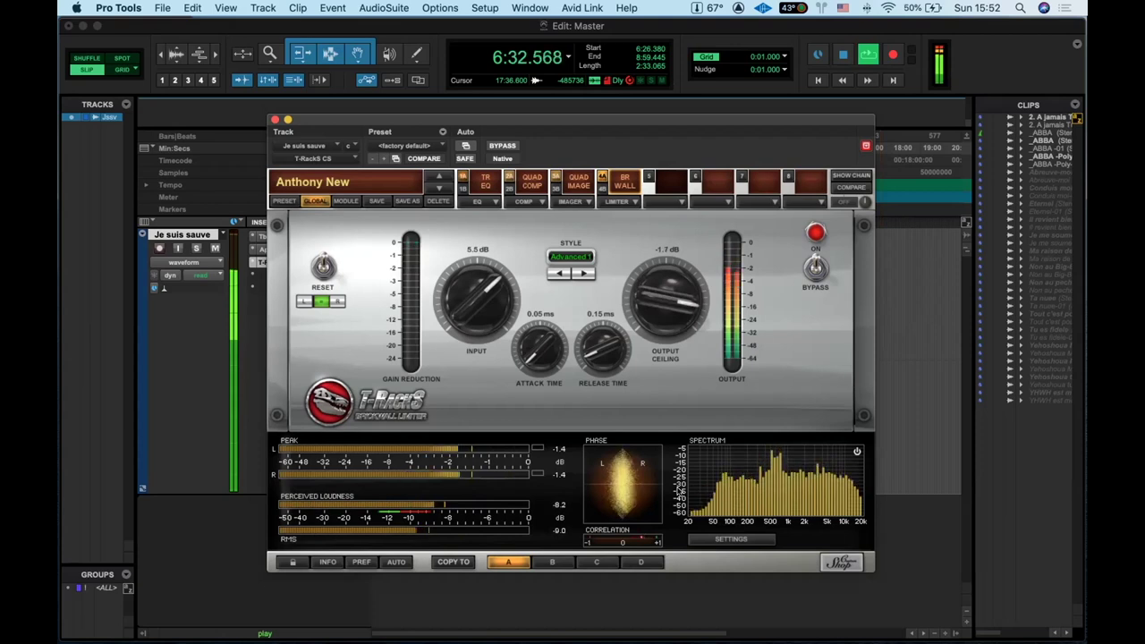
drag(639, 286, 644, 261)
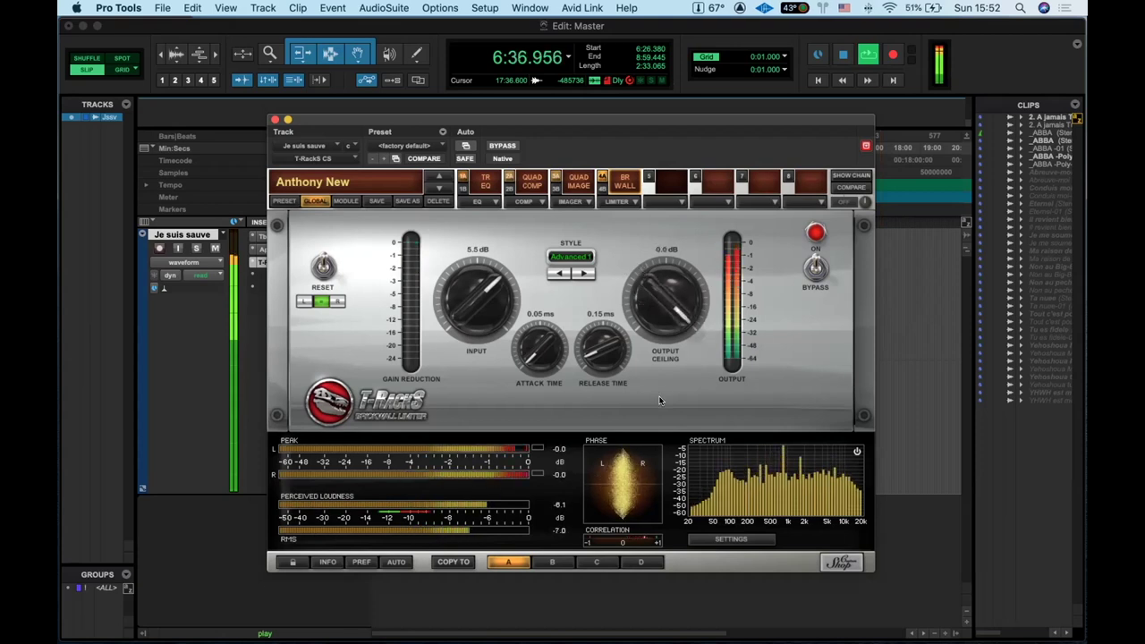
drag(648, 288, 647, 292)
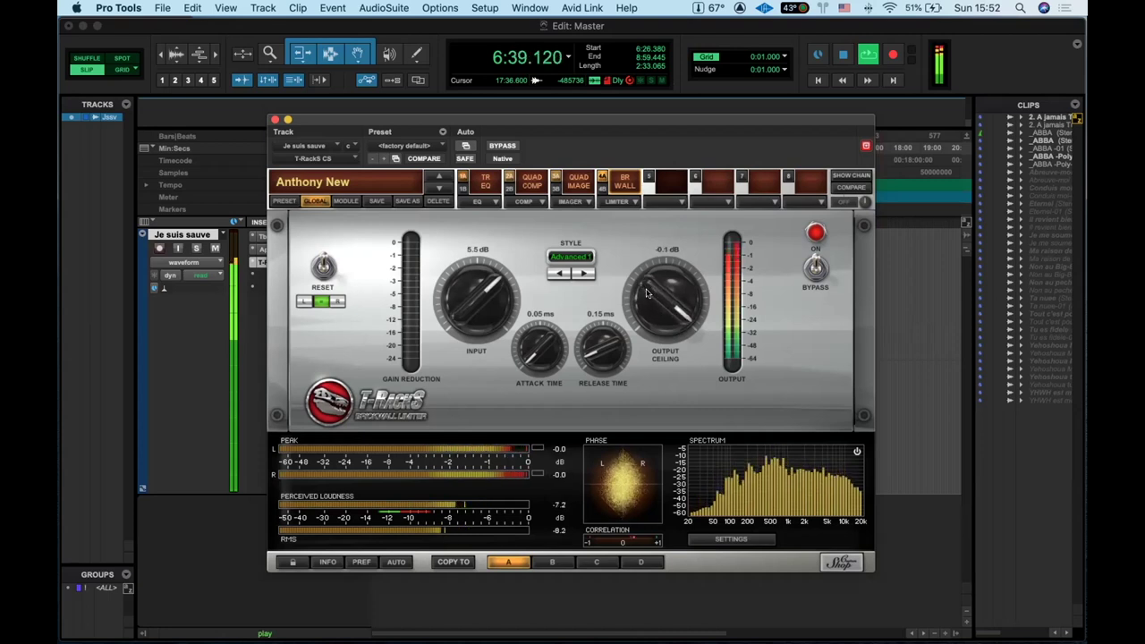
drag(475, 305, 475, 311)
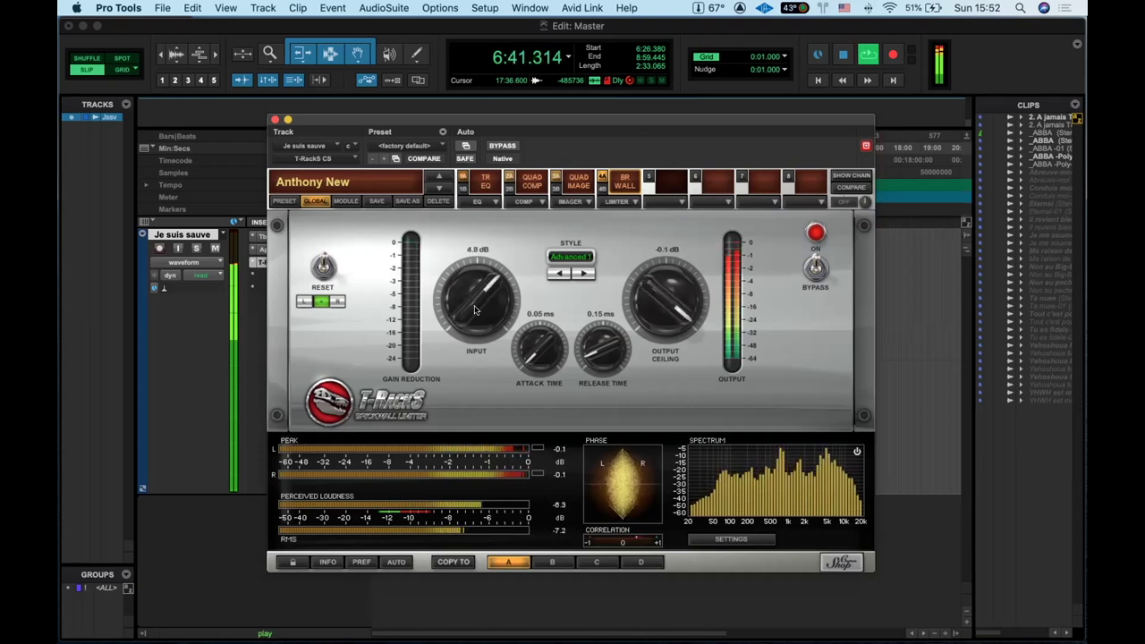
key(space)
Reload the "Anthony New" preset to discard the limiter changes, and play the passage again.
click(438, 188)
click(438, 176)
key(space)
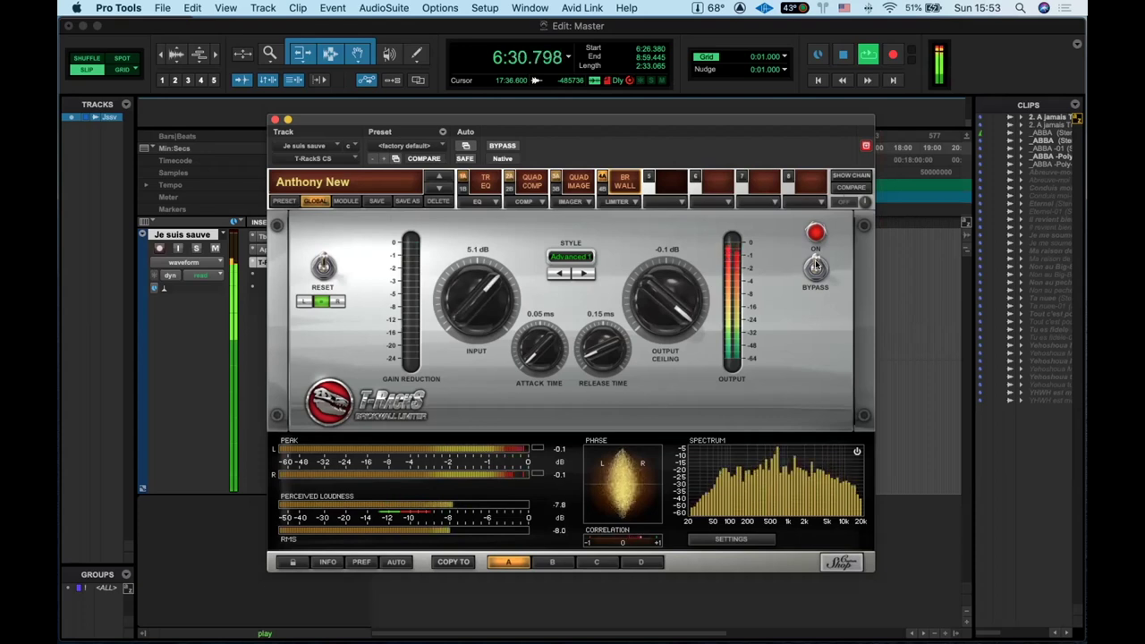
key(space)
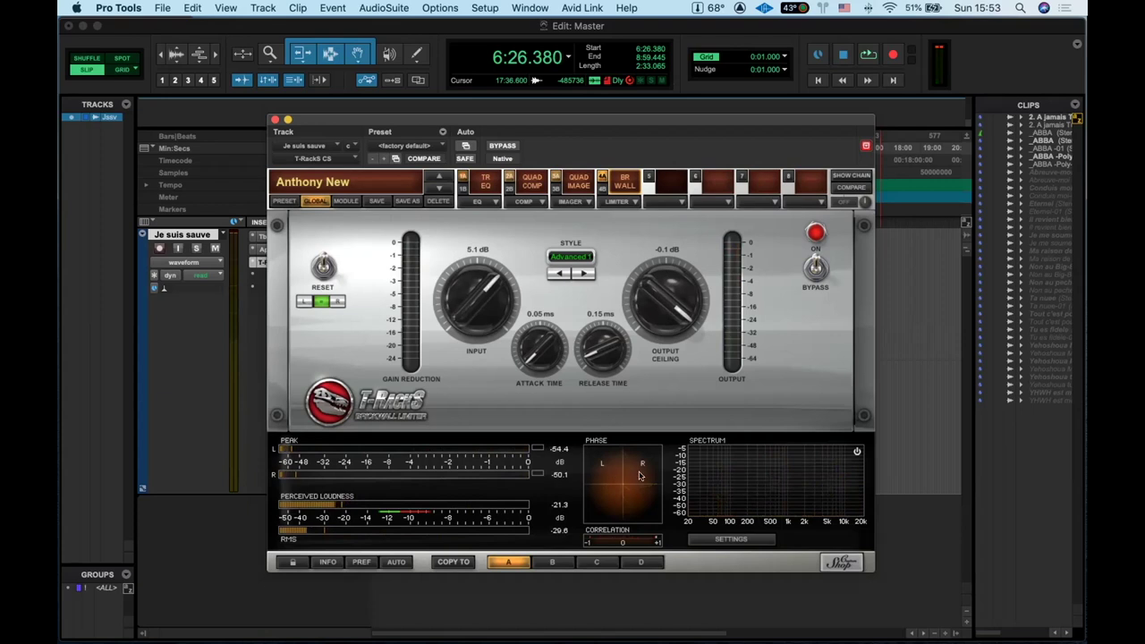
Replay the passage twice to examine the phase meter.
key(space)
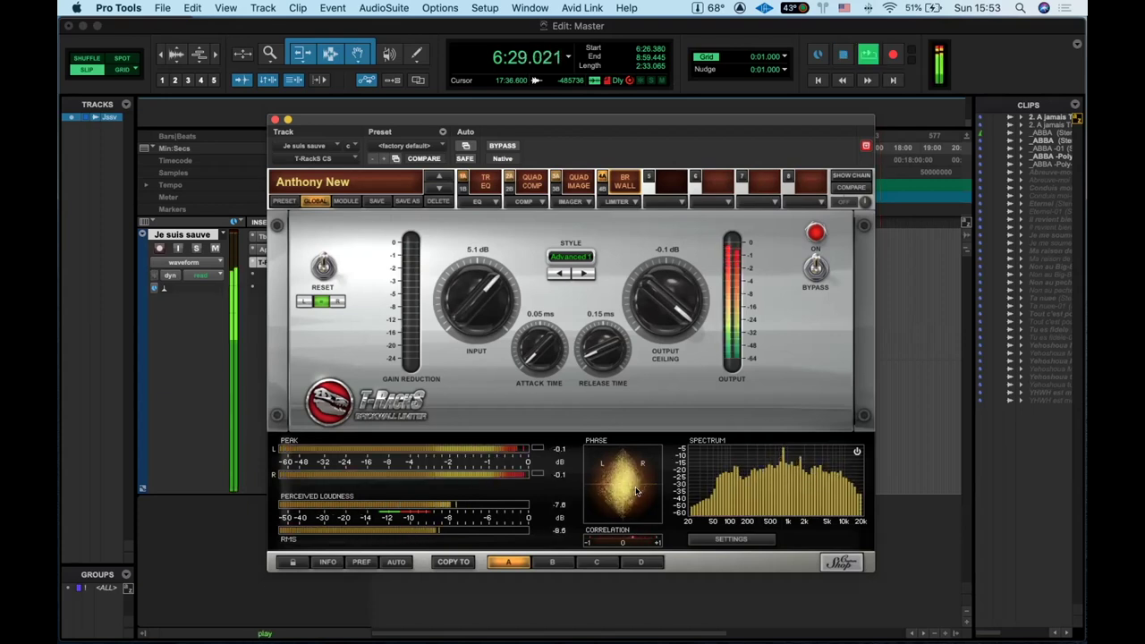
key(space)
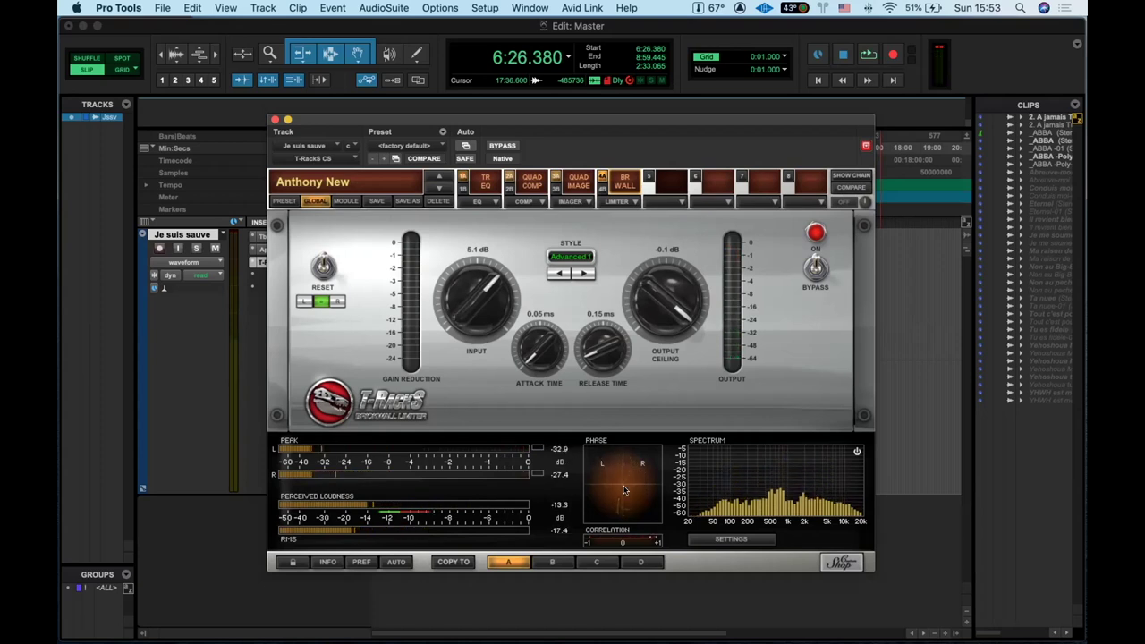
key(space)
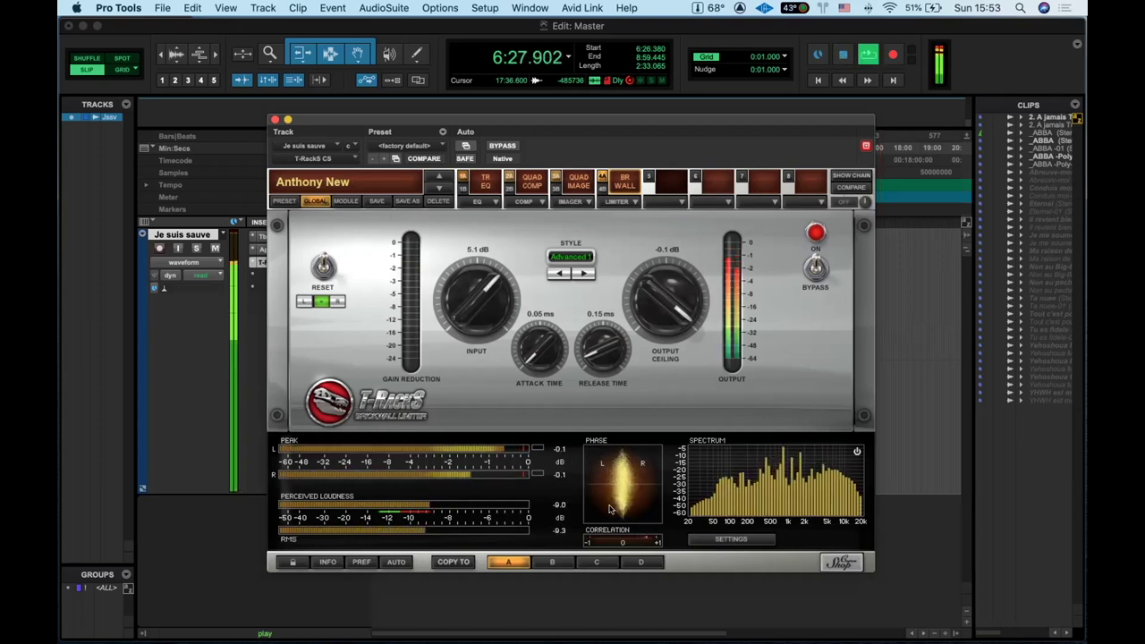
key(space)
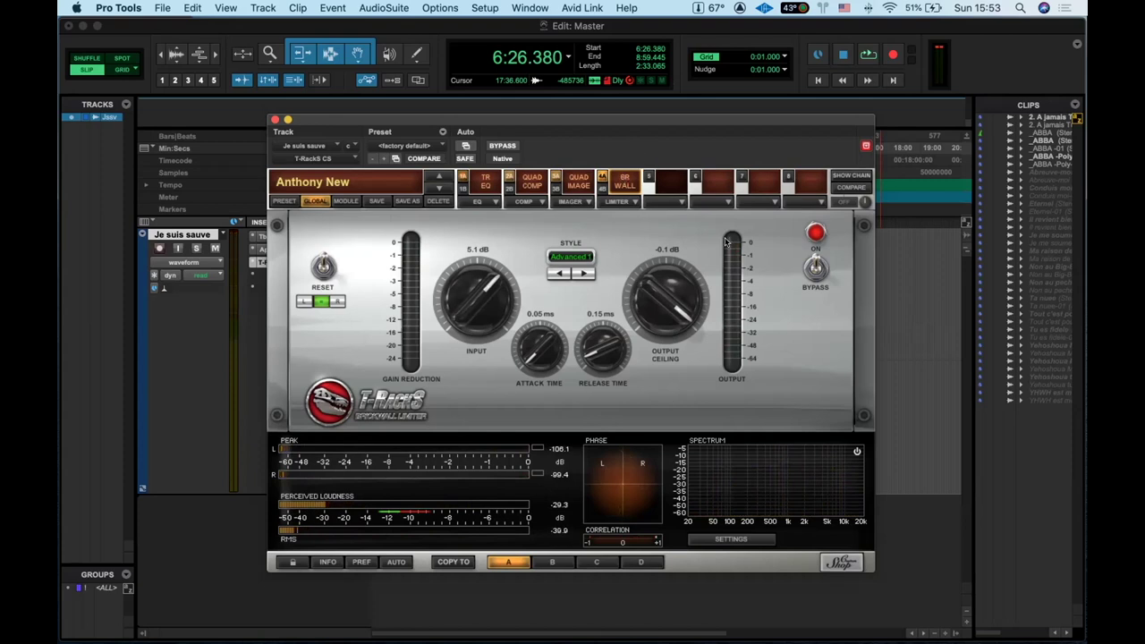
Play the passage with the limiter bypassed, and switch it back on during playback to compare.
click(816, 267)
key(space)
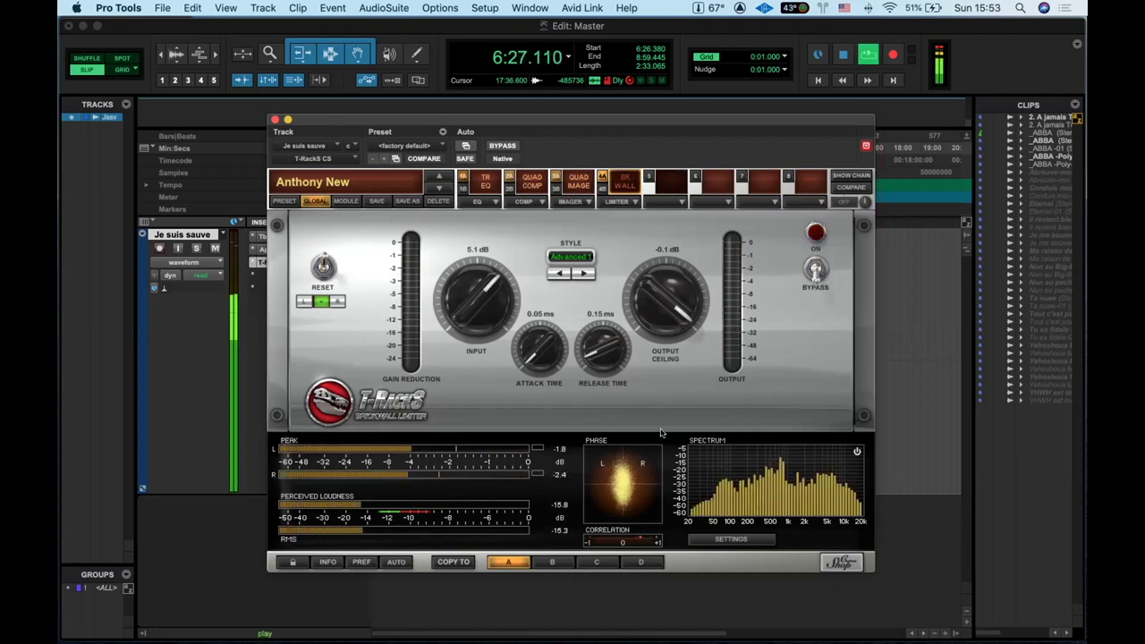
click(815, 268)
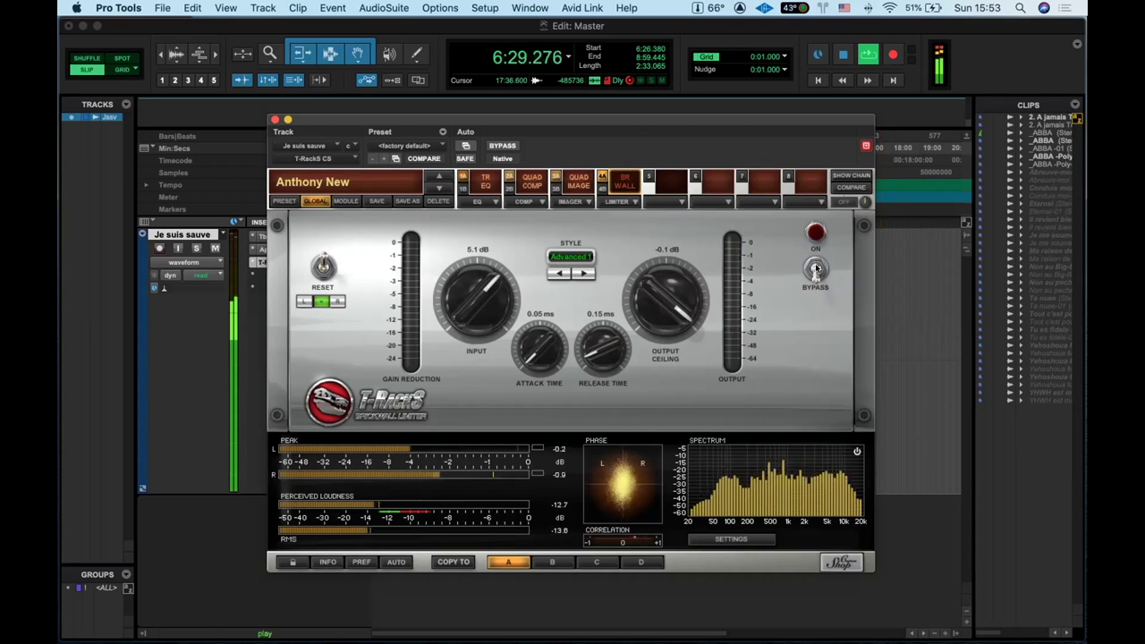
click(815, 268)
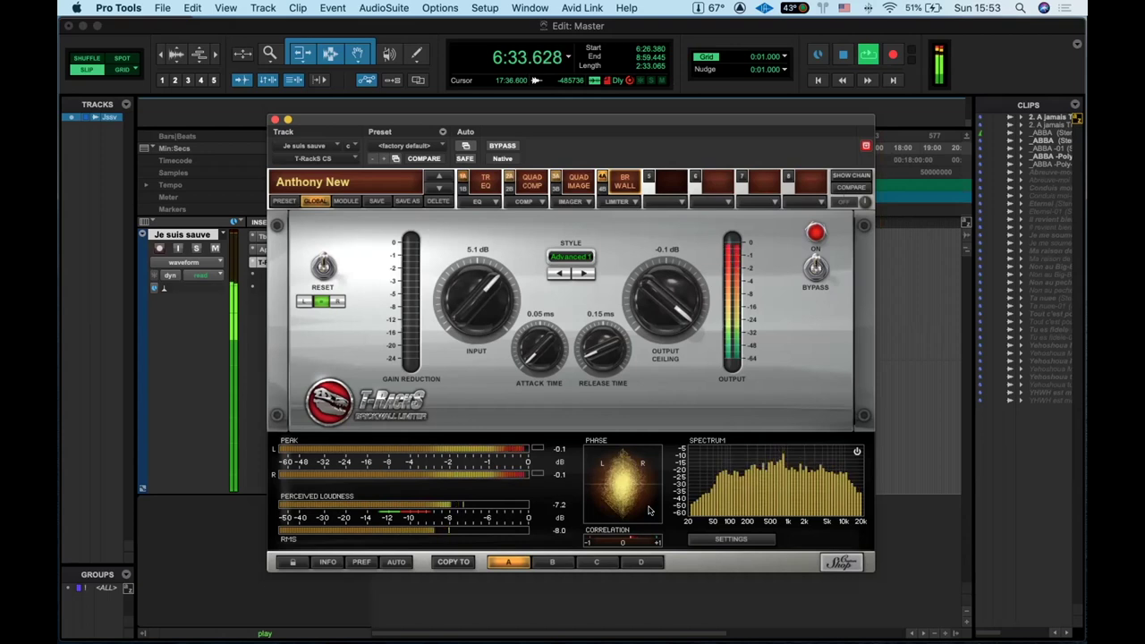
Replay short parts of the selected passage through the Brickwall Limiter, and close the T-RackS window.
key(space)
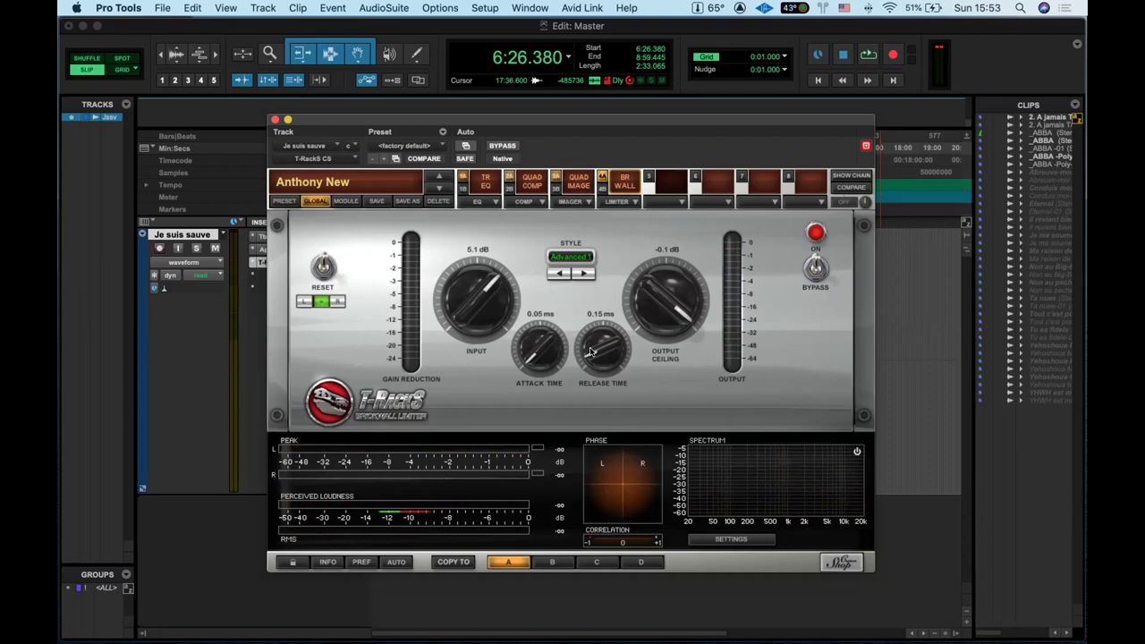
key(space)
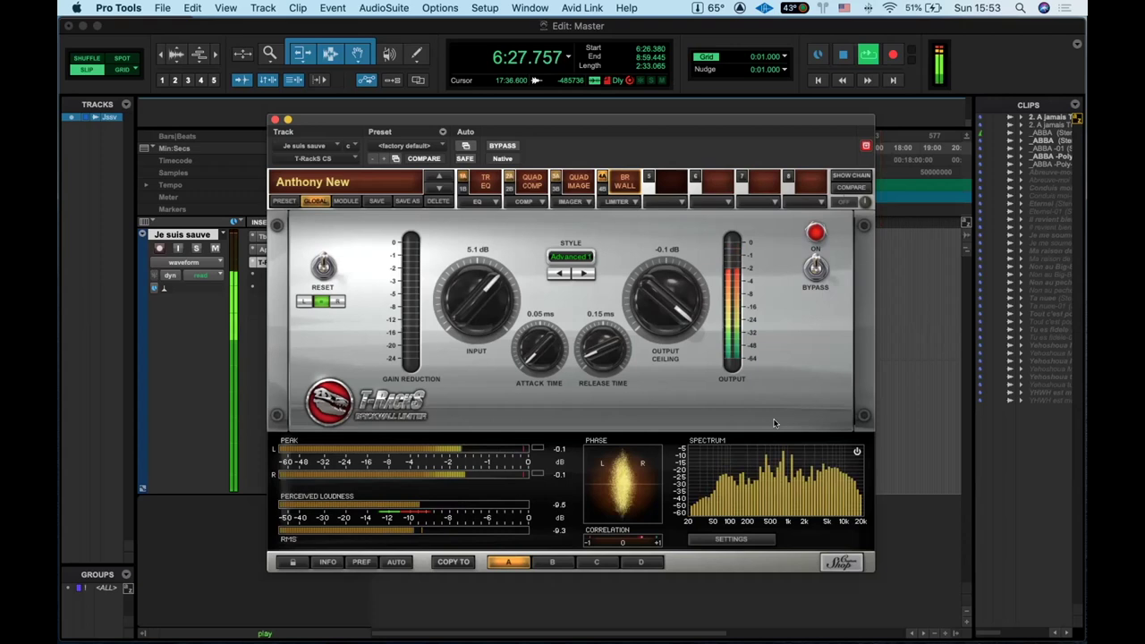
key(space)
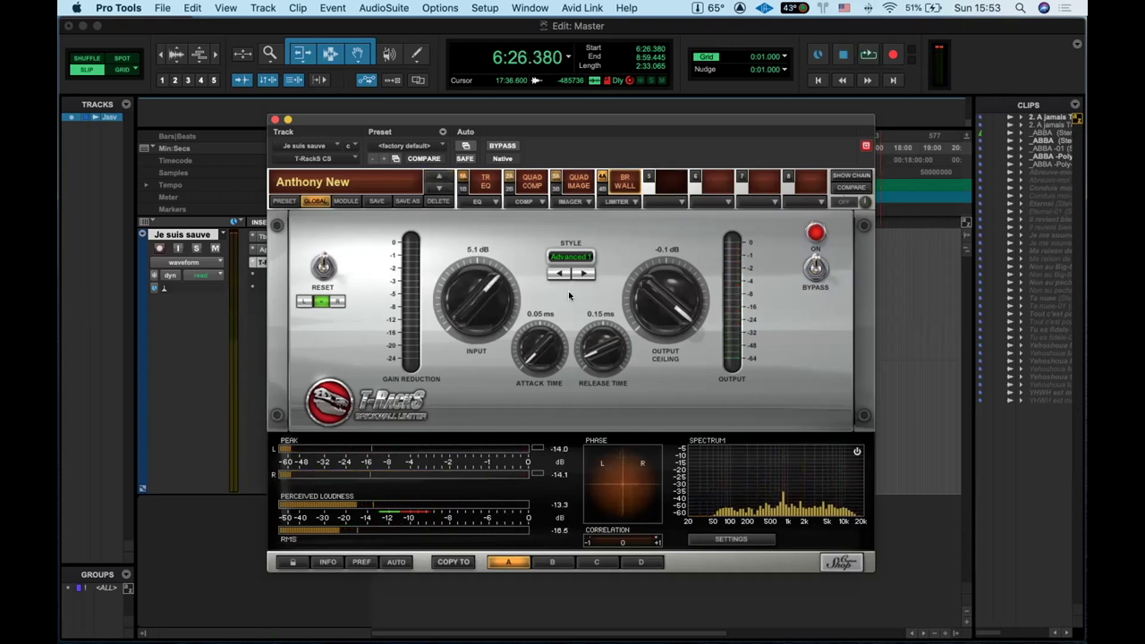
key(space)
key(space)
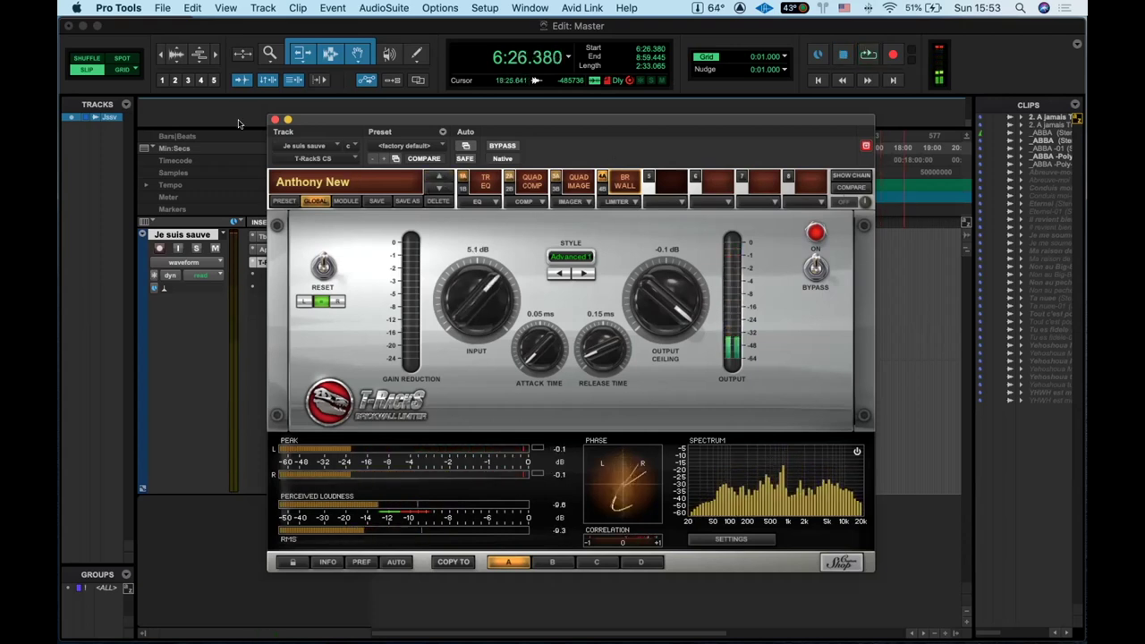
click(276, 119)
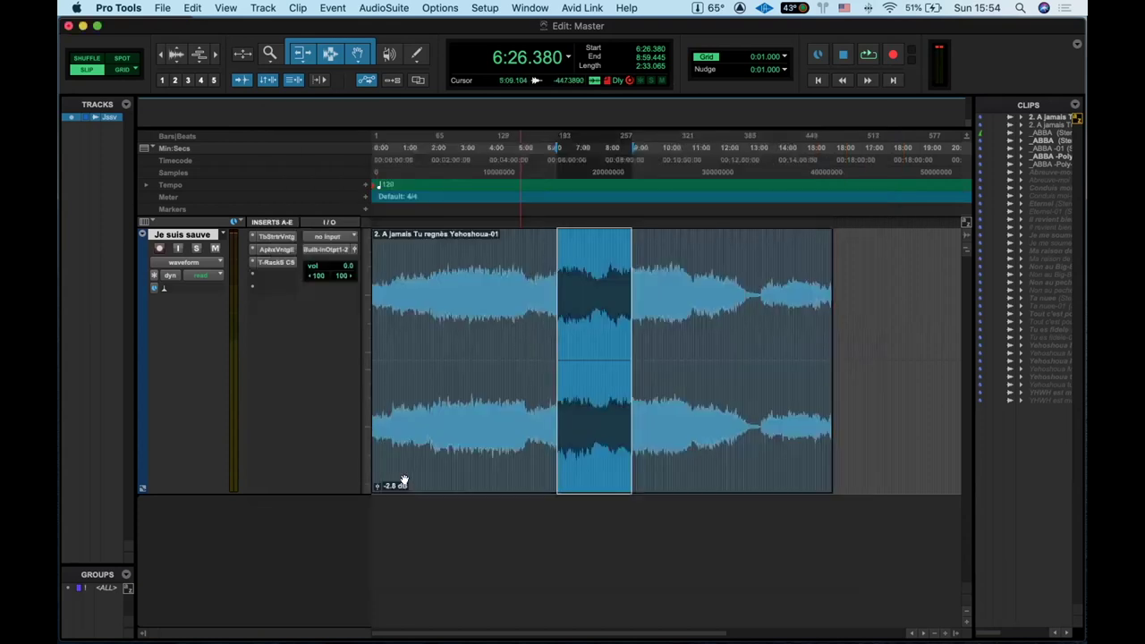
Select the whole "2. A jamais Tu regnès Yehoshoua-01" clip and lower its clip gain to -3.8 dB.
click(375, 484)
key(ctrl+shift+Down)
click(672, 388)
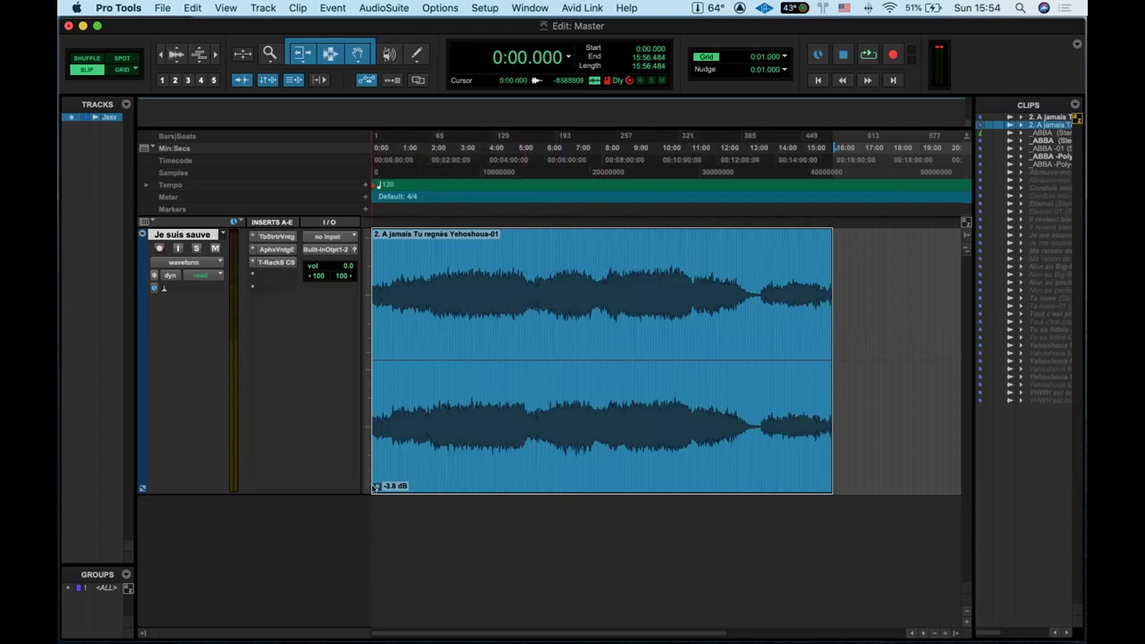
Try clip gains of +2.6 dB and +0.1 dB on the song, and set it back to -3.8 dB.
drag(373, 488, 375, 486)
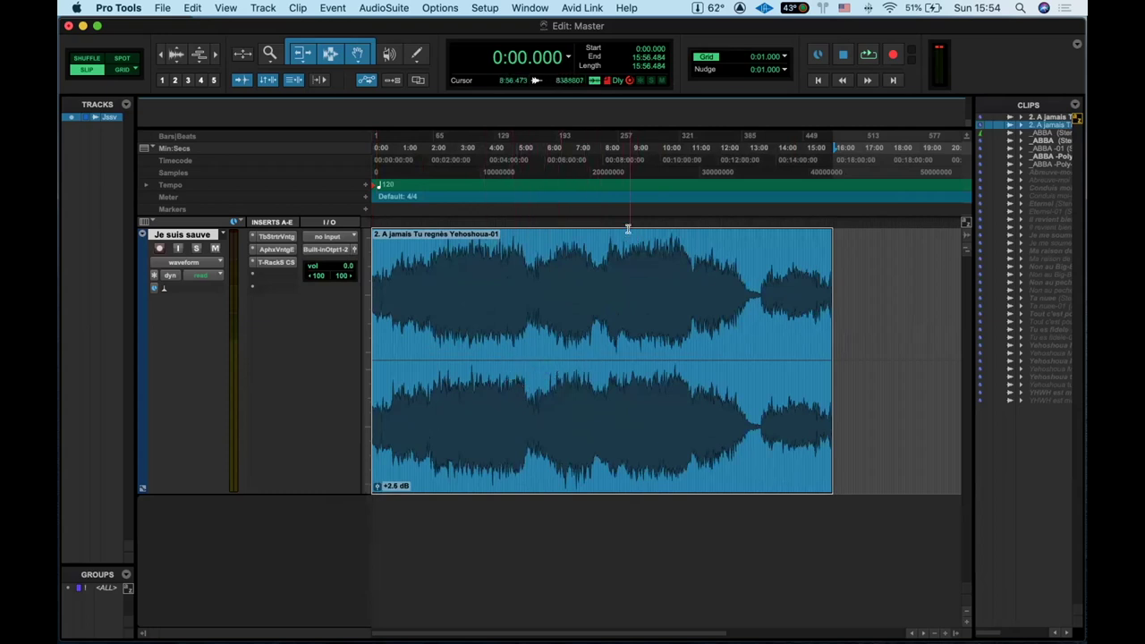
drag(376, 486, 375, 489)
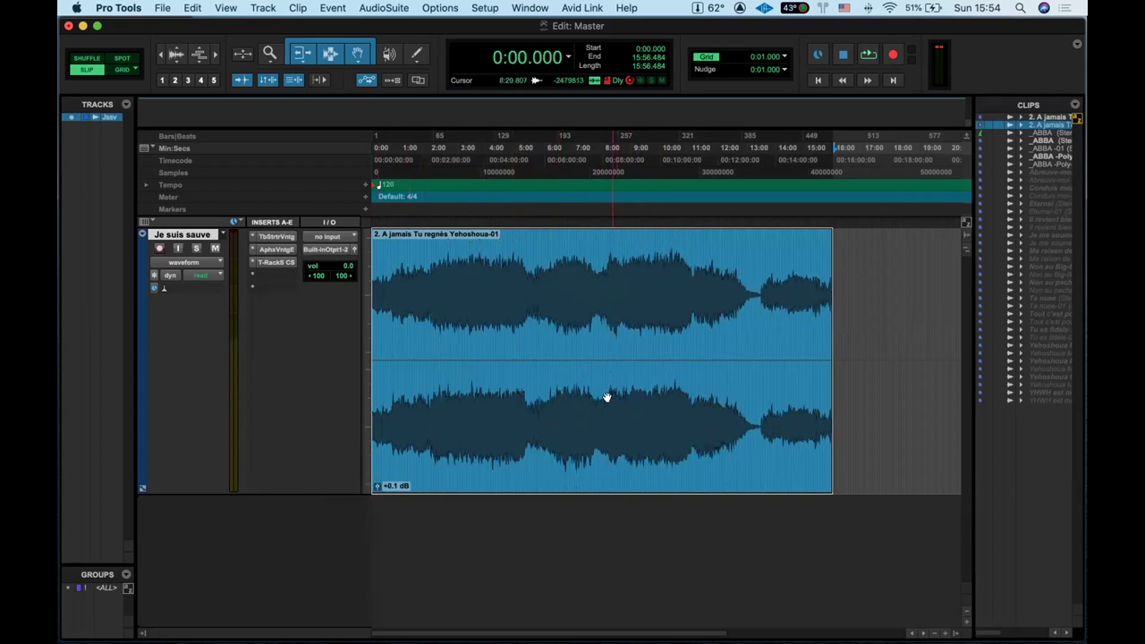
drag(376, 488, 376, 487)
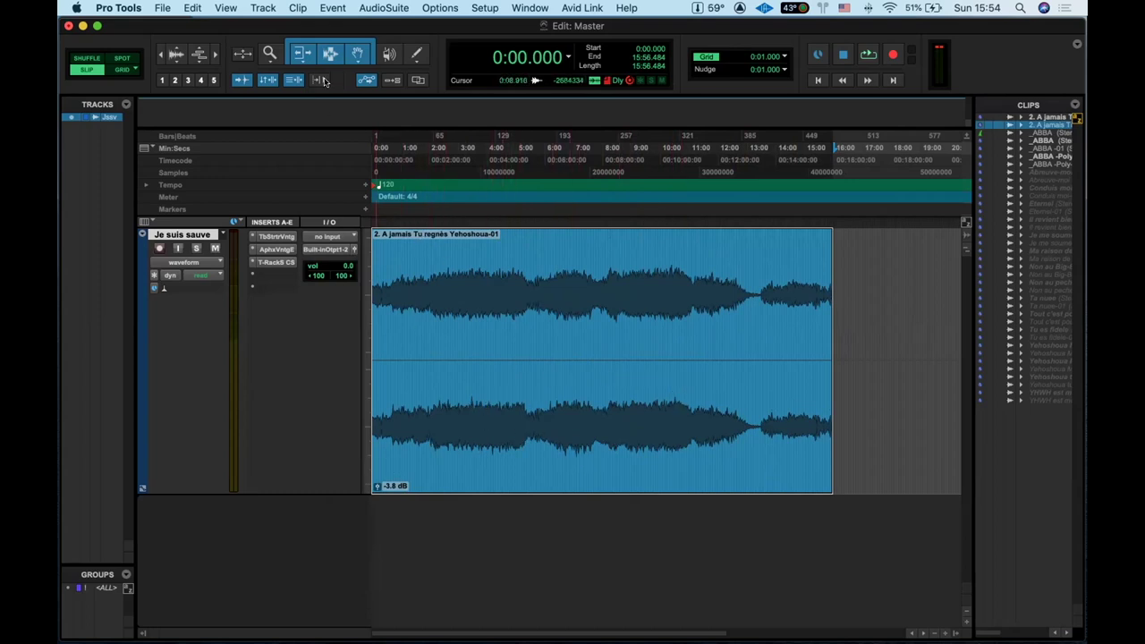
Switch to Finder, close the "Adonai Live 2021" folder window and return to Pro Tools.
key(super+Tab)
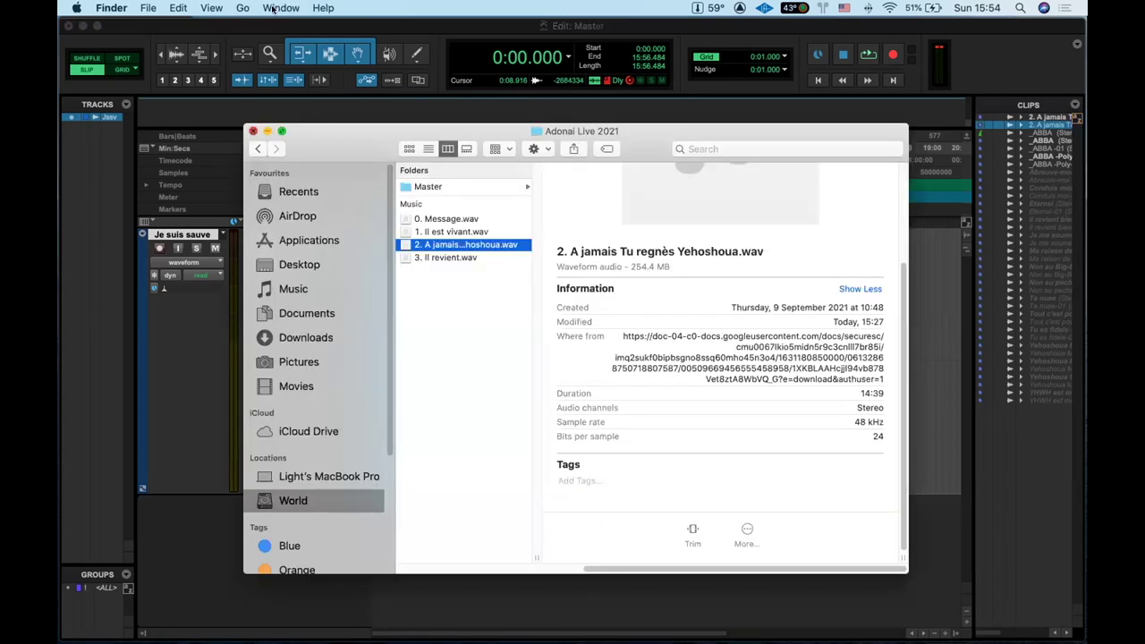
click(252, 131)
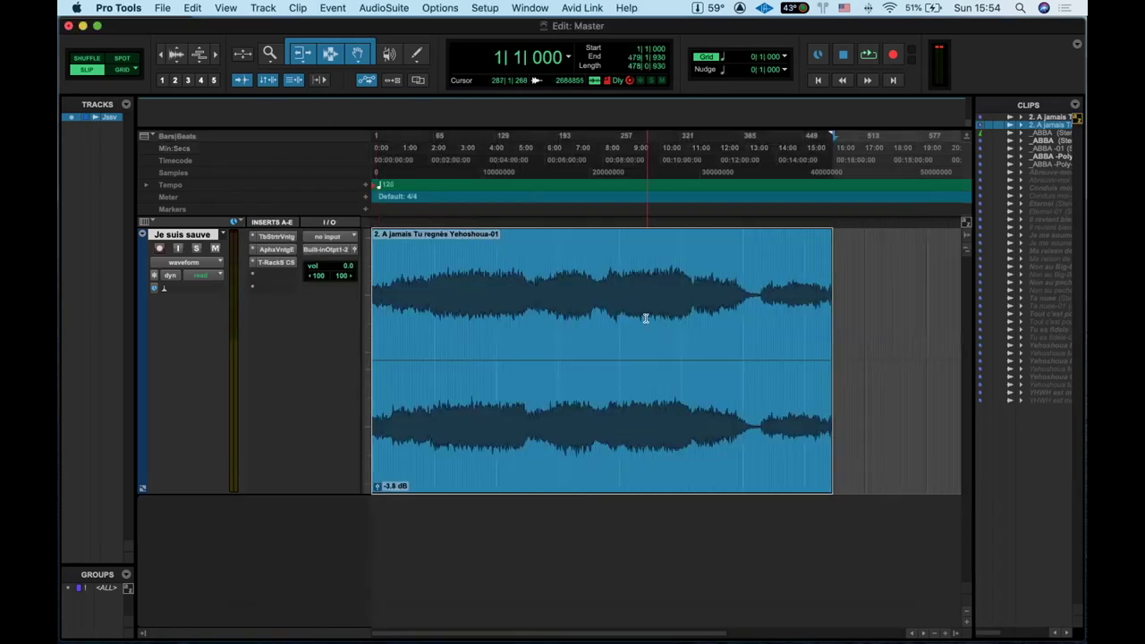
Play the song from its beginning and from around bar 168, and stop the playback.
click(402, 164)
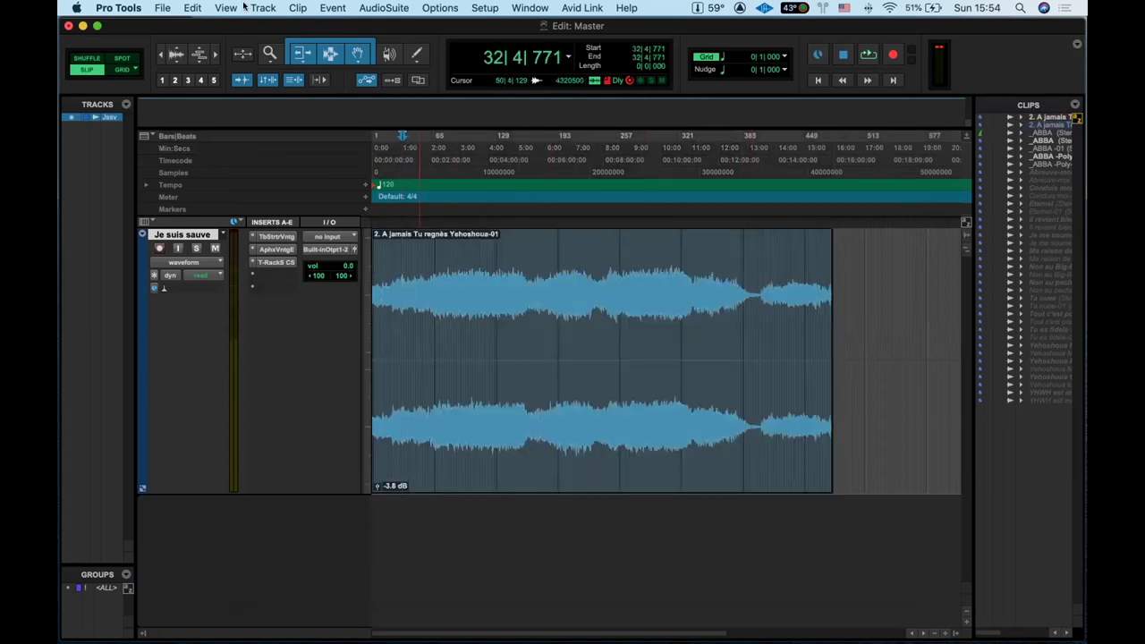
key(Return)
key(space)
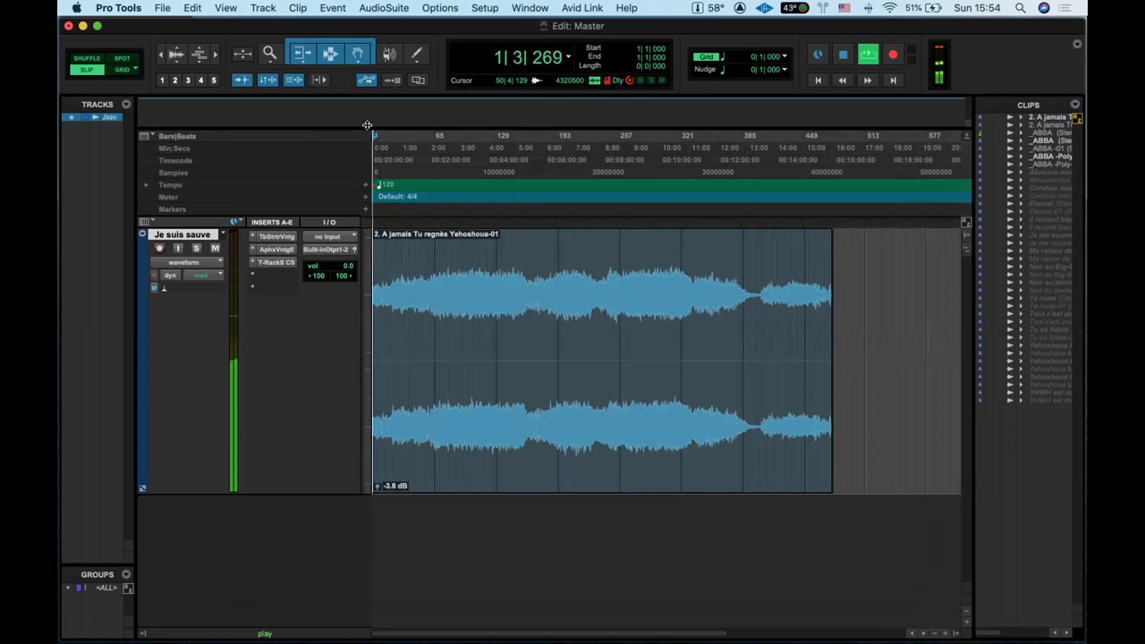
click(531, 280)
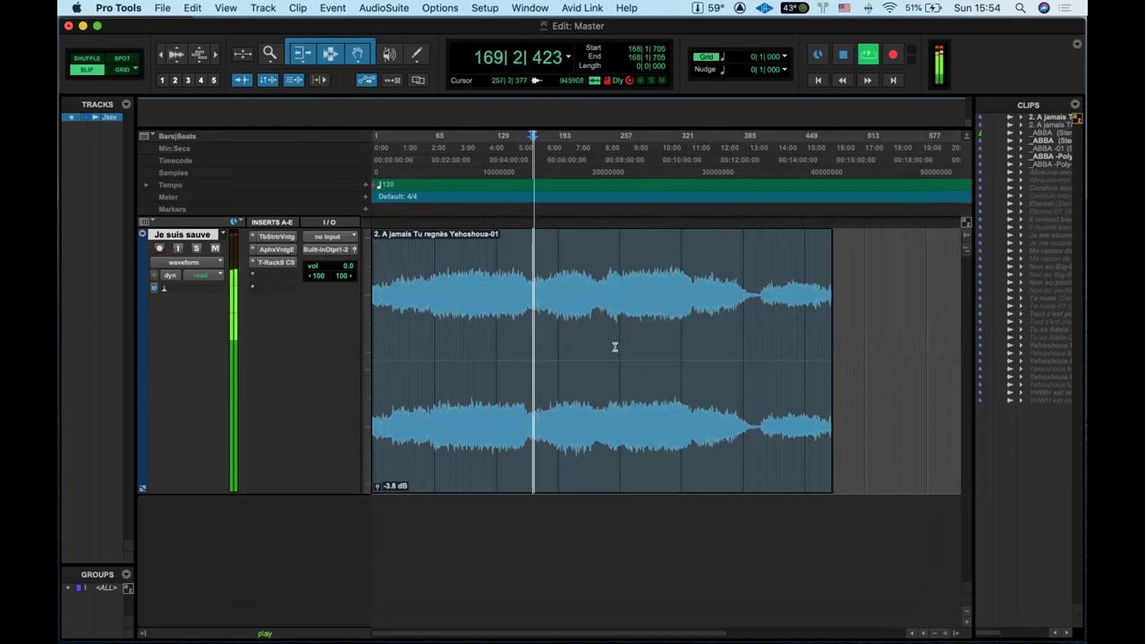
key(space)
click(572, 297)
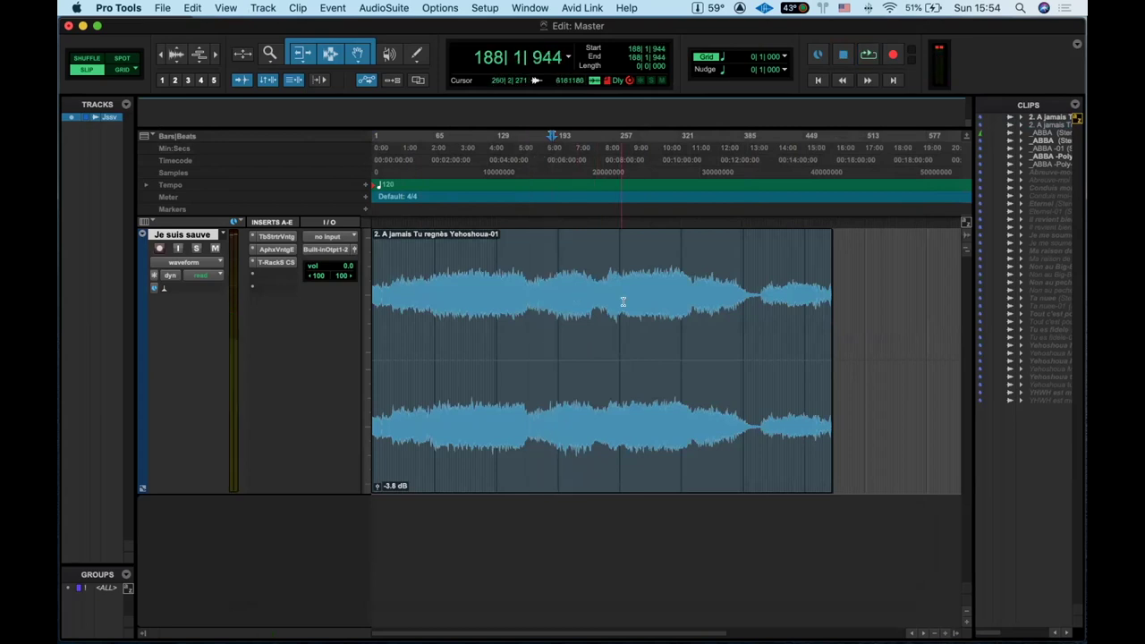
Select the whole song clip, and view the Tube Saturator Vintage insert's settings before closing it.
double_click(706, 337)
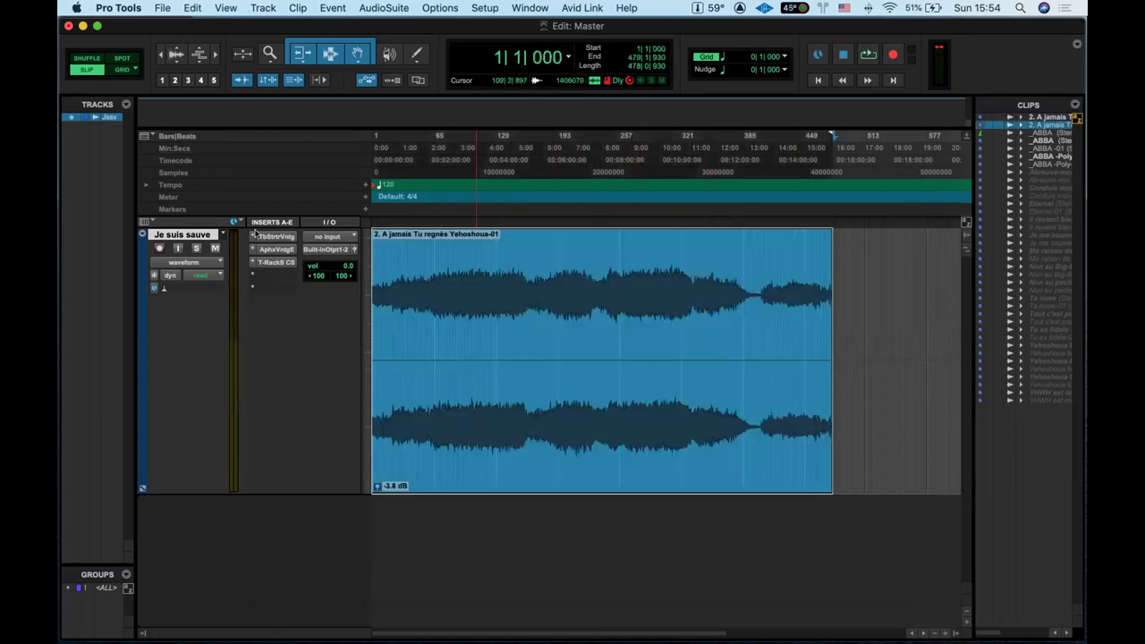
click(276, 237)
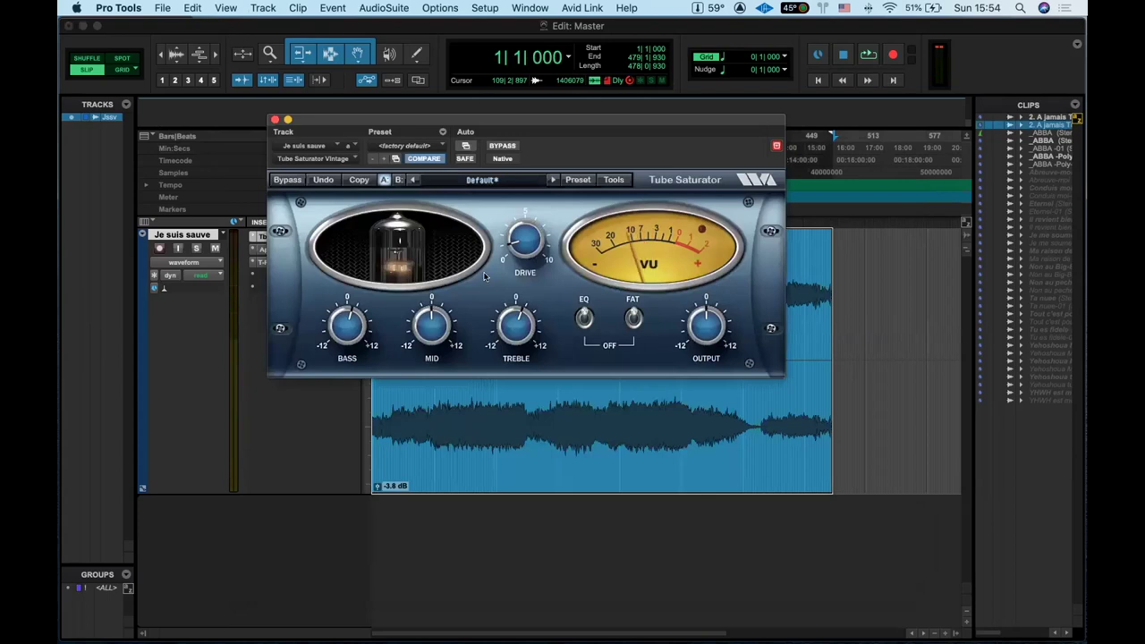
click(274, 119)
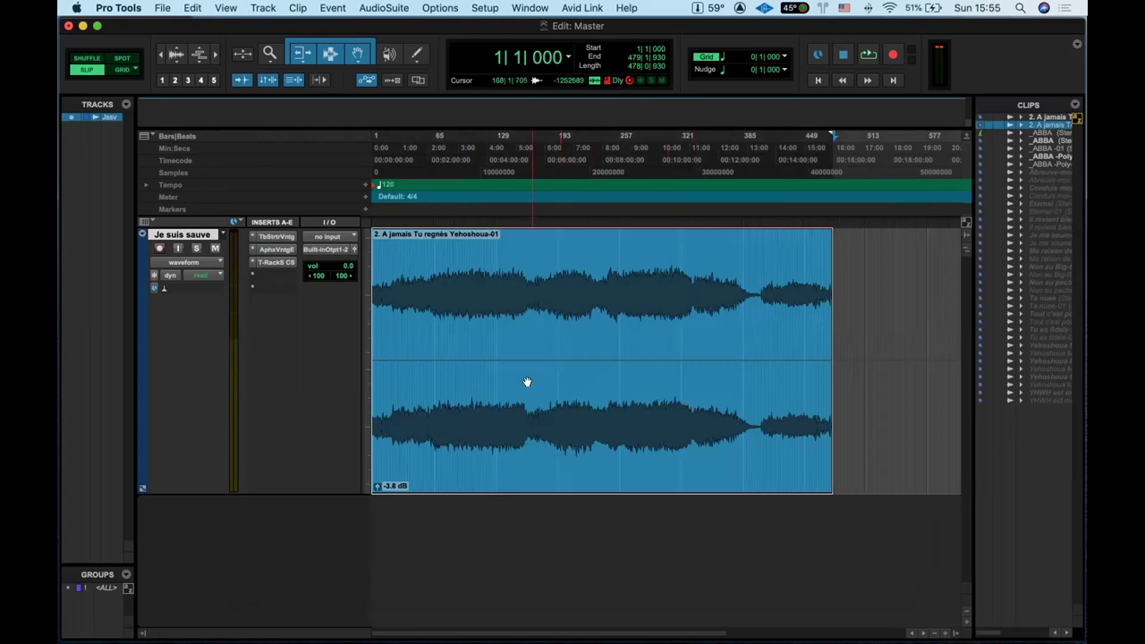
Set up a Bounce Mix of the whole selected clip with the file name "A jamais tu regnes".
click(899, 350)
click(632, 378)
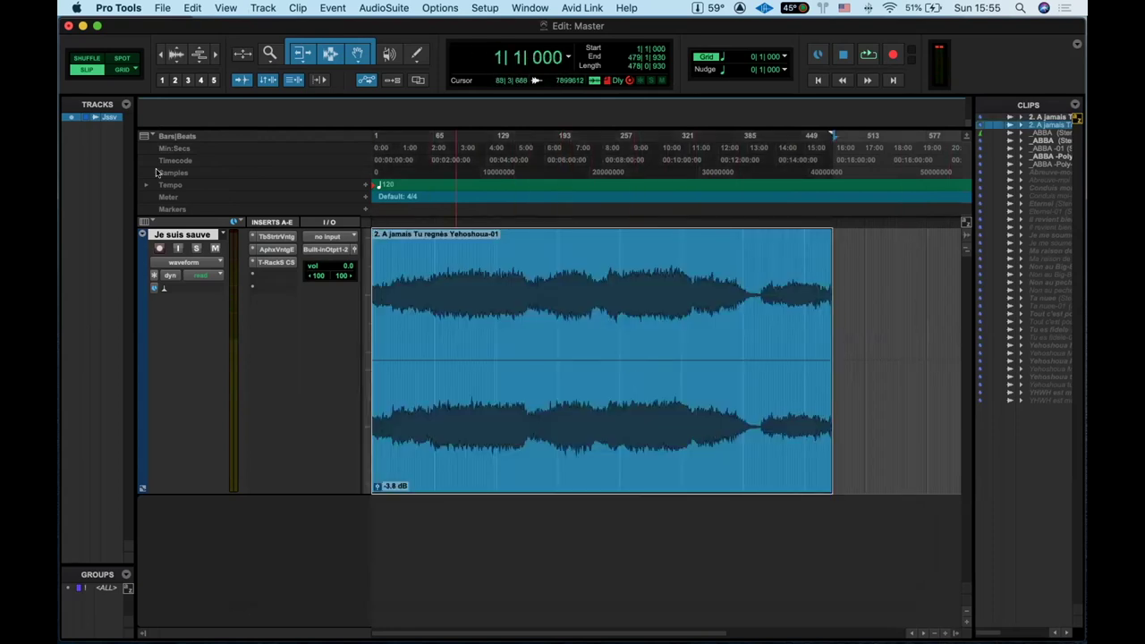
click(159, 7)
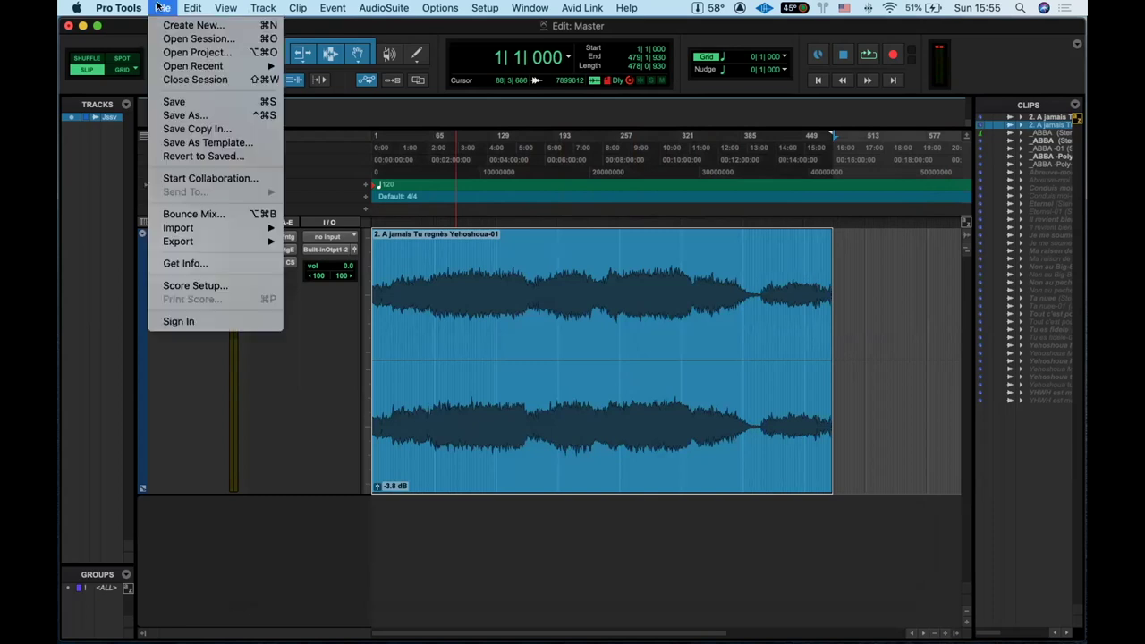
click(222, 211)
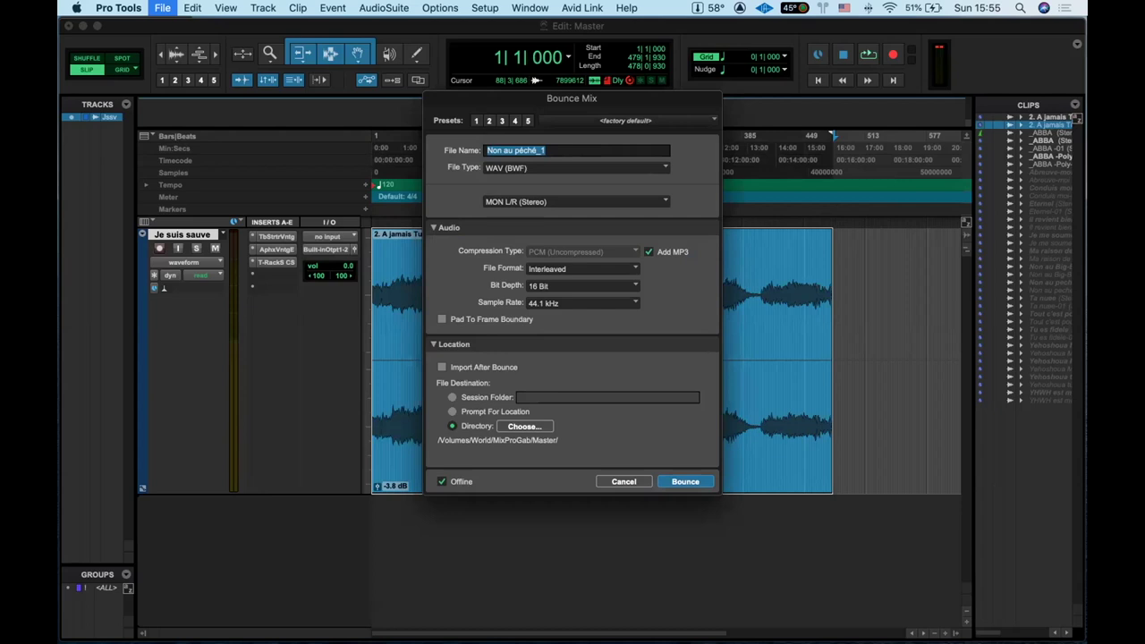
text(A jamais tu regenes)
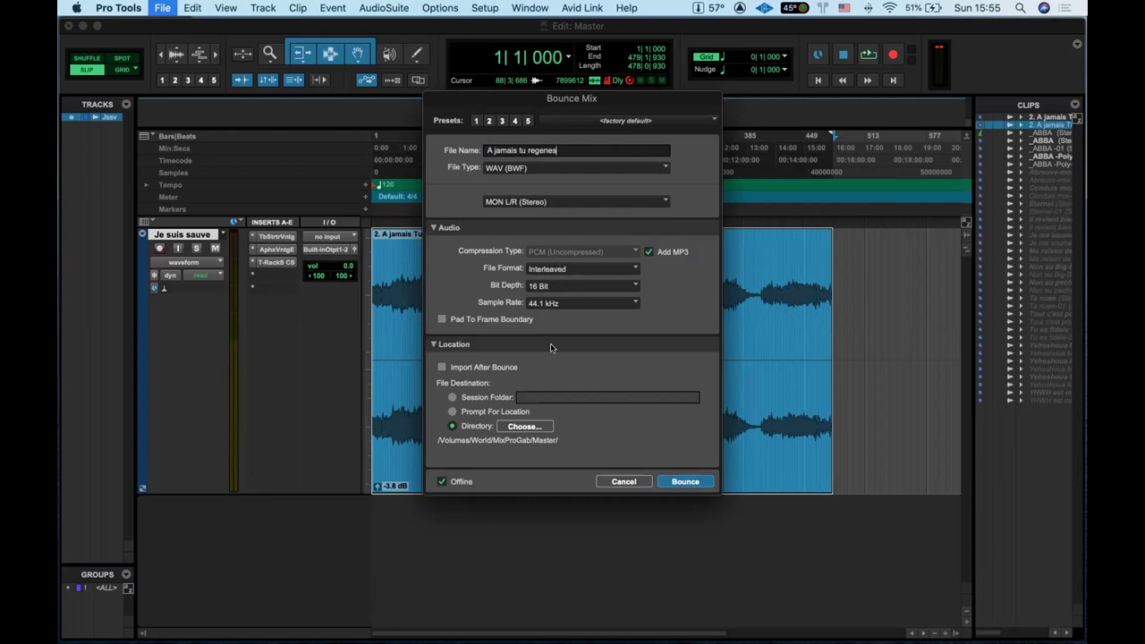
Set the bounce destination to the "Master" folder inside "Adonai Live 2021".
click(528, 429)
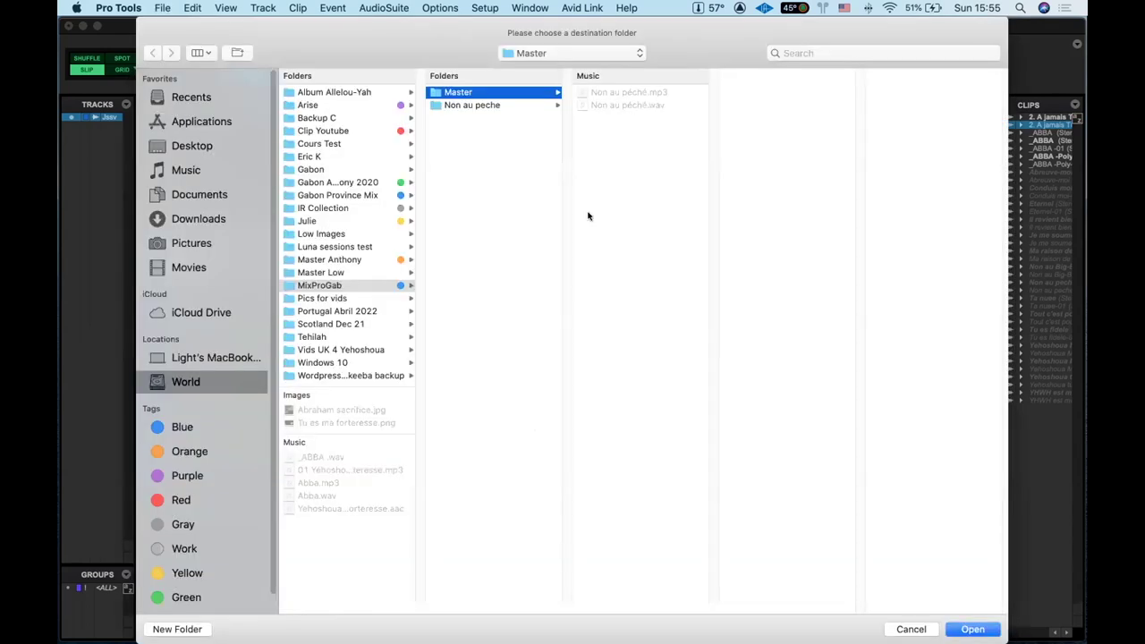
click(314, 259)
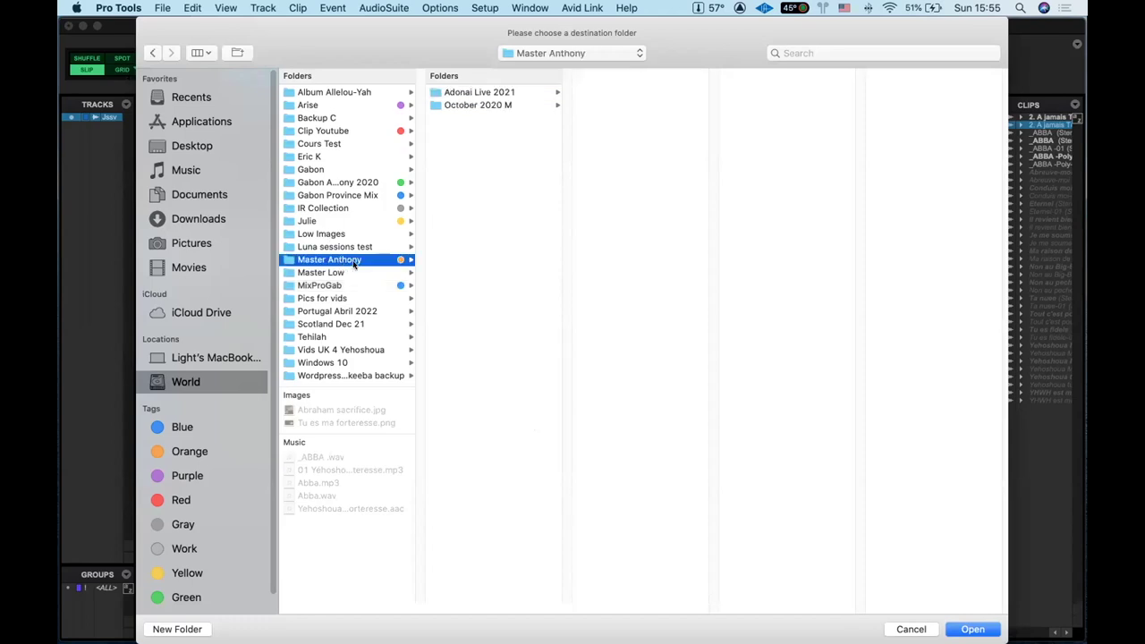
click(477, 95)
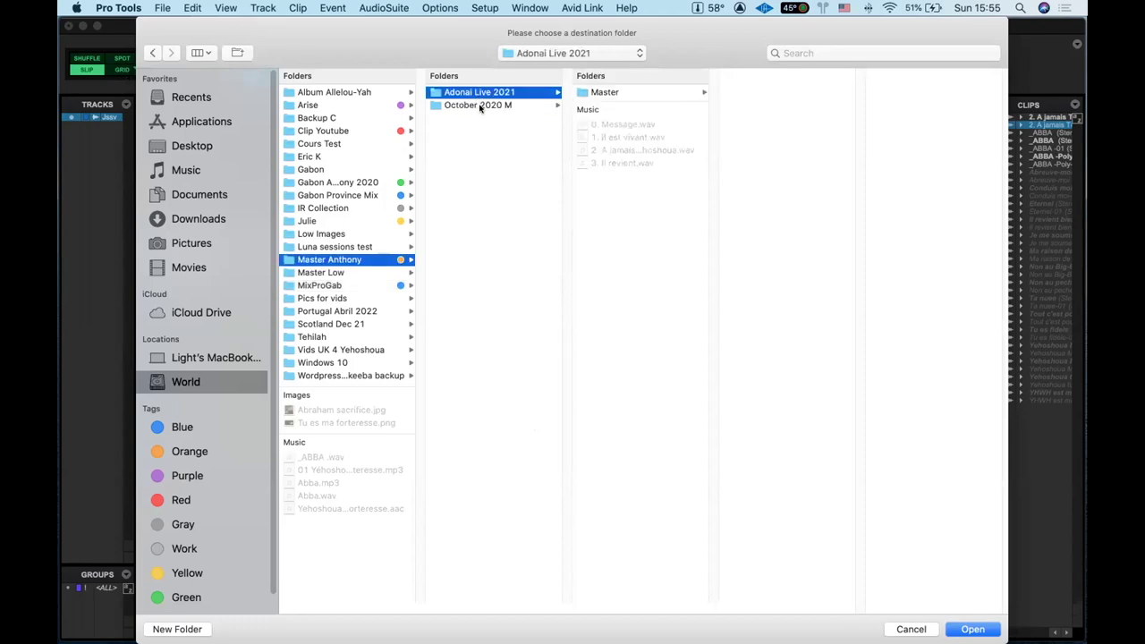
click(479, 106)
click(479, 93)
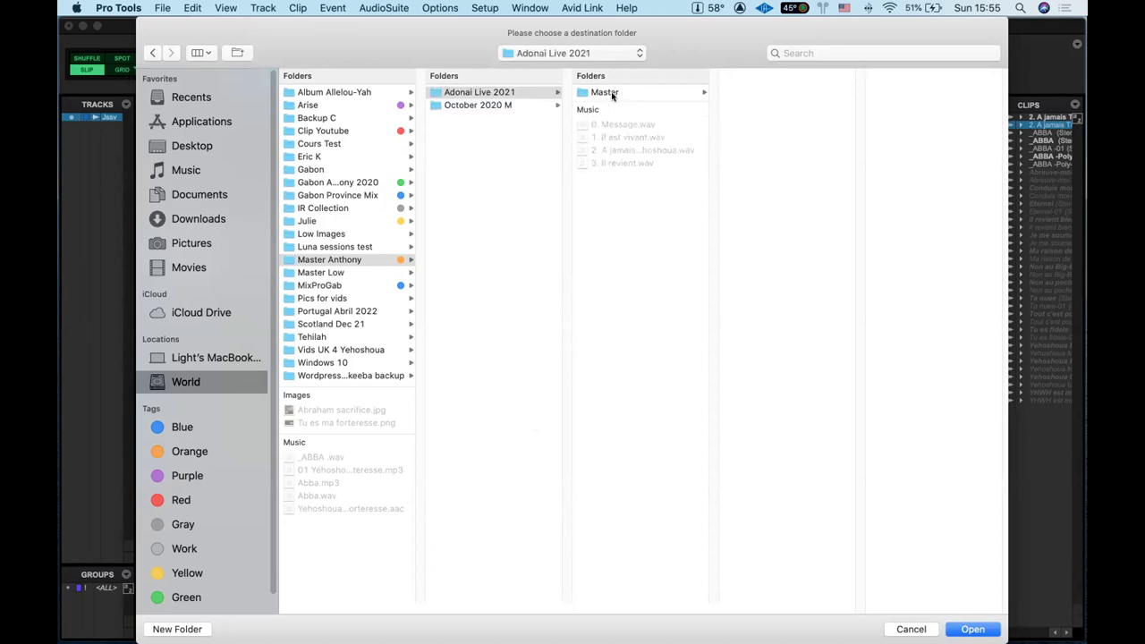
click(611, 94)
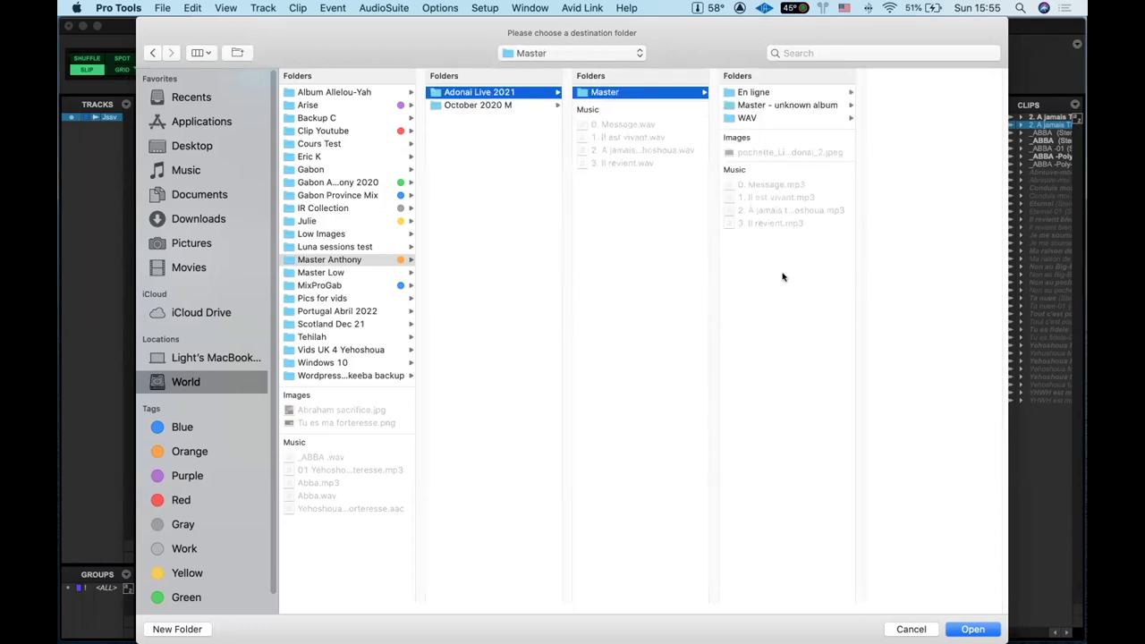
click(805, 218)
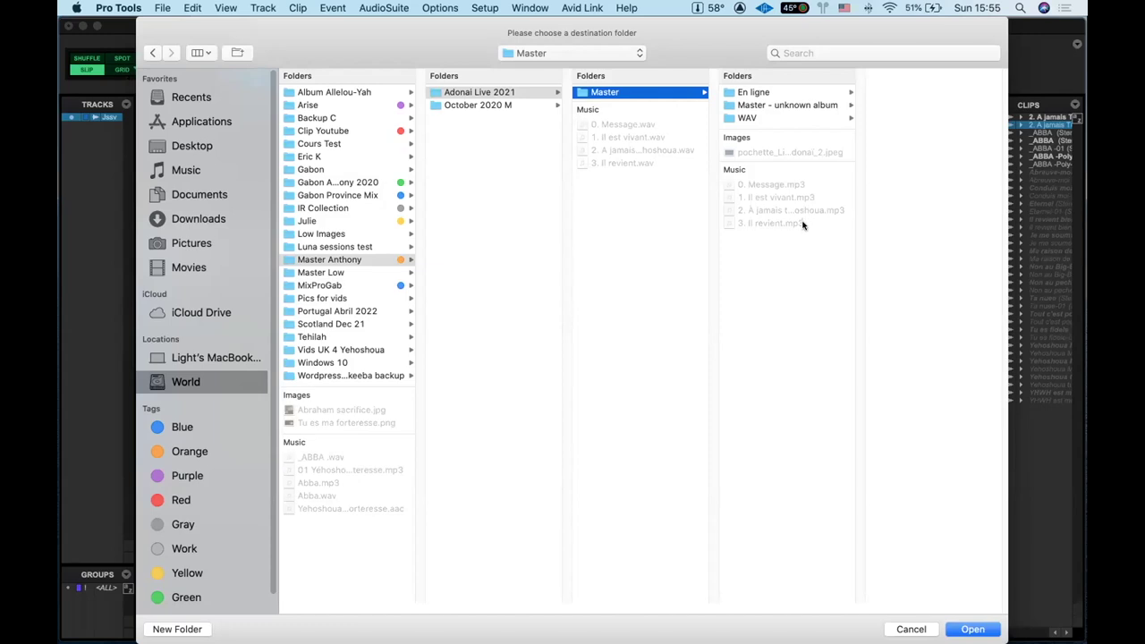
click(972, 629)
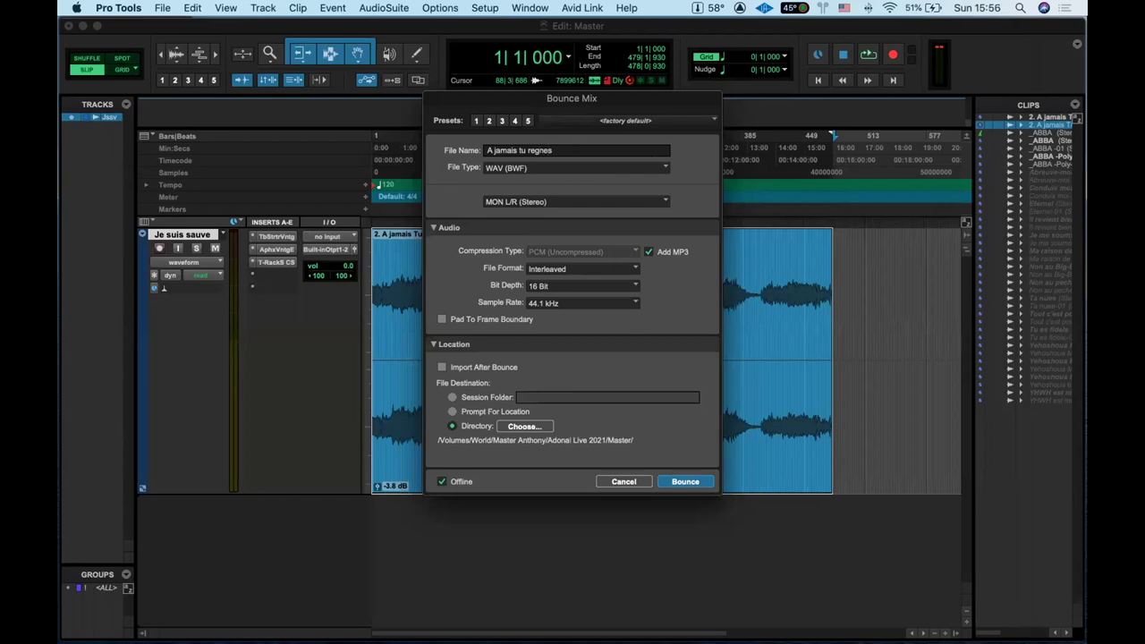
Add "essai" to the end of the bounce file name, and bounce the mix.
text(essai)
click(694, 482)
click(722, 384)
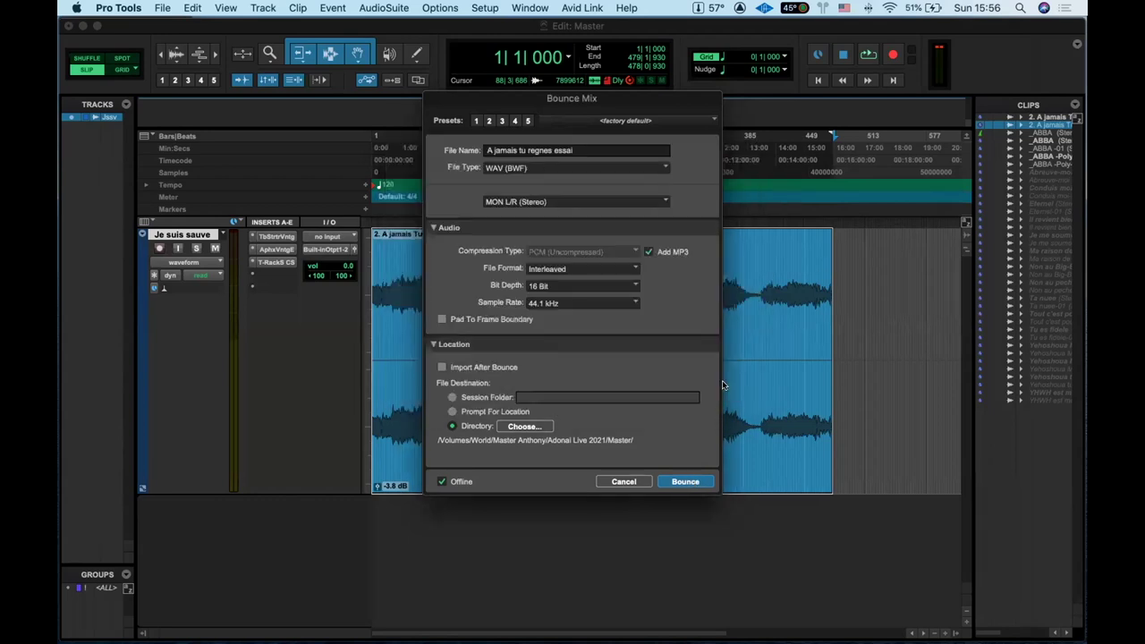
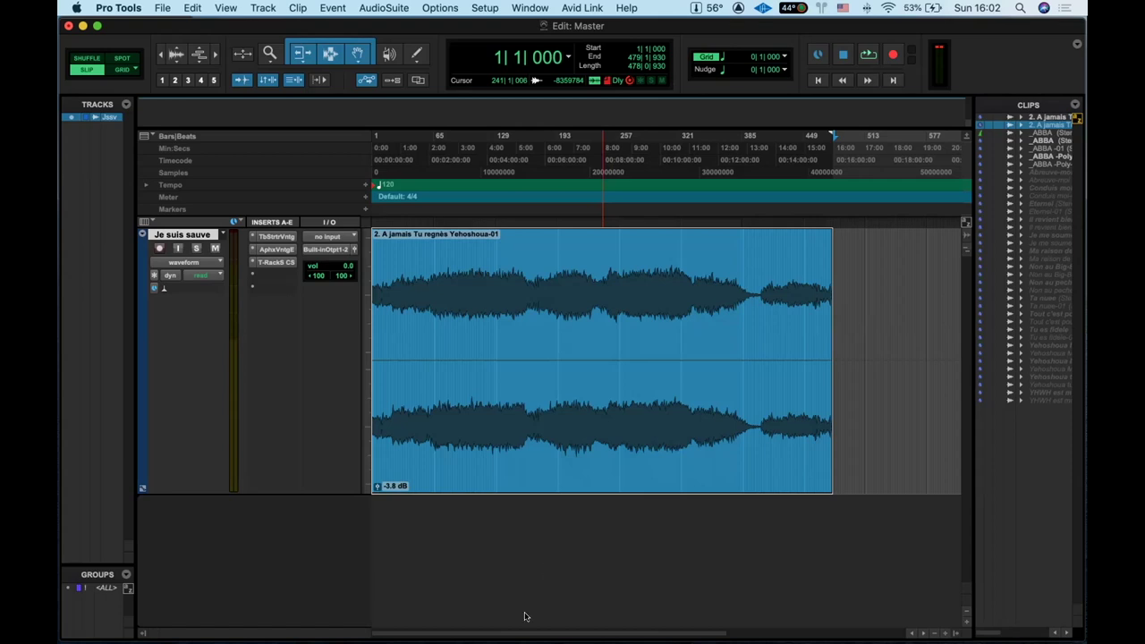
Open the T-RackS CS insert, view its saved chain presets, and bring up its Save dialog, closing it without saving.
click(279, 263)
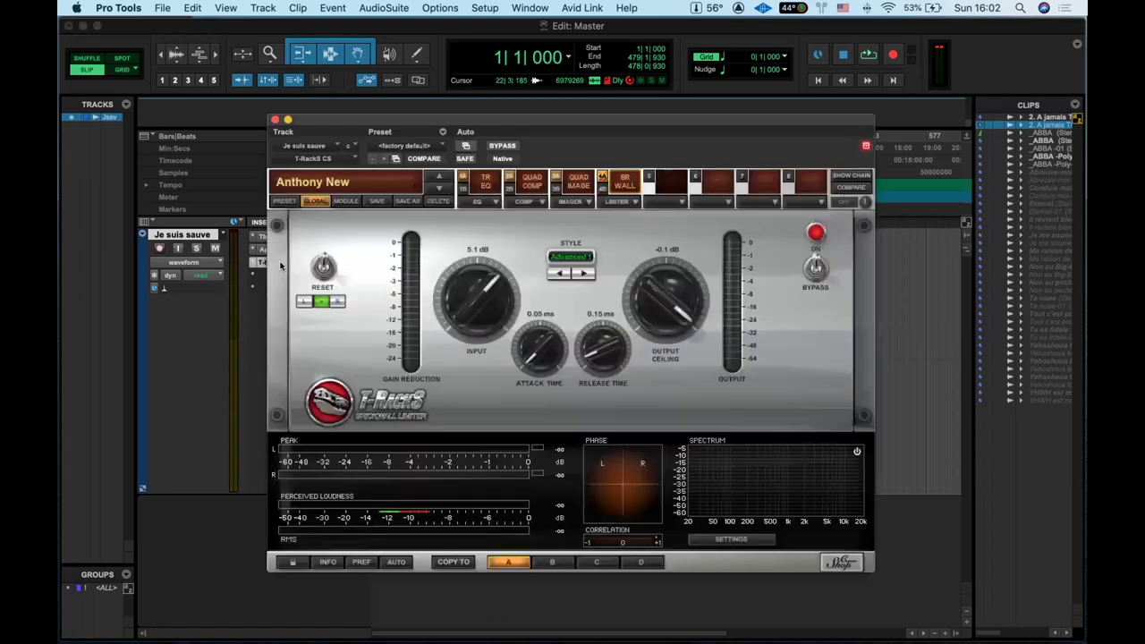
click(341, 186)
mouse_move(341, 187)
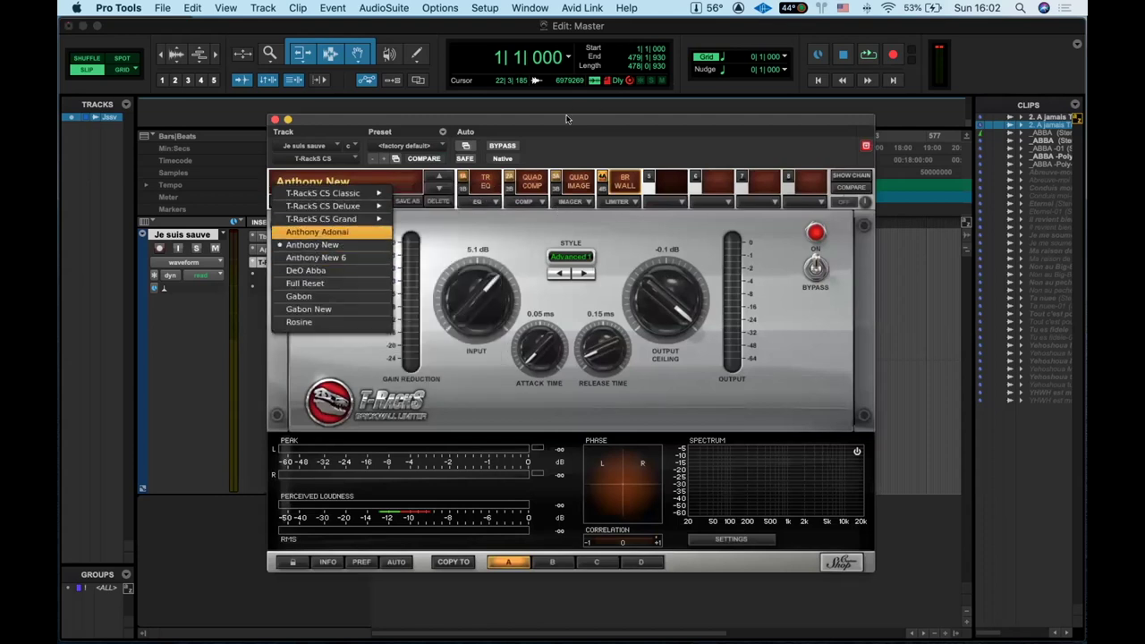
click(434, 213)
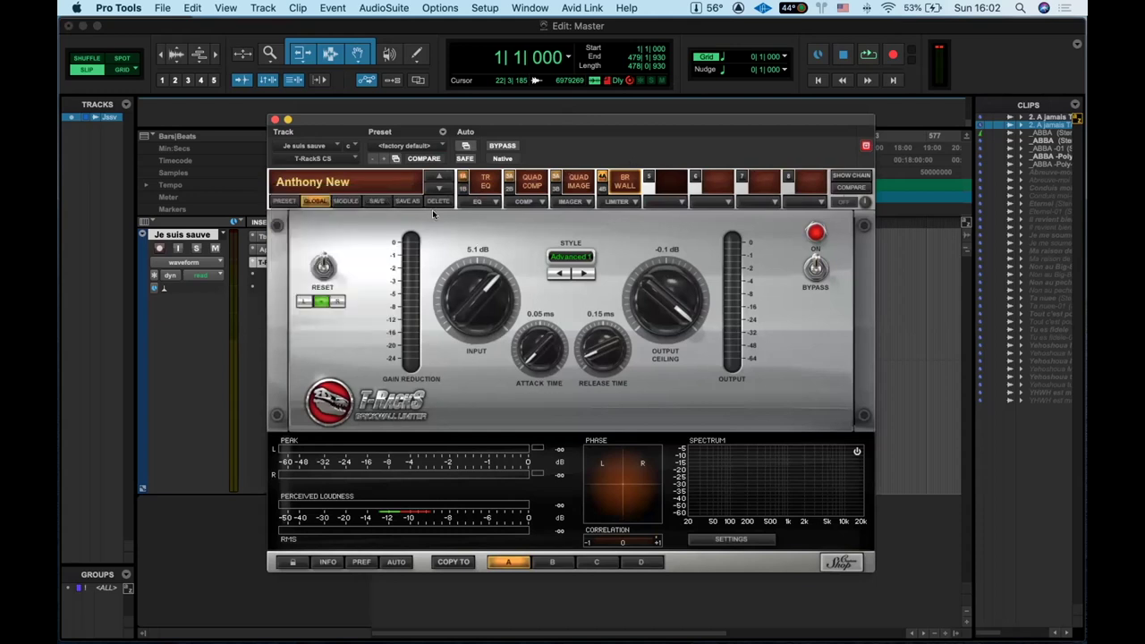
click(409, 203)
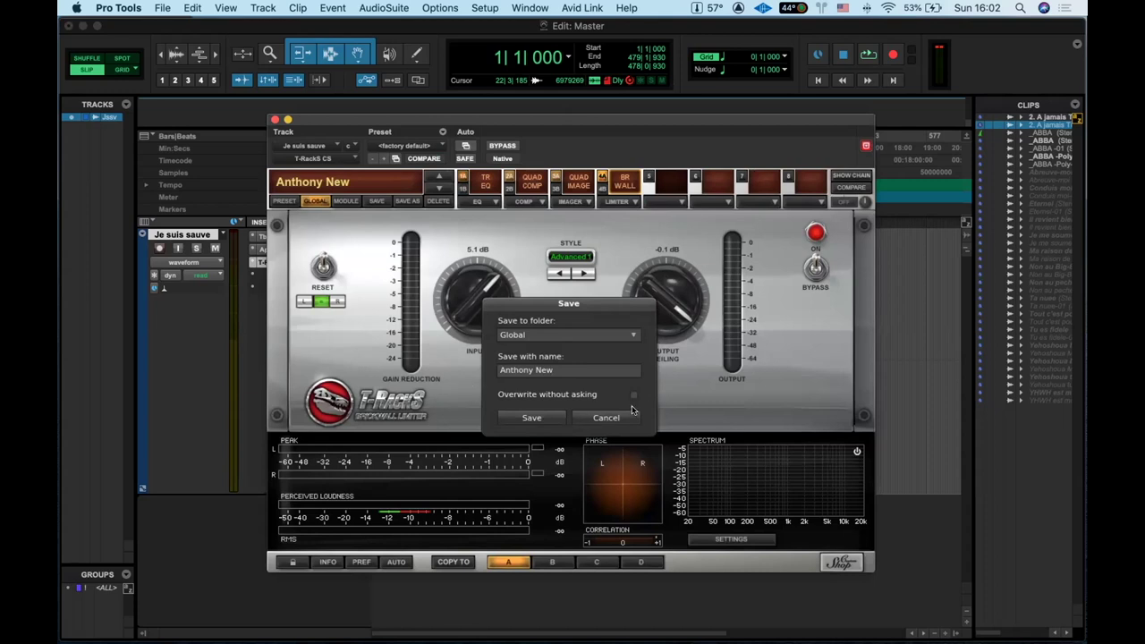
click(625, 417)
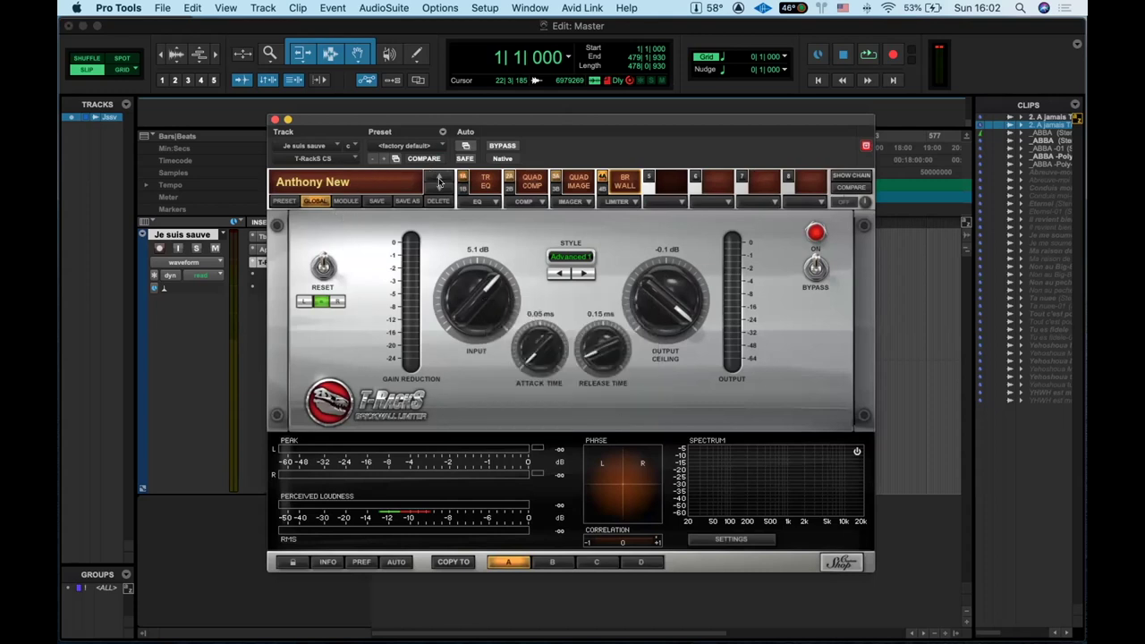
Load the "Gabon" chain preset in T-RackS CS and view its equalizer module.
click(362, 180)
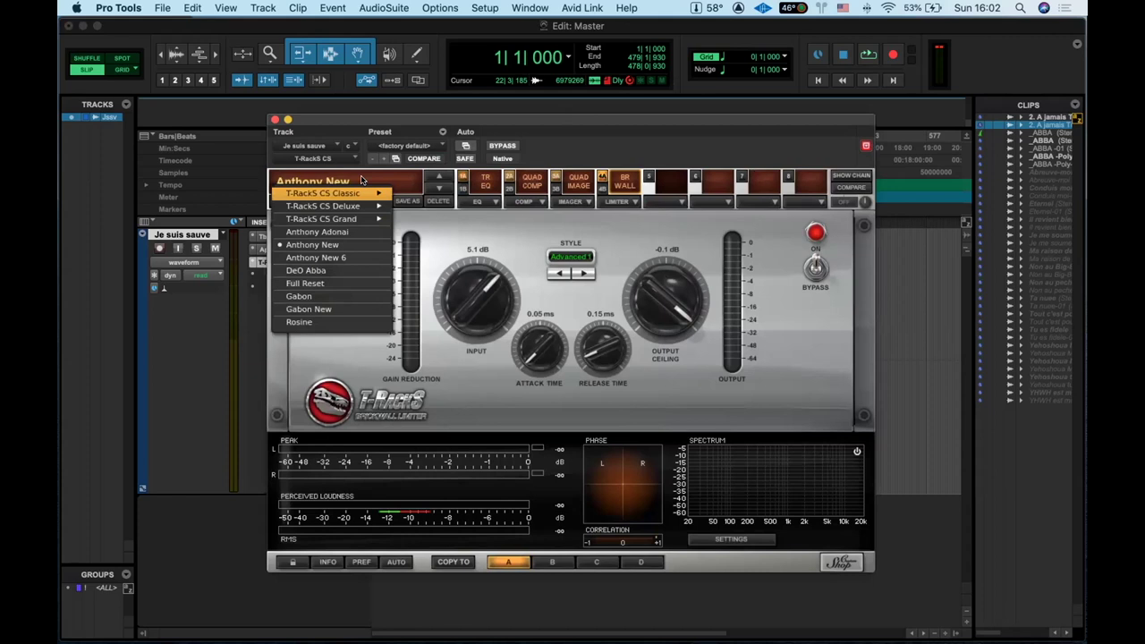
click(314, 297)
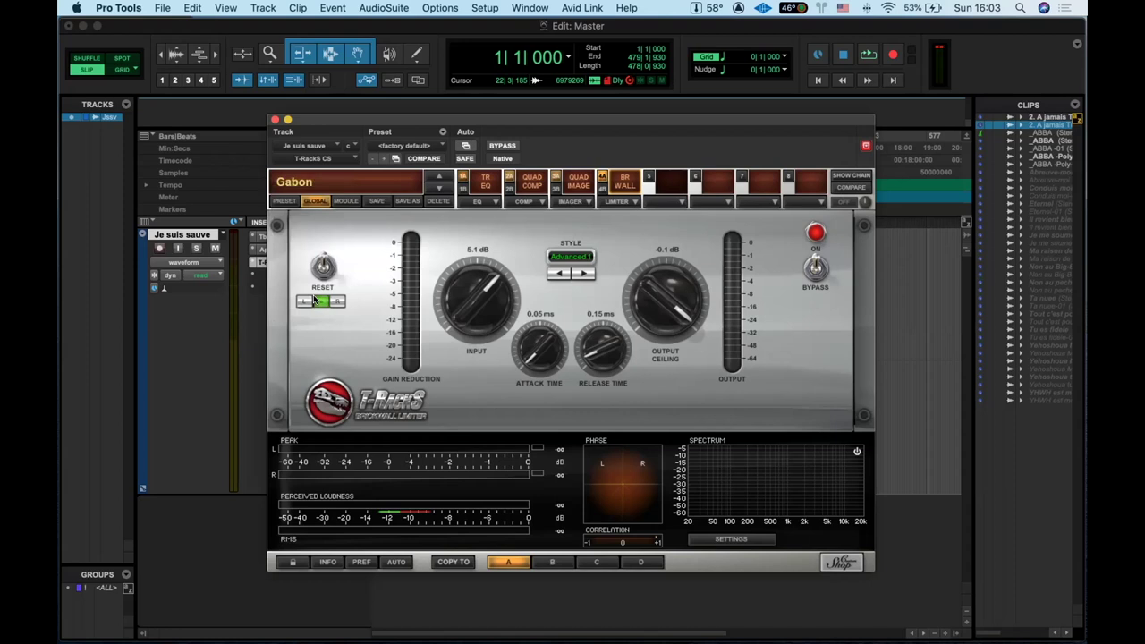
click(467, 179)
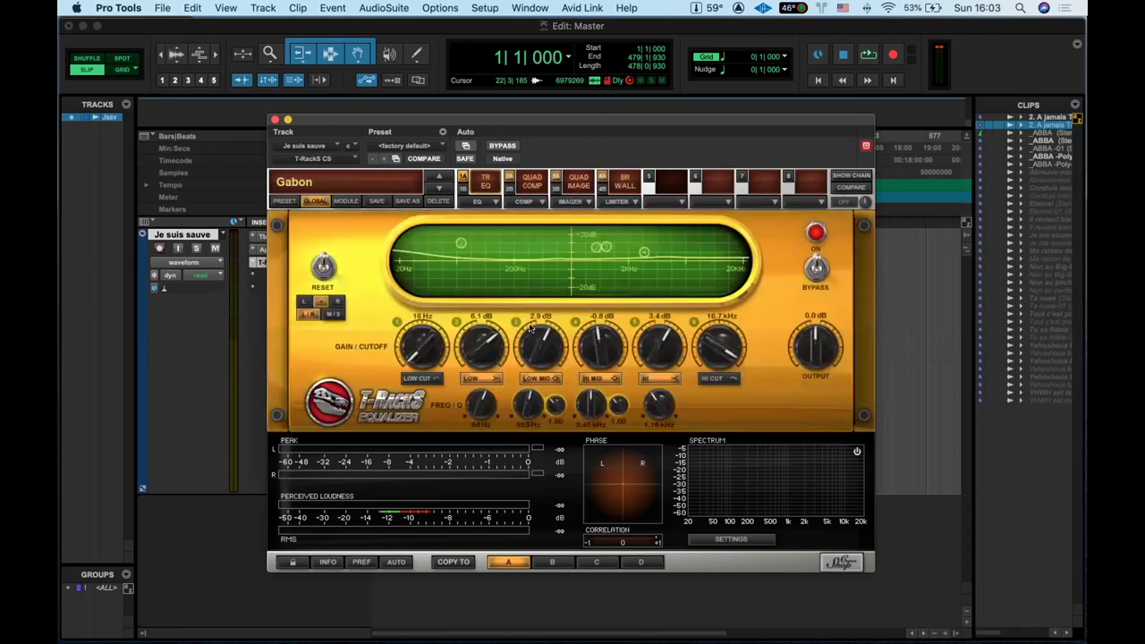
Go back through the chain presets from "Gabon" to "Anthony New", comparing their equalizer settings.
click(439, 177)
click(439, 178)
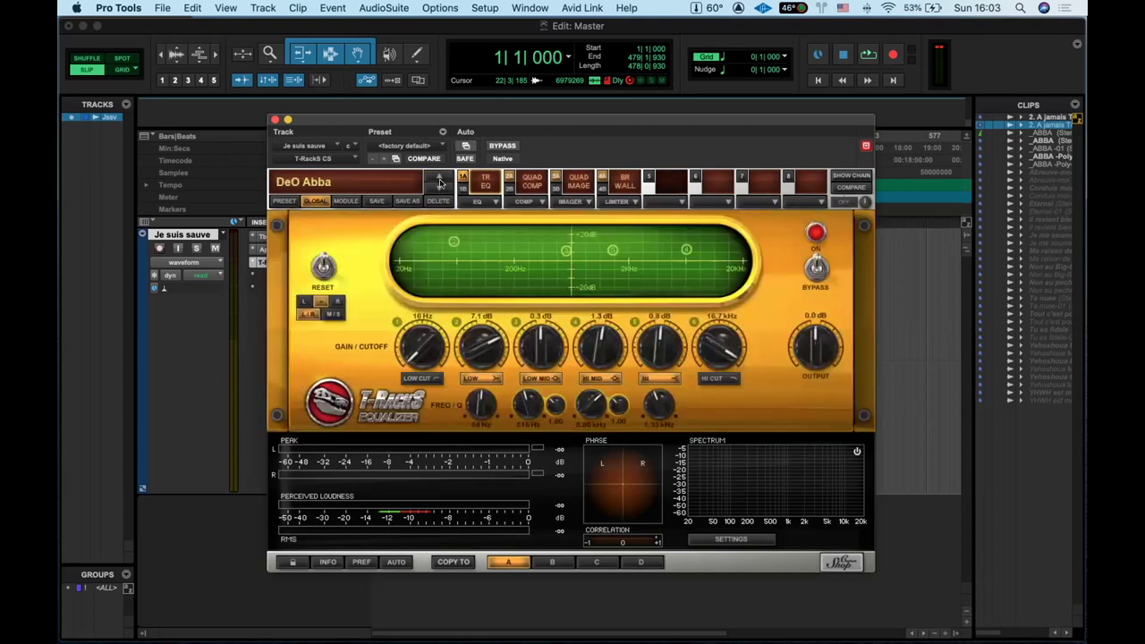
click(440, 178)
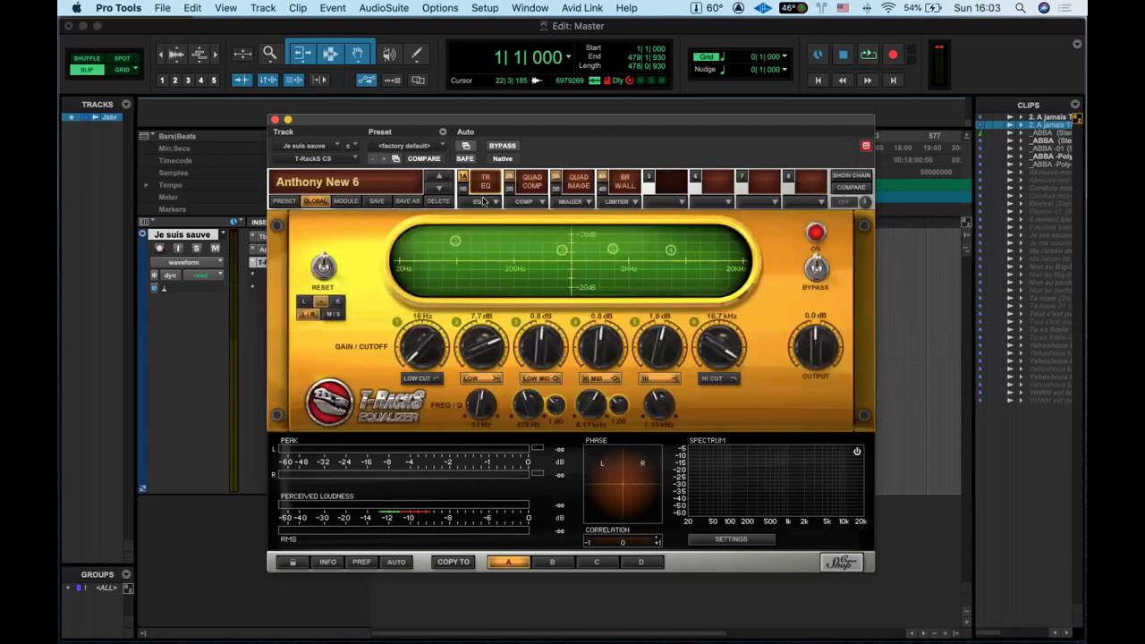
click(438, 178)
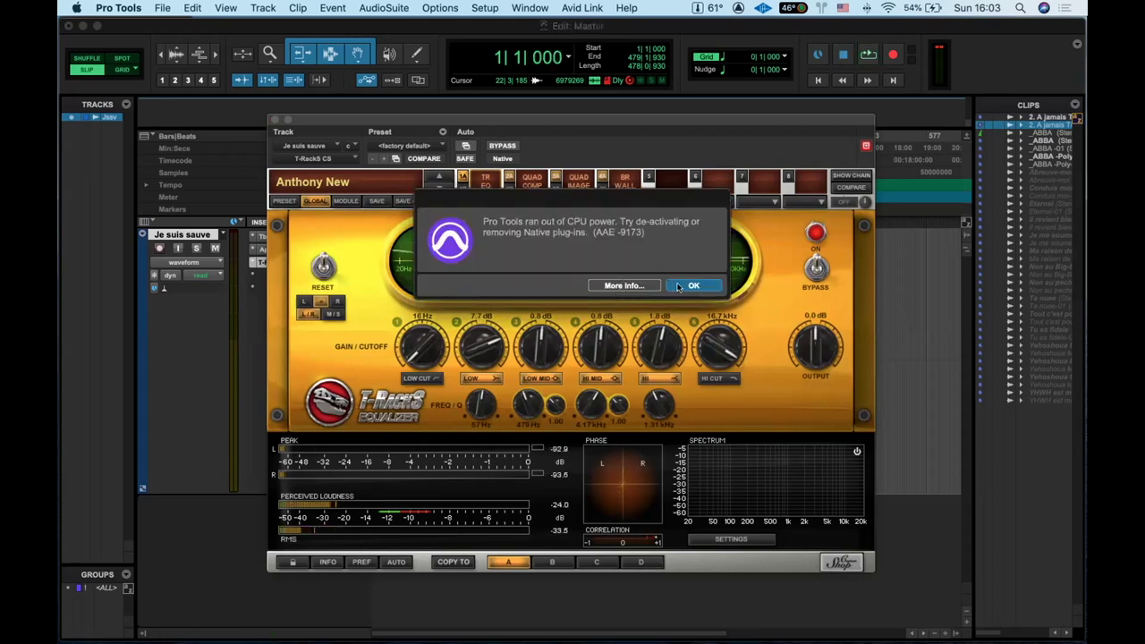
click(691, 285)
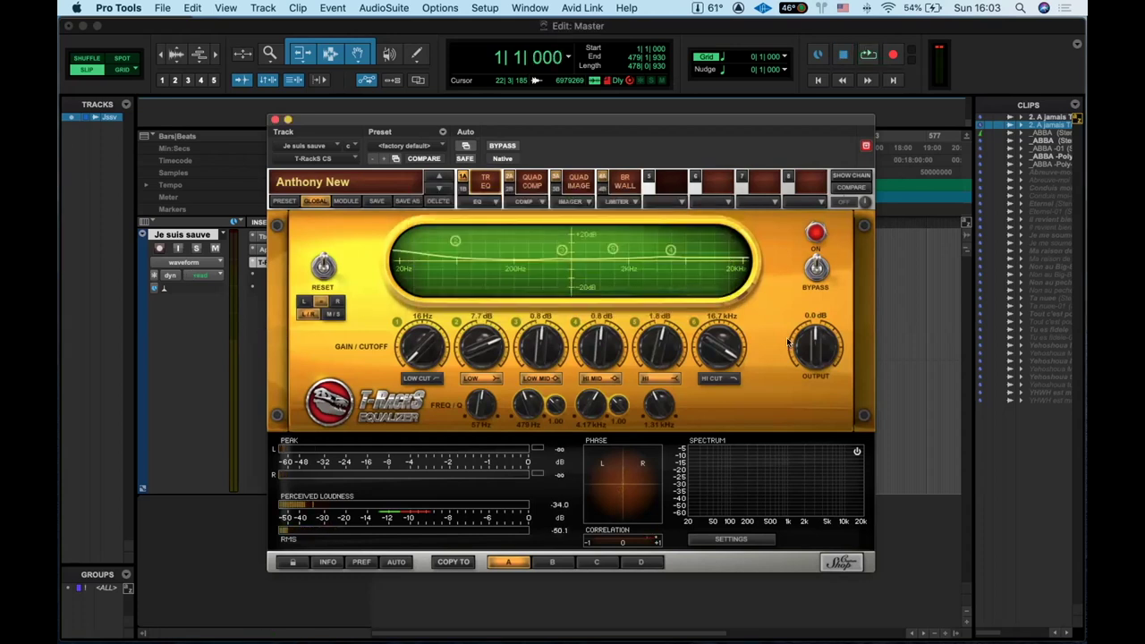
Move the T-RackS CS window clear of the upper waveform and play the song briefly from about bar 113.
drag(635, 120, 508, 344)
click(480, 249)
key(space)
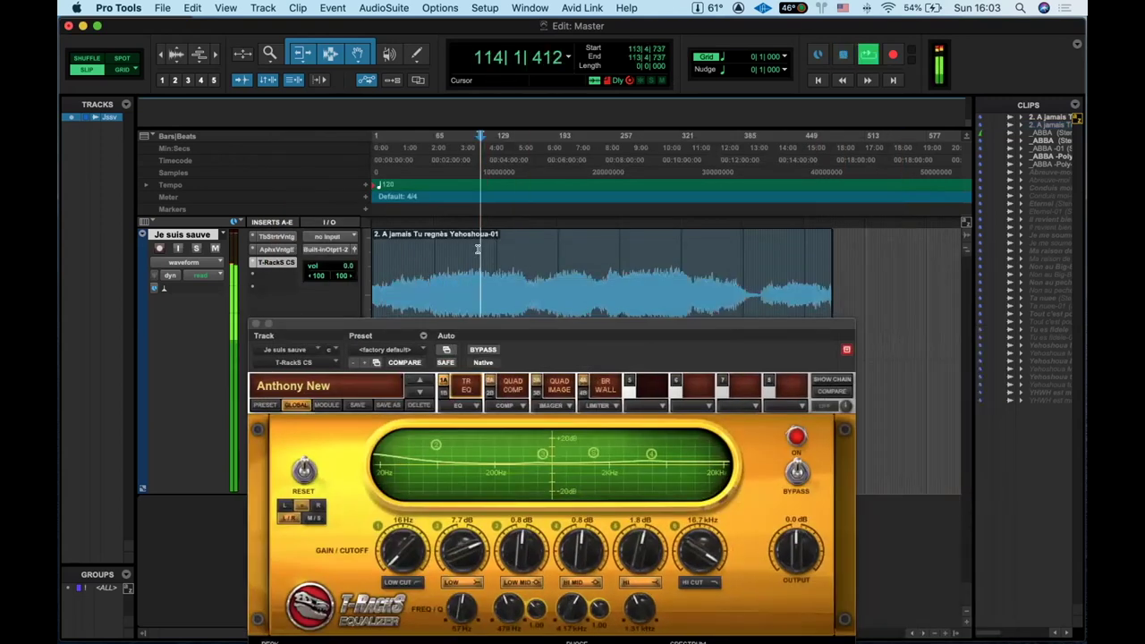
key(space)
Browse back and forth through the saved chain presets and load "Anthony Adonai".
click(418, 384)
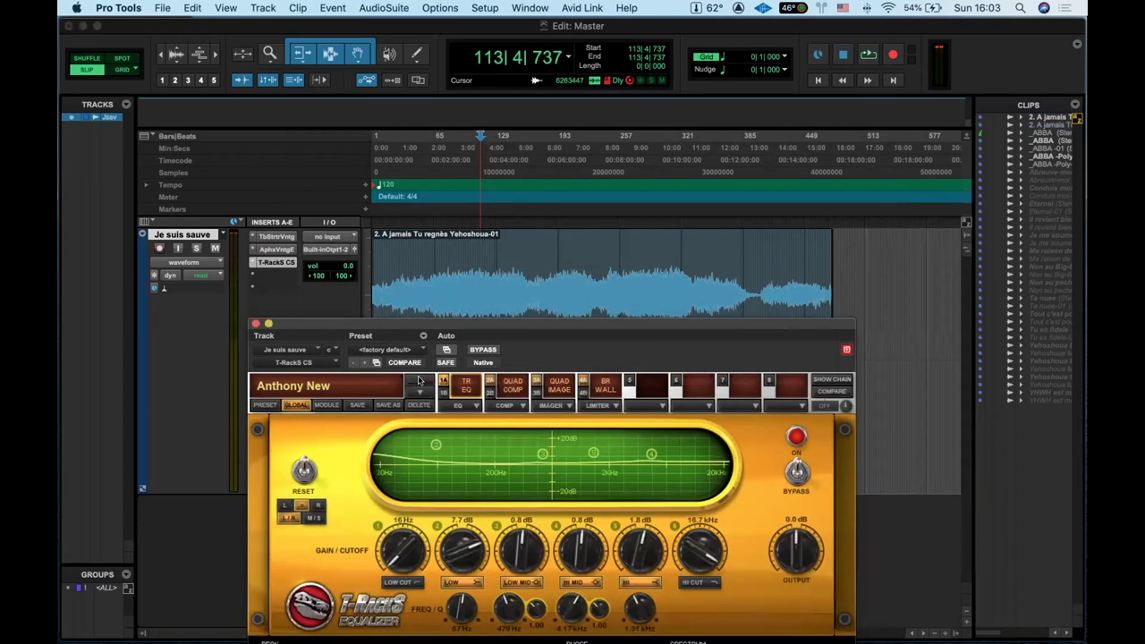
click(417, 391)
click(417, 390)
click(417, 391)
click(417, 391)
click(416, 391)
click(417, 390)
click(417, 382)
click(417, 383)
click(417, 383)
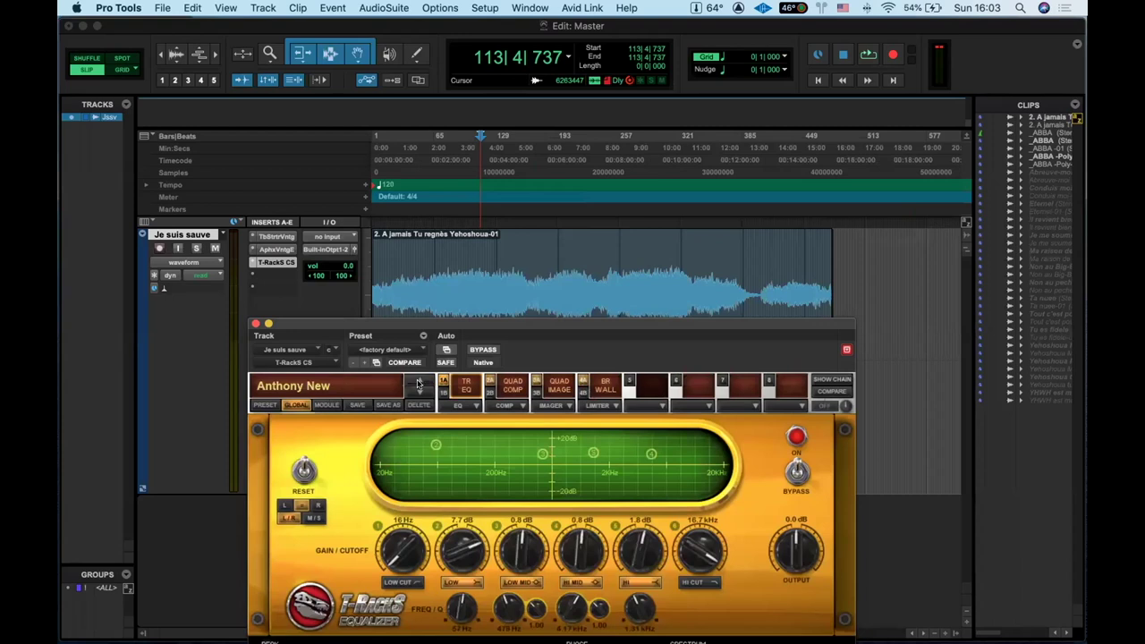
click(418, 383)
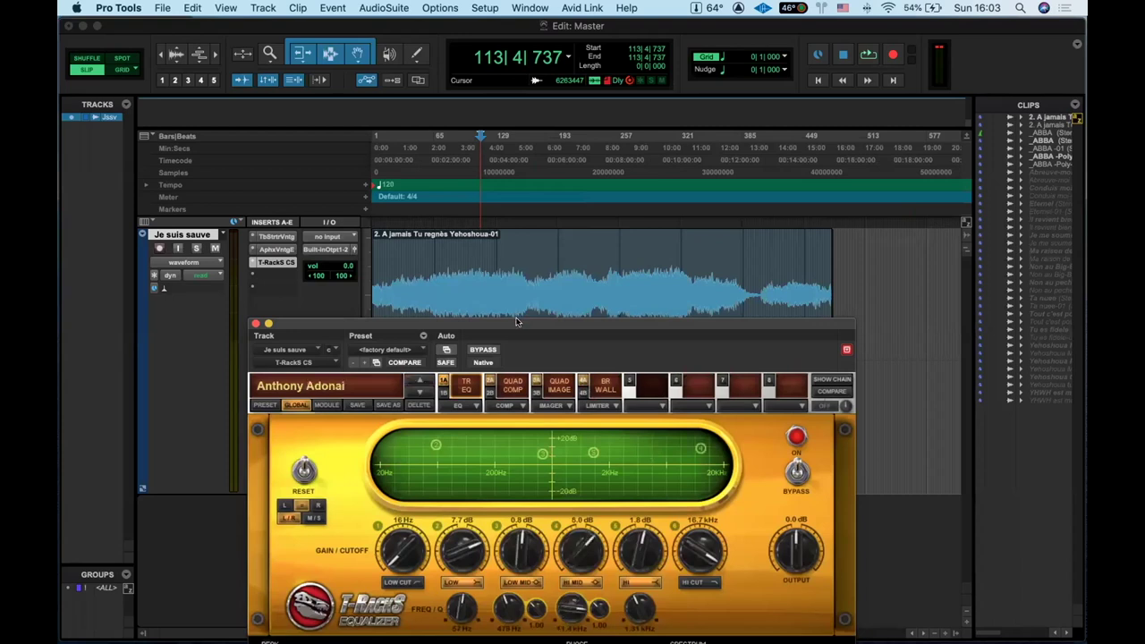
Reposition the T-RackS CS window, play the song briefly with the loaded preset, and close the plug-in.
double_click(516, 320)
click(433, 306)
click(437, 318)
key(space)
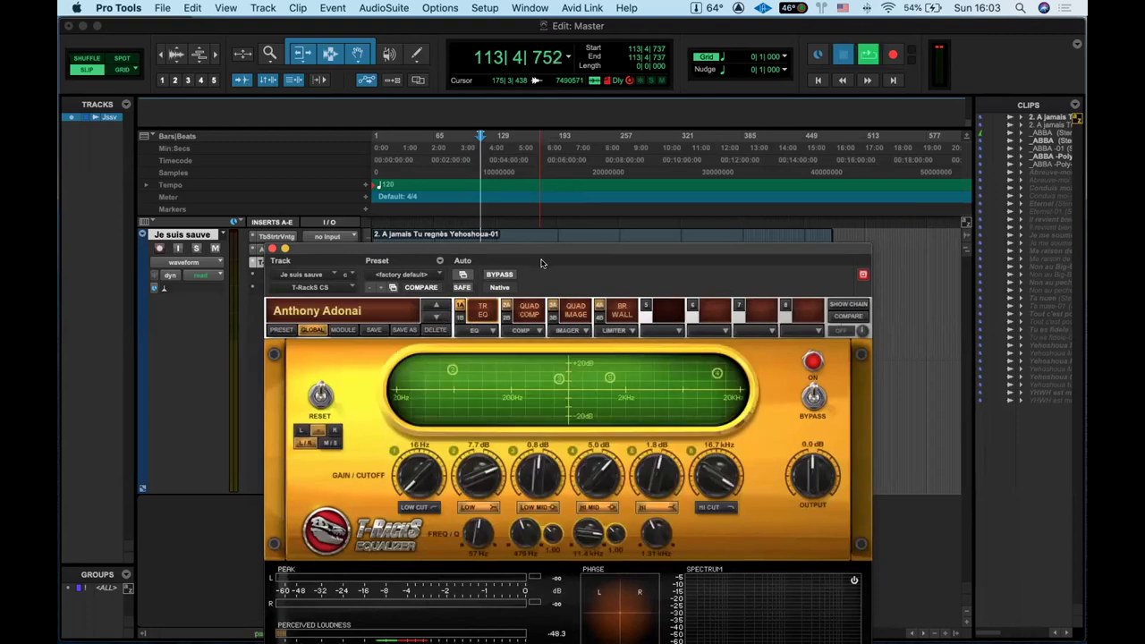
key(space)
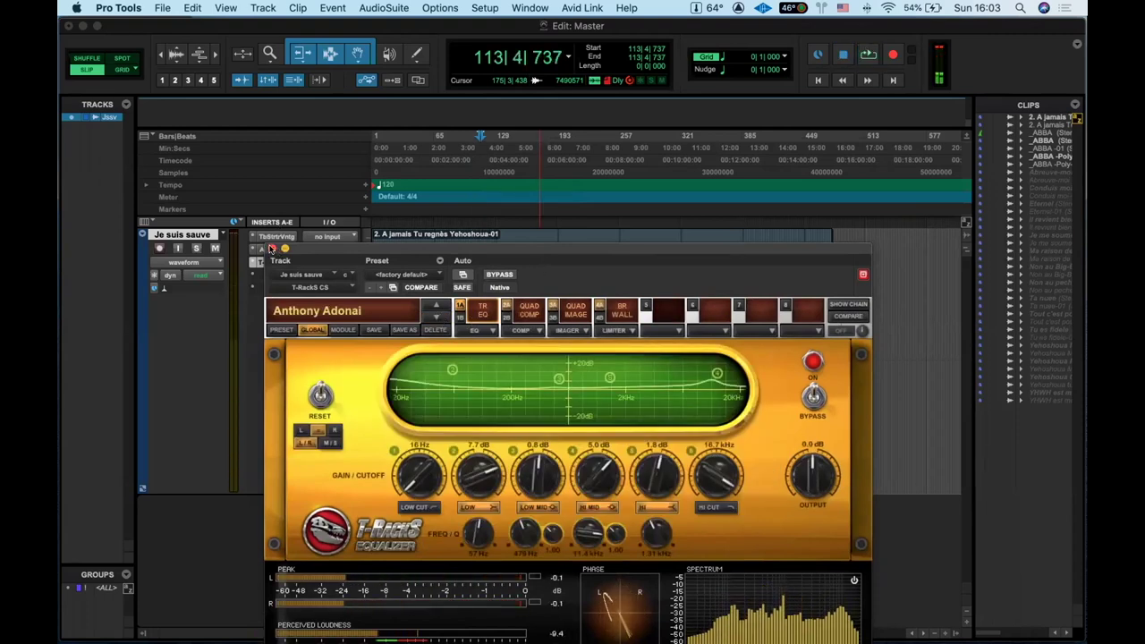
click(271, 248)
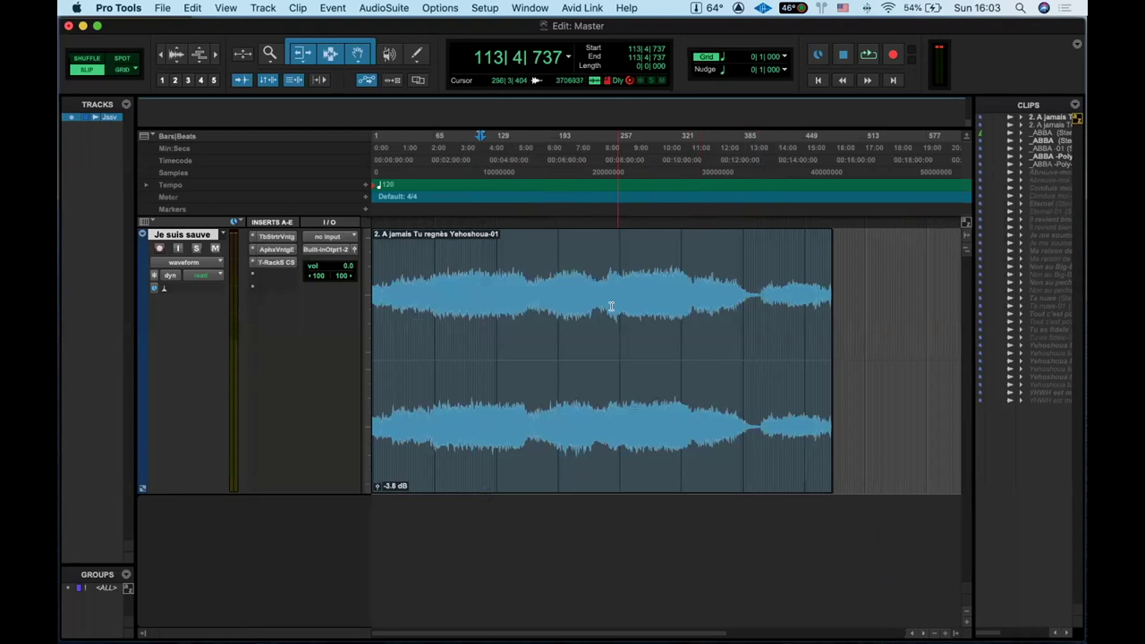
Reopen the T-RackS CS insert and set the Quad Comp's lowest band gain to 3.5 dB.
click(272, 261)
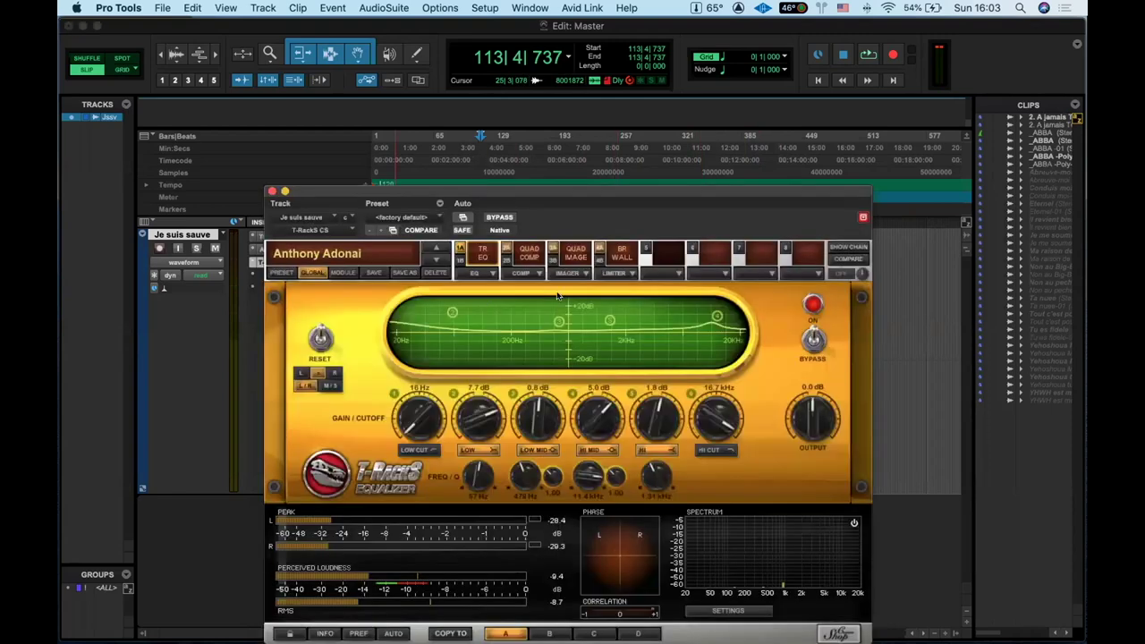
click(504, 249)
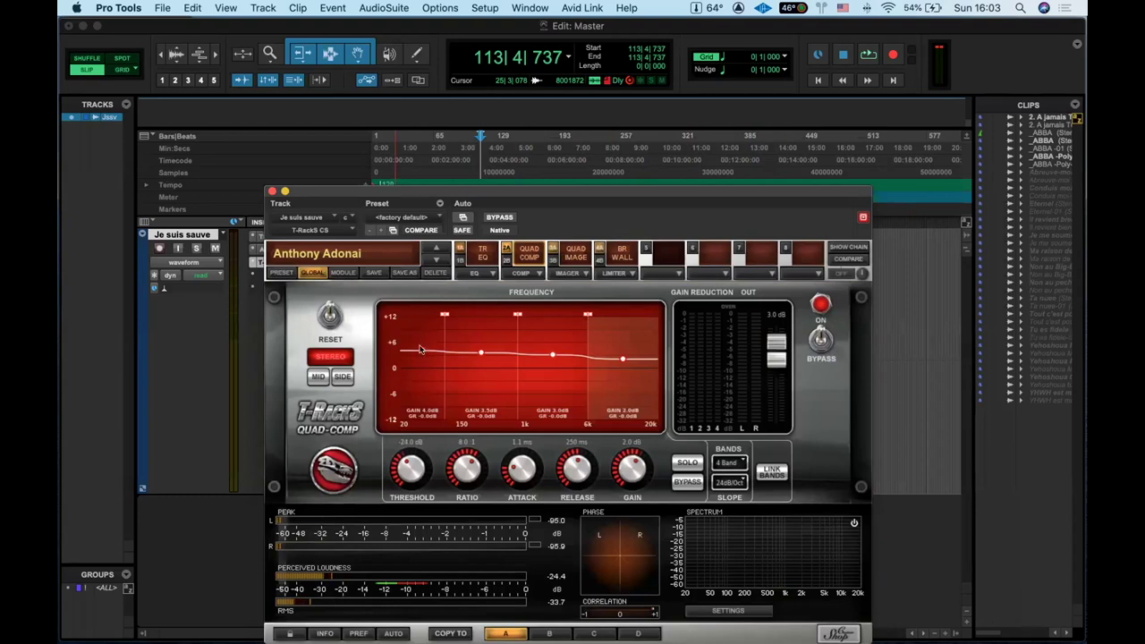
drag(421, 350, 422, 353)
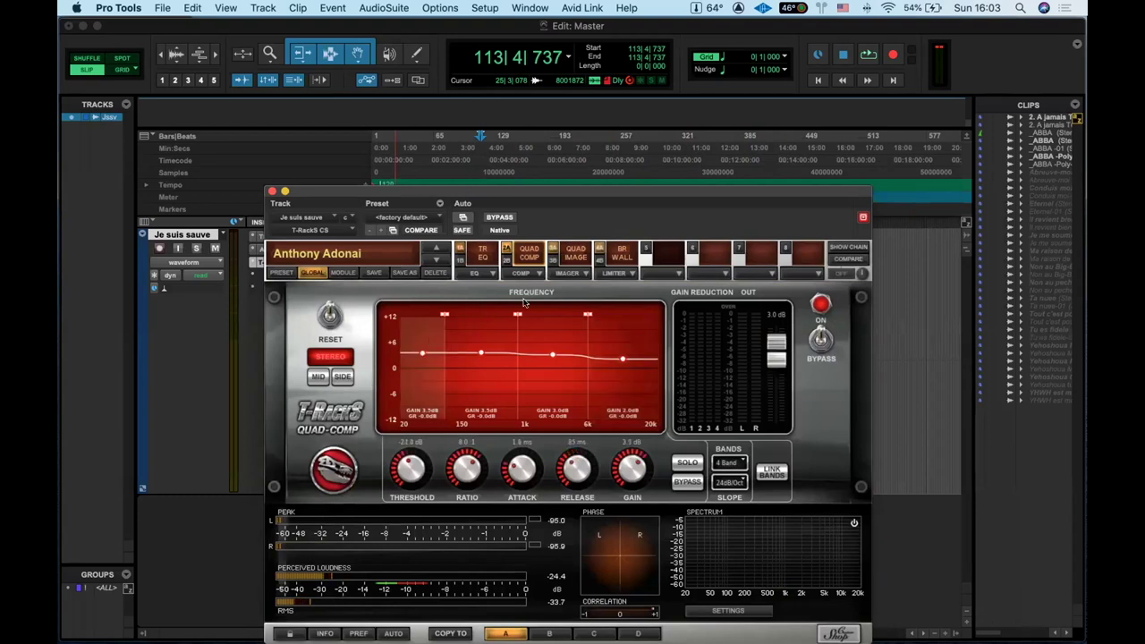
View the Quad Image module, and set the Brickwall Limiter's input to 5.1 dB.
click(559, 250)
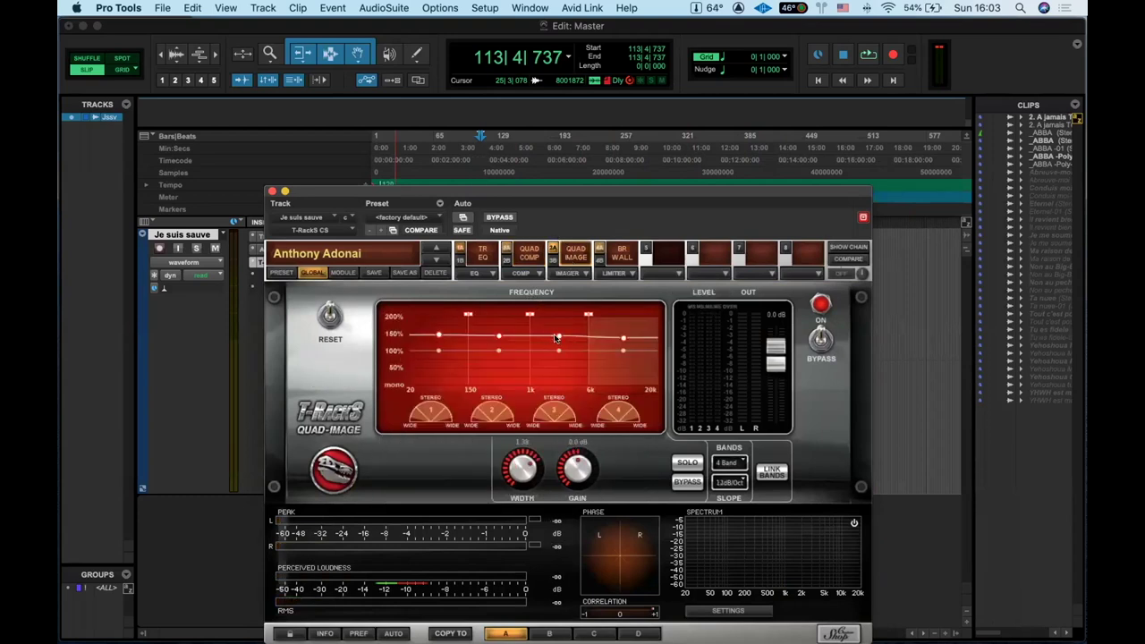
click(559, 335)
click(600, 254)
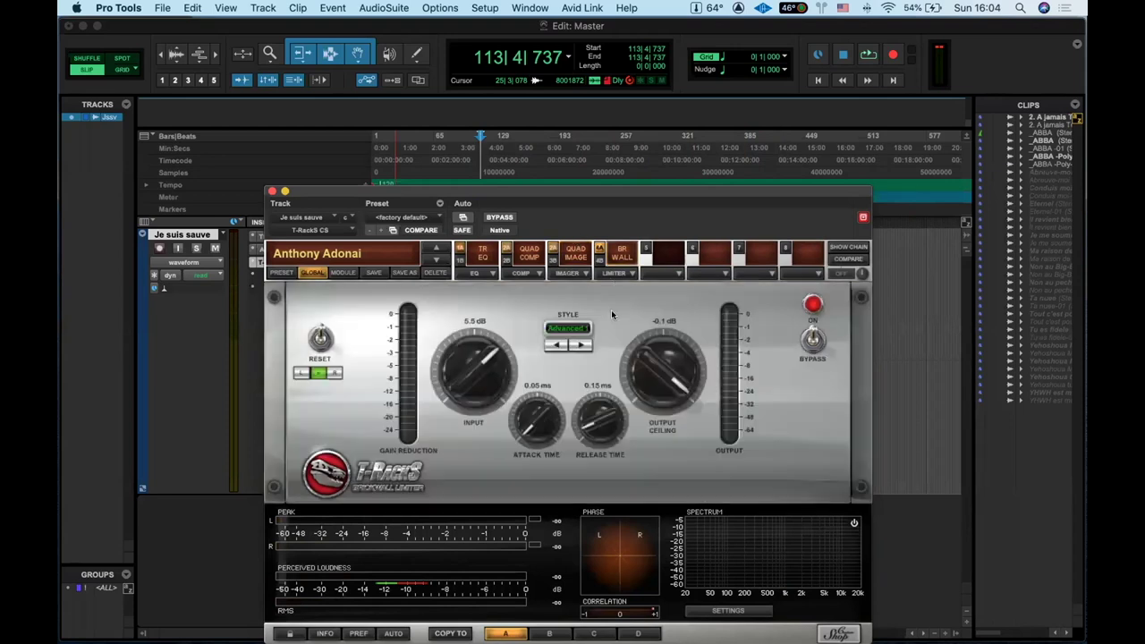
drag(467, 368, 468, 374)
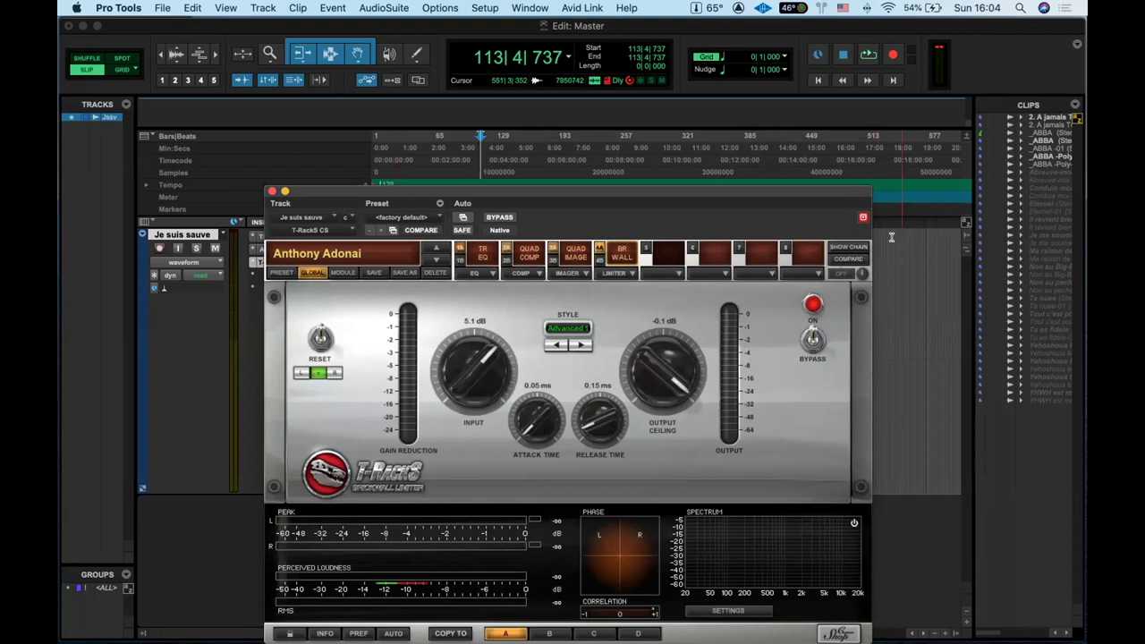
Step the chain preset forward once and back again, and close the T-RackS CS window.
click(434, 260)
click(432, 250)
click(271, 190)
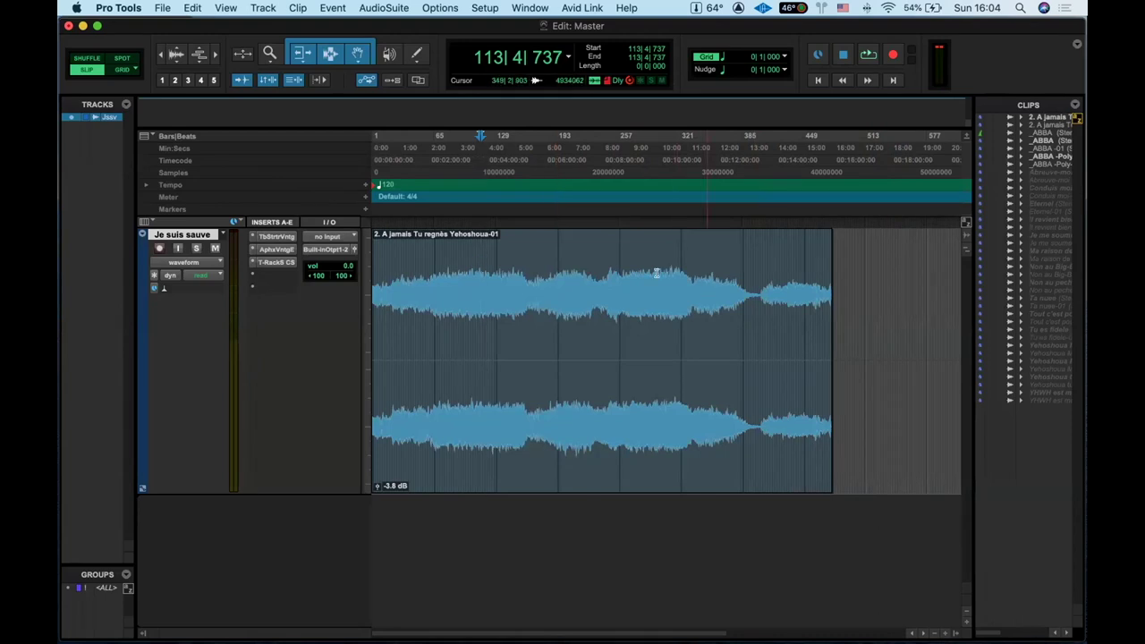
Audition the mastered song from about bars 217, 12, 40 and 270.
click(579, 286)
key(space)
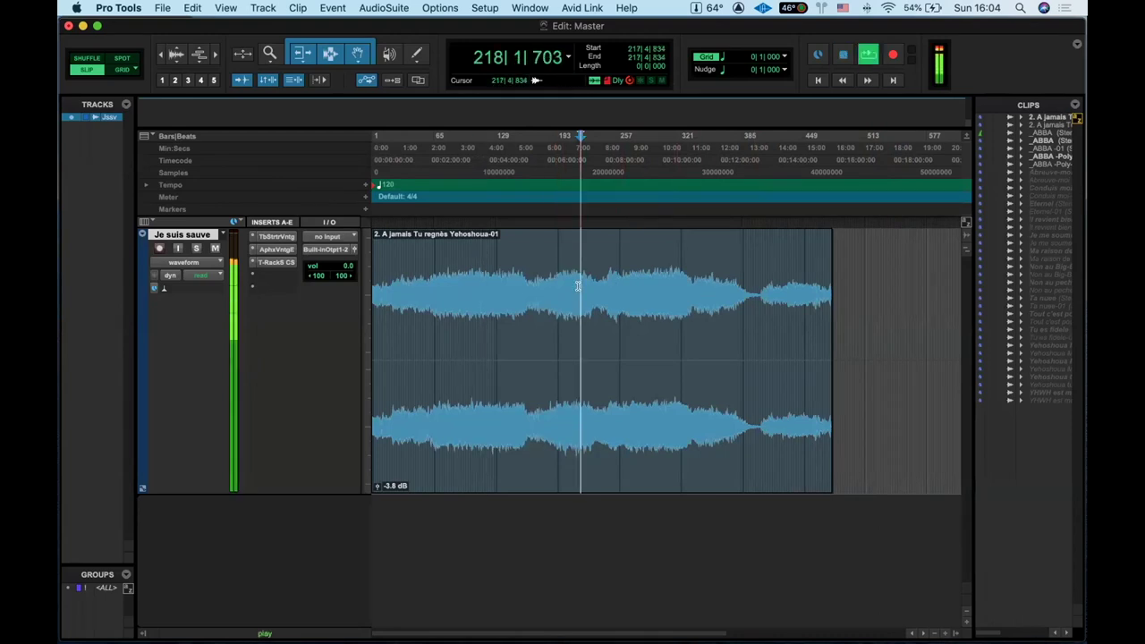
key(space)
click(382, 281)
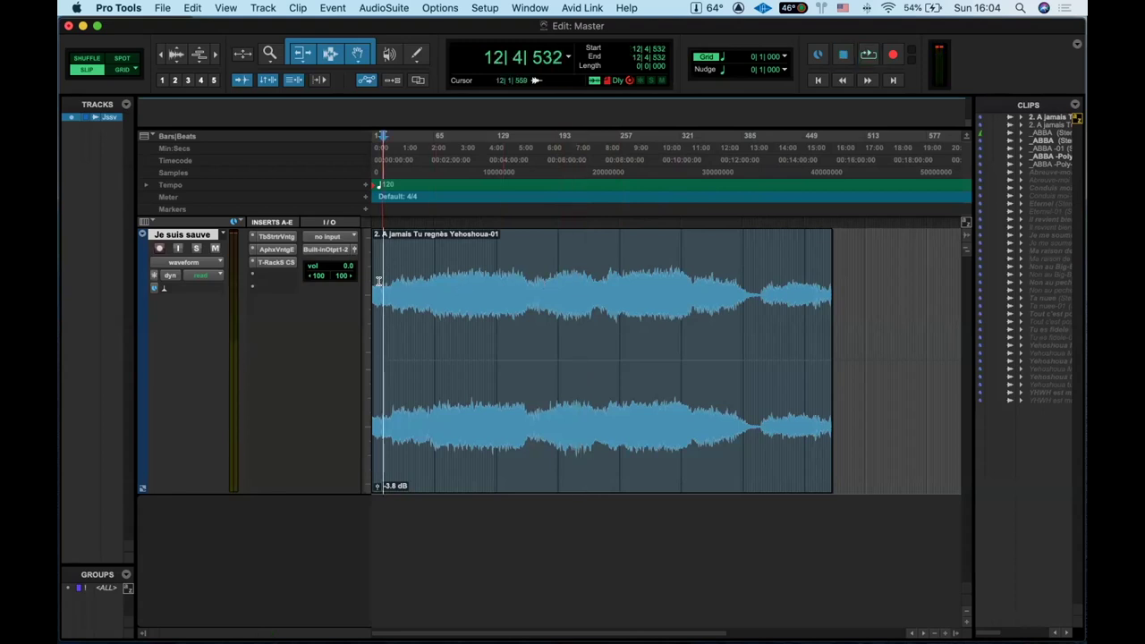
key(space)
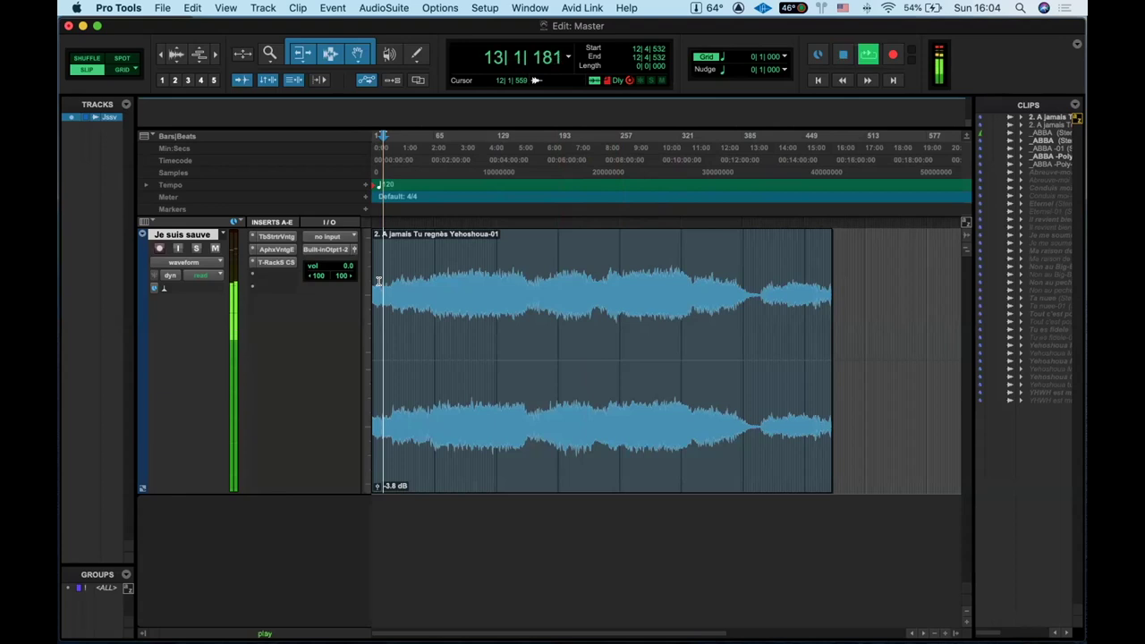
click(408, 279)
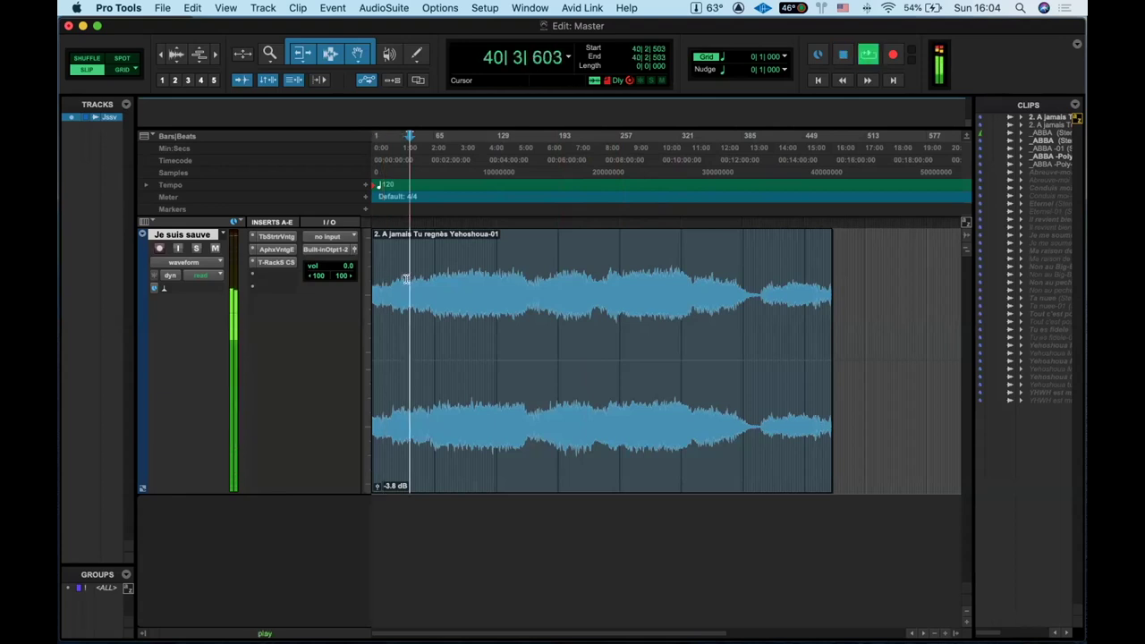
key(space)
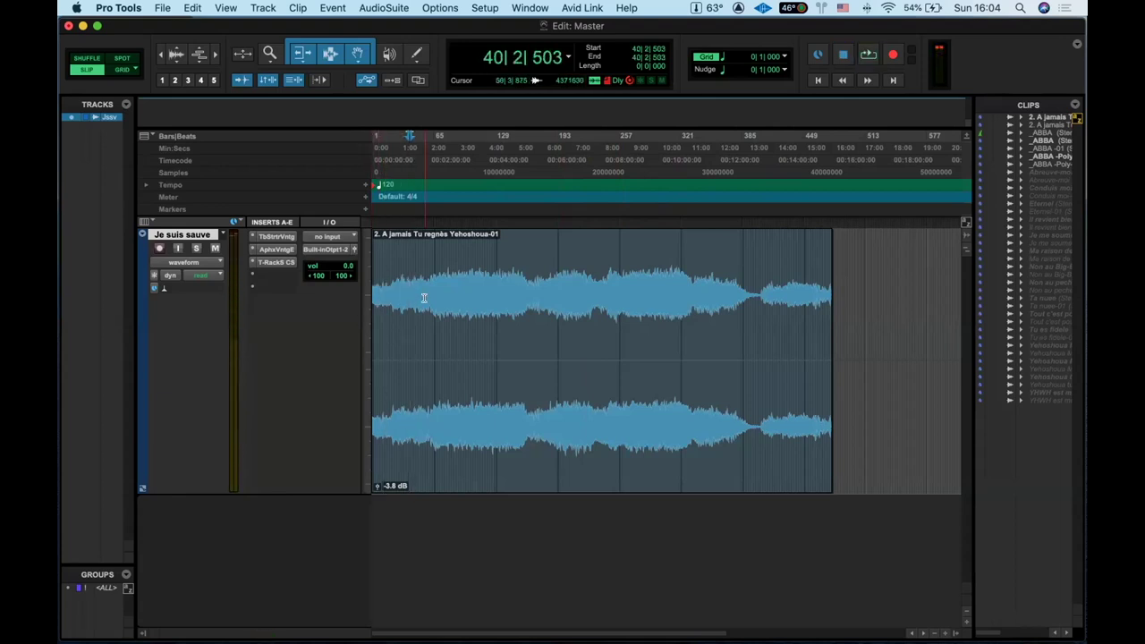
click(627, 284)
key(space)
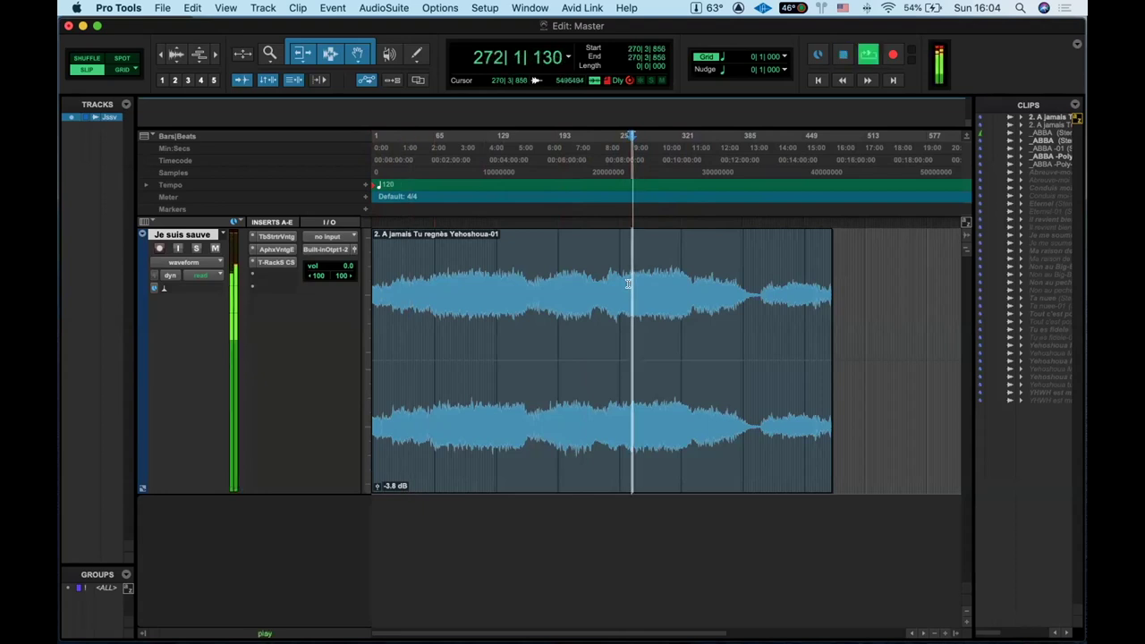
key(space)
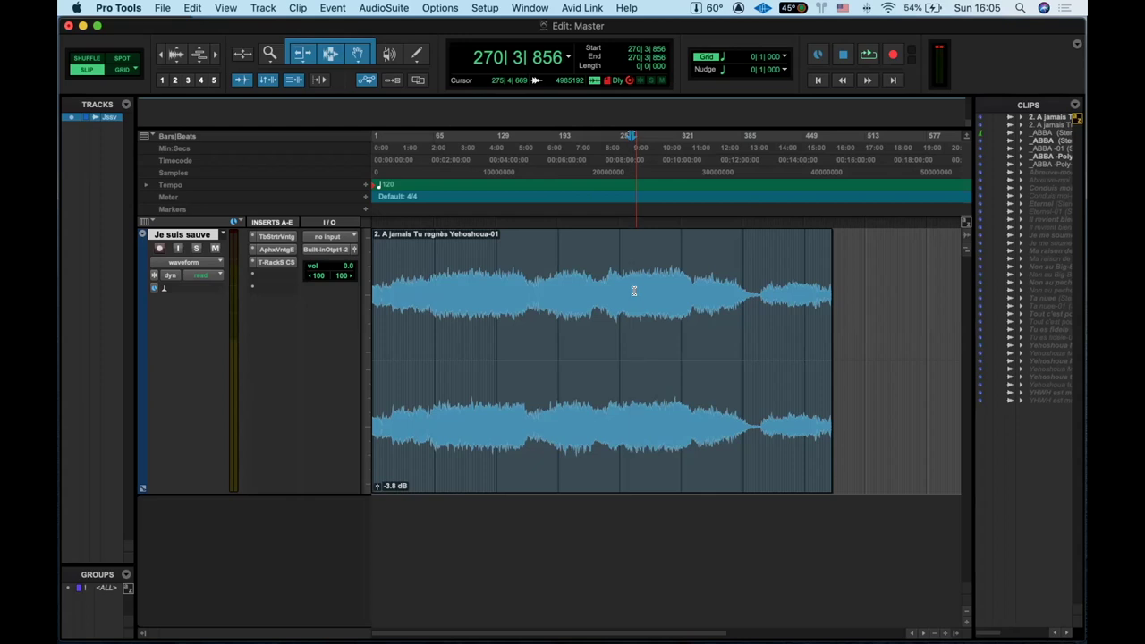
Delete the whole song clip from the "Je suis sauve" track.
click(545, 379)
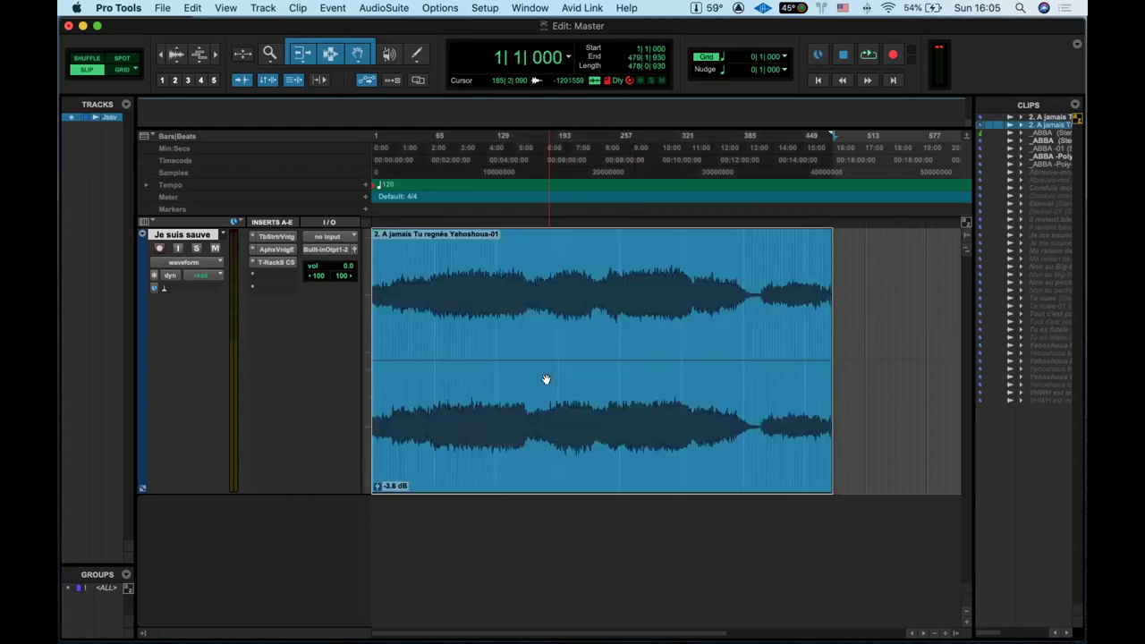
key(Delete)
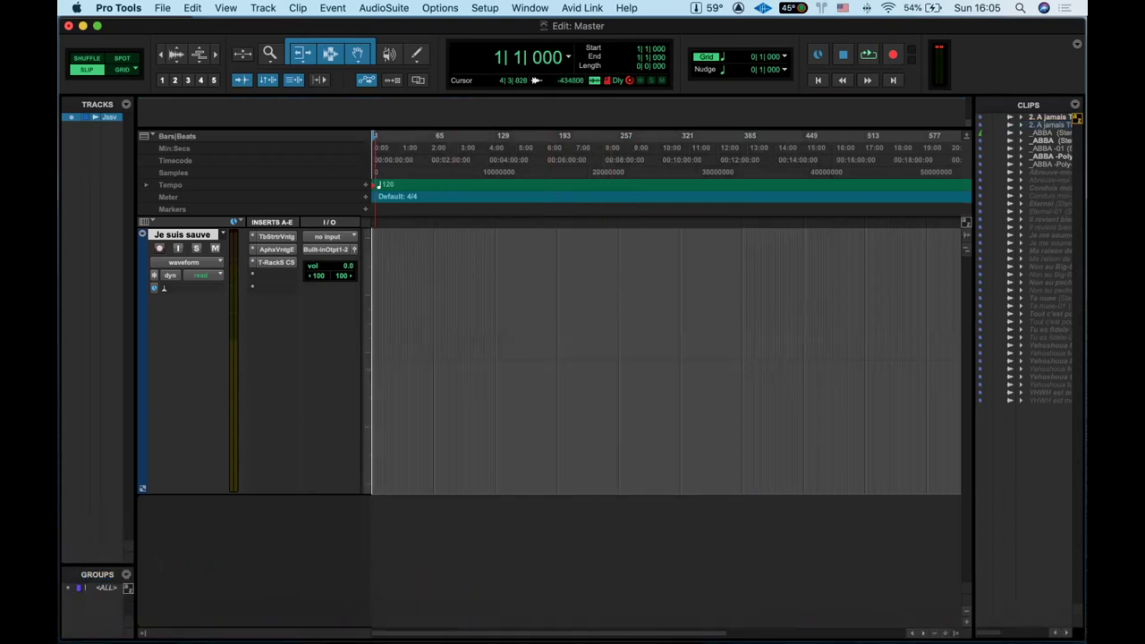
In Finder, open the Adonai Live 2021 folder on the World drive and place "1. Il est vivant.wav" at the start of the track.
click(360, 602)
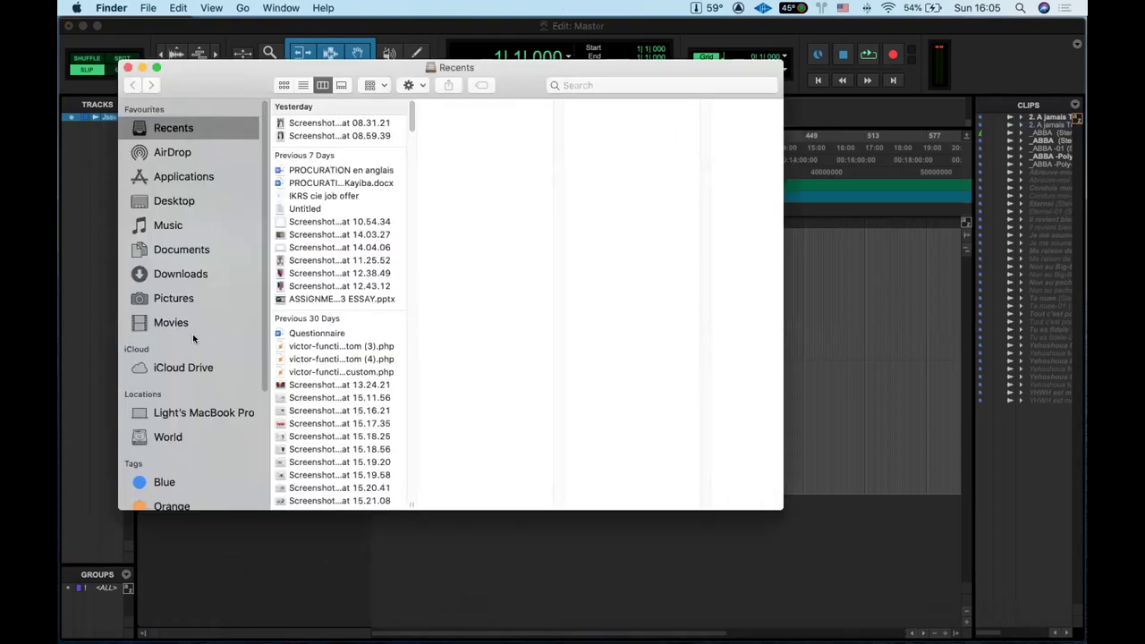
click(171, 436)
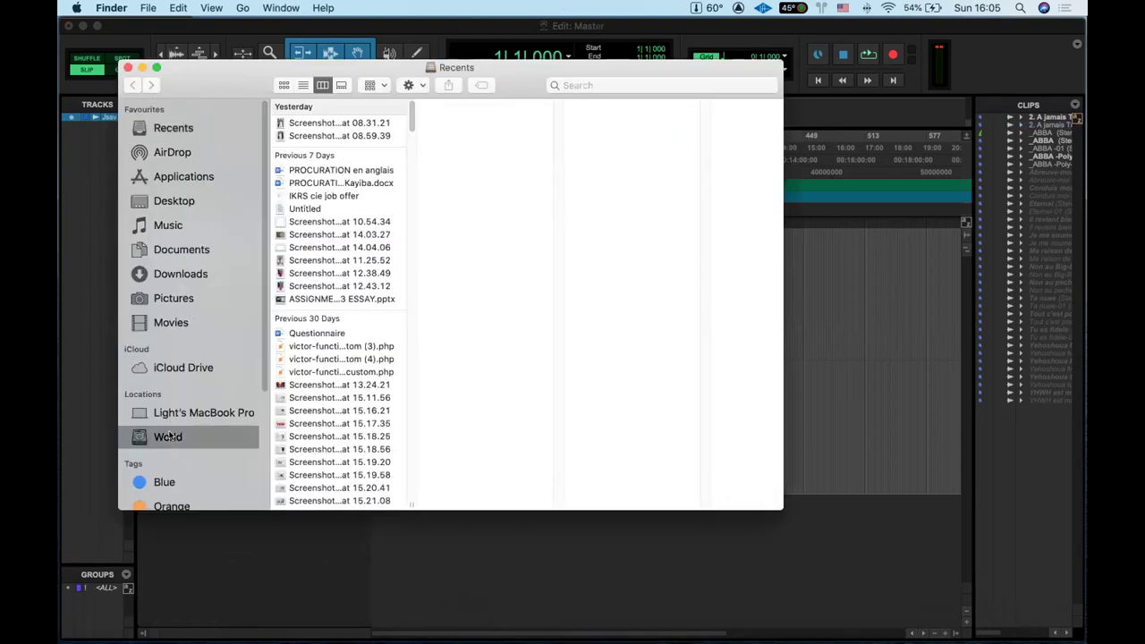
click(308, 290)
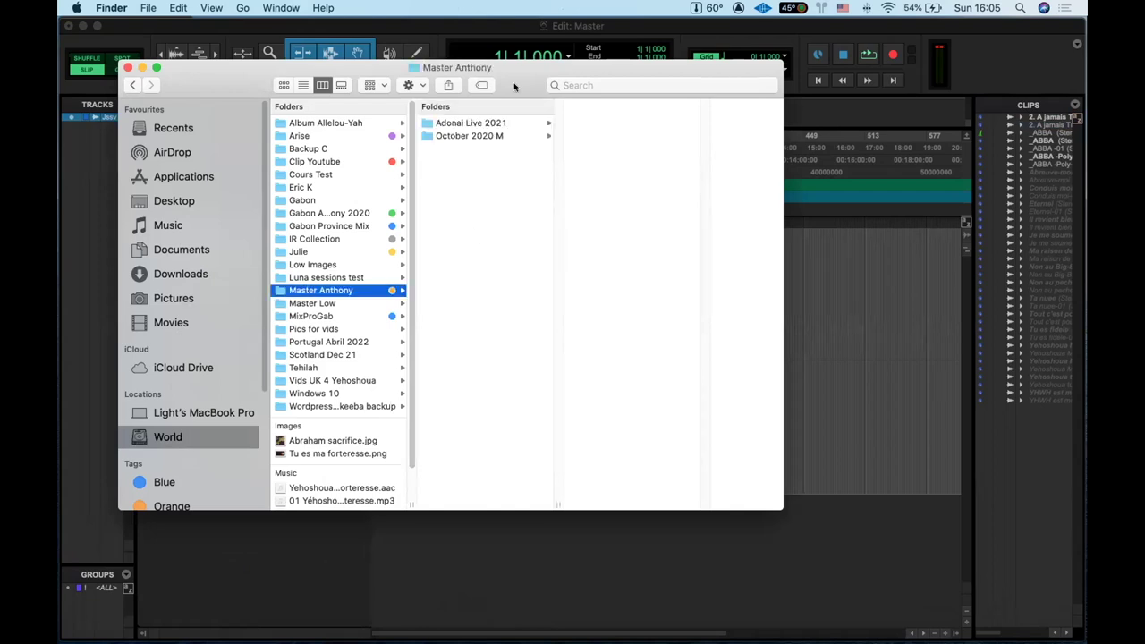
click(465, 123)
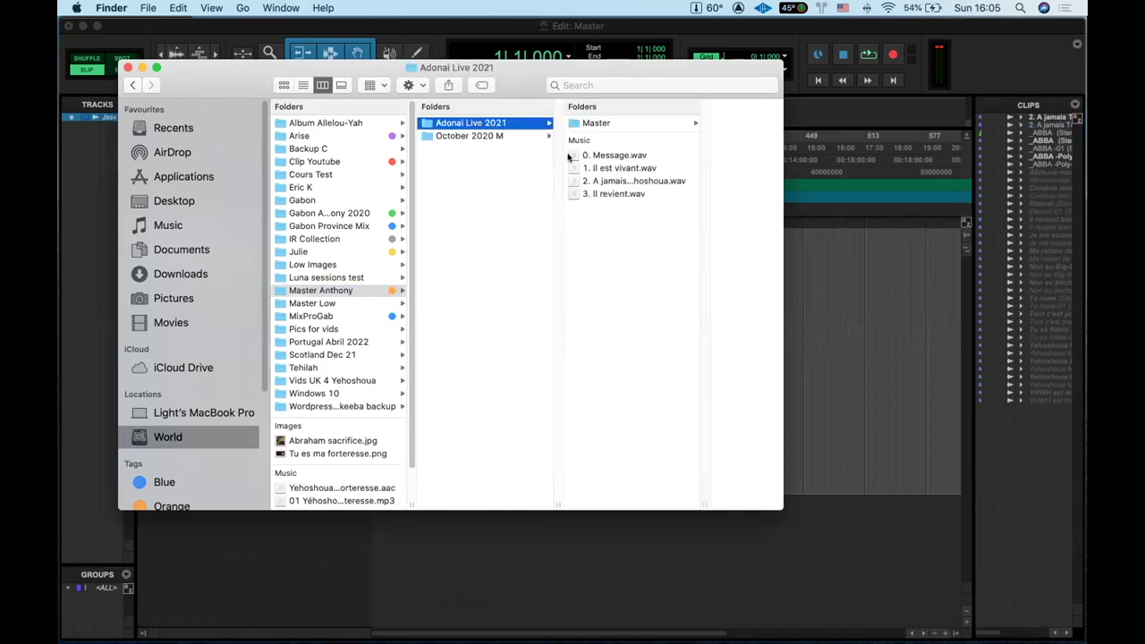
click(606, 182)
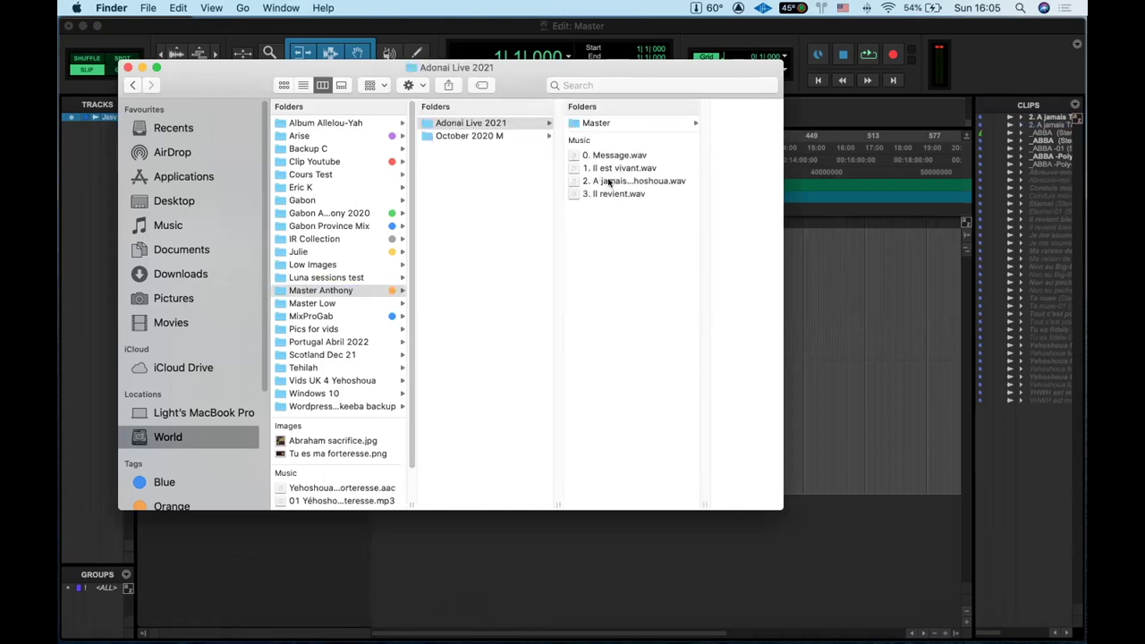
drag(525, 172, 384, 340)
click(850, 380)
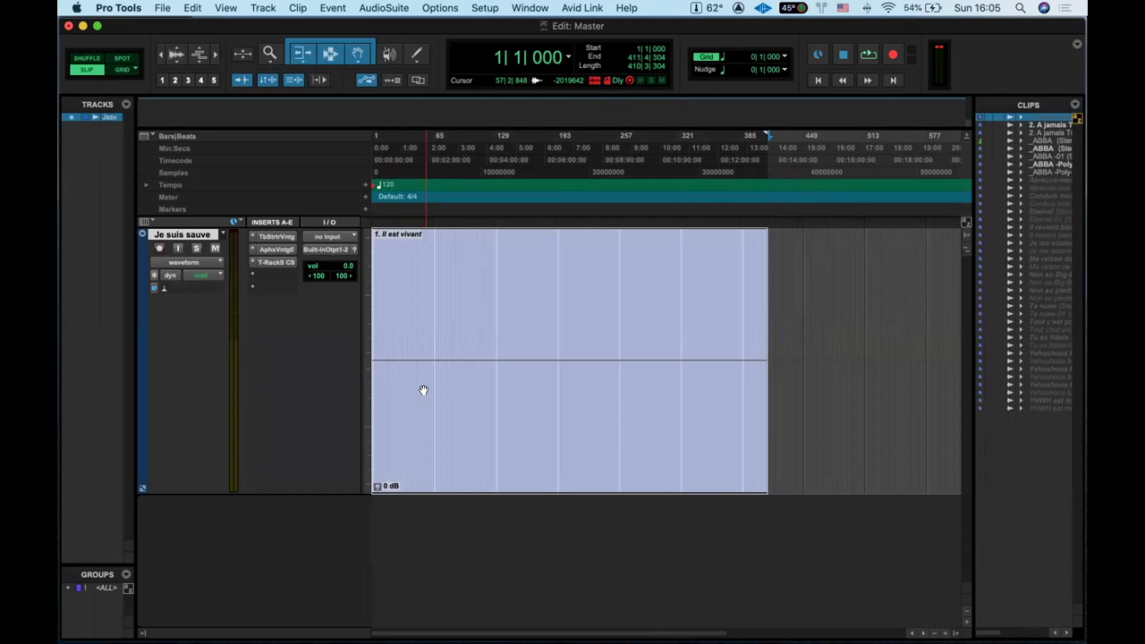
click(423, 390)
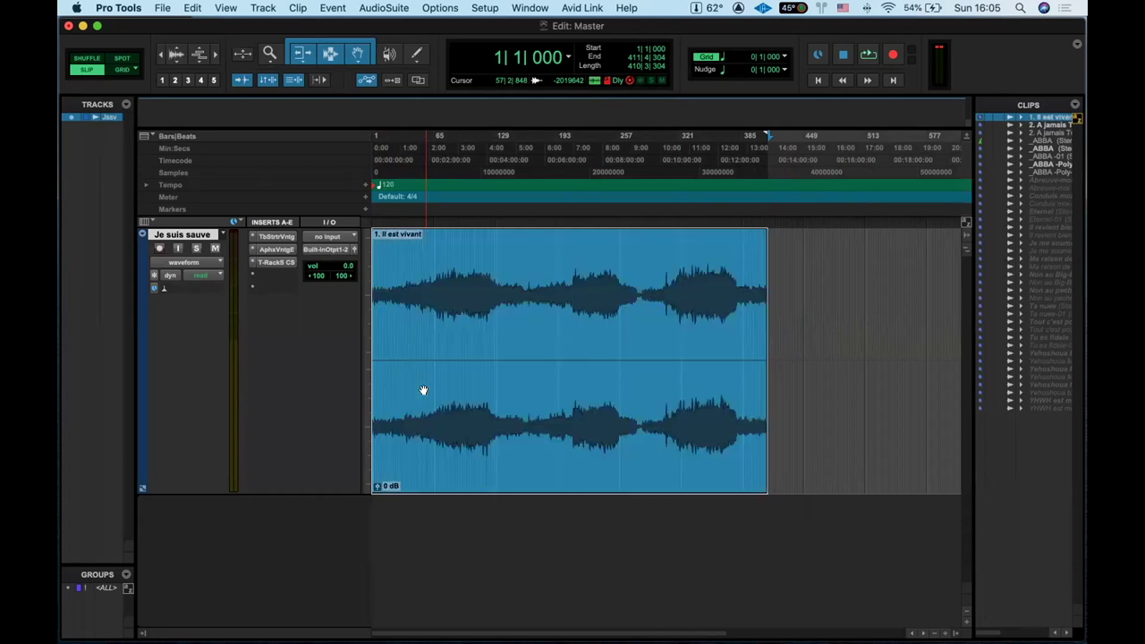
Audition the "Il est vivant" clip from the start and about bar 79, and set its clip gain to +0.1 dB.
key(Return)
key(space)
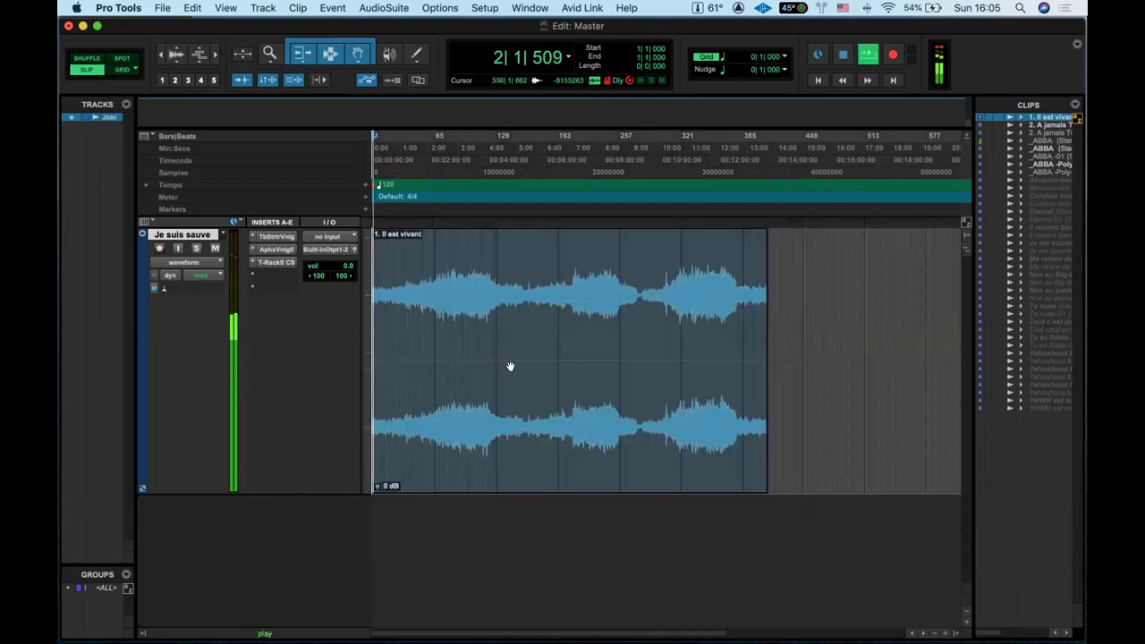
click(445, 262)
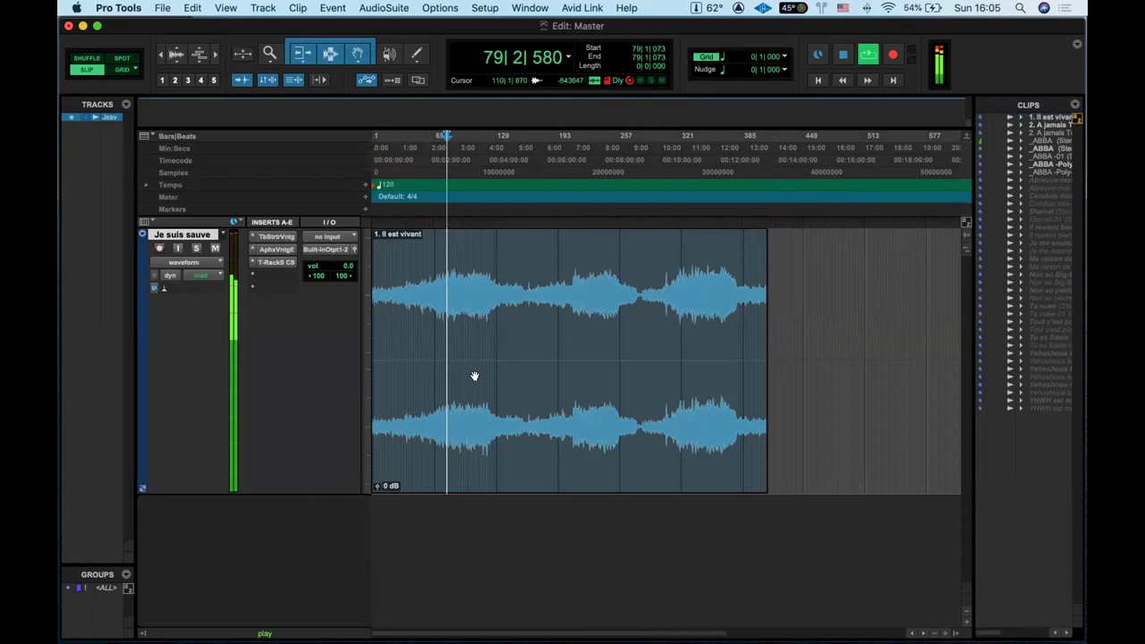
drag(376, 485, 373, 488)
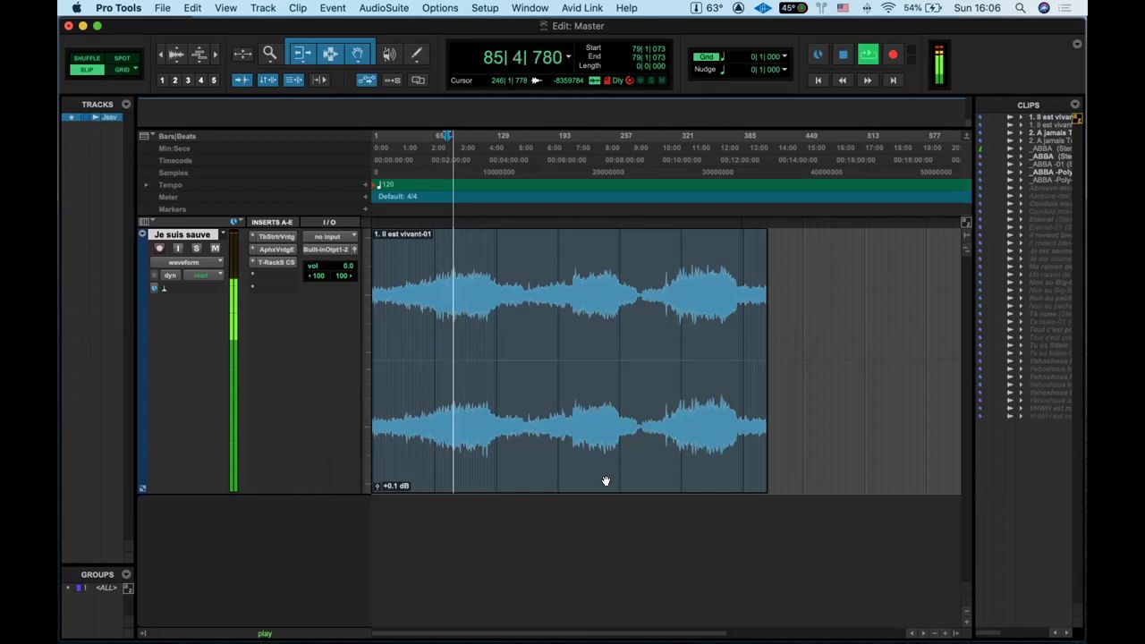
key(space)
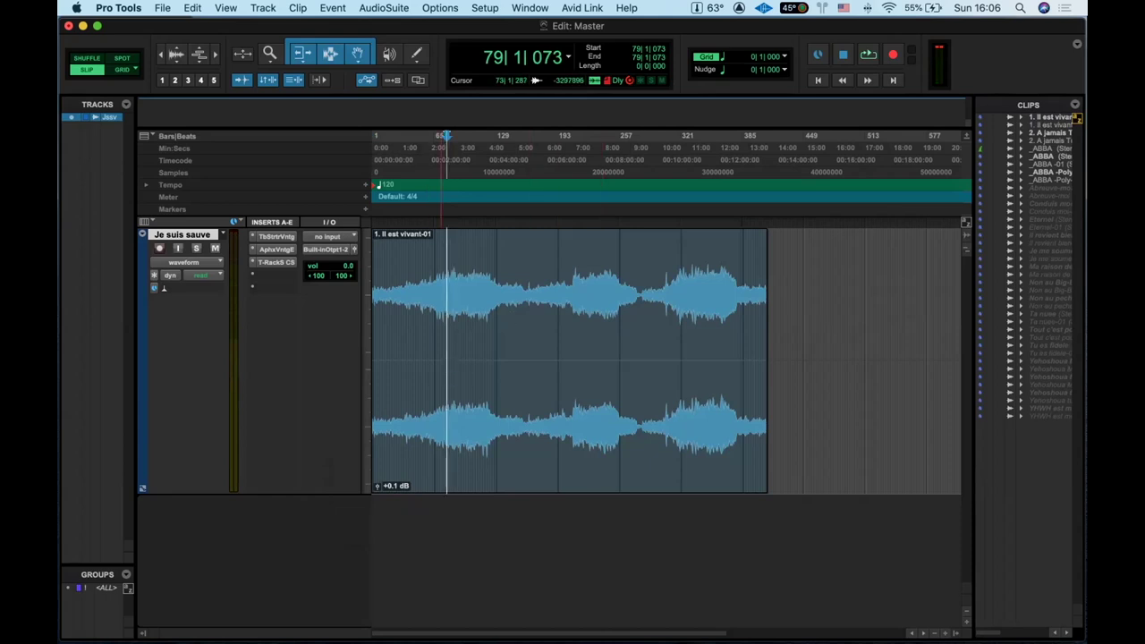
Delete the "Il est vivant" clip from the track and undo the deletion.
click(507, 451)
key(Delete)
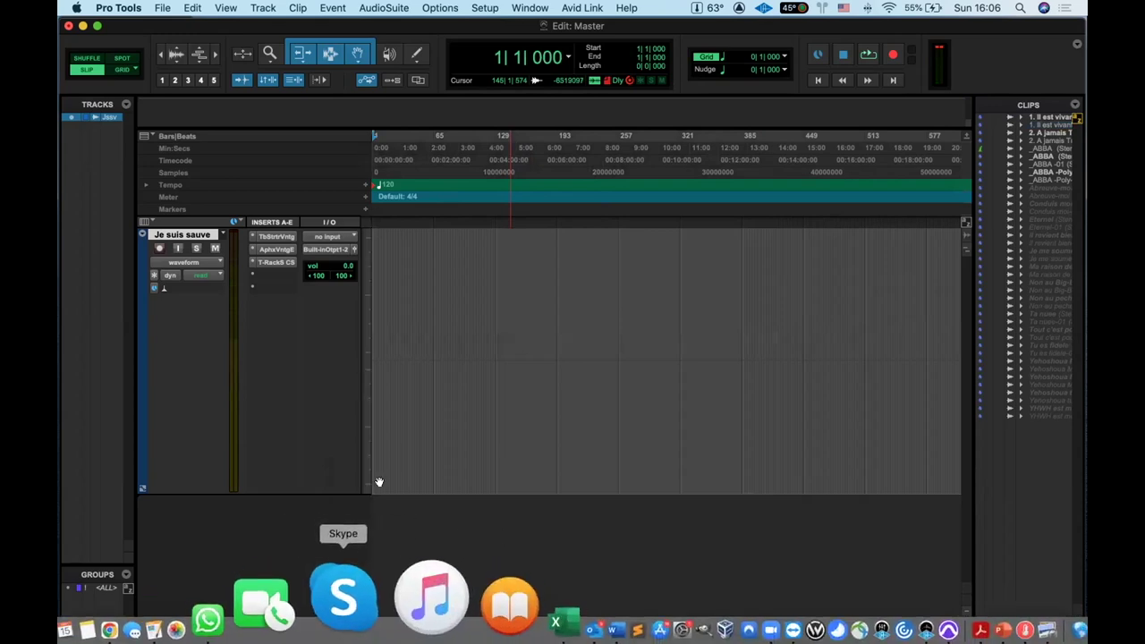
key(super+z)
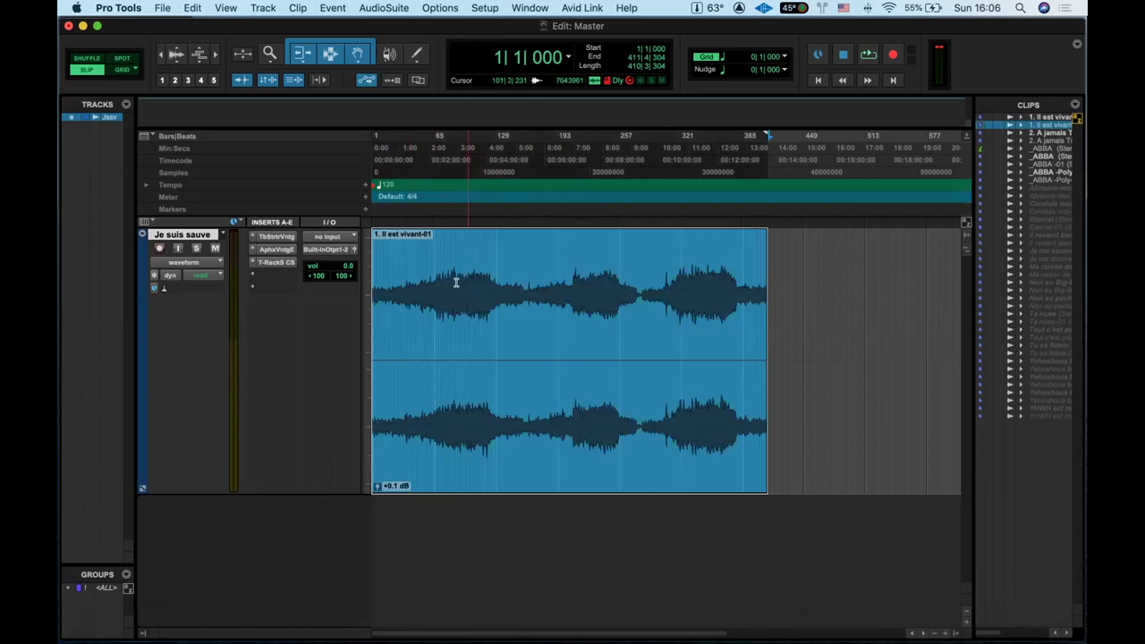
Mark about bars 73 to 101 of the "Il est vivant" clip, and delete the whole clip from the track.
drag(465, 234, 440, 264)
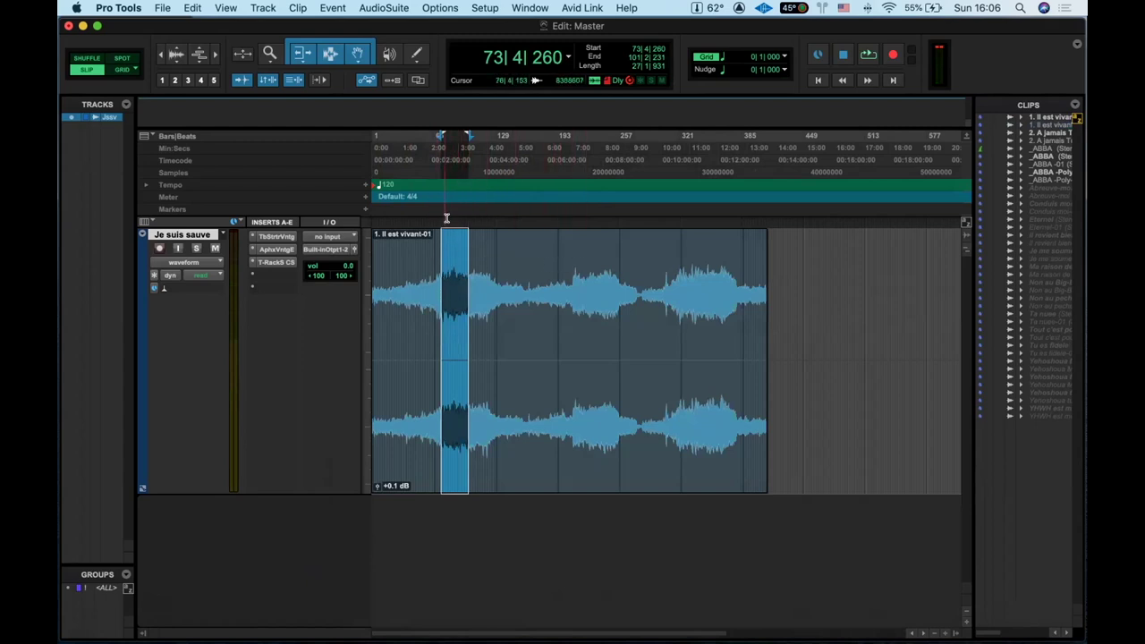
click(605, 383)
key(Delete)
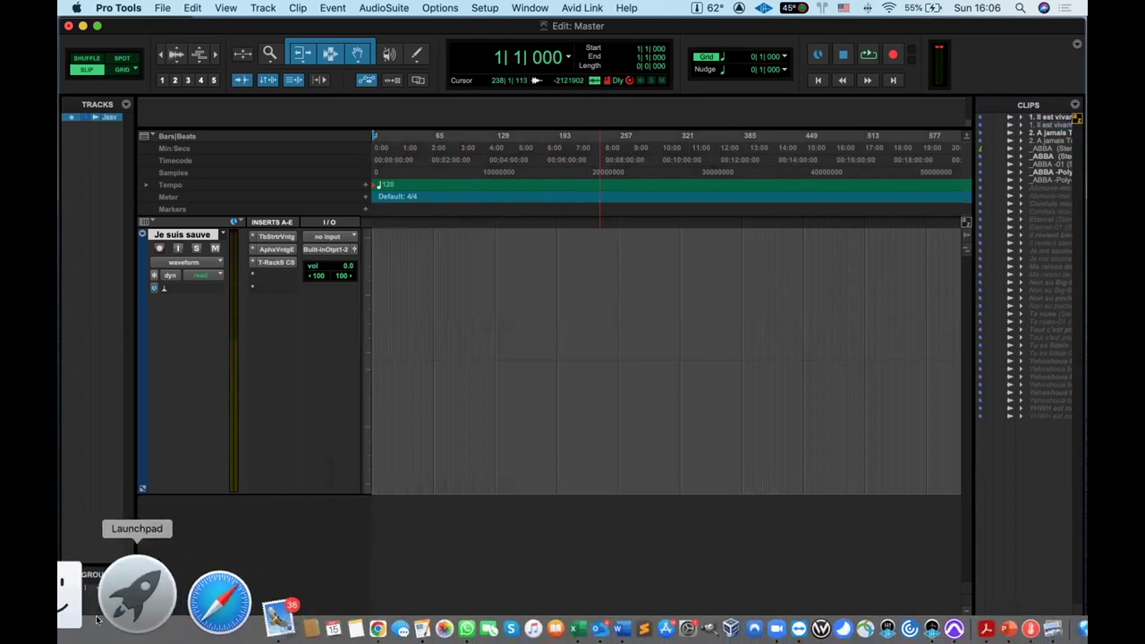
From the Master folder in Finder, import "A jamais tu regnes essai.wav" onto the track and place it at bar 1.
click(78, 617)
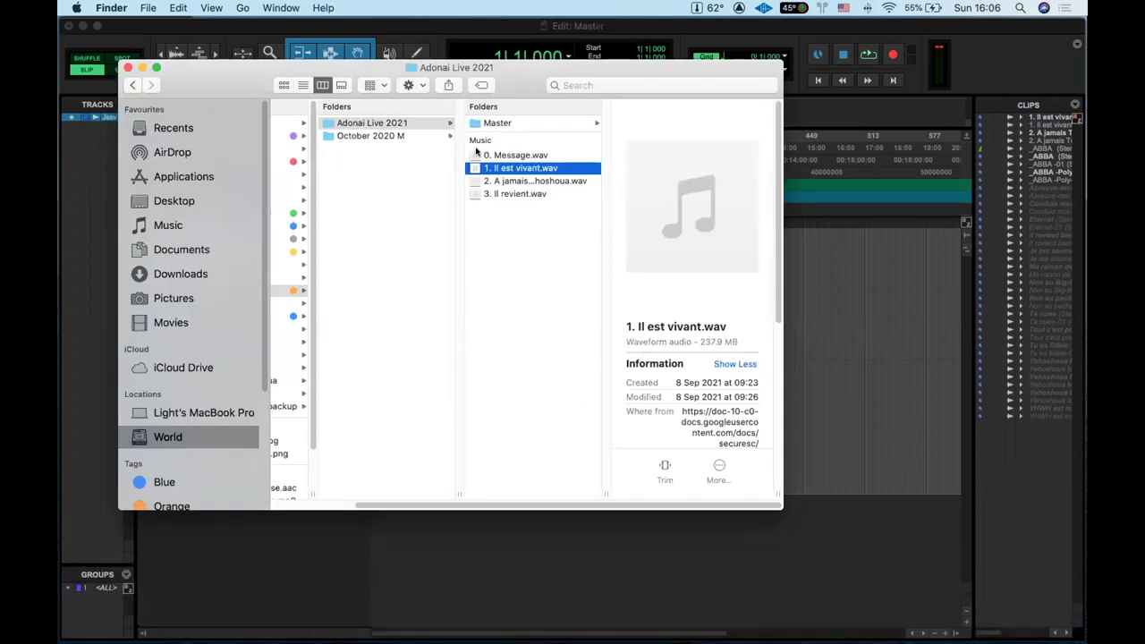
click(497, 125)
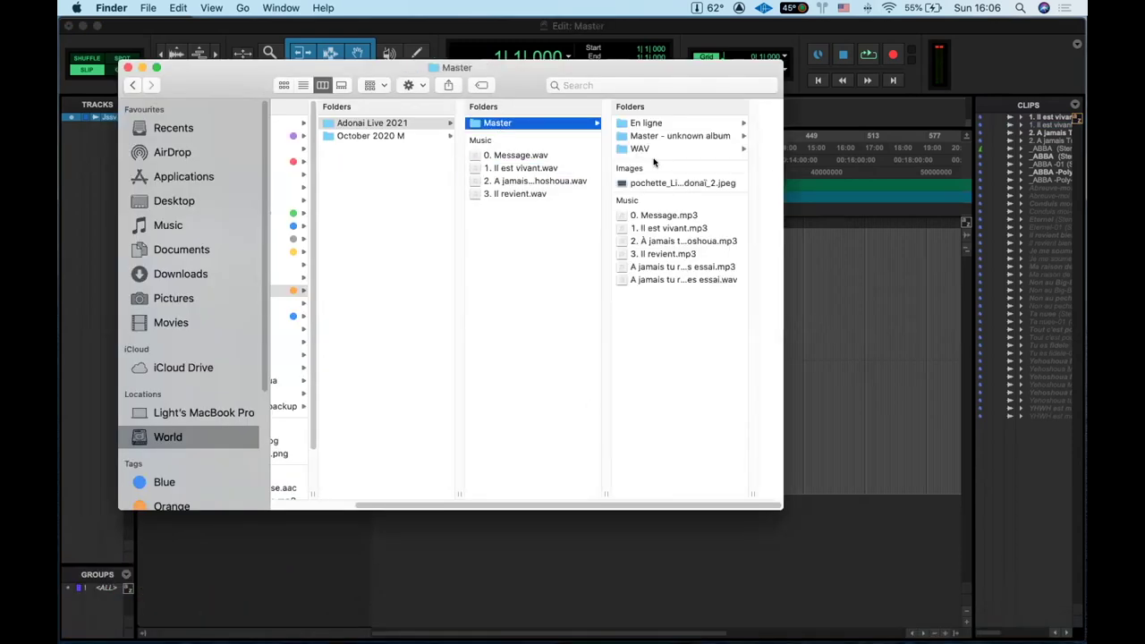
click(682, 280)
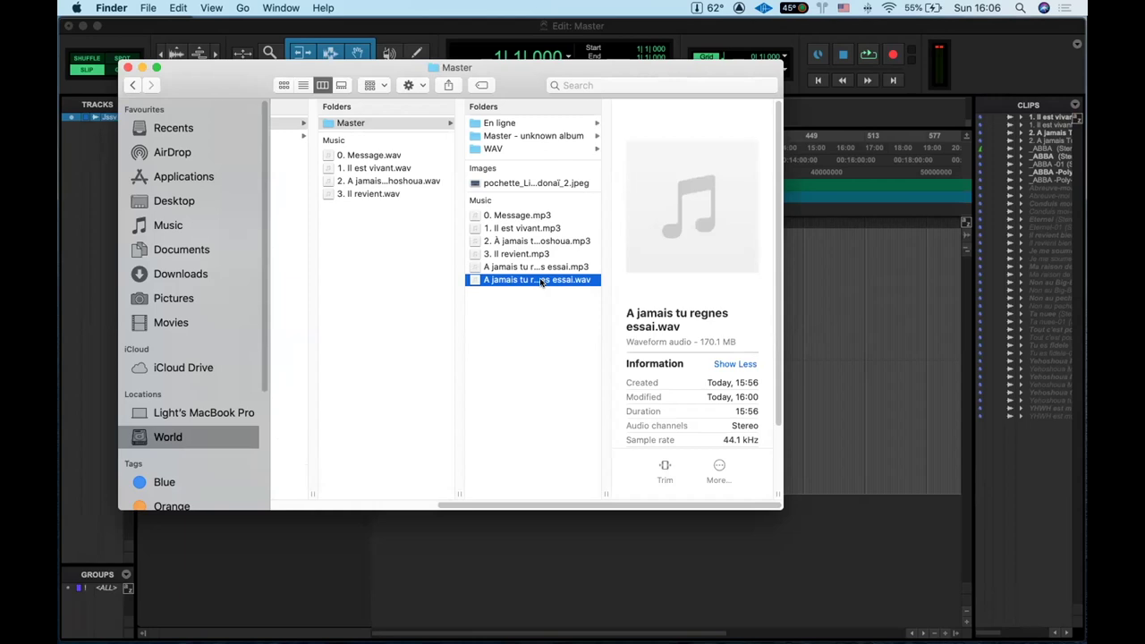
drag(560, 281, 835, 333)
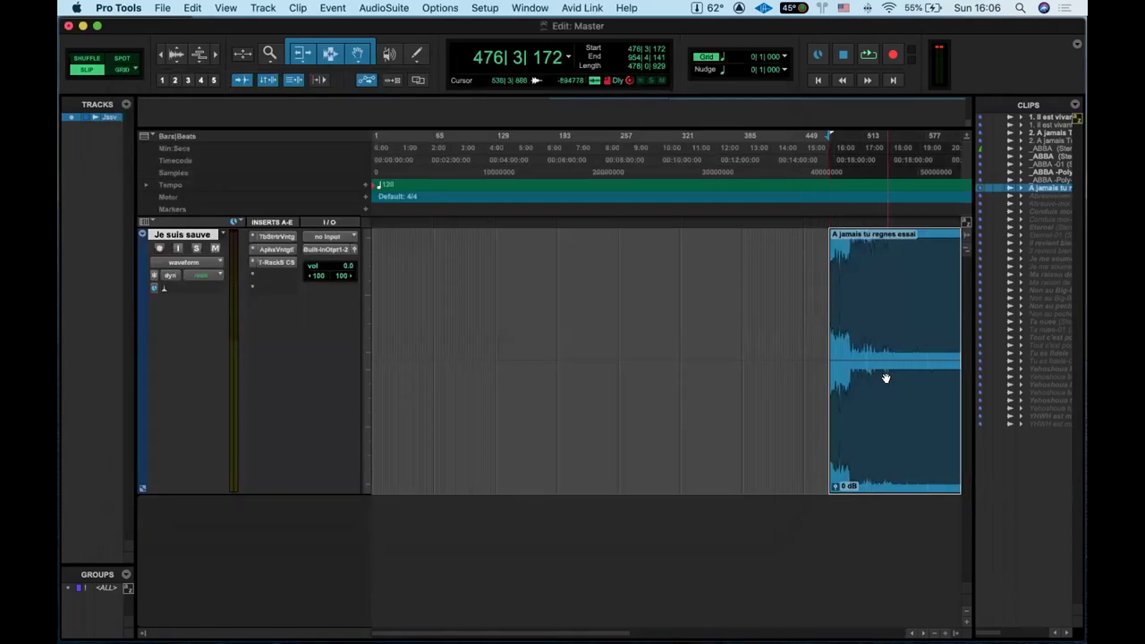
Bypass all three plug-in inserts on the "Je suis sauve" track, including T-RackS CS.
super+click(273, 262)
super+click(273, 248)
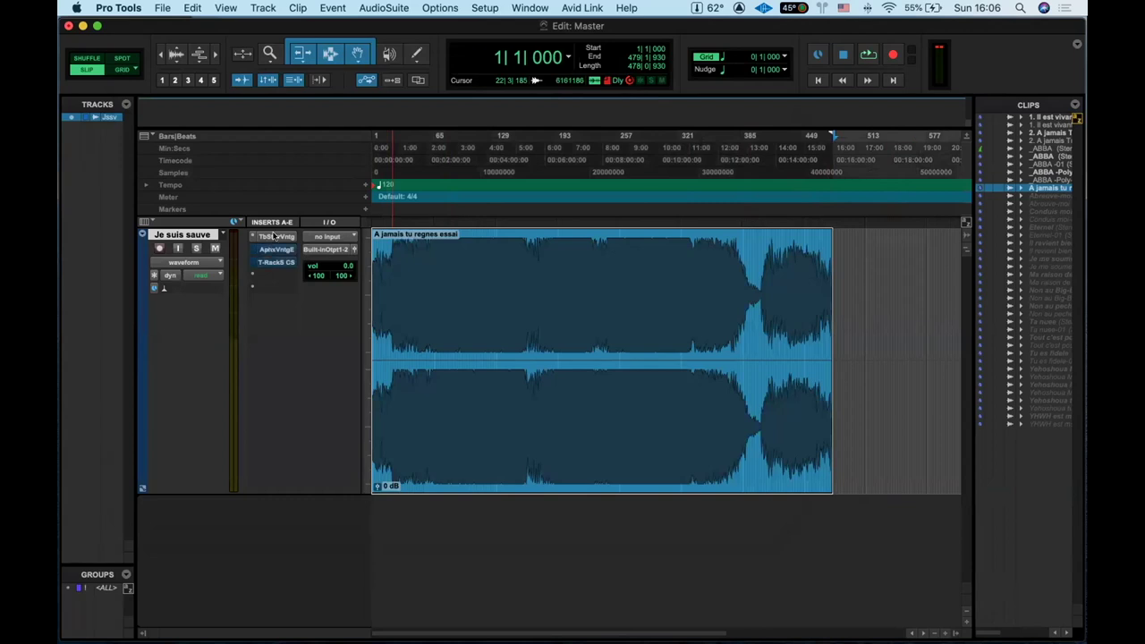
super+click(273, 236)
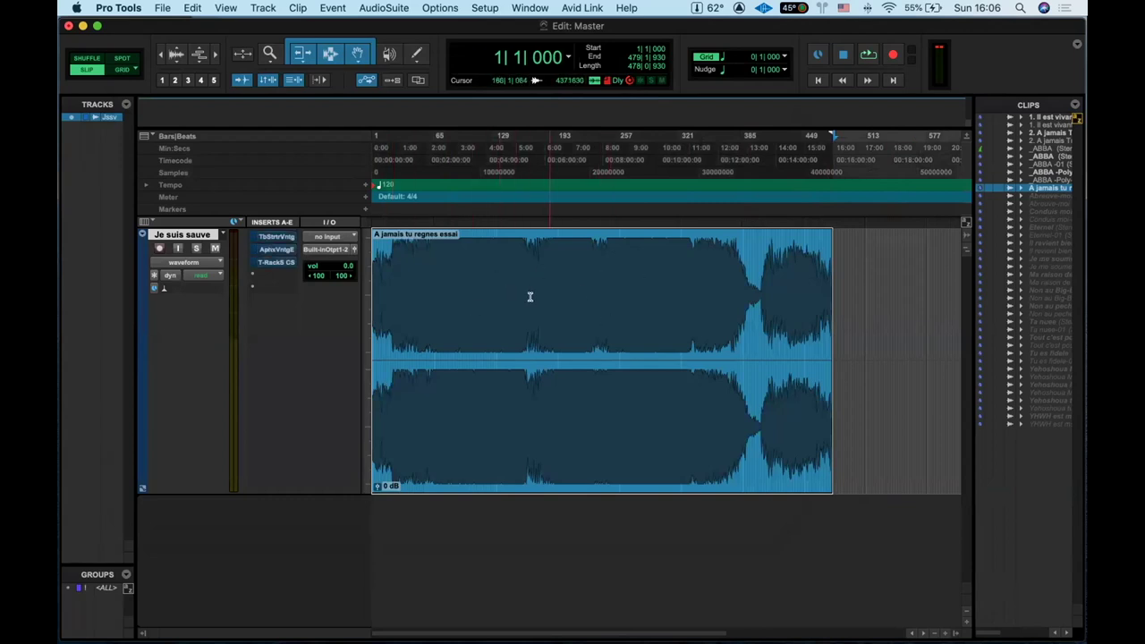
Audition the "A jamais tu regnes essai" clip from the start and from about bar 131.
mouse_move(555, 617)
key(Return)
key(space)
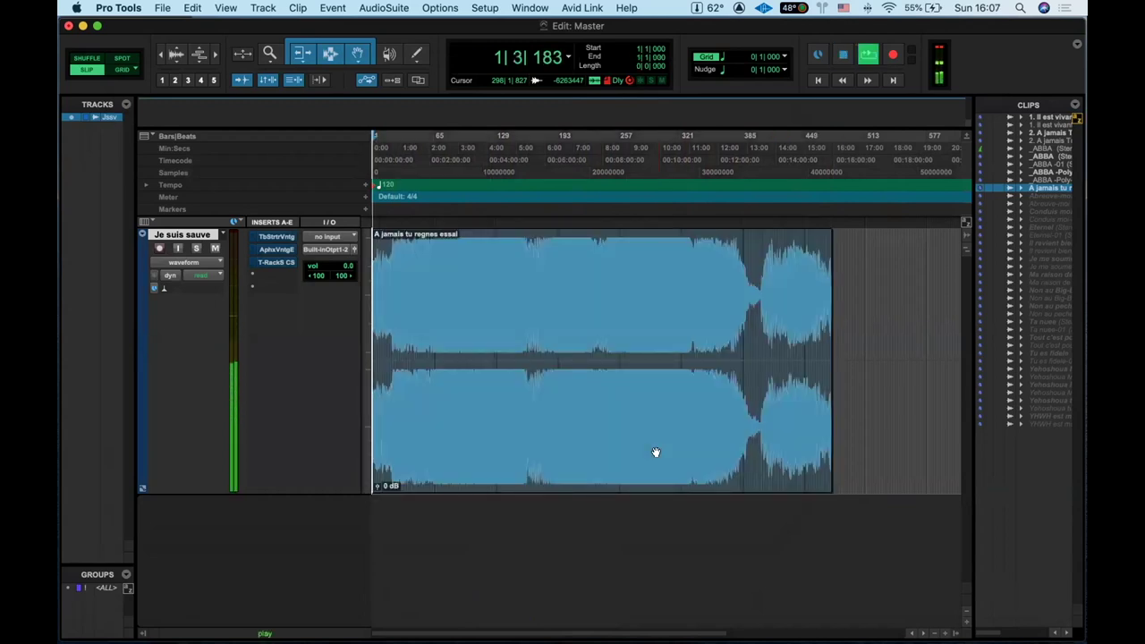
click(490, 249)
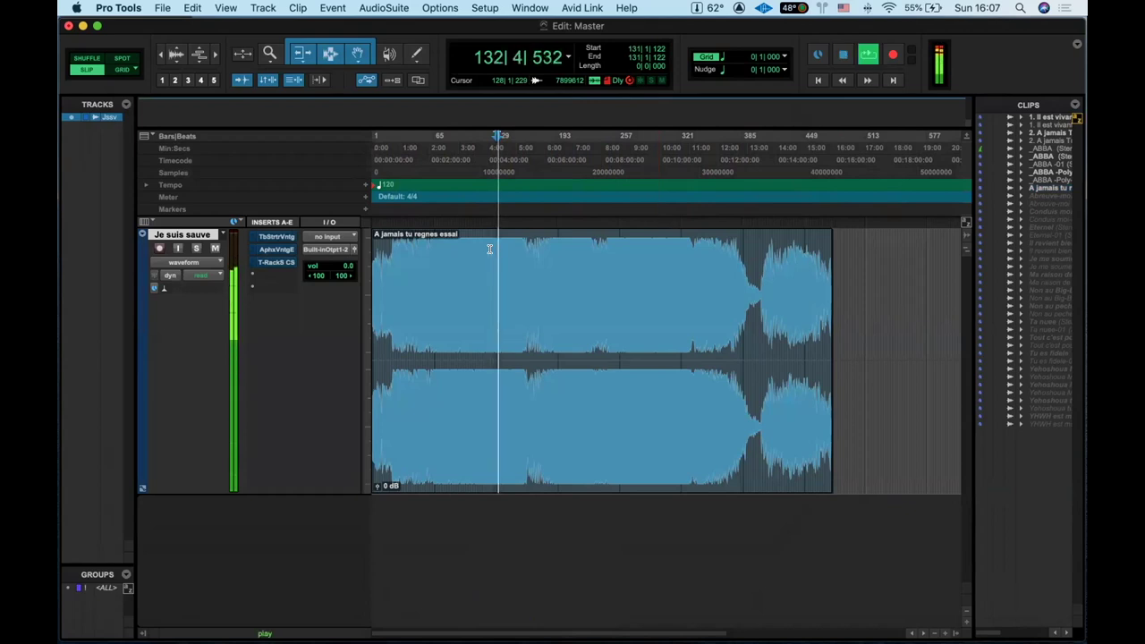
key(space)
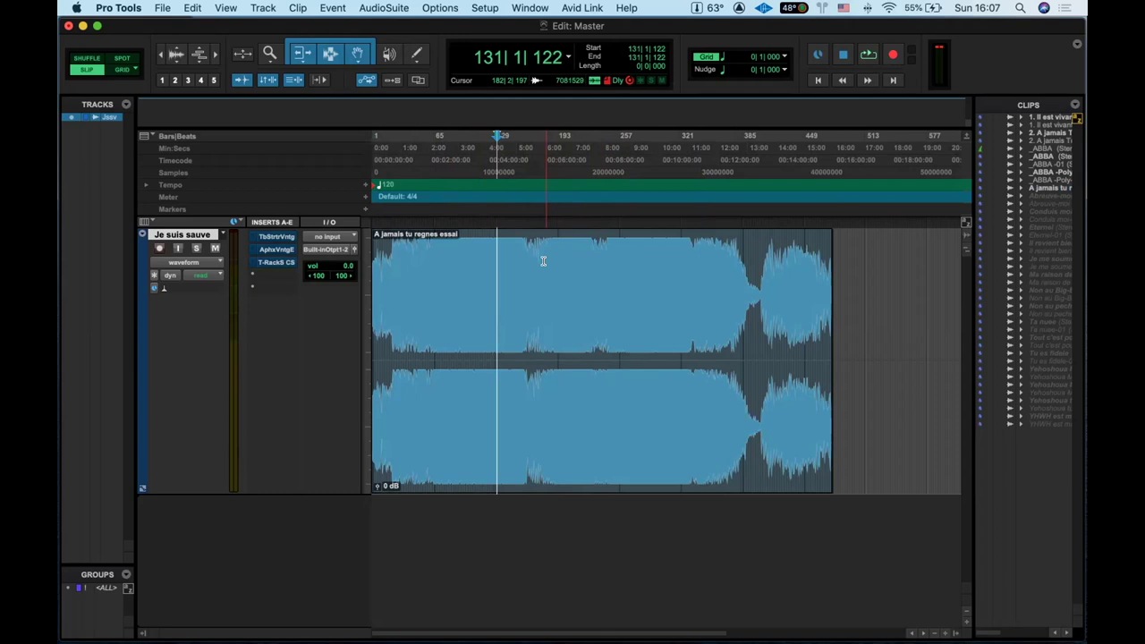
Examine the mastered waveform in detail around bars 129 to 133 and play it from about bar 130.
key(super+bracketright)
key(super+bracketright)
key(super+bracketright)
key(super+bracketright)
key(super+bracketright)
key(super+bracketright)
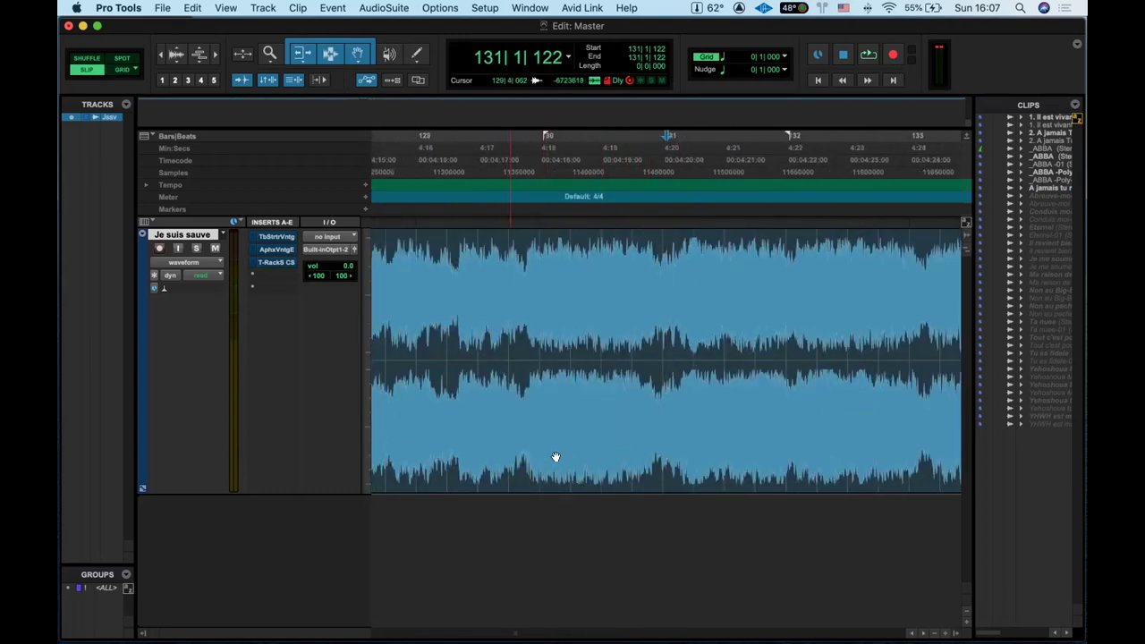
click(551, 258)
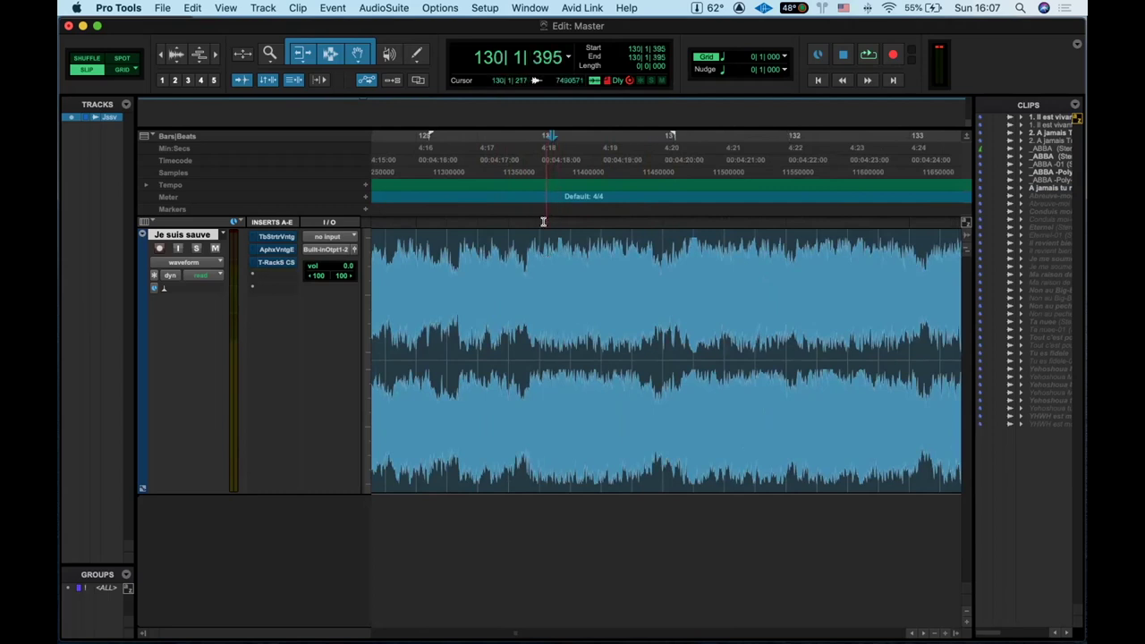
key(space)
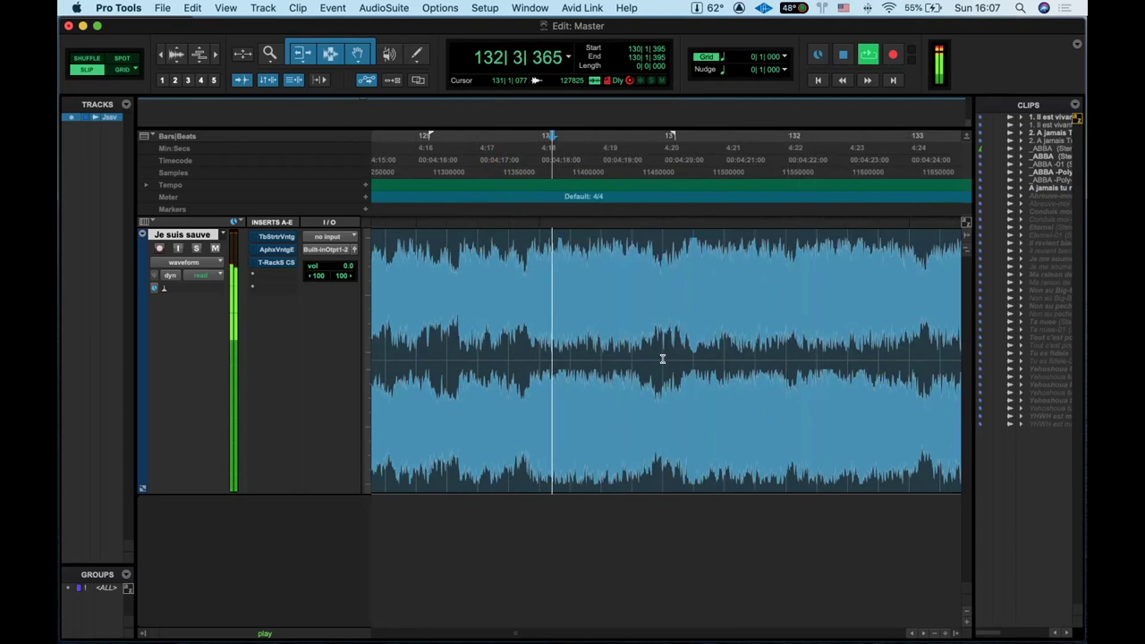
key(space)
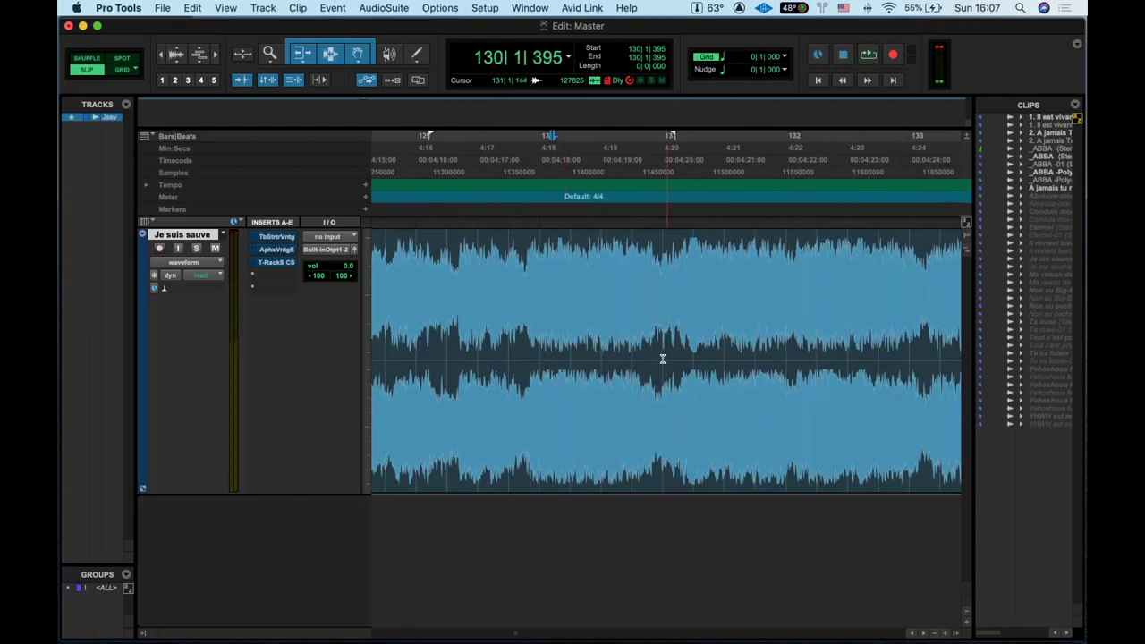
Select the whole "A jamais tu regnes essai" clip and remove it from the track.
key(super+bracketleft)
key(super+bracketleft)
key(super+bracketleft)
key(super+bracketleft)
key(super+bracketleft)
key(super+bracketleft)
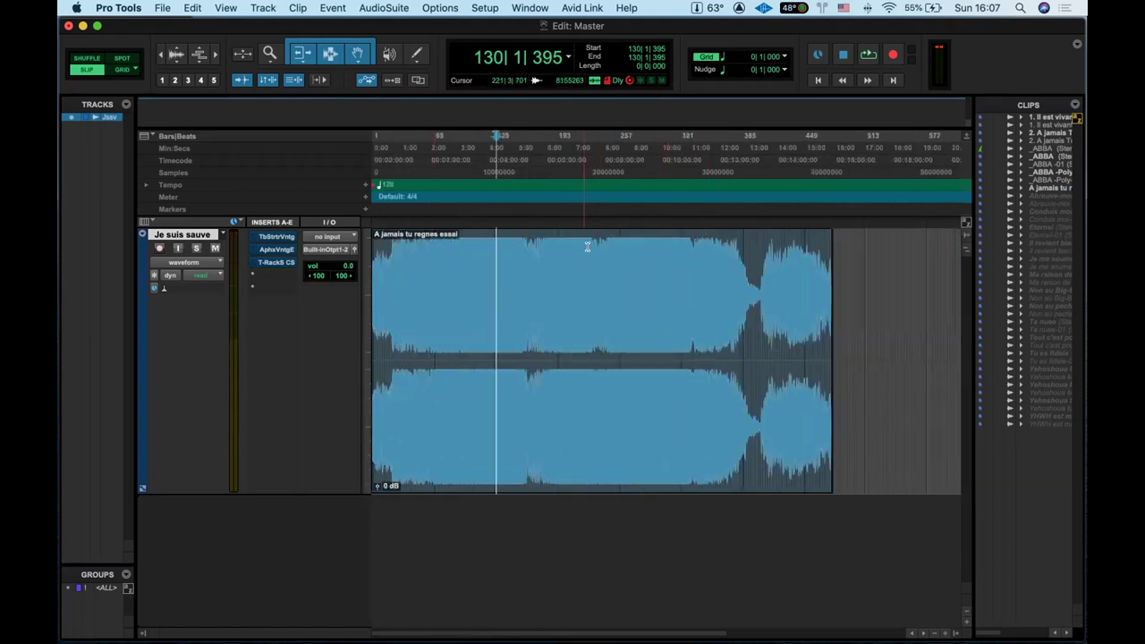
click(402, 358)
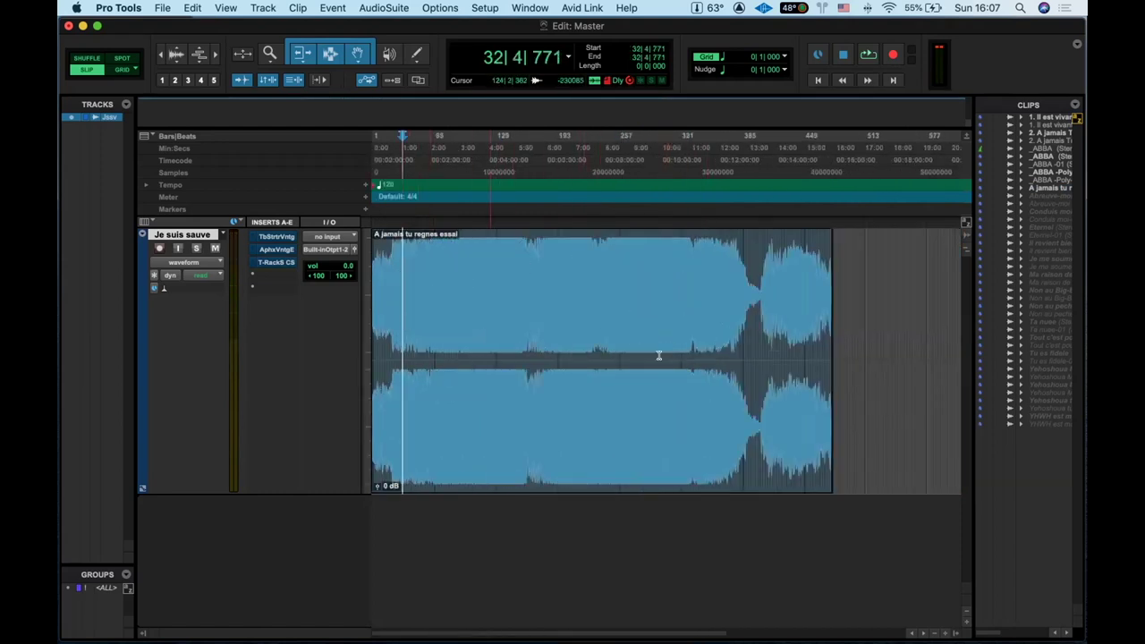
click(883, 358)
click(800, 366)
click(864, 337)
click(724, 368)
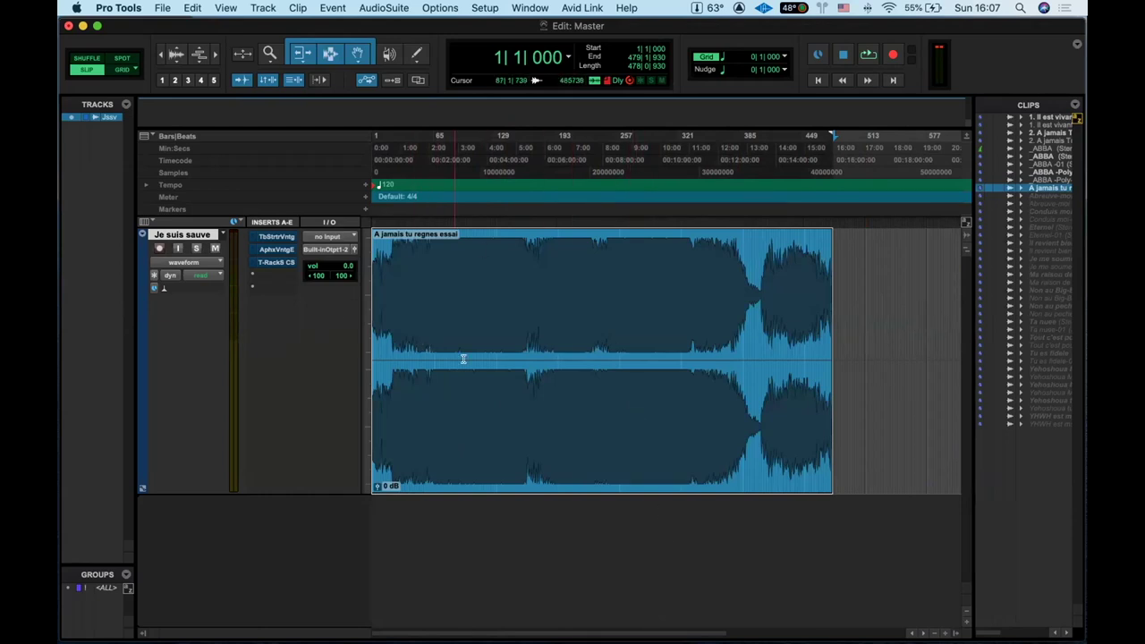
key(super+z)
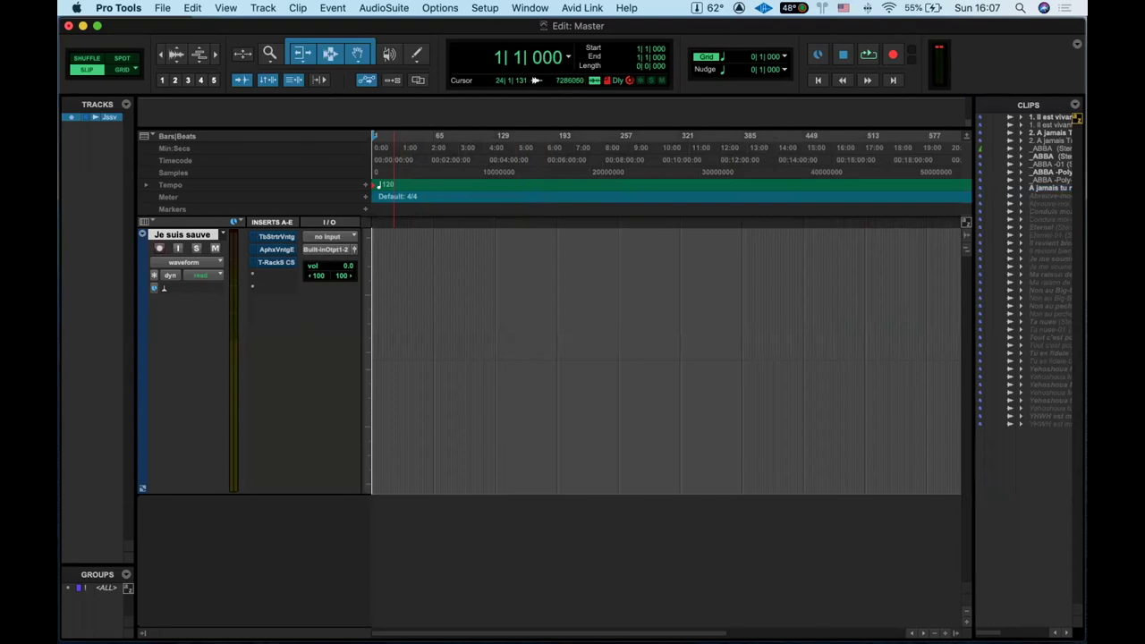
Switch to Finder and move both "A jamais tu regnes essai" files, MP3 and WAV, from the Master folder to the Bin.
mouse_move(118, 592)
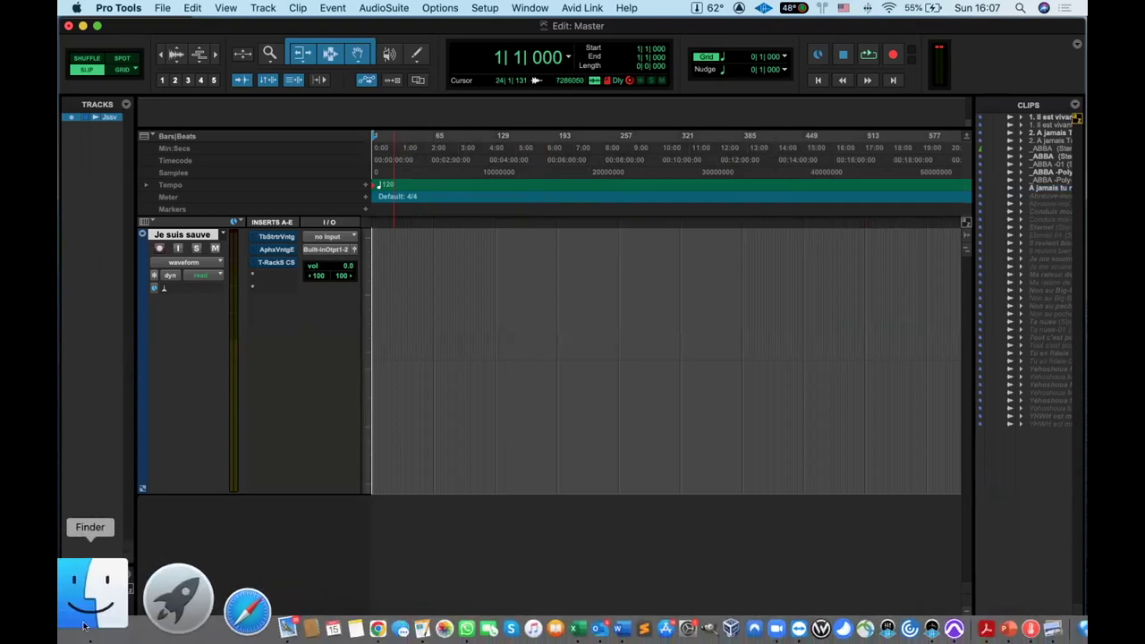
key(super+Tab)
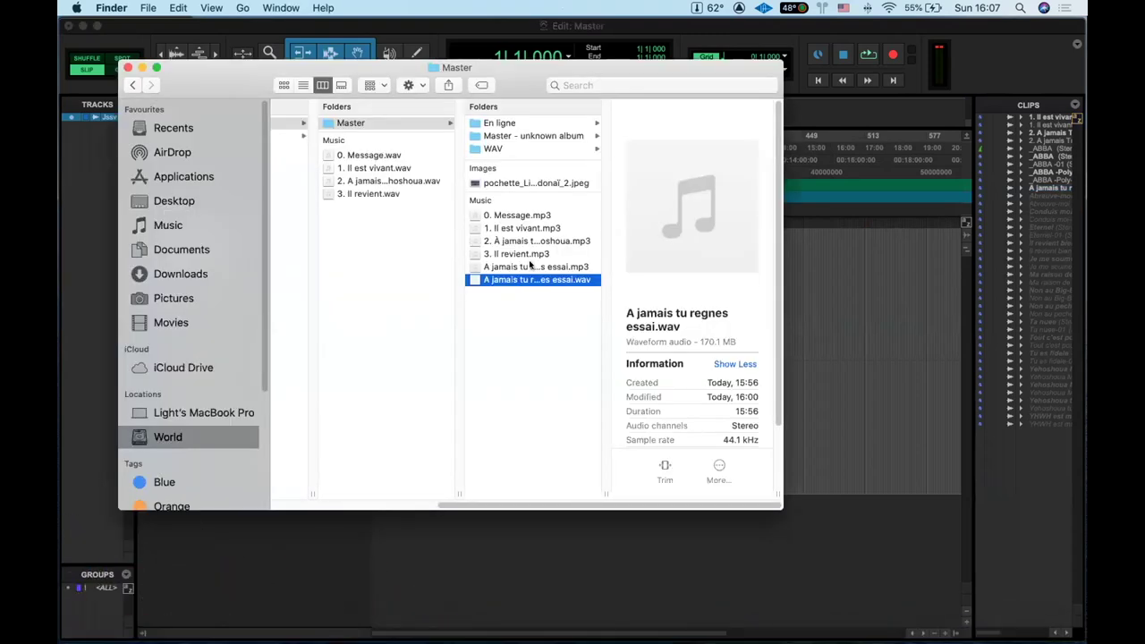
click(553, 270)
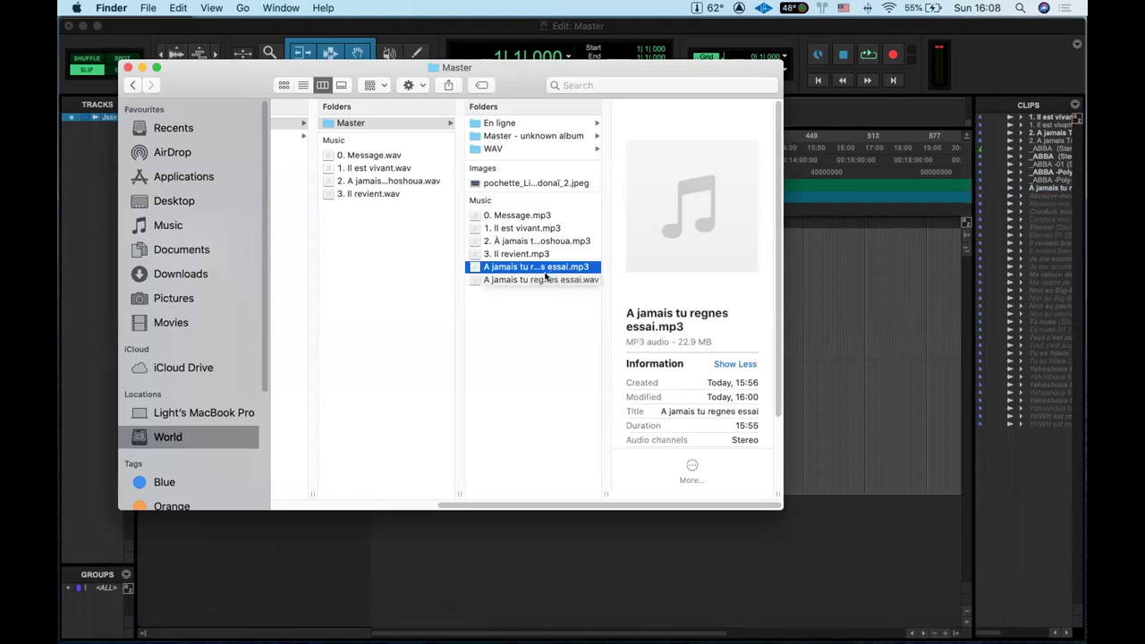
shift+click(545, 278)
mouse_move(545, 278)
mouse_down()
mouse_move(543, 269)
mouse_move(539, 288)
mouse_up()
click(545, 310)
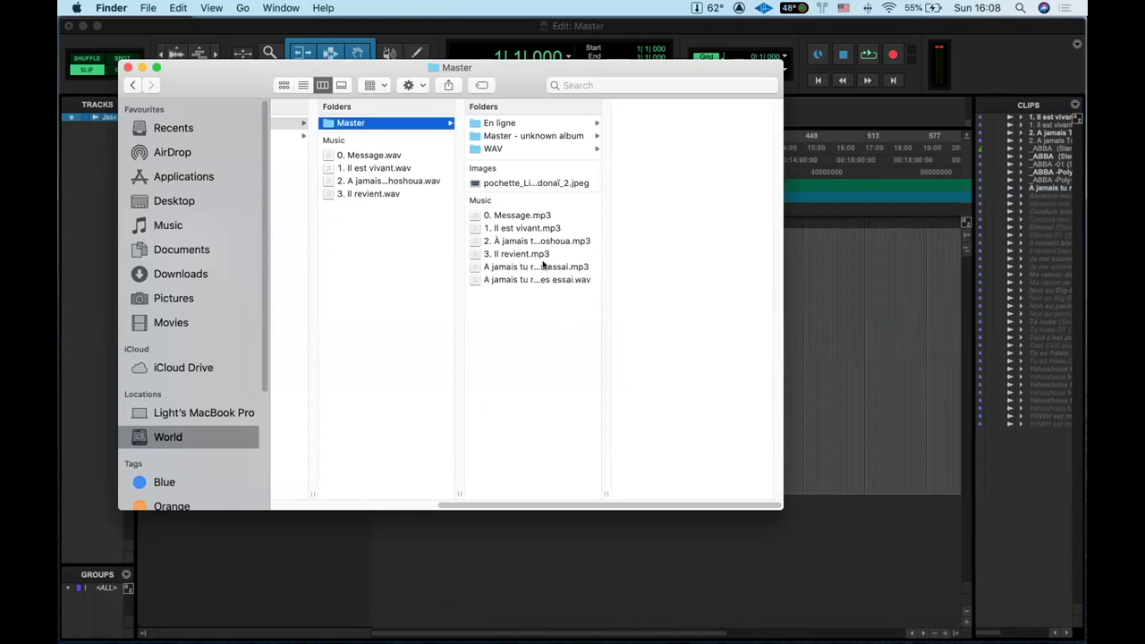
click(543, 266)
shift+click(547, 278)
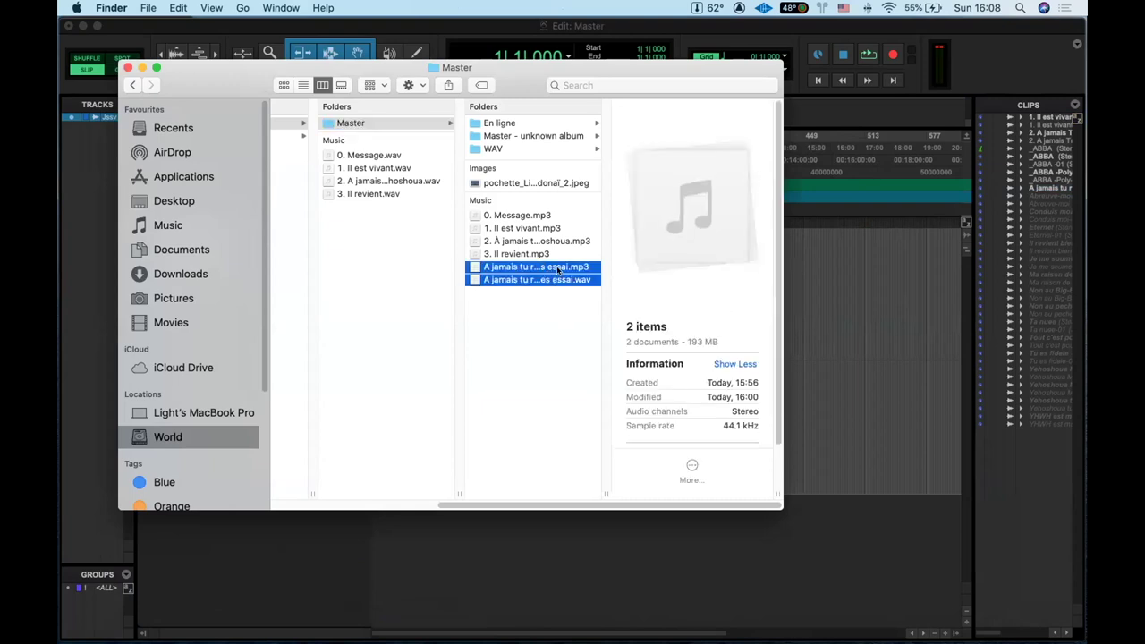
right_click(547, 268)
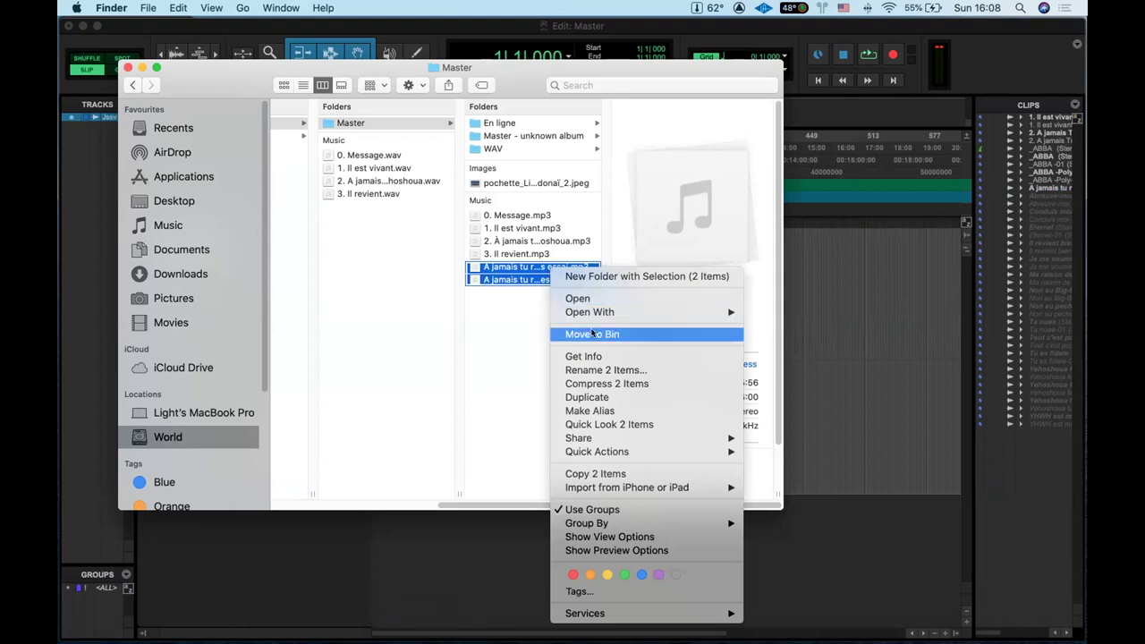
click(591, 334)
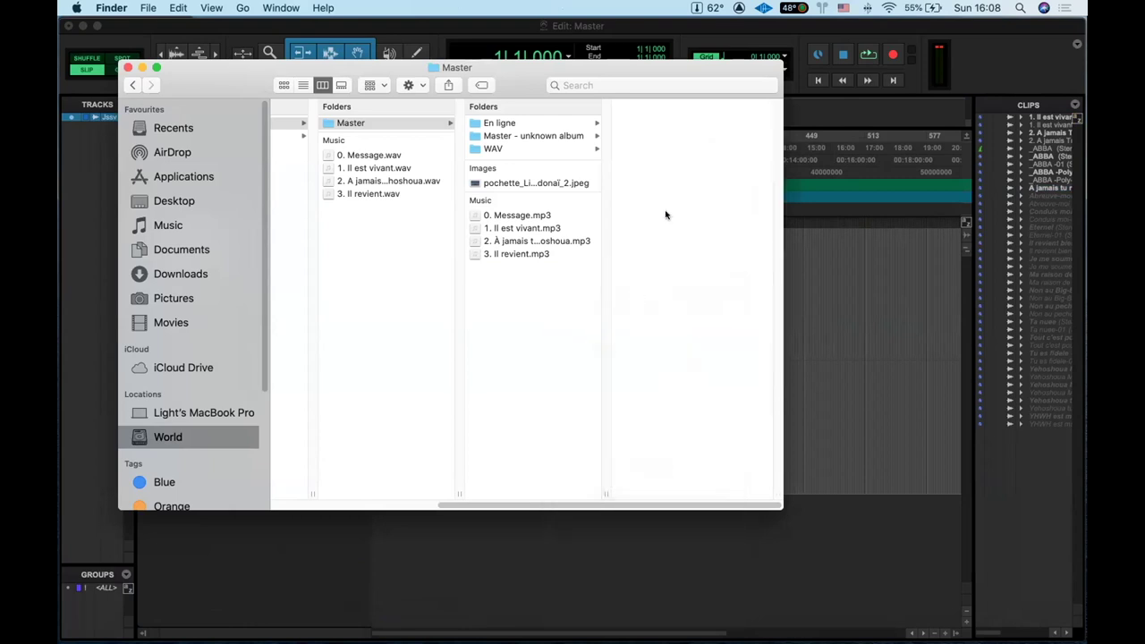
Look through the contents of the WAV, "Master - unknown album" and "En ligne" folders, and close the Finder window.
click(491, 149)
click(508, 136)
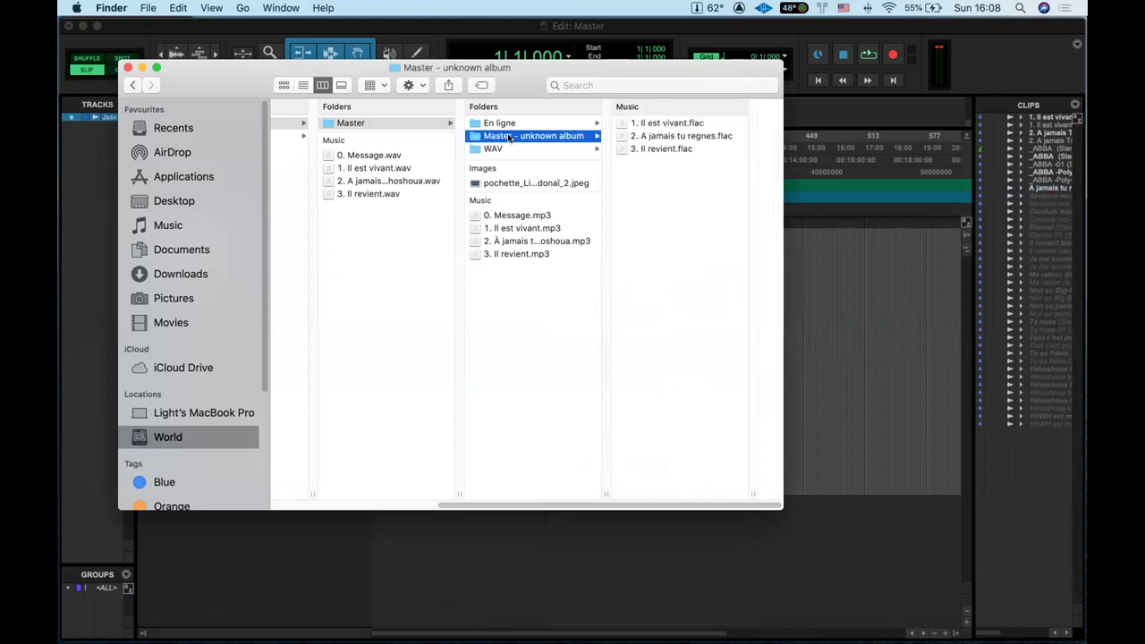
click(506, 124)
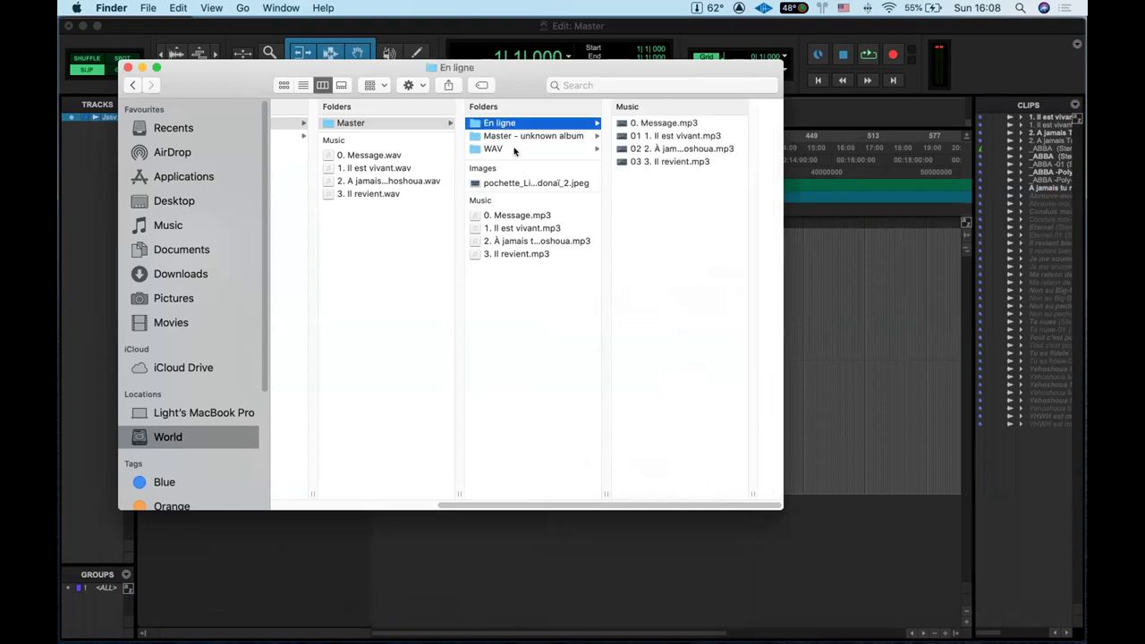
click(513, 150)
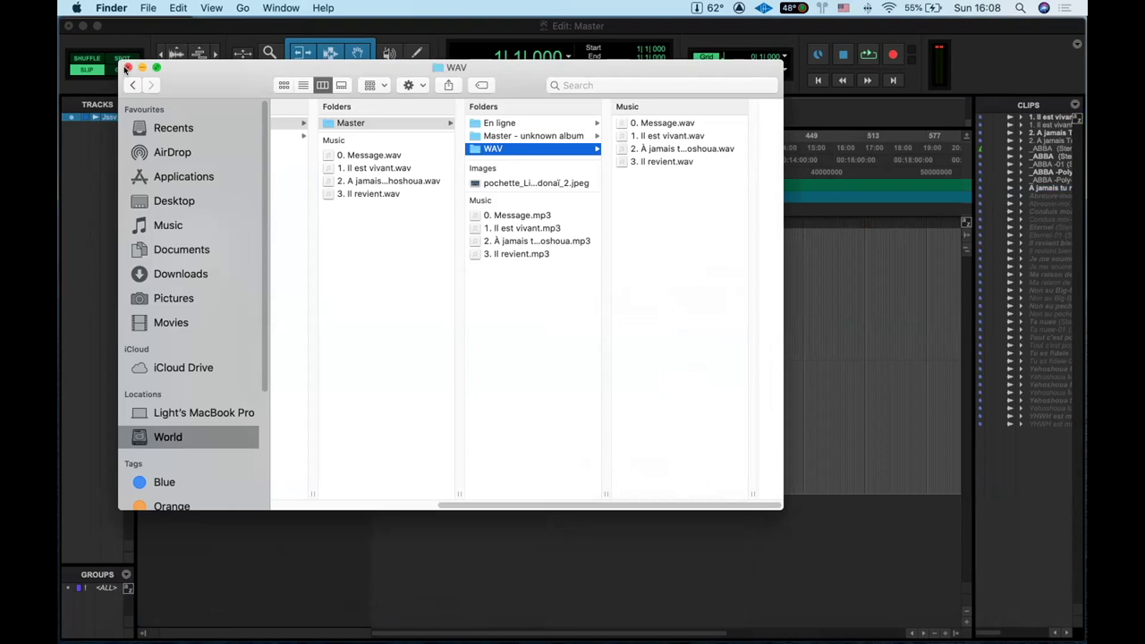
key(super+w)
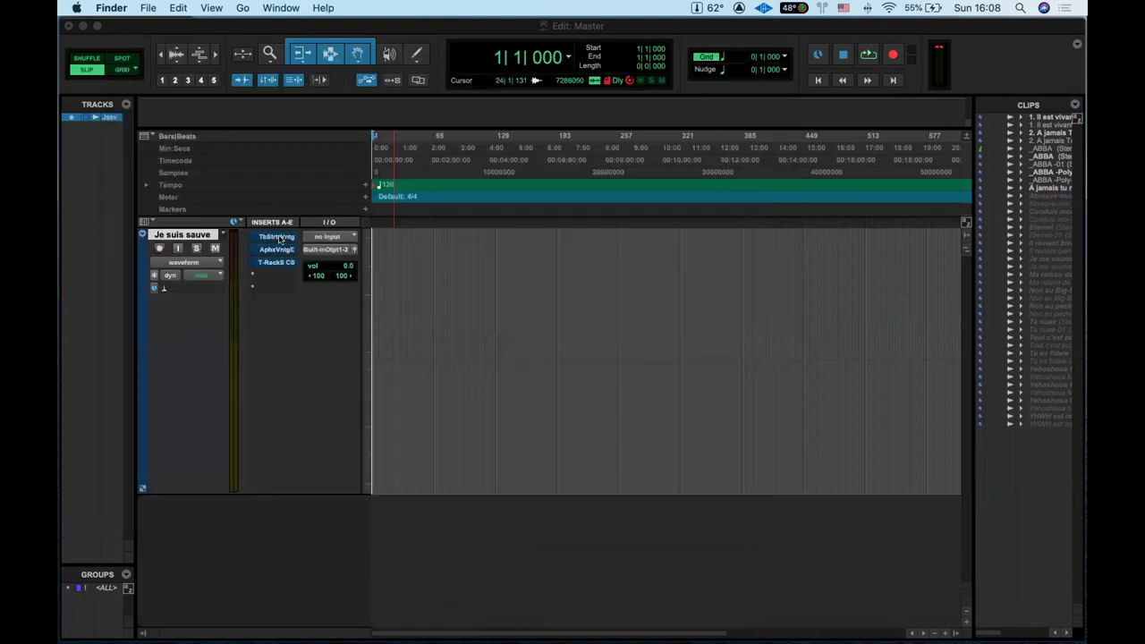
Back in Pro Tools, take all three plug-in inserts on the "Je suis sauve" track out of bypass.
click(270, 275)
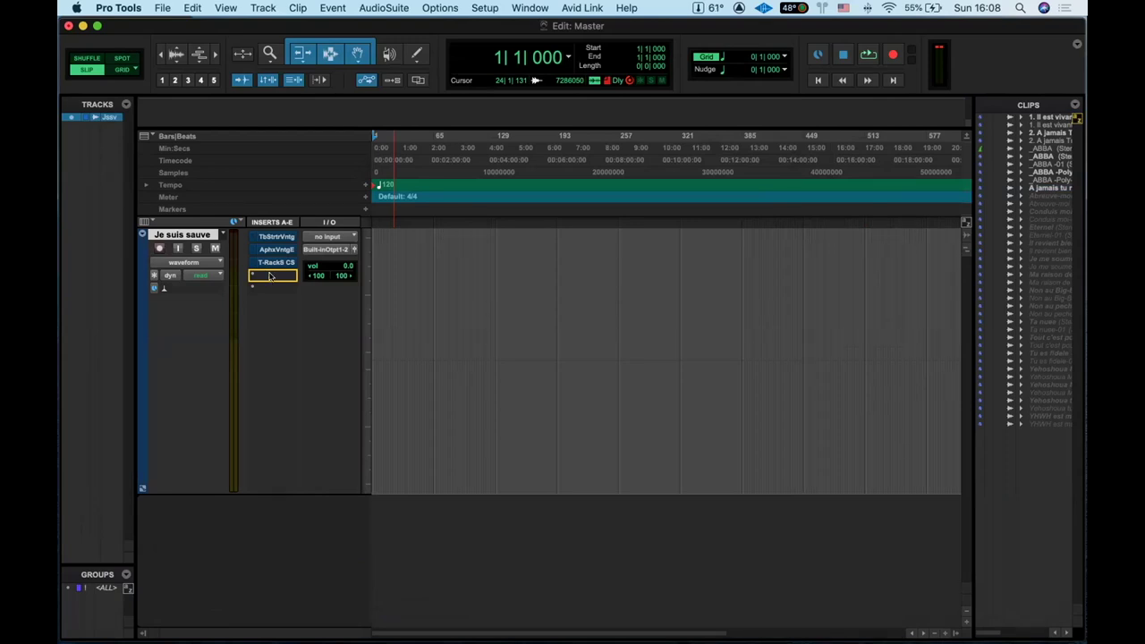
drag(272, 262, 305, 275)
click(424, 244)
key(Return)
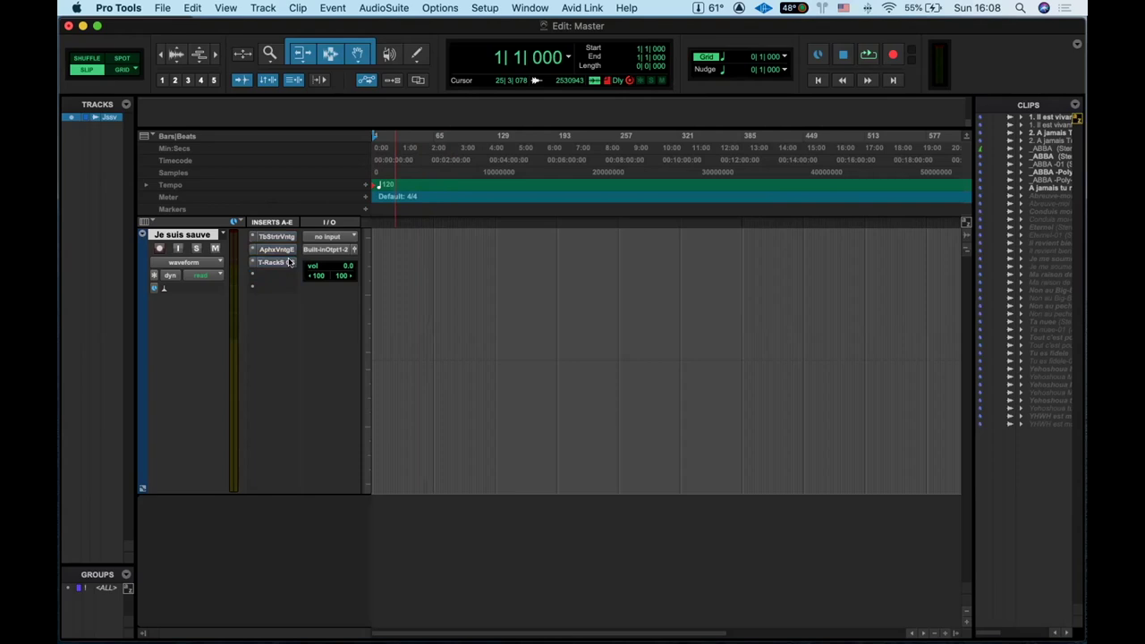
Quit Pro Tools without saving the changes to the "Master" session.
click(119, 7)
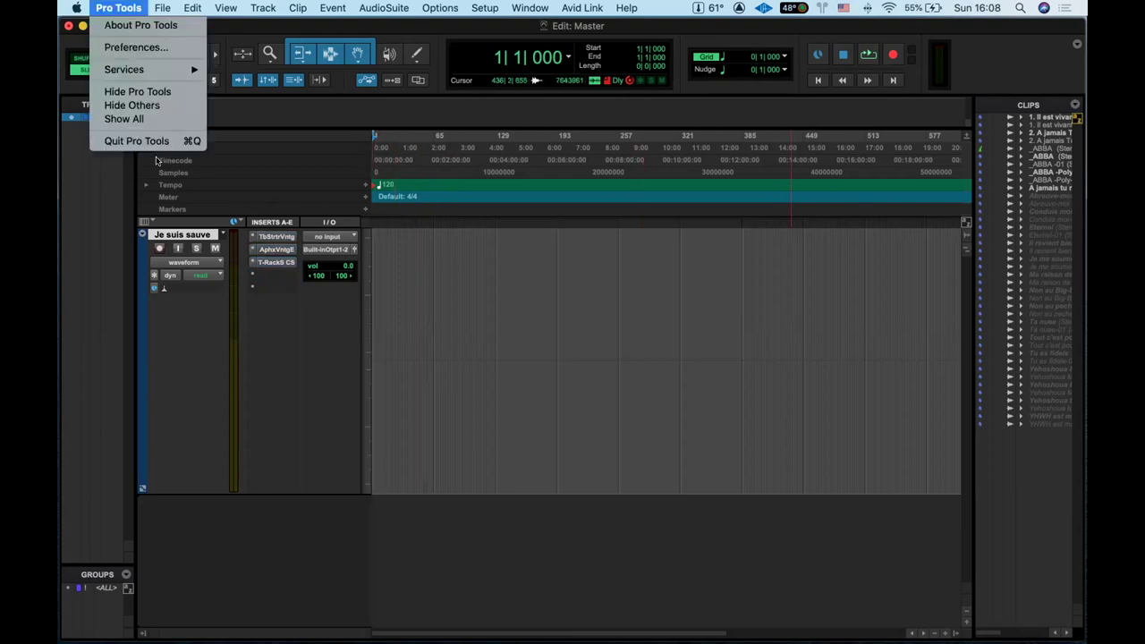
key(Return)
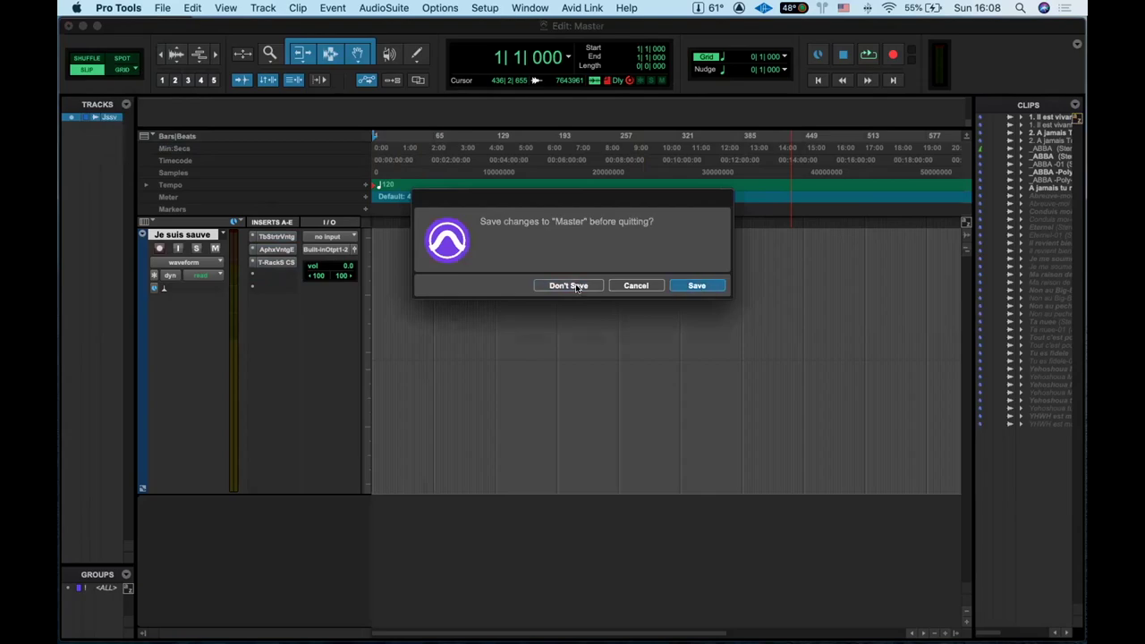
click(577, 286)
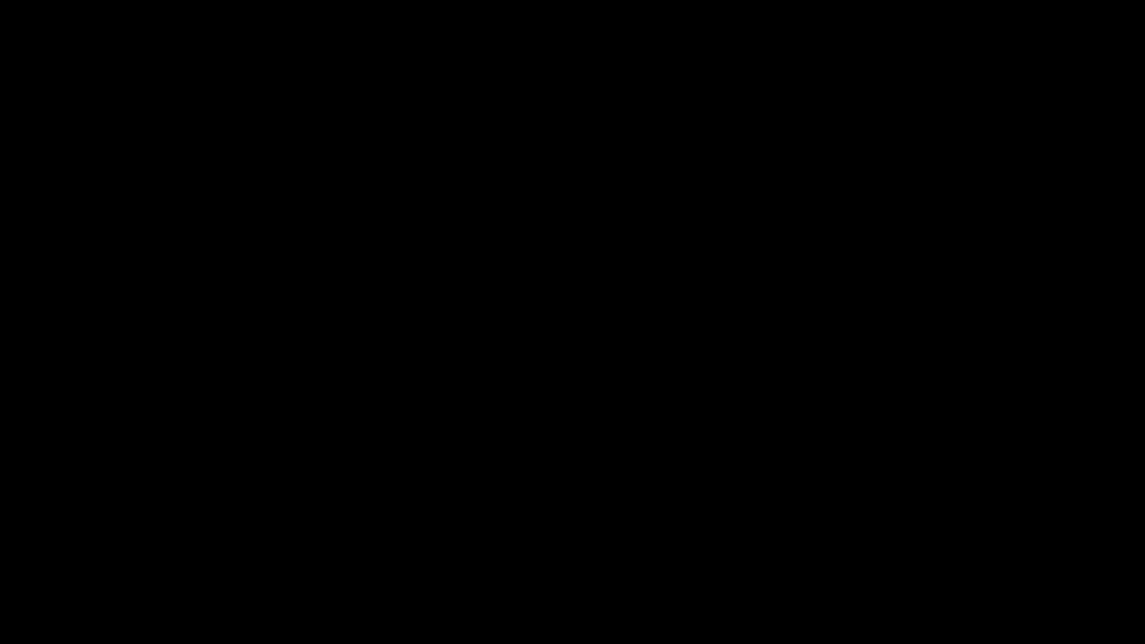